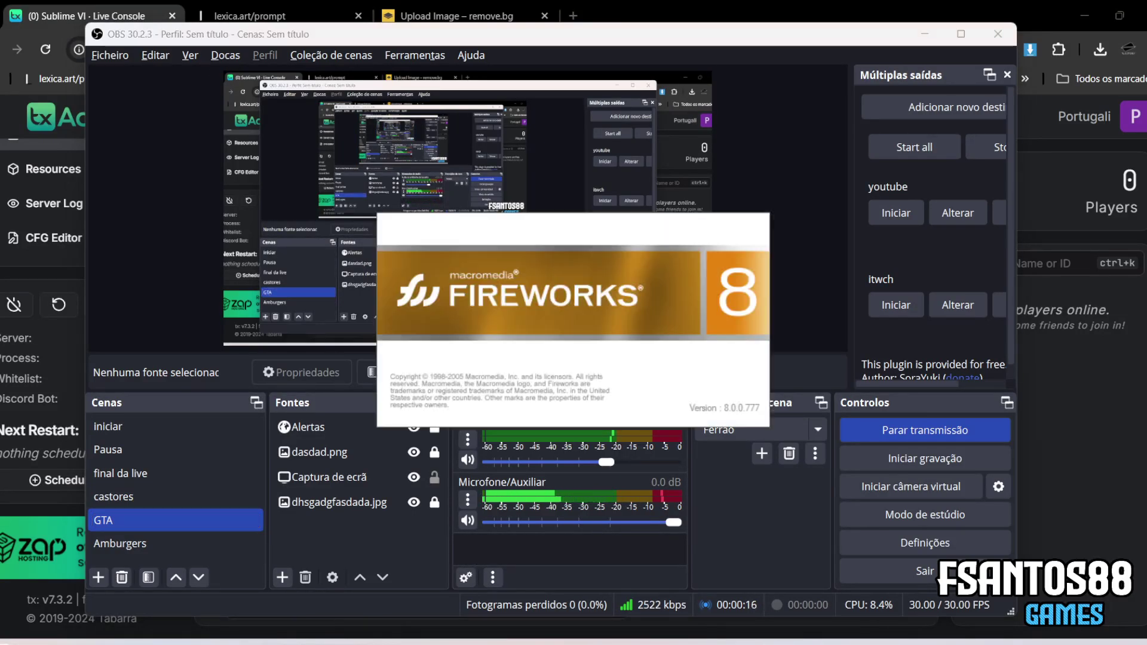
# Open the myLogo image from the QBCoreFramework_32E370.base folder in Fireworks and delete its existing bitmap.
pyautogui.hotkey('alt', 'Tab')
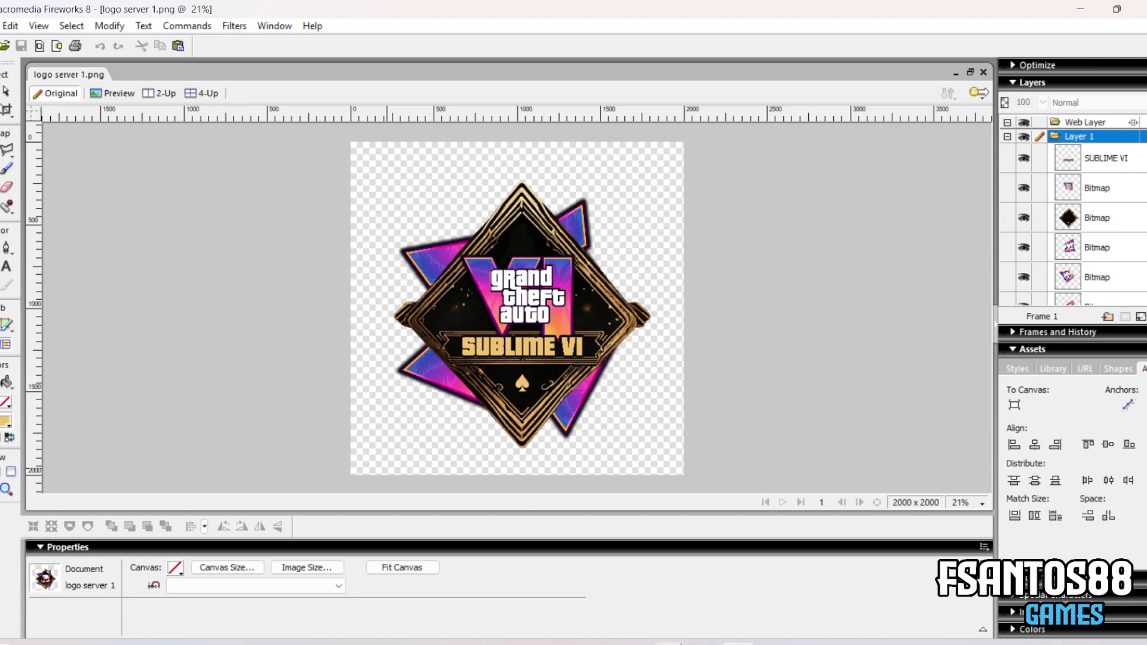
pyautogui.click(773, 644)
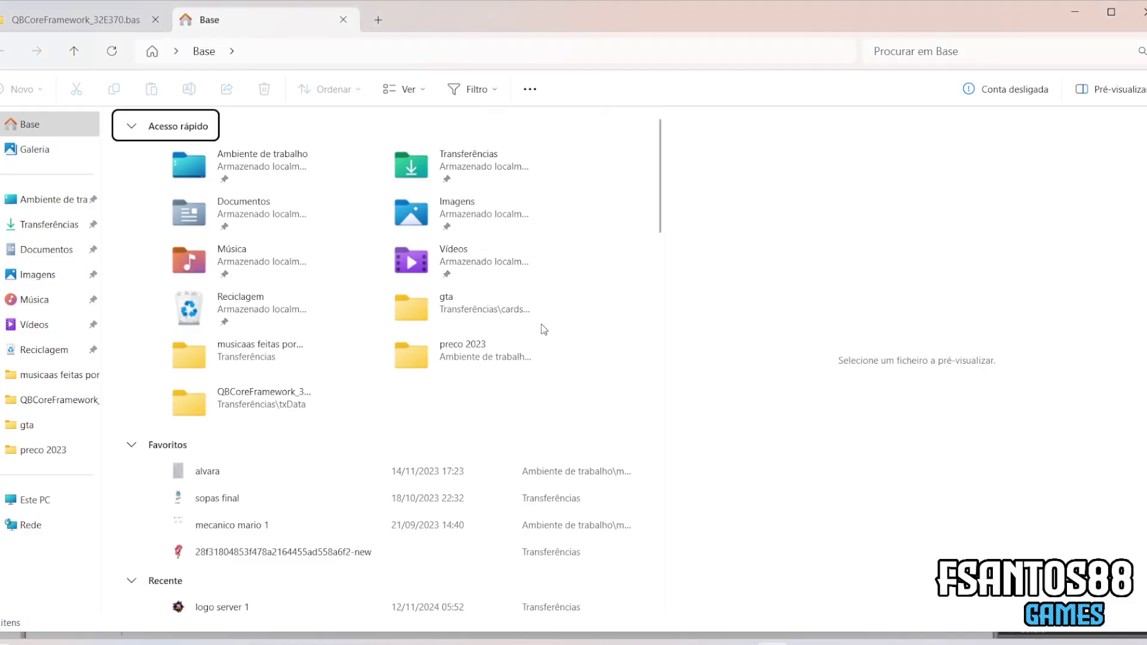
pyautogui.click(55, 16)
pyautogui.doubleClick(154, 207)
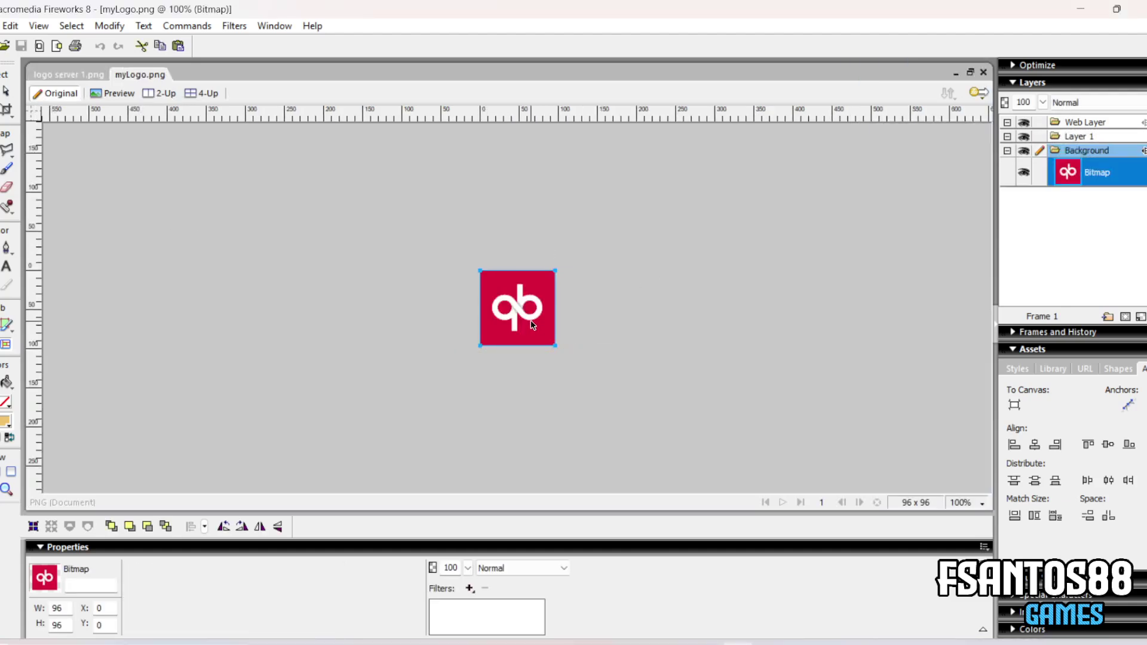
pyautogui.press('Delete')
# Copy all the artwork from logo server 1.png and paste it into the empty myLogo.png canvas.
pyautogui.click(68, 74)
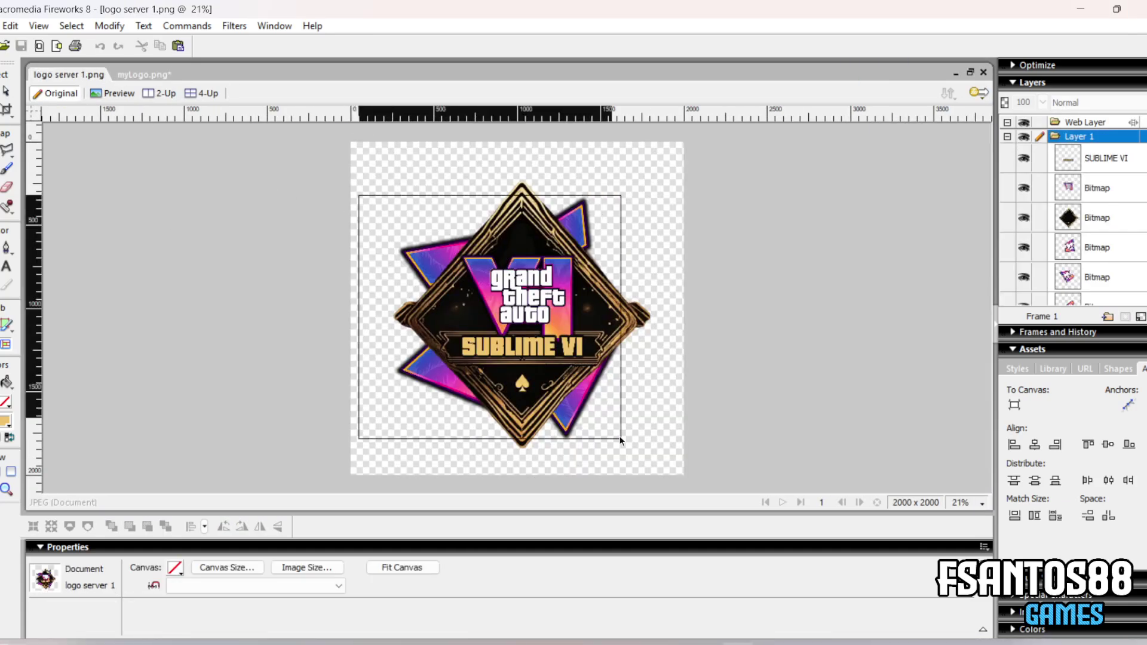
pyautogui.moveTo(616, 428); pyautogui.dragTo(617, 429)
pyautogui.click(147, 74)
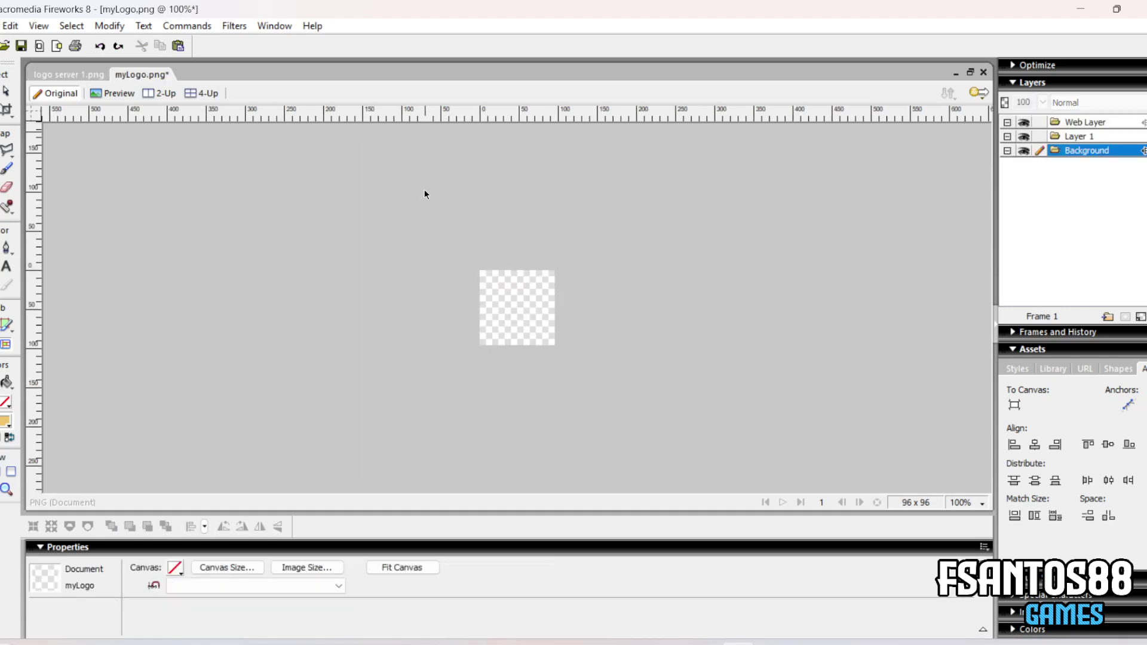
pyautogui.hotkey('ctrl', 'v')
pyautogui.click(571, 356)
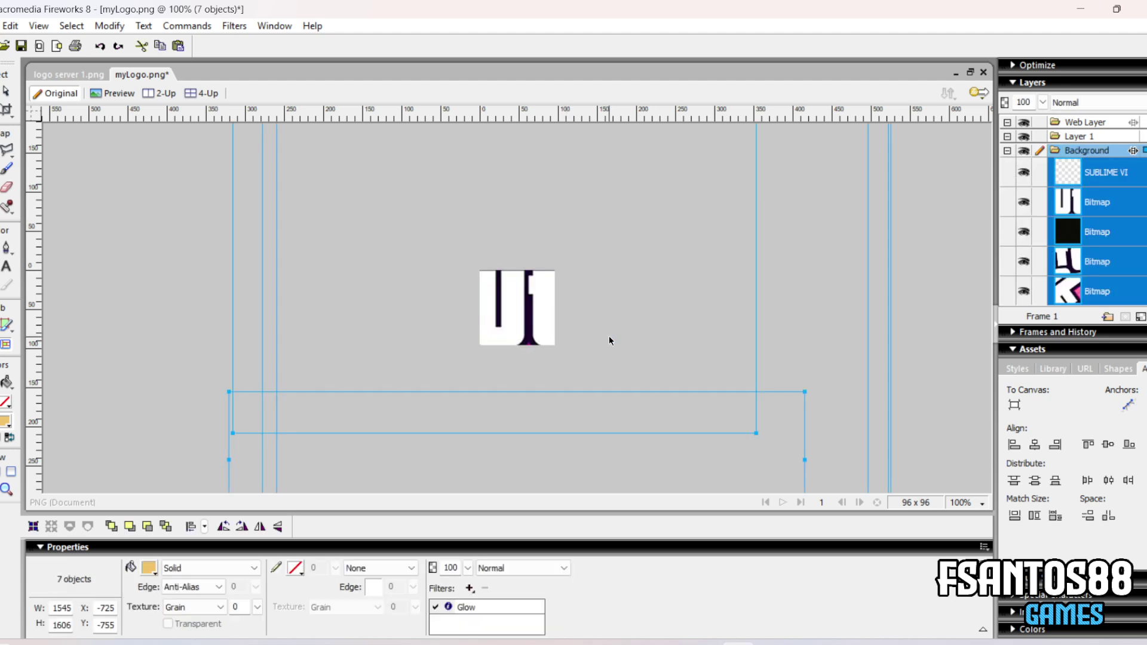
# Group the seven pasted logo objects and scale the group down to about 221 × 230 px.
pyautogui.hotkey('ctrl', 'g')
pyautogui.hotkey('ctrl', '-')
pyautogui.hotkey('ctrl', '-')
pyautogui.hotkey('ctrl', '-')
pyautogui.hotkey('ctrl', '-')
pyautogui.hotkey('ctrl', 't')
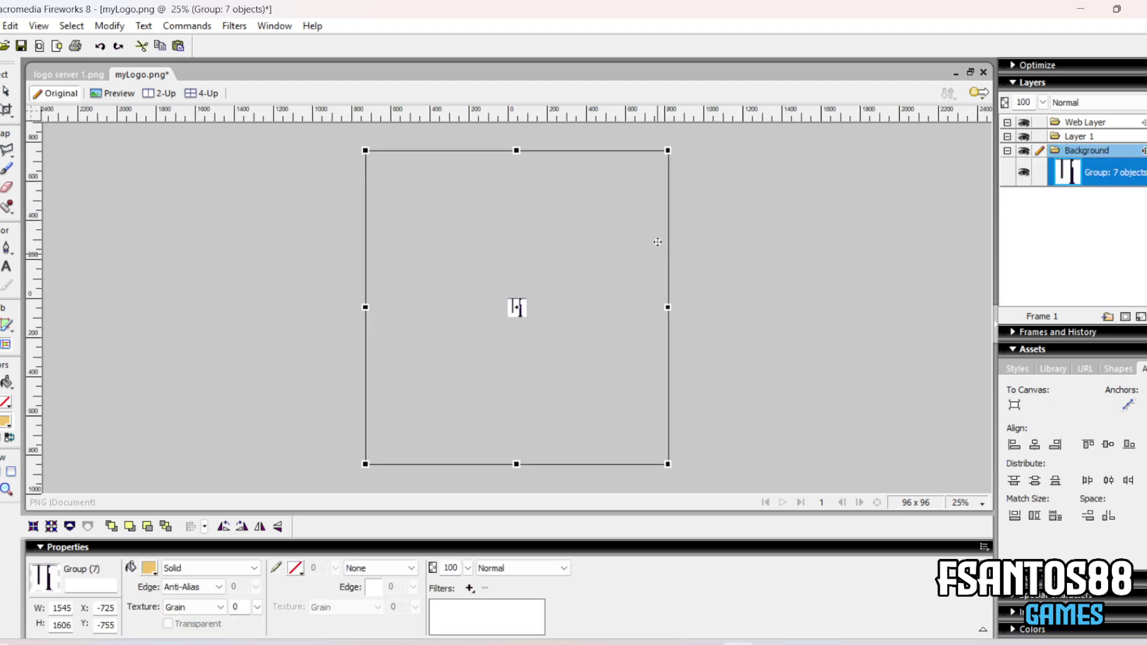
pyautogui.moveTo(668, 150); pyautogui.dragTo(535, 317)
pyautogui.press('Return')
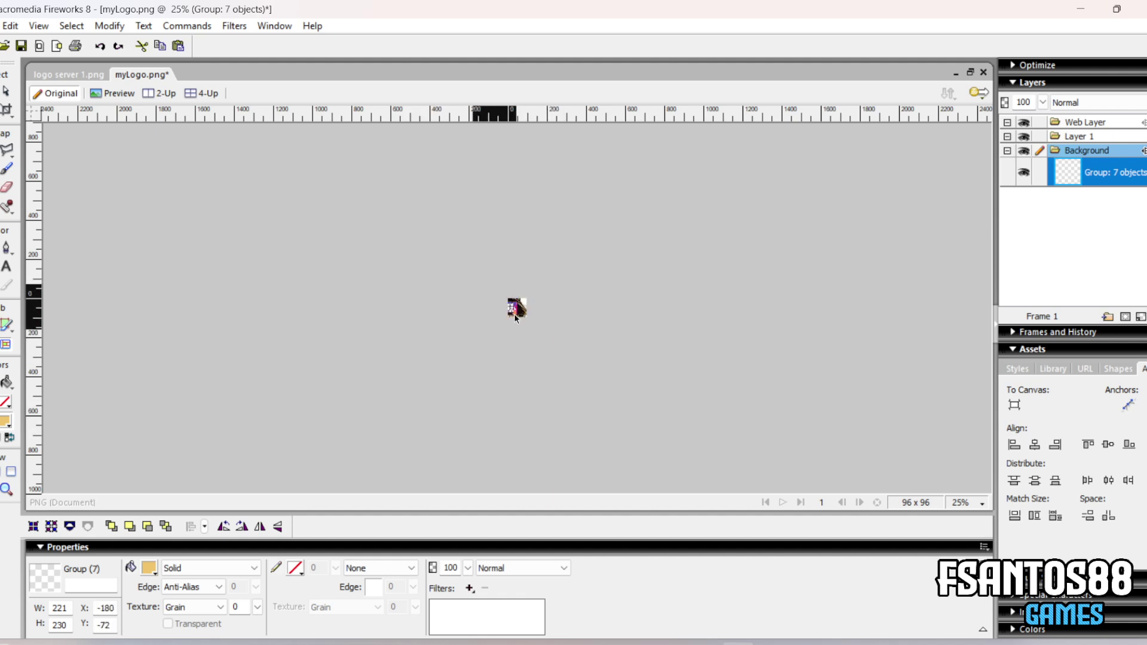
# Scale the logo group further down to about 98 × 102 px and position it over the 96 × 96 canvas.
pyautogui.hotkey('ctrl', '=')
pyautogui.hotkey('ctrl', '=')
pyautogui.hotkey('ctrl', '=')
pyautogui.hotkey('ctrl', '=')
pyautogui.hotkey('ctrl', '=')
pyautogui.hotkey('ctrl', '=')
pyautogui.hotkey('ctrl', 't')
pyautogui.moveTo(675, 154); pyautogui.dragTo(555, 279)
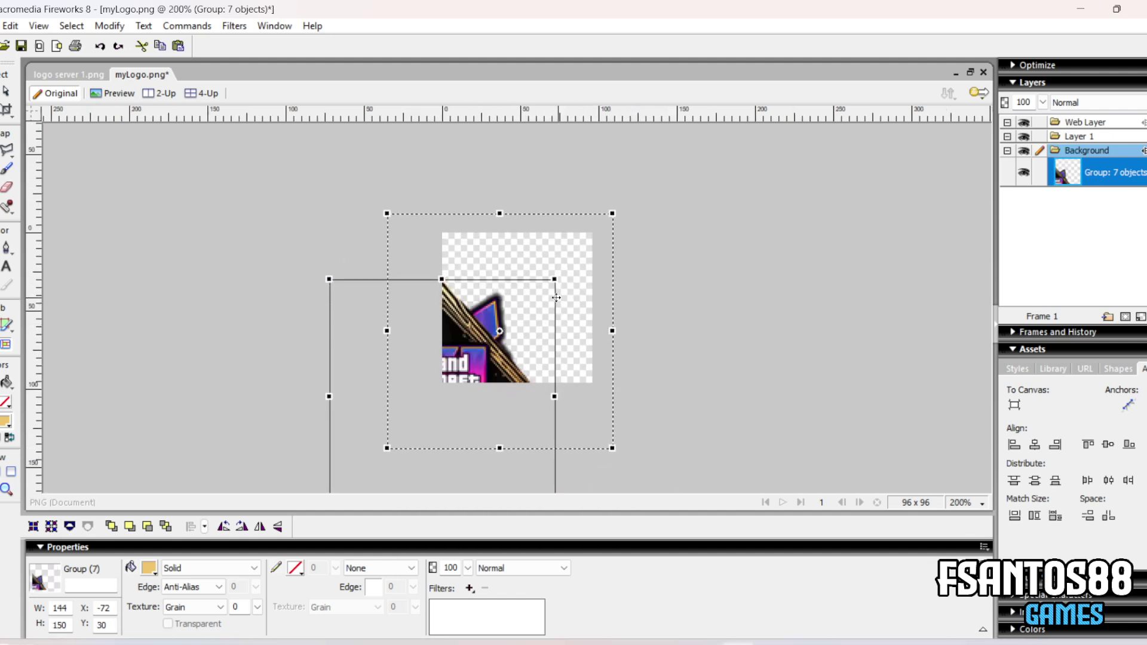
pyautogui.hotkey('ctrl', 'z')
pyautogui.moveTo(612, 448); pyautogui.dragTo(538, 344)
pyautogui.doubleClick(535, 337)
pyautogui.hotkey('ctrl', 'z')
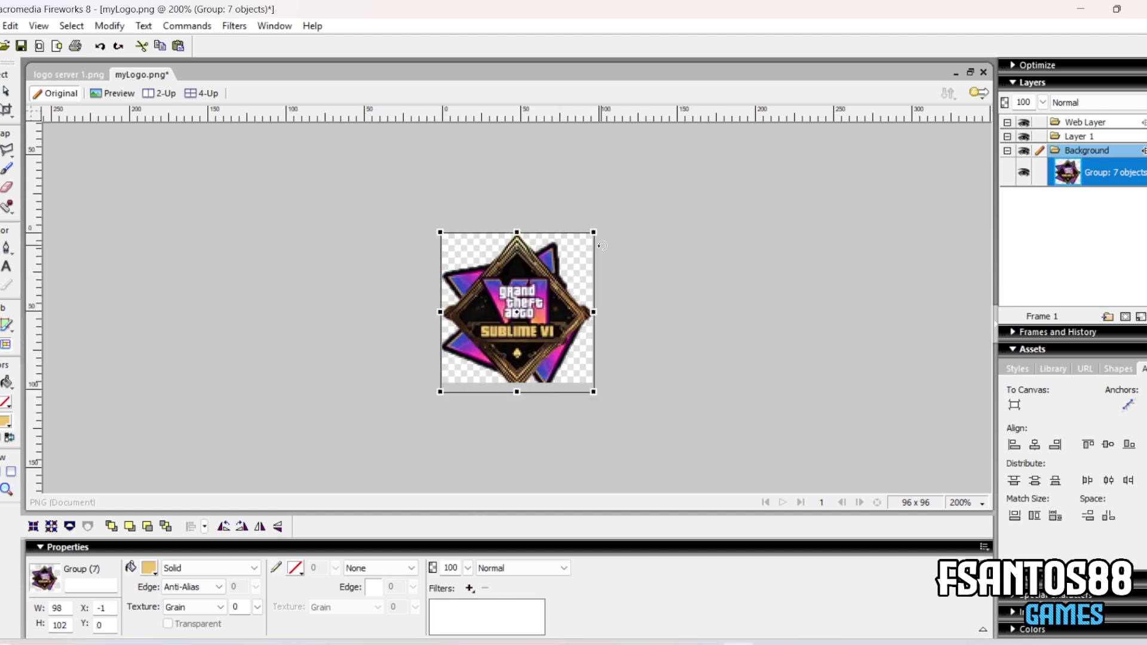
# Shrink the logo group to about 93 × 96 px so it fits inside the canvas.
pyautogui.moveTo(596, 395); pyautogui.dragTo(589, 383)
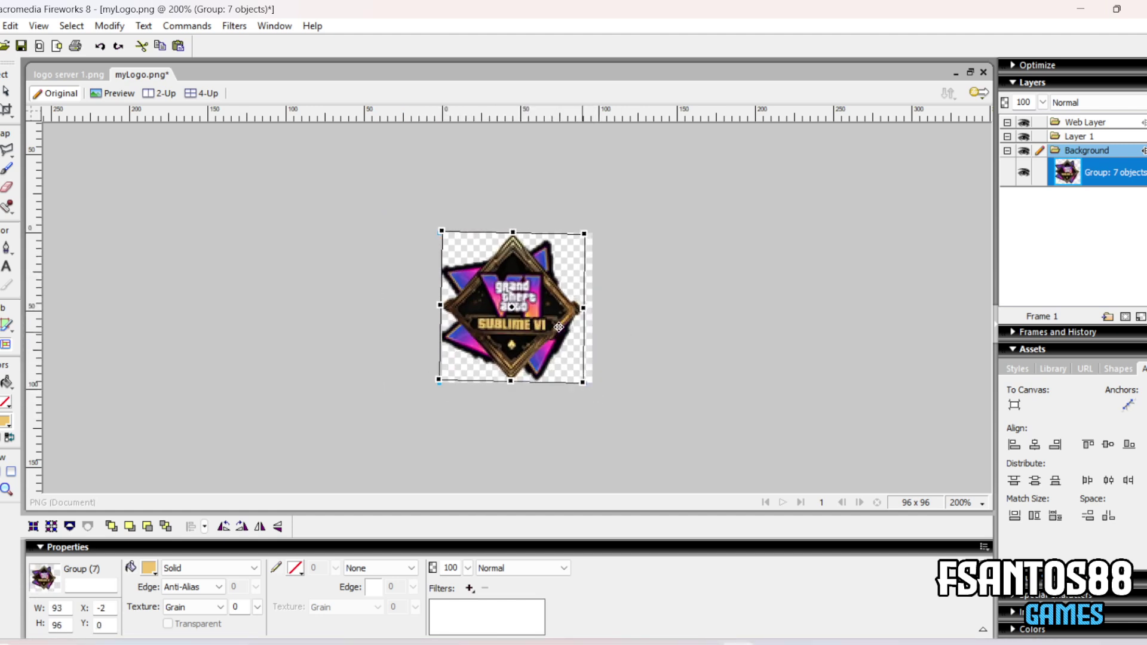
pyautogui.doubleClick(566, 327)
pyautogui.click(637, 295)
pyautogui.hotkey('ctrl', 'a')
pyautogui.click(659, 309)
# Save myLogo.png and close the document.
pyautogui.hotkey('ctrl', '-')
pyautogui.hotkey('ctrl', '-')
pyautogui.hotkey('ctrl', '-')
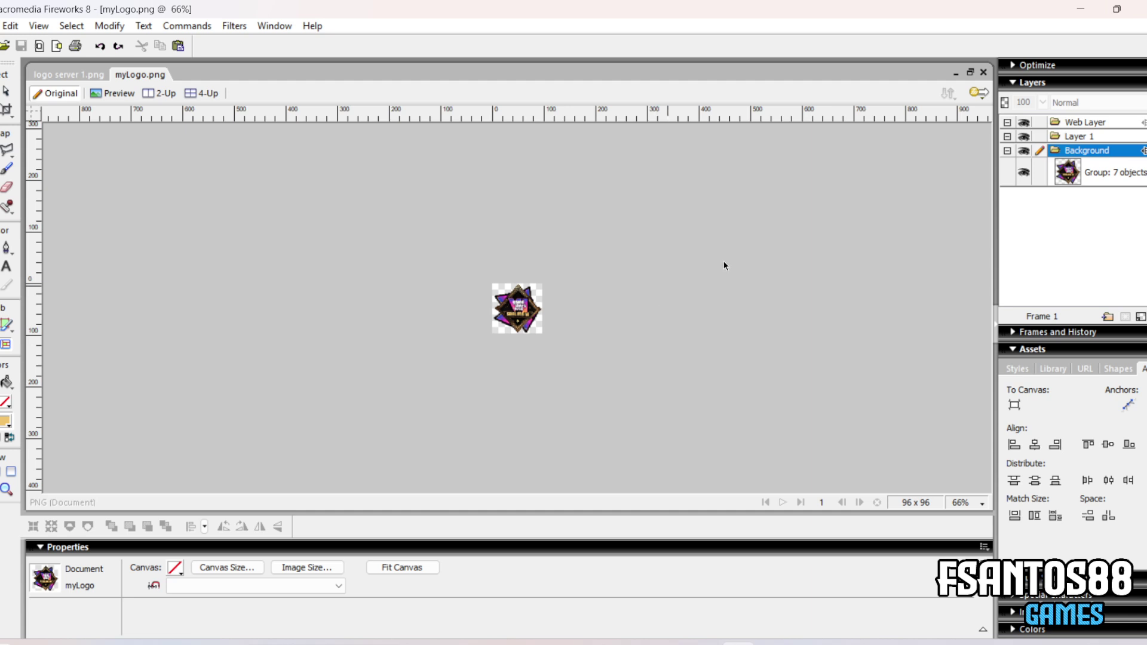
pyautogui.click(984, 73)
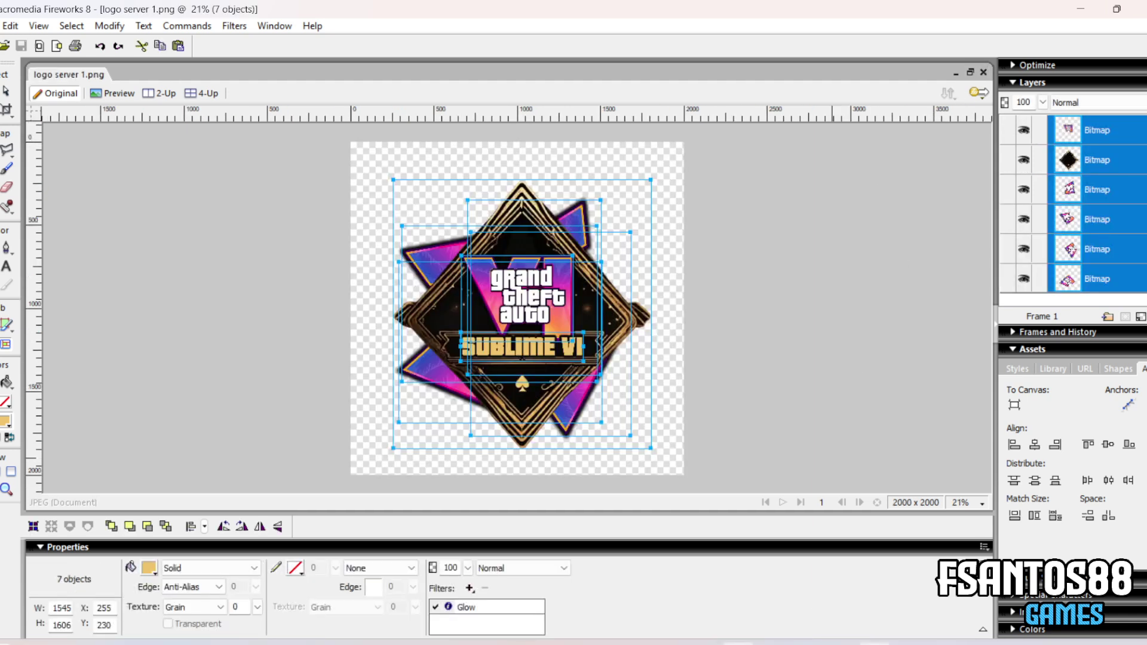
# Check the server console output and the myLogo file's preview in the QBCoreFramework_32E370.base folder.
pyautogui.click(860, 574)
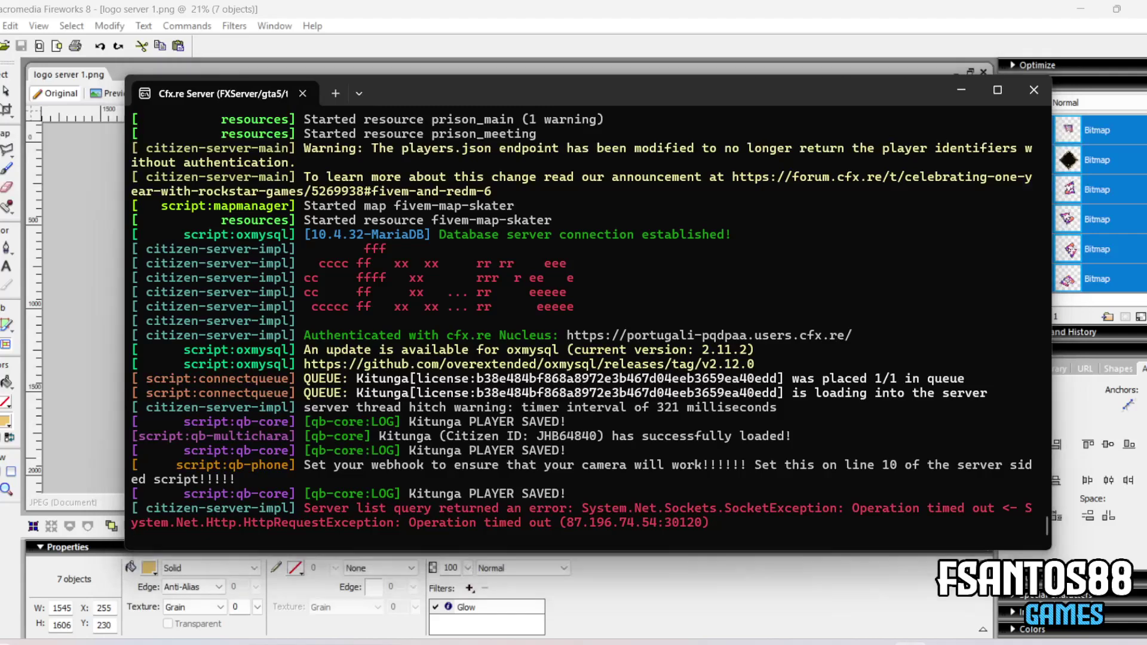
pyautogui.hotkey('alt', 'Tab')
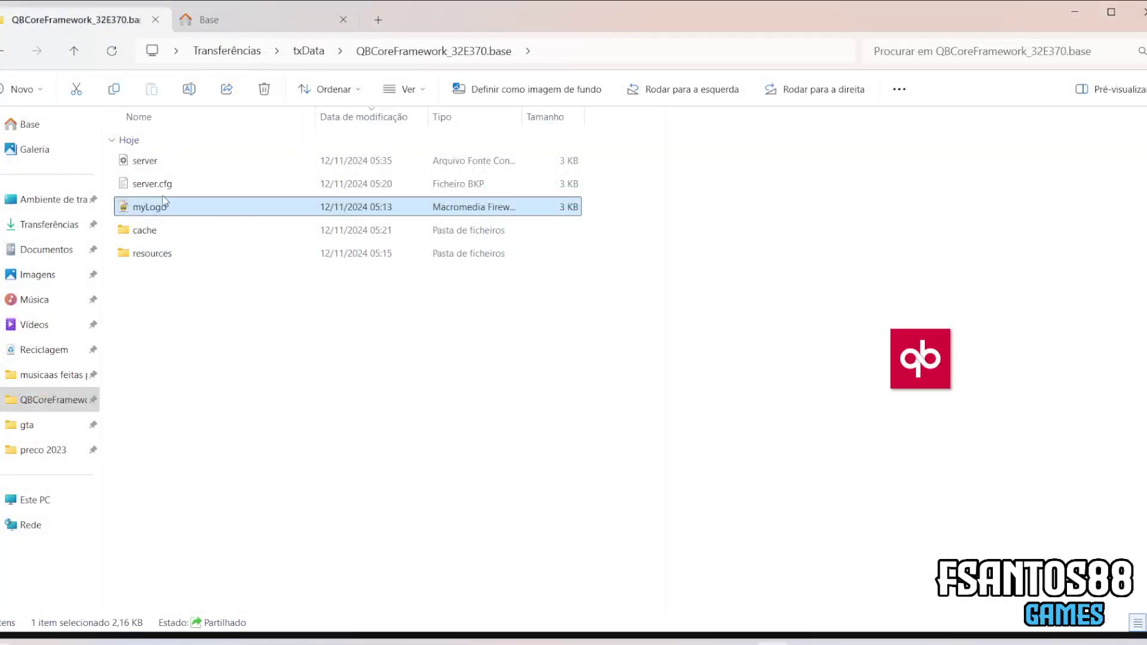
pyautogui.click(154, 184)
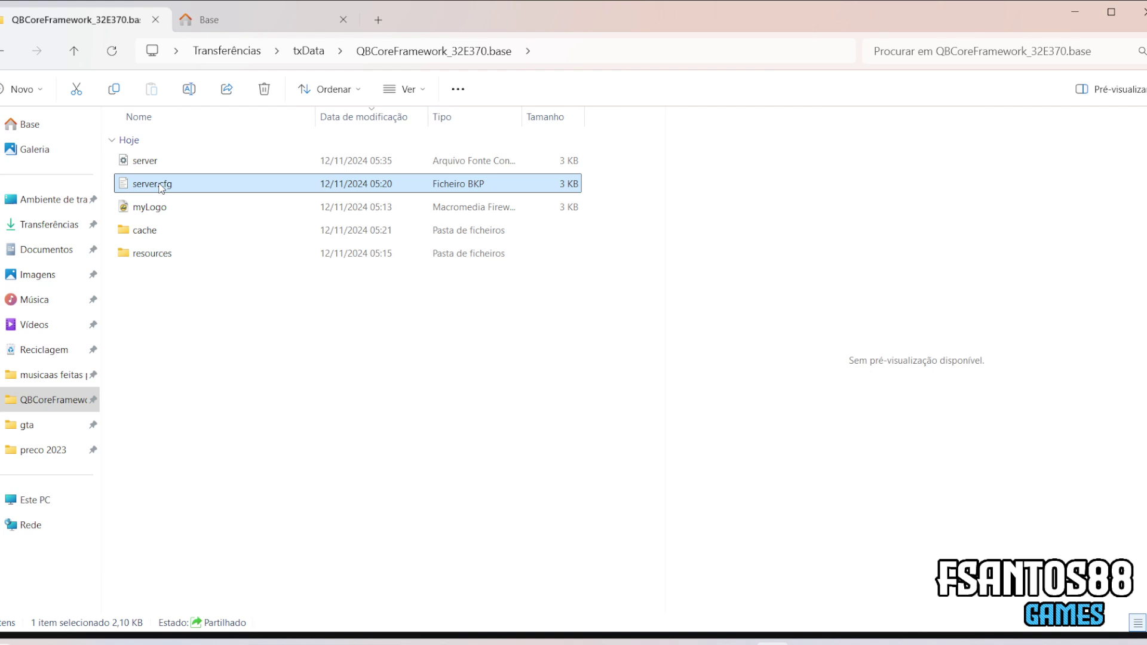
pyautogui.click(153, 208)
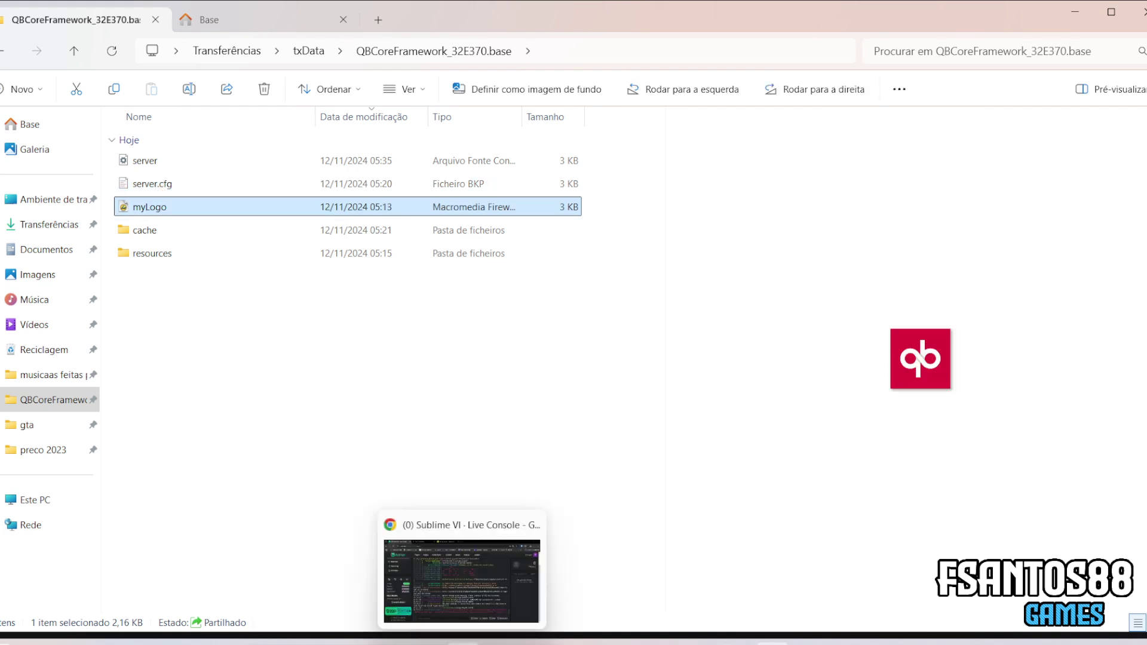
# Switch to the txAdmin live console in Chrome and restart the Sublime VI server.
pyautogui.click(472, 631)
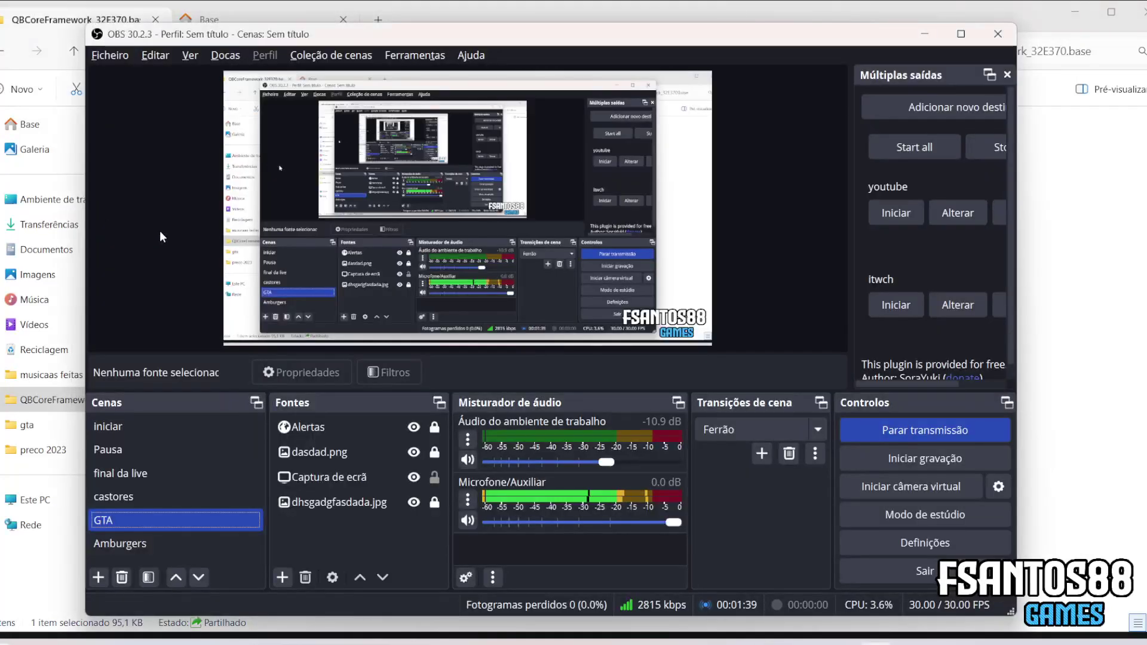
pyautogui.hotkey('alt', 'Tab')
pyautogui.press('Tab')
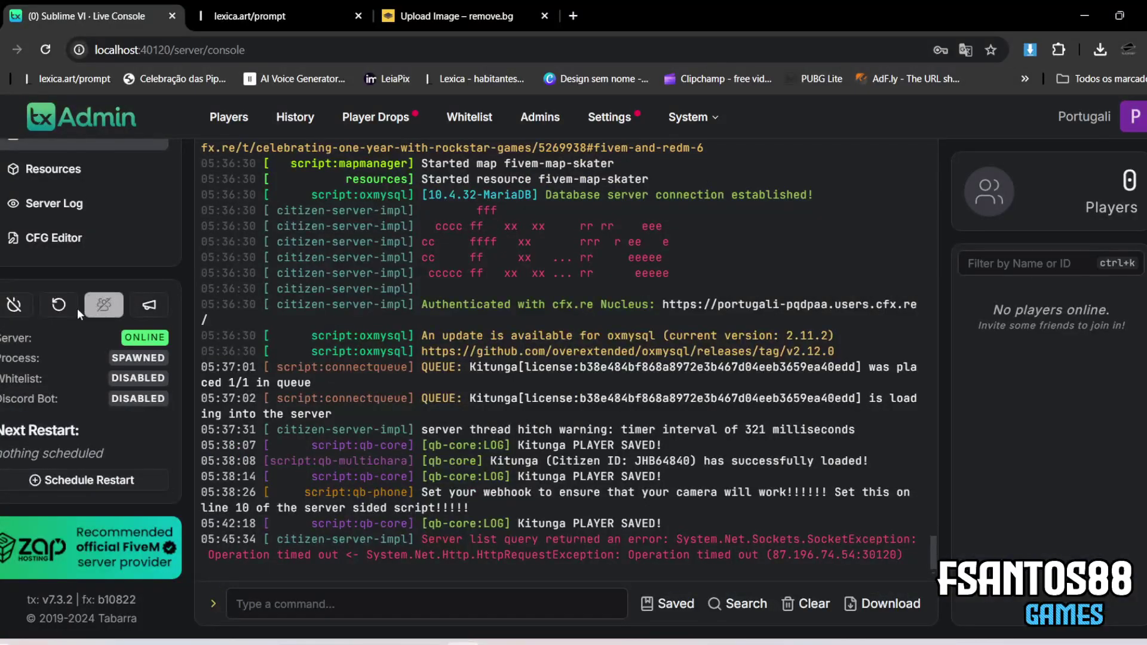
pyautogui.click(70, 306)
pyautogui.click(717, 396)
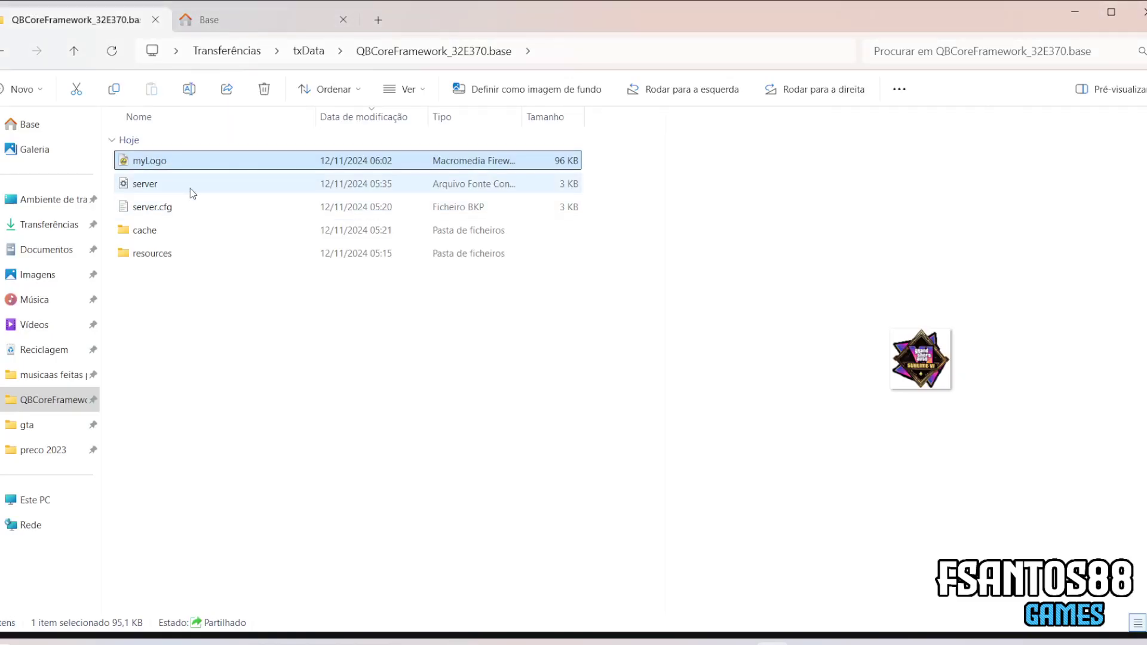
# Look through the resource folders inside resources\[qb] of the server base folder.
pyautogui.doubleClick(154, 250)
pyautogui.doubleClick(146, 167)
pyautogui.click(147, 184)
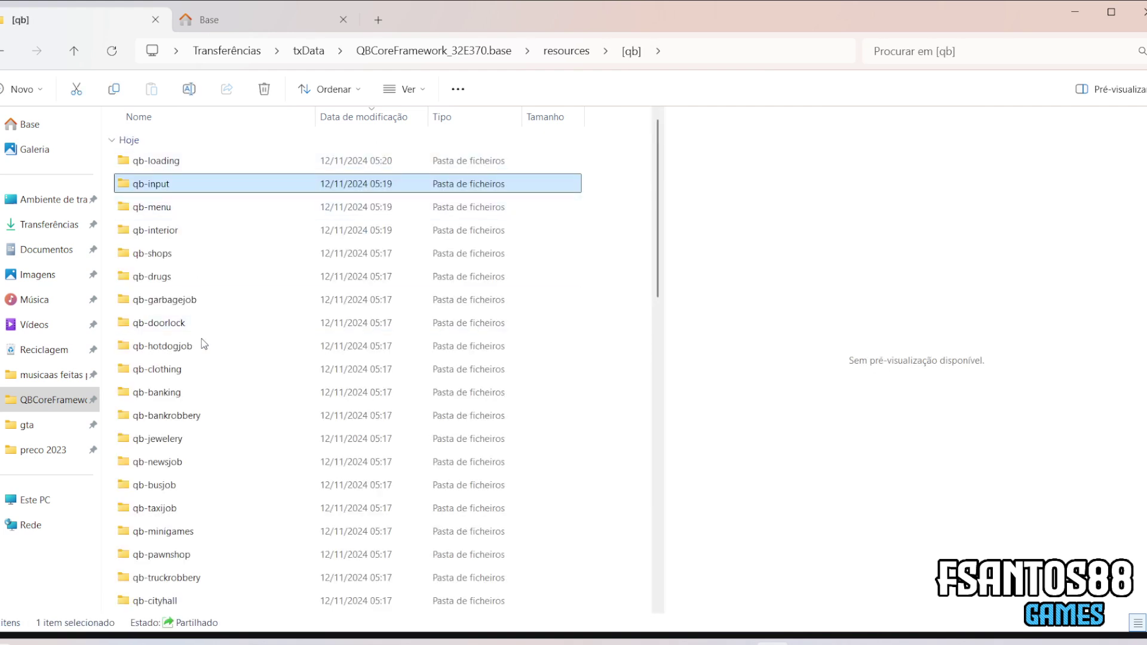
pyautogui.scroll(-4, 182, 263)
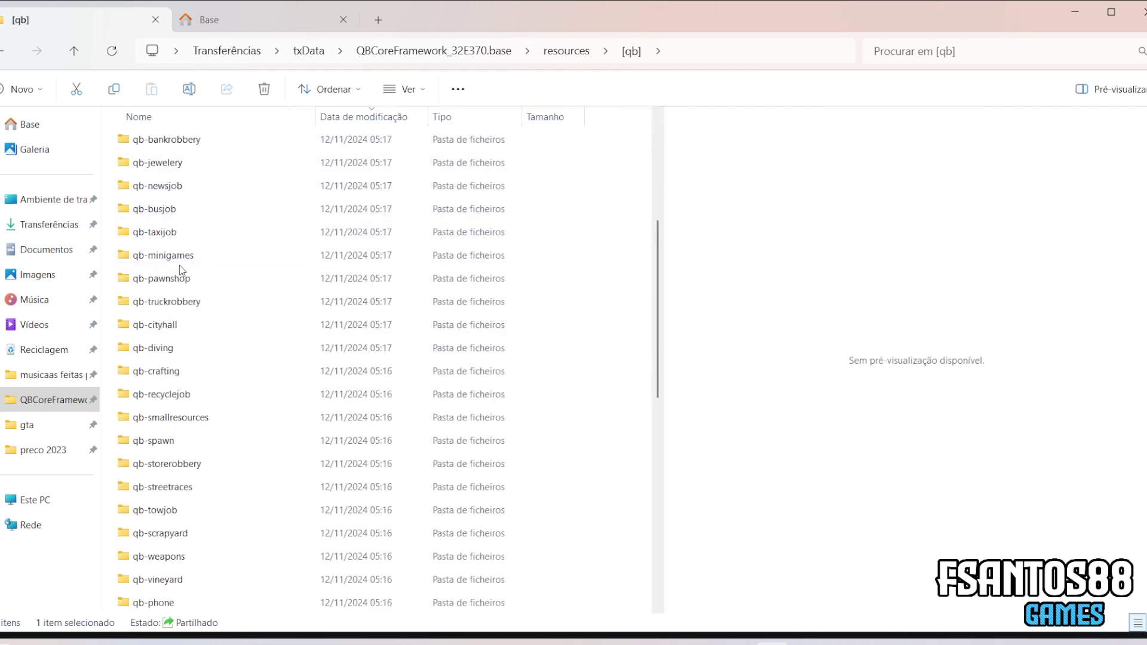
pyautogui.scroll(-4, 185, 287)
pyautogui.scroll(3, 187, 298)
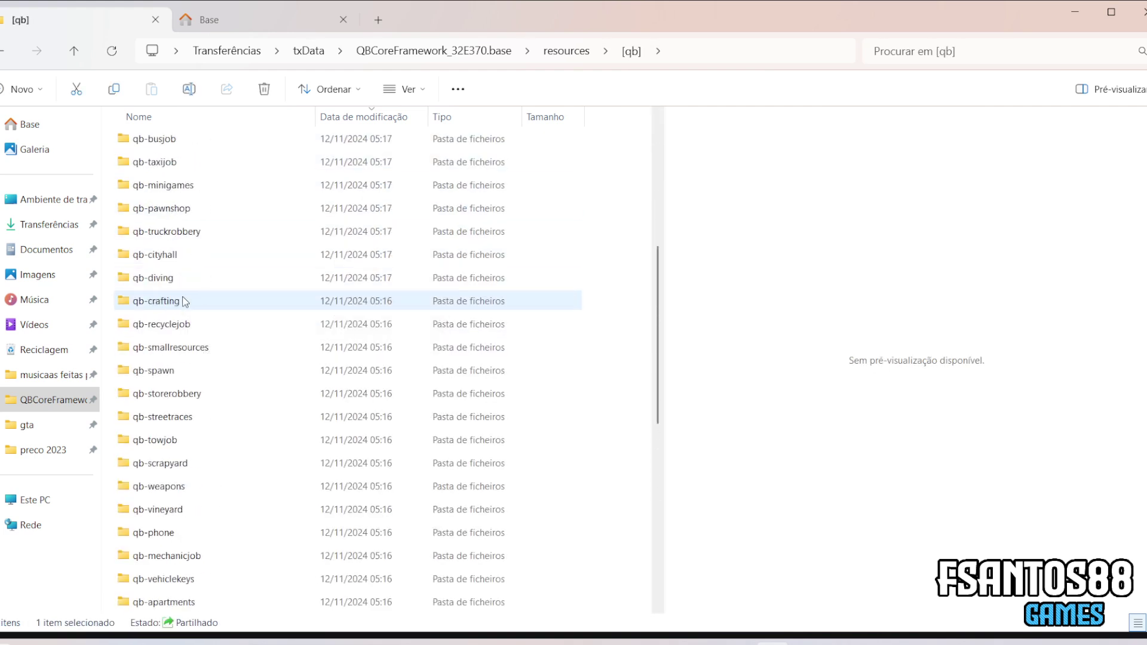
# Examine the contents of the [defaultmaps] and [voice] resource folders, including pma-voice and qb-radio.
pyautogui.click(3, 54)
pyautogui.doubleClick(160, 183)
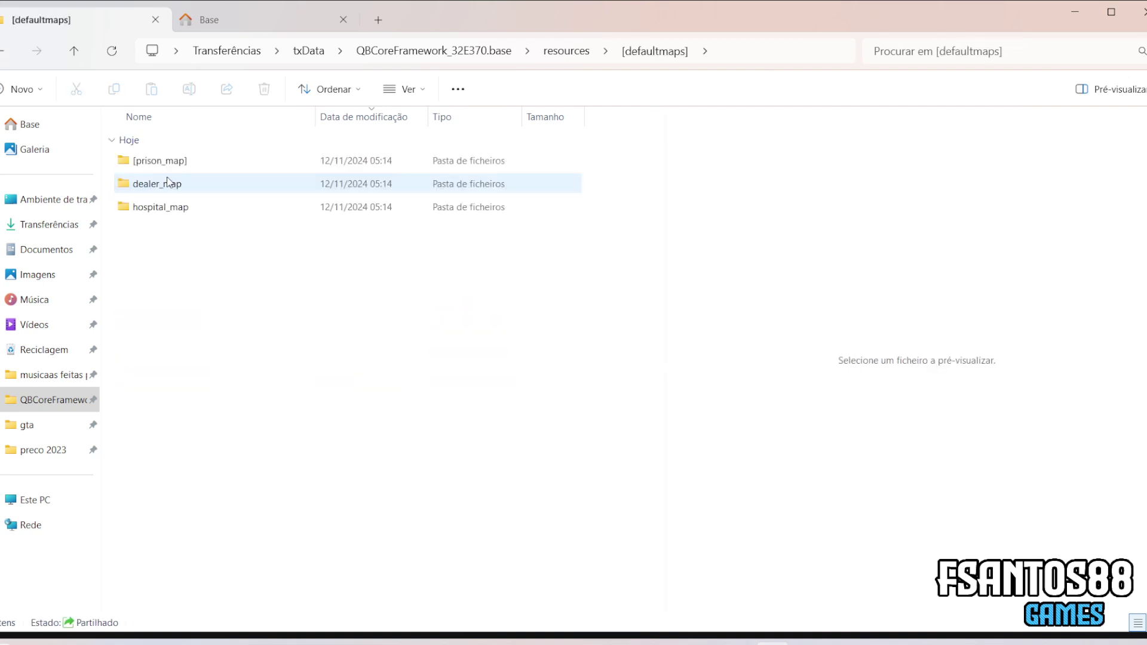
pyautogui.hotkey('alt', 'Left')
pyautogui.doubleClick(152, 207)
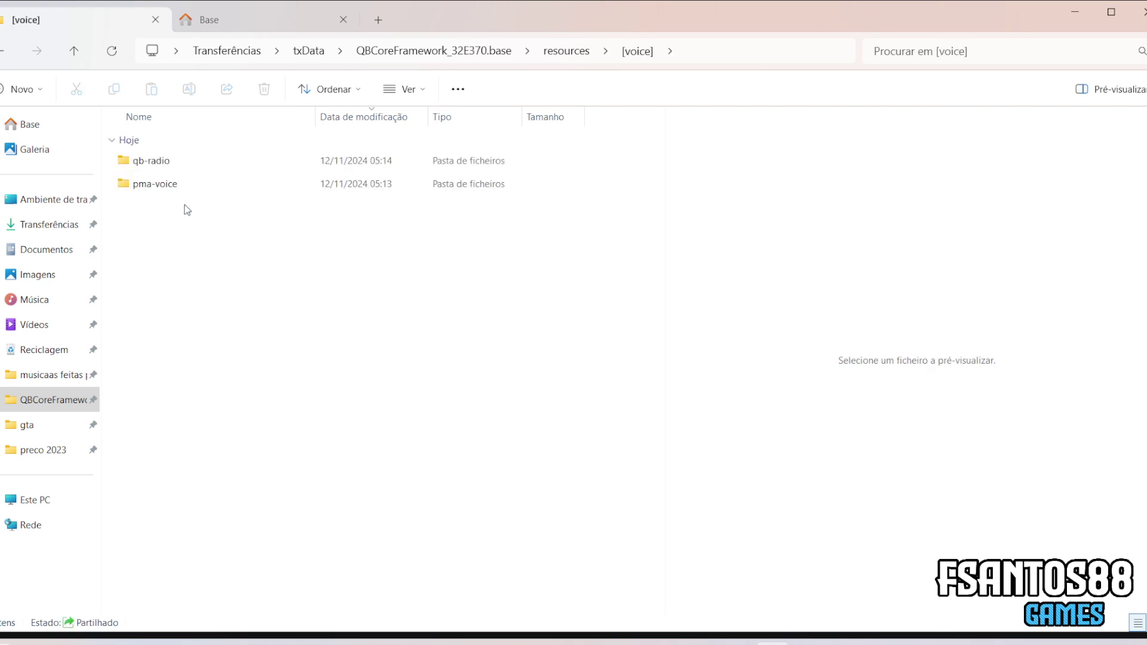
pyautogui.doubleClick(162, 186)
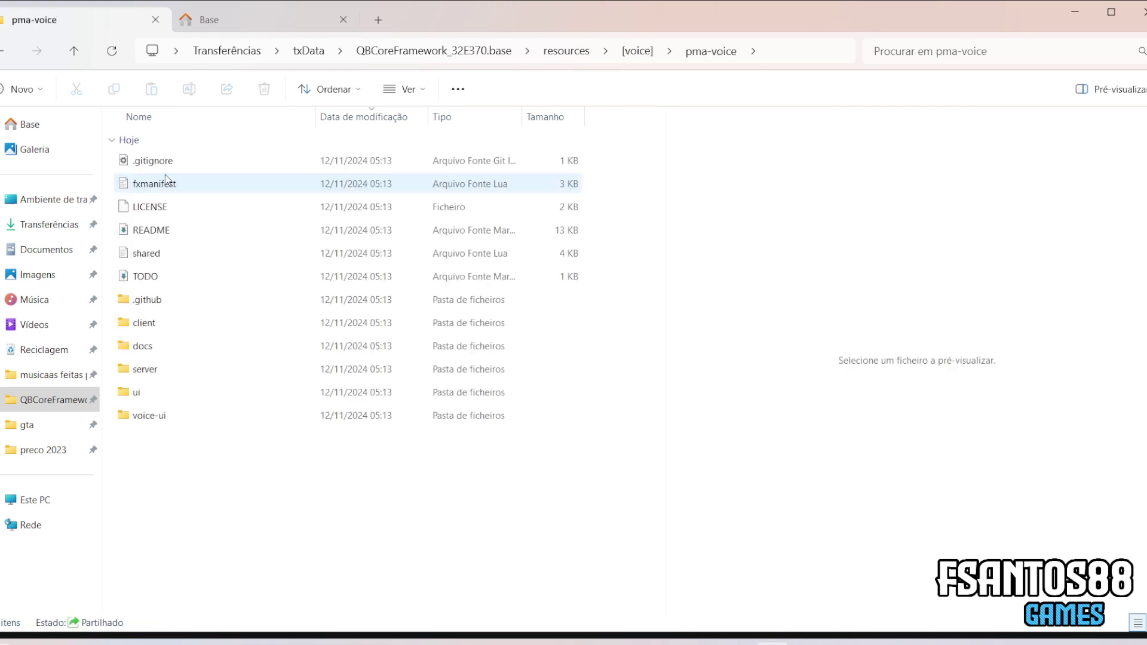
pyautogui.hotkey('alt', 'Left')
pyautogui.doubleClick(152, 163)
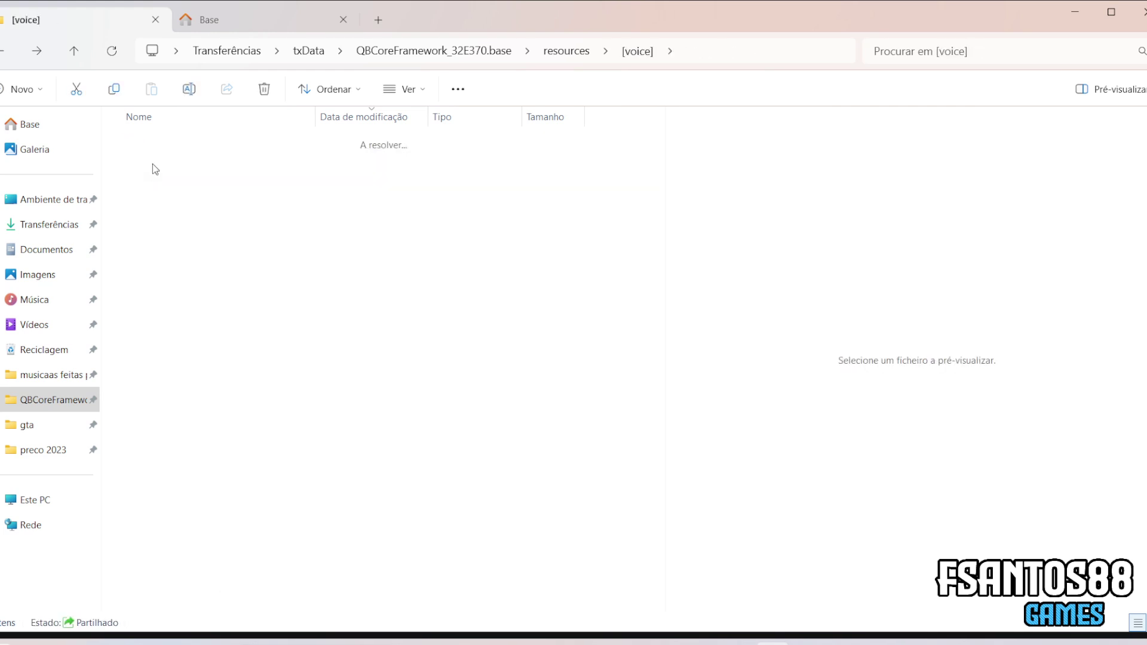
pyautogui.hotkey('alt', 'Left')
pyautogui.hotkey('alt', 'Left')
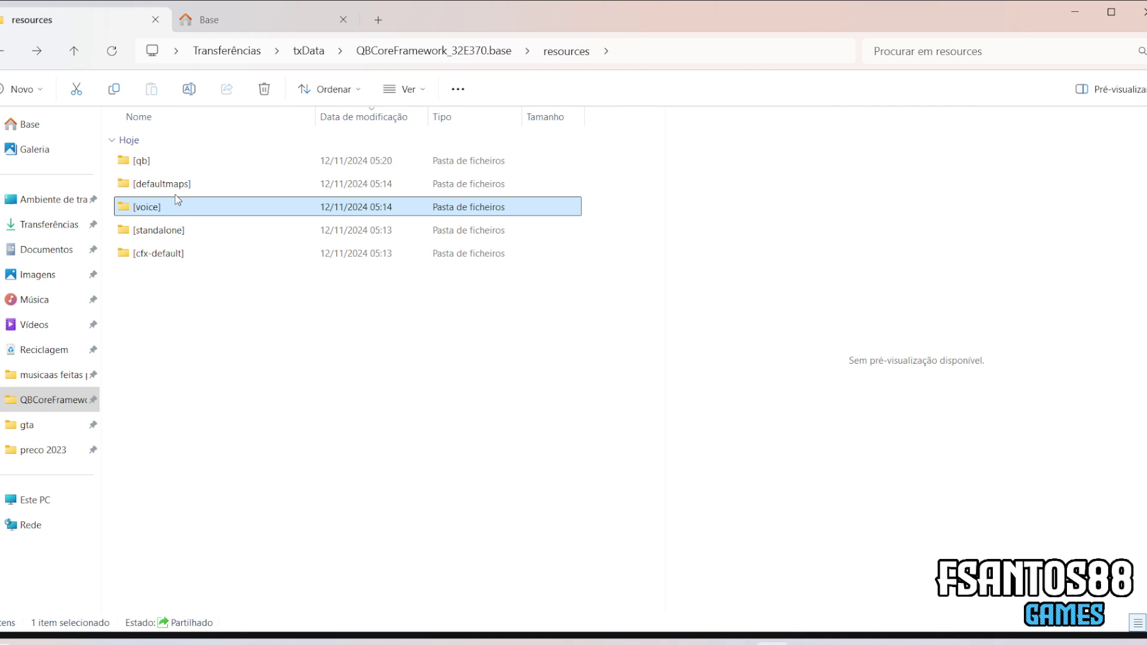
# Examine the [standalone] resource folder and its safecracker subfolder.
pyautogui.doubleClick(162, 237)
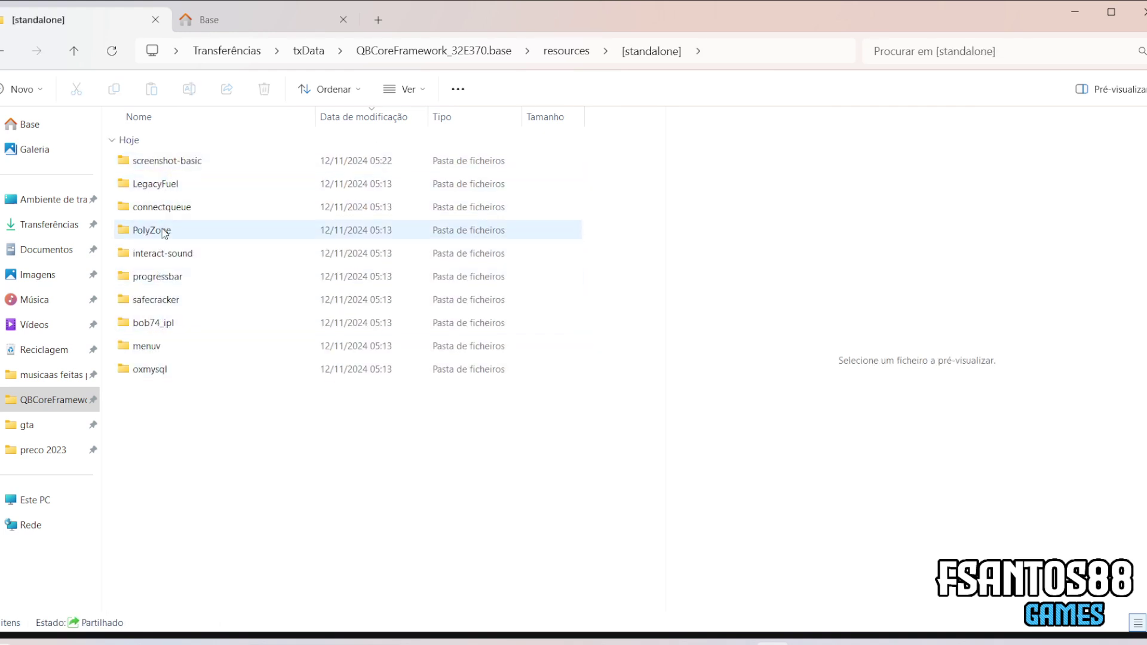
pyautogui.doubleClick(183, 301)
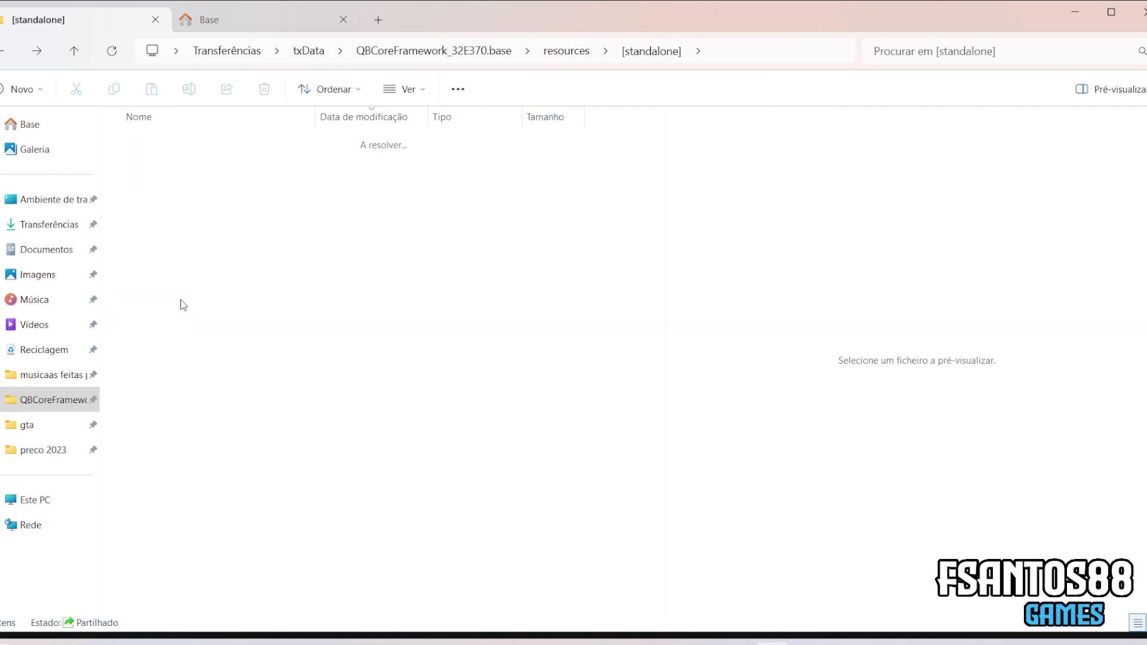
pyautogui.hotkey('alt', 'Left')
# Examine the [gamemodes] folder inside [cfx-default], including its basic-gamemode and [maps] subfolders.
pyautogui.doubleClick(169, 254)
pyautogui.doubleClick(172, 161)
pyautogui.click(172, 161)
pyautogui.click(166, 184)
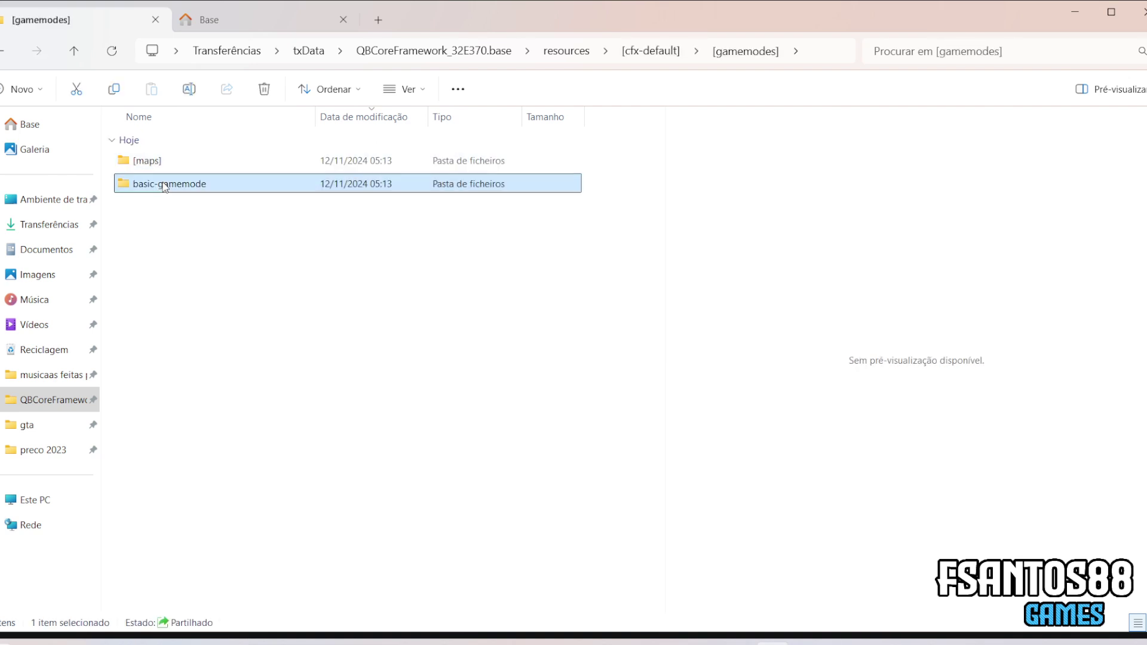
pyautogui.doubleClick(166, 184)
pyautogui.hotkey('alt', 'Left')
pyautogui.doubleClick(166, 163)
pyautogui.click(193, 177)
pyautogui.hotkey('alt', 'Left')
pyautogui.hotkey('alt', 'Left')
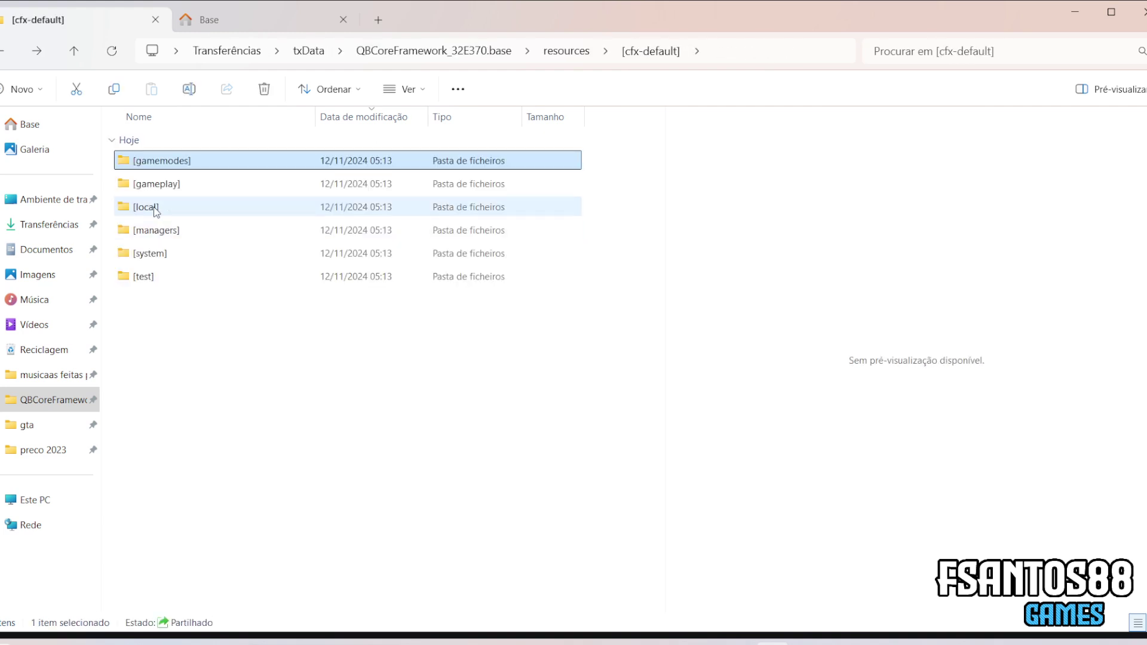
# Examine the [local], [managers], [system] and [test] folders inside [cfx-default].
pyautogui.doubleClick(153, 207)
pyautogui.hotkey('alt', 'Left')
pyautogui.click(175, 232)
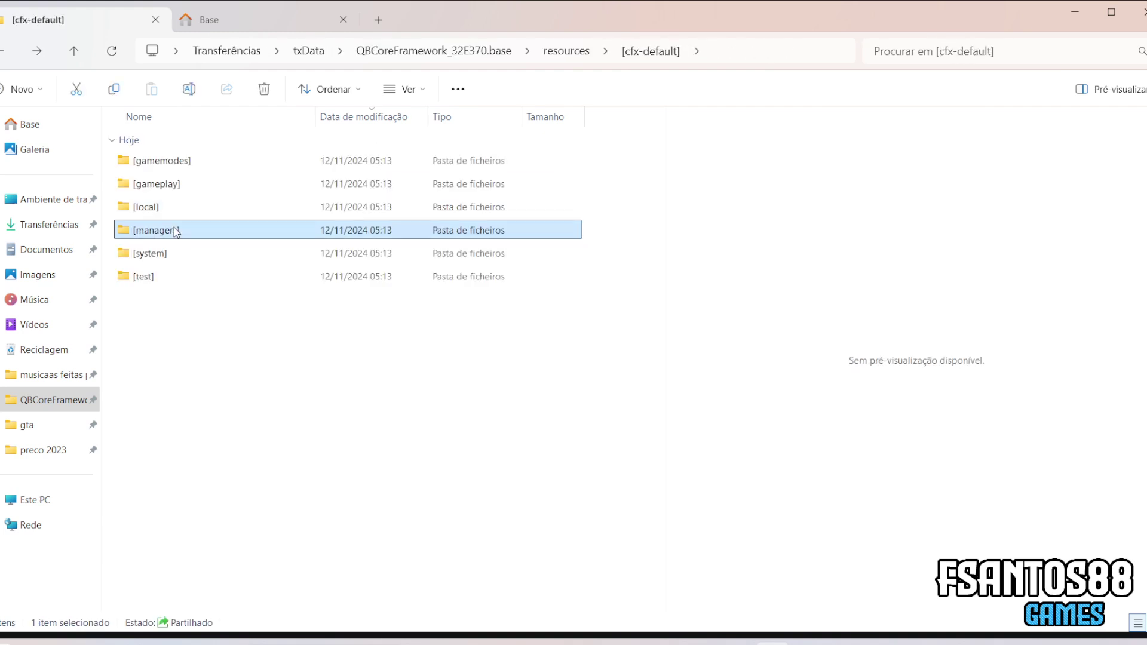
pyautogui.doubleClick(176, 231)
pyautogui.hotkey('alt', 'Left')
pyautogui.click(164, 255)
pyautogui.doubleClick(164, 255)
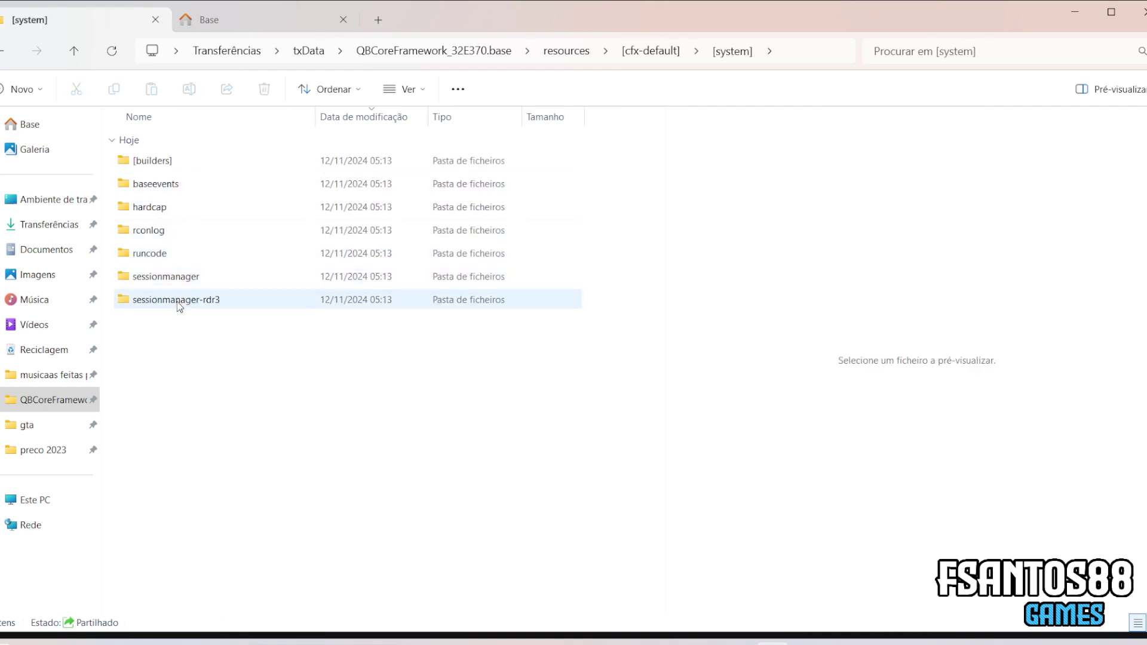
pyautogui.hotkey('alt', 'Left')
pyautogui.click(151, 279)
pyautogui.doubleClick(150, 279)
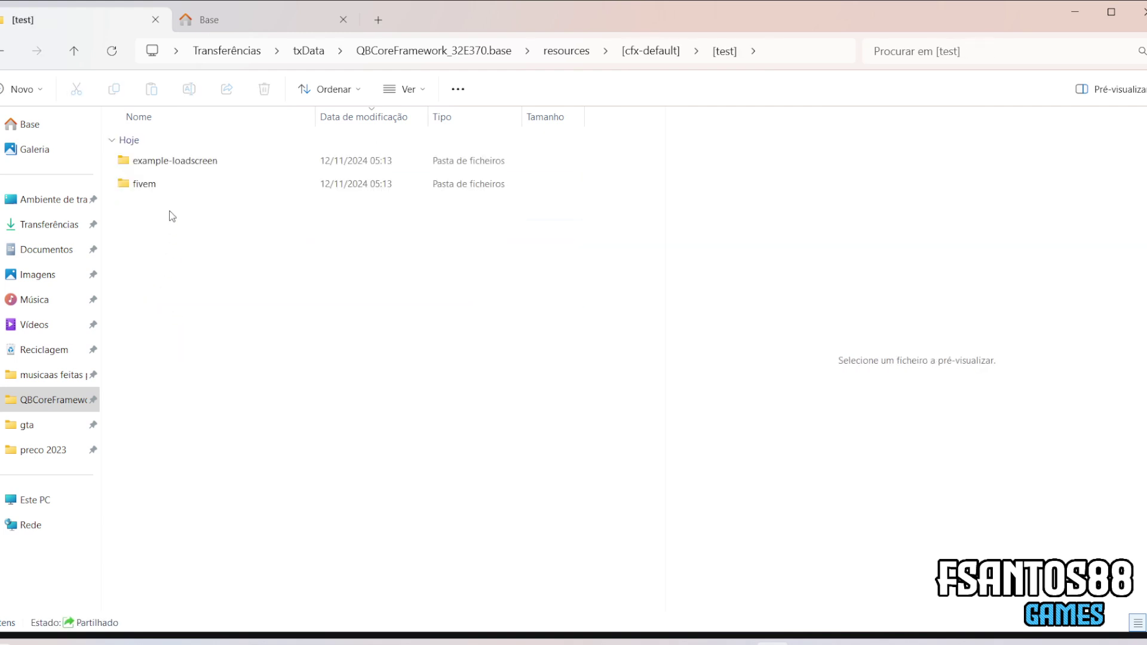
# Examine the example-loadscreen and fivem folders inside [test], and recheck the folder list of [cfx-default].
pyautogui.click(153, 169)
pyautogui.doubleClick(152, 168)
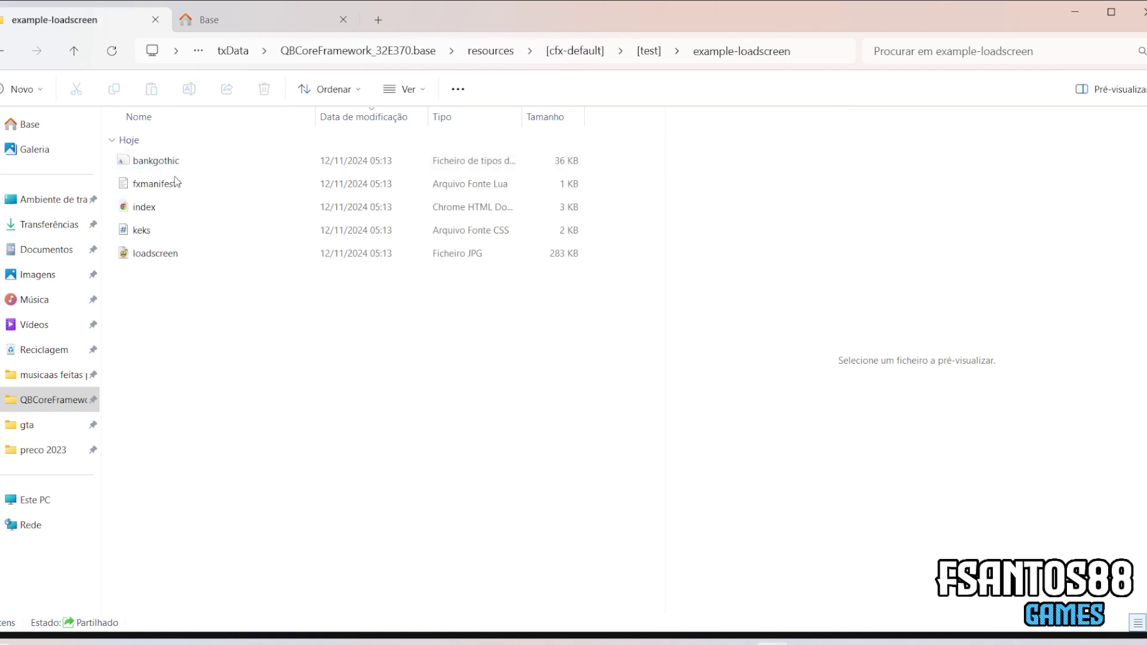
pyautogui.hotkey('alt', 'Left')
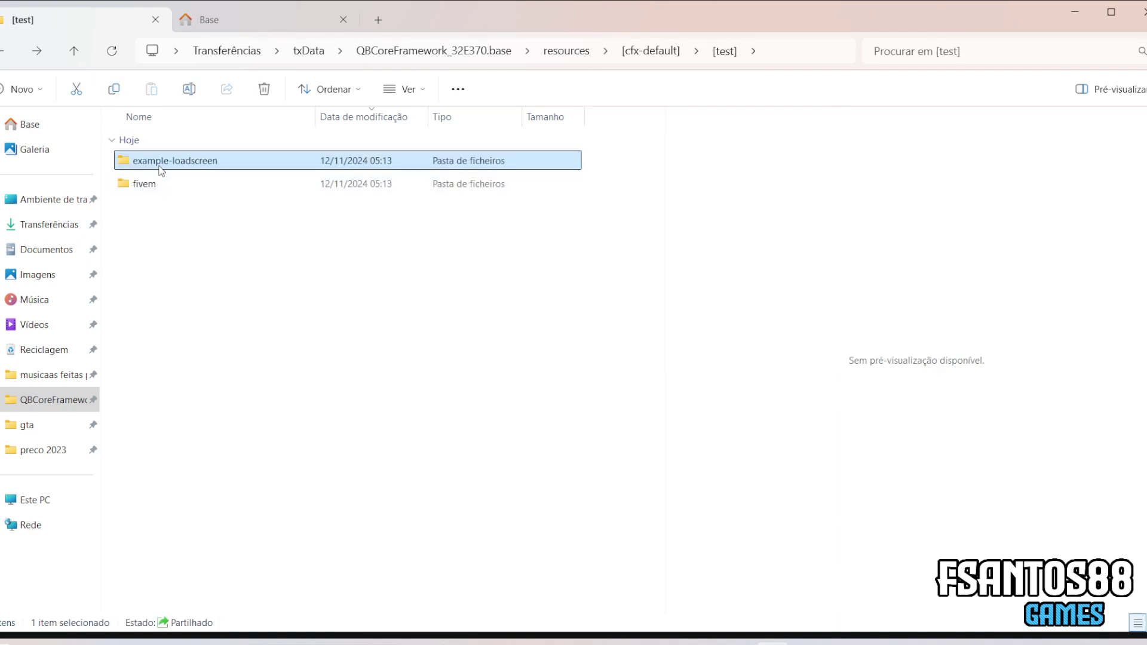
pyautogui.click(150, 190)
pyautogui.doubleClick(150, 189)
pyautogui.hotkey('alt', 'Left')
pyautogui.hotkey('alt', 'Left')
pyautogui.click(149, 186)
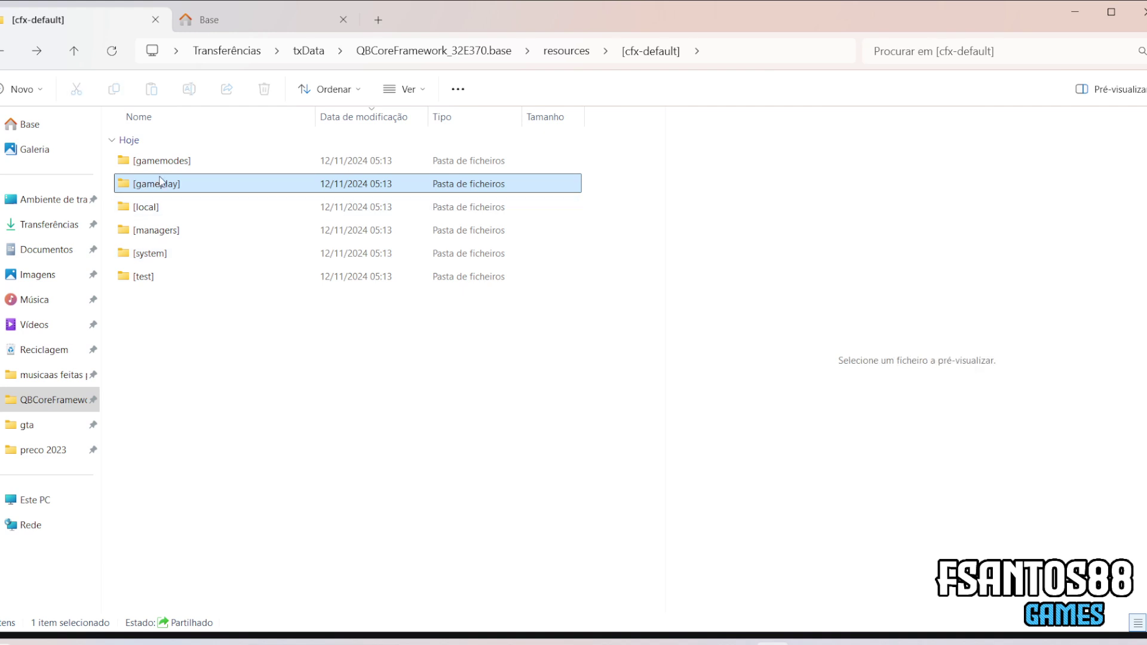
pyautogui.hotkey('alt', 'Left')
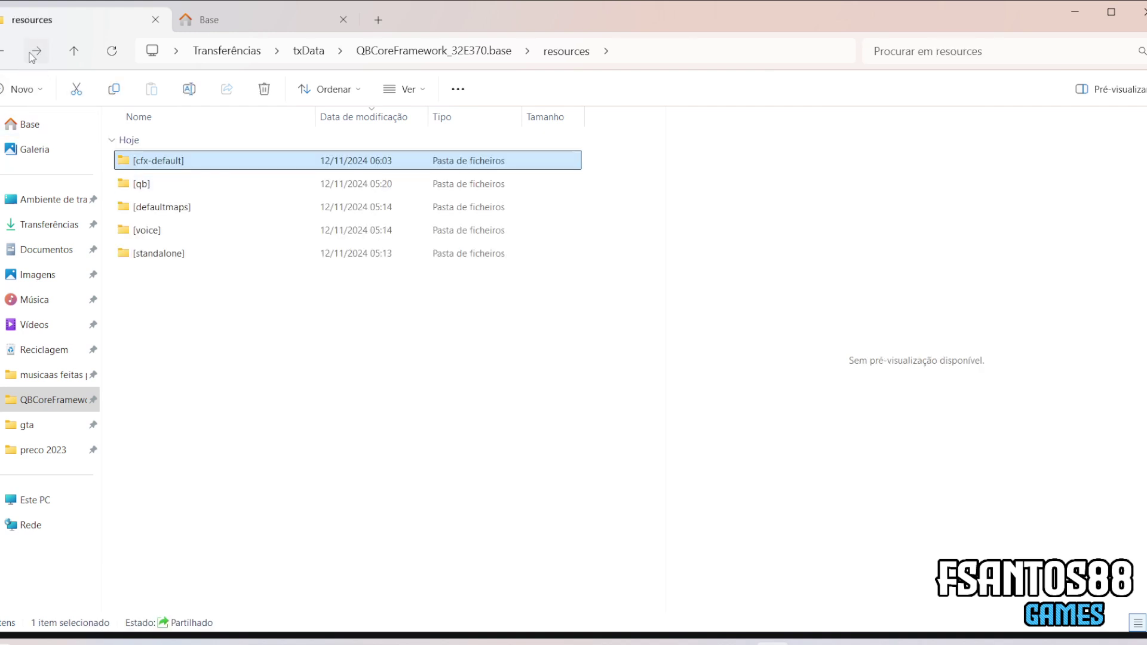
pyautogui.click(33, 54)
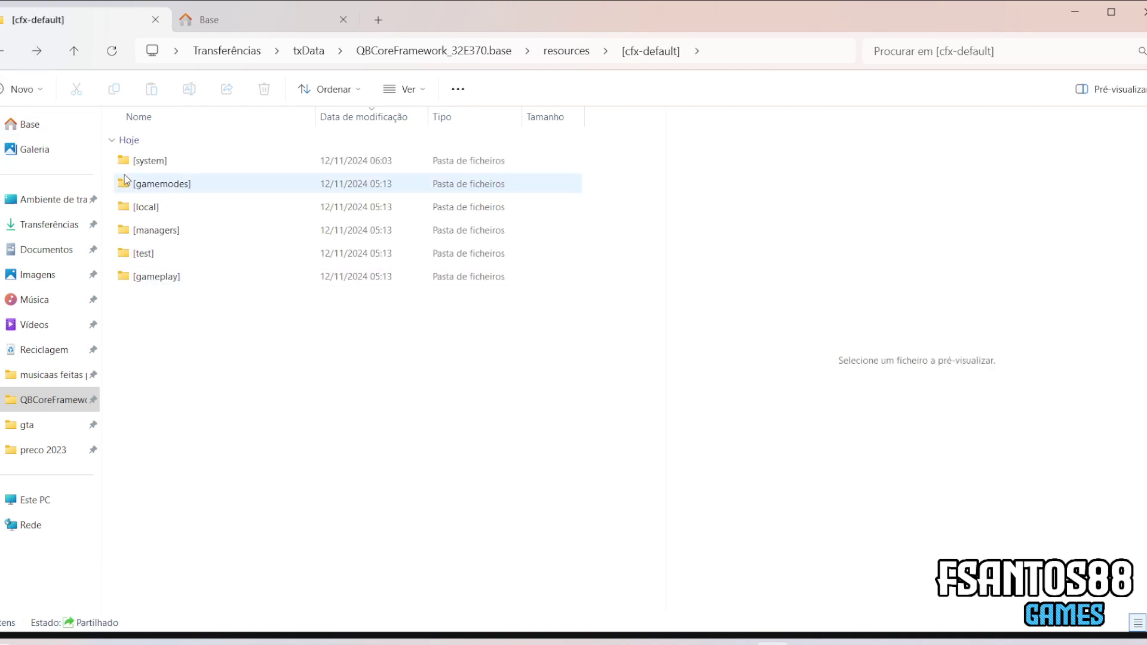
pyautogui.hotkey('alt', 'Left')
# Search the [standalone] resource folder for "qb-chat", clear the search and return to the server's base folder.
pyautogui.click(159, 255)
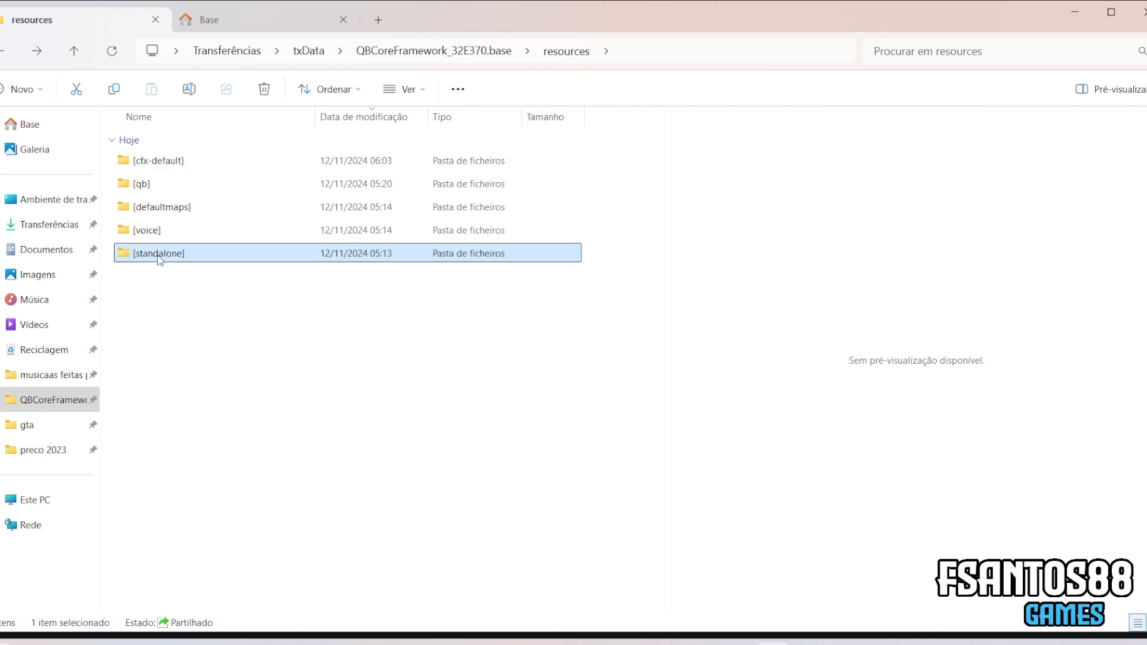
pyautogui.doubleClick(159, 256)
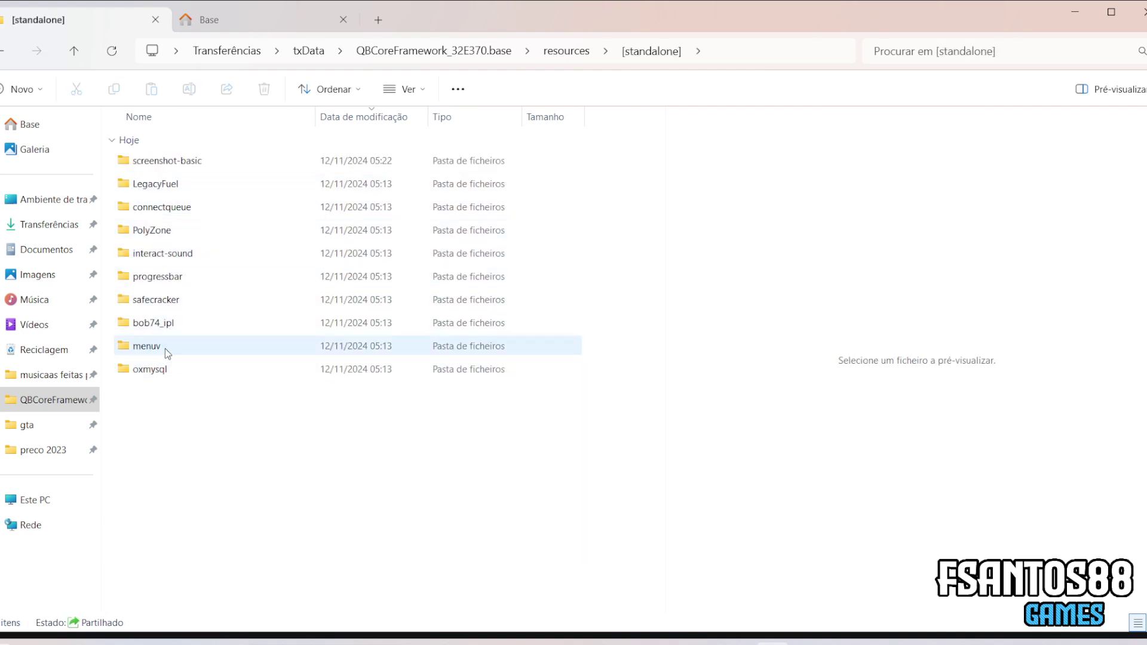
pyautogui.click(908, 57)
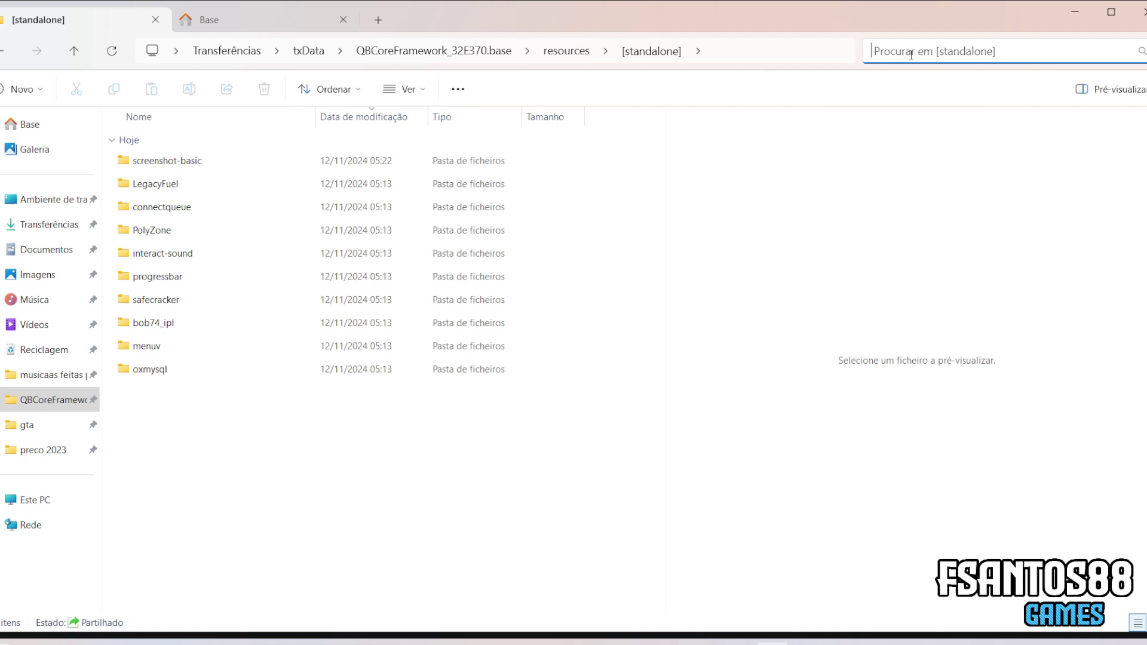
pyautogui.write('qb')
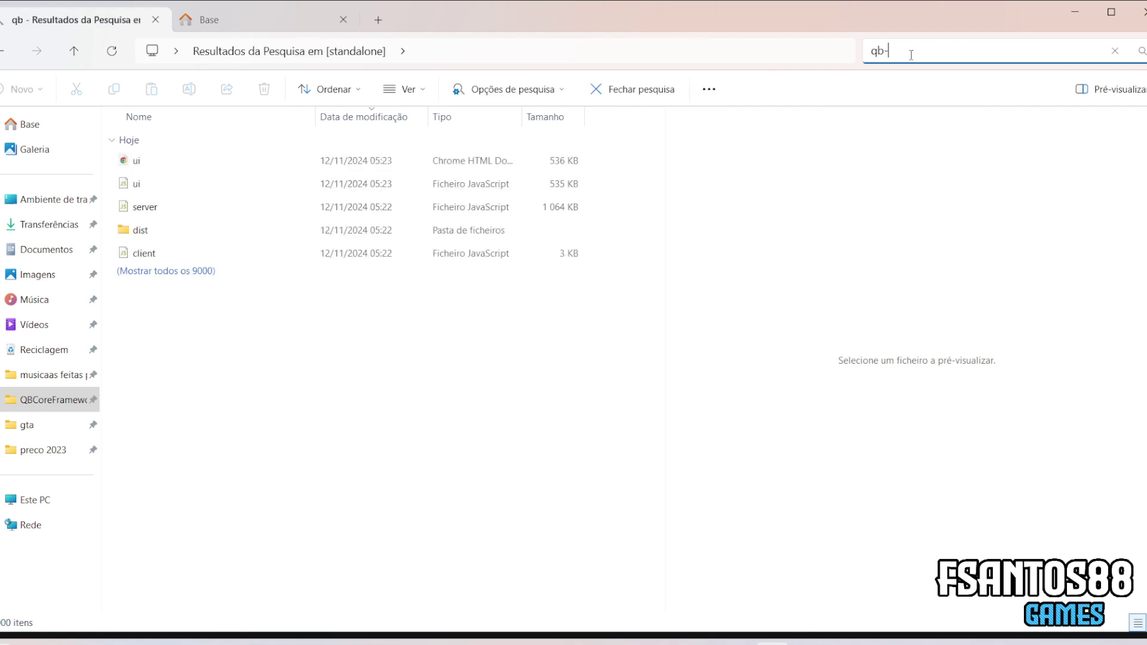
pyautogui.write('-chat')
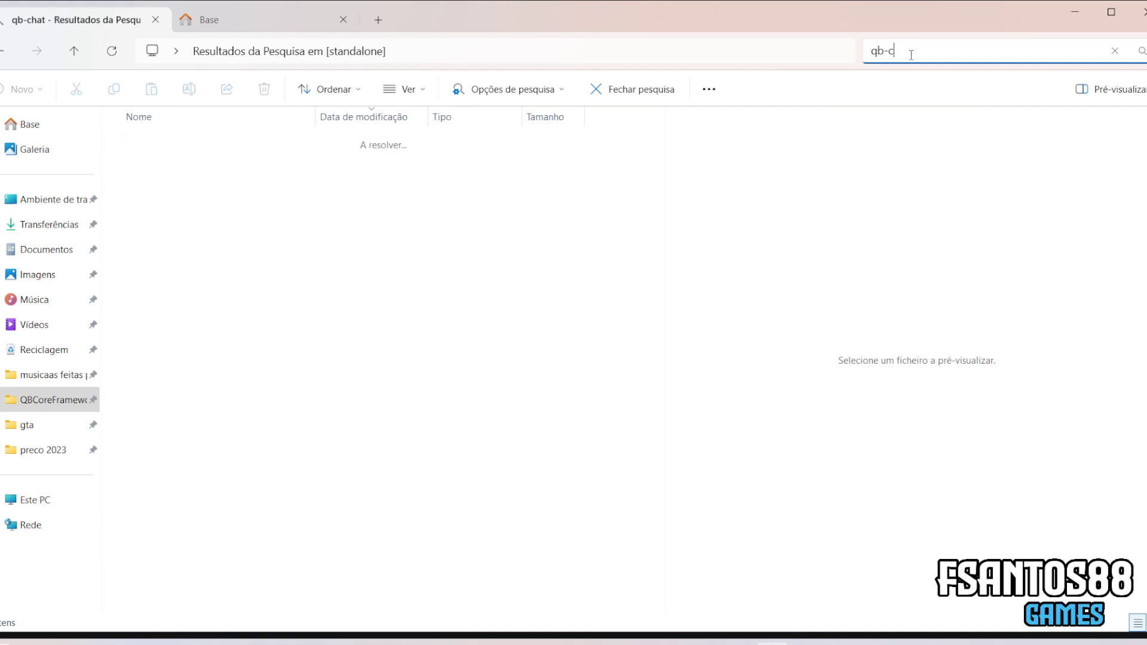
pyautogui.press('BackSpace')
pyautogui.press('BackSpace')
pyautogui.press('BackSpace')
pyautogui.press('BackSpace')
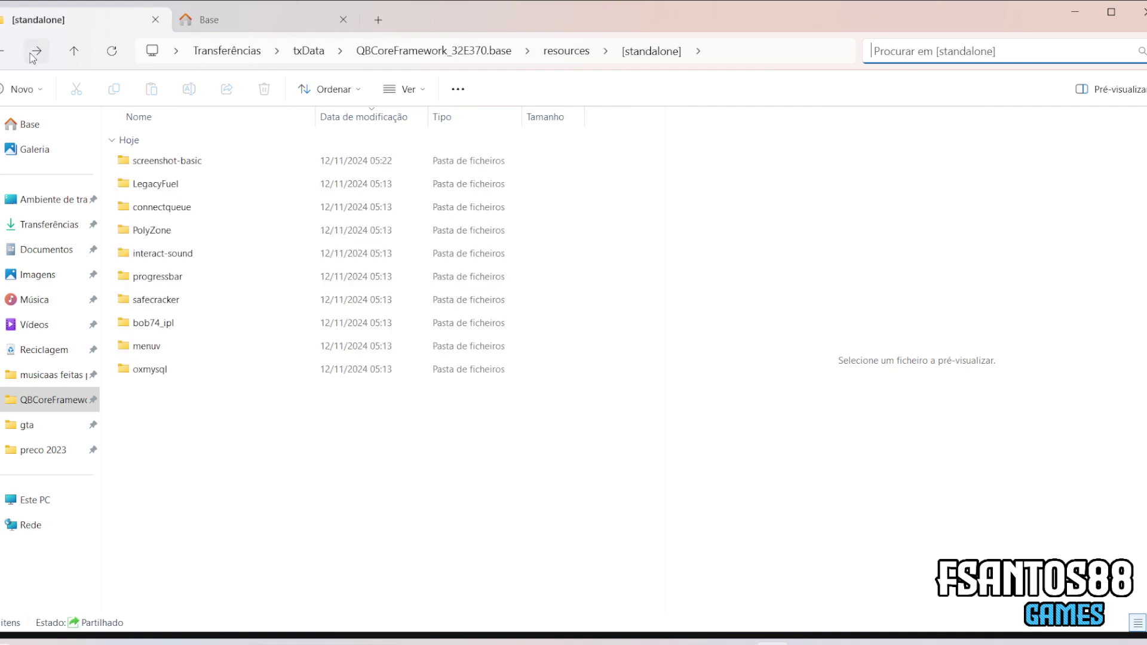
pyautogui.click(6, 60)
pyautogui.click(6, 62)
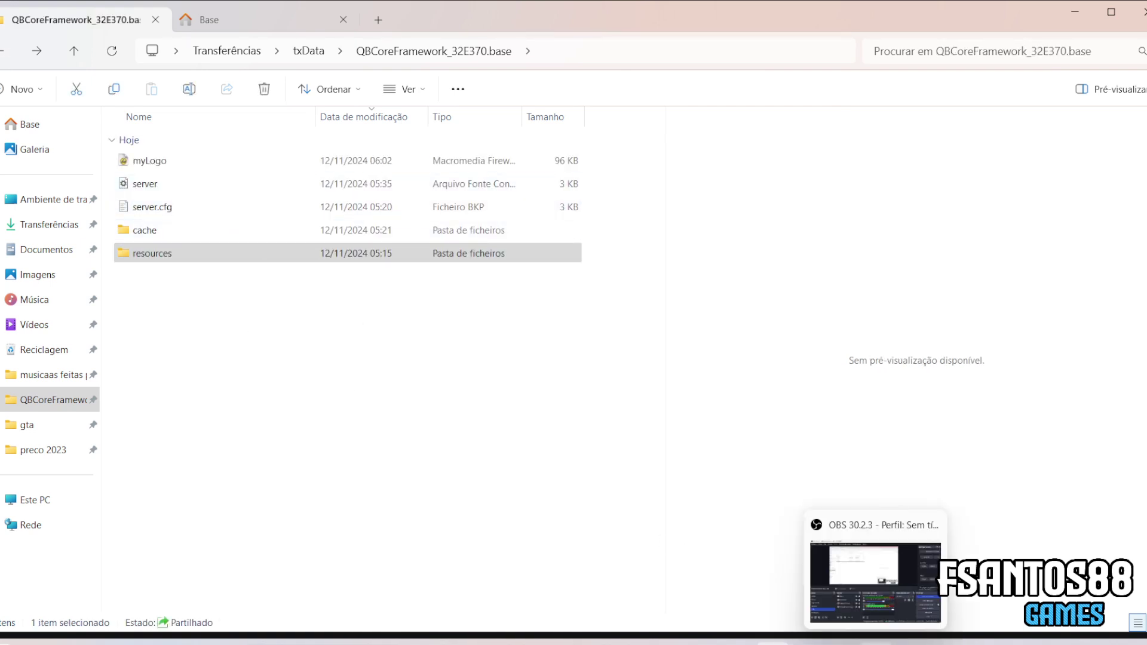
# Open the fivem folder in Transferências and launch FiveM from it.
pyautogui.click(739, 644)
pyautogui.click(739, 644)
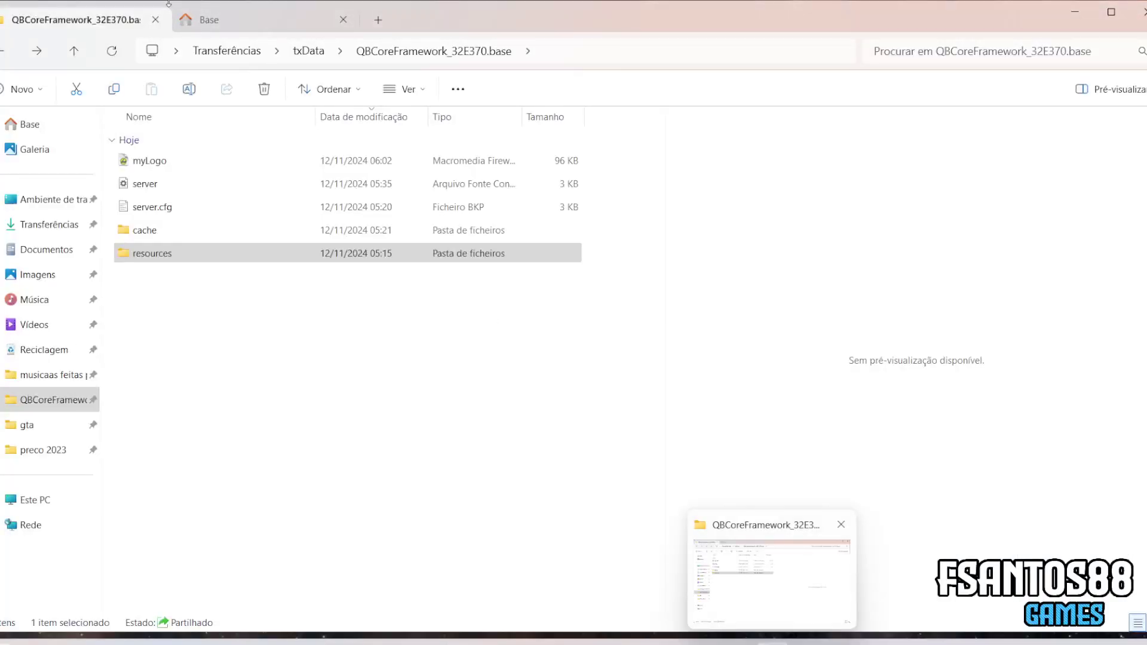
pyautogui.click(242, 10)
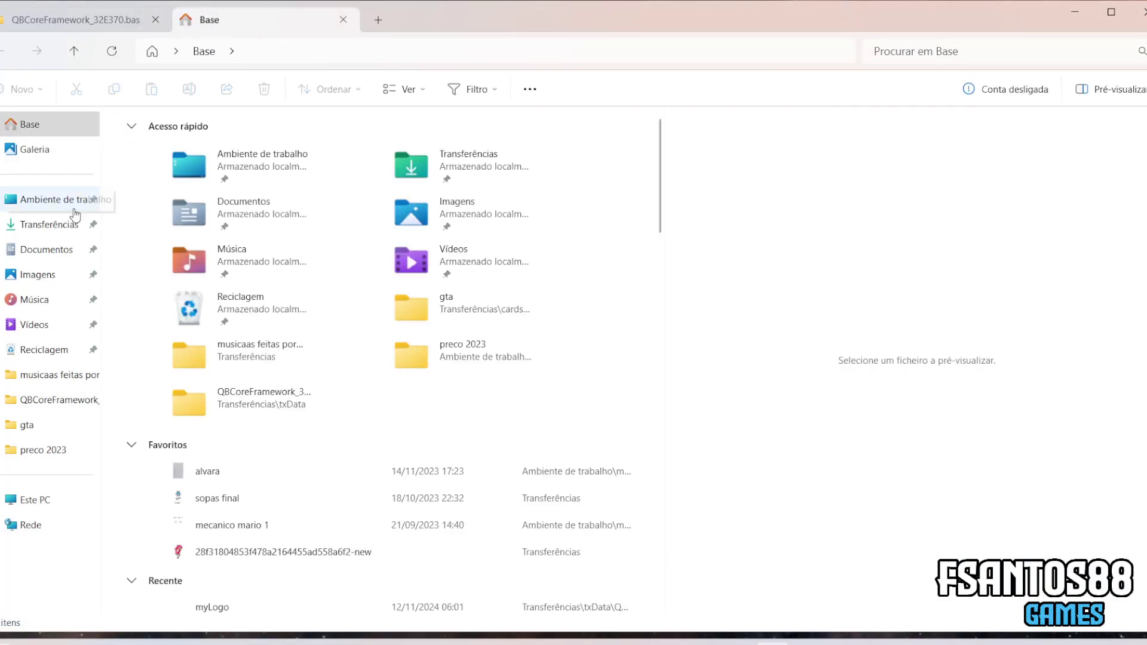
pyautogui.click(49, 224)
pyautogui.click(522, 309)
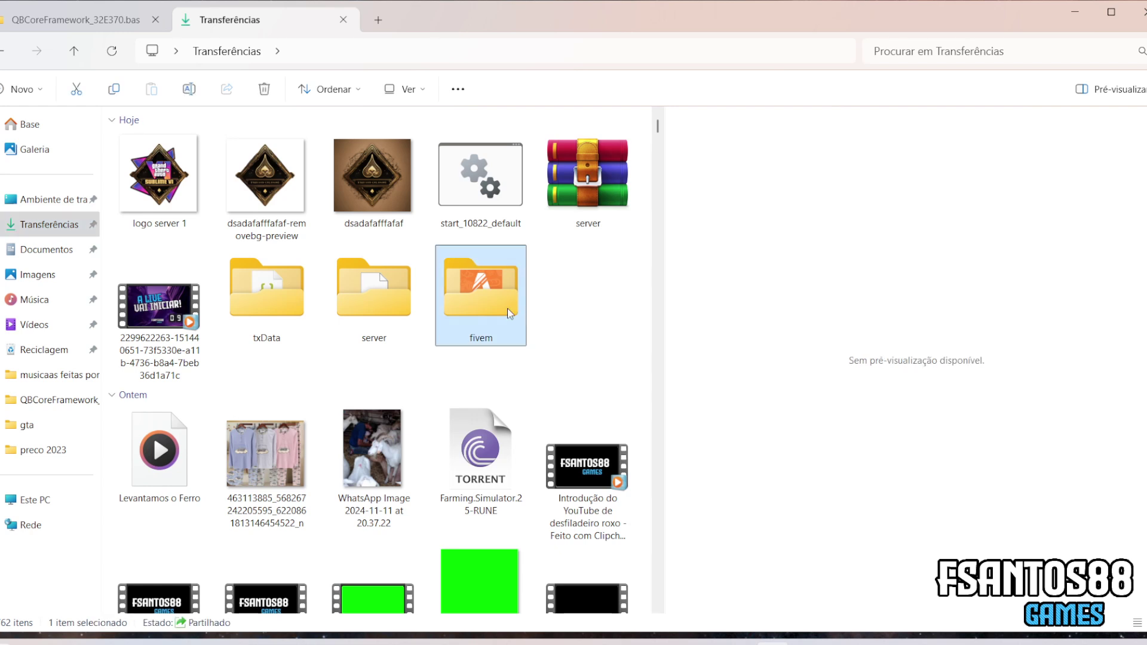
pyautogui.doubleClick(507, 309)
pyautogui.click(148, 166)
pyautogui.doubleClick(147, 166)
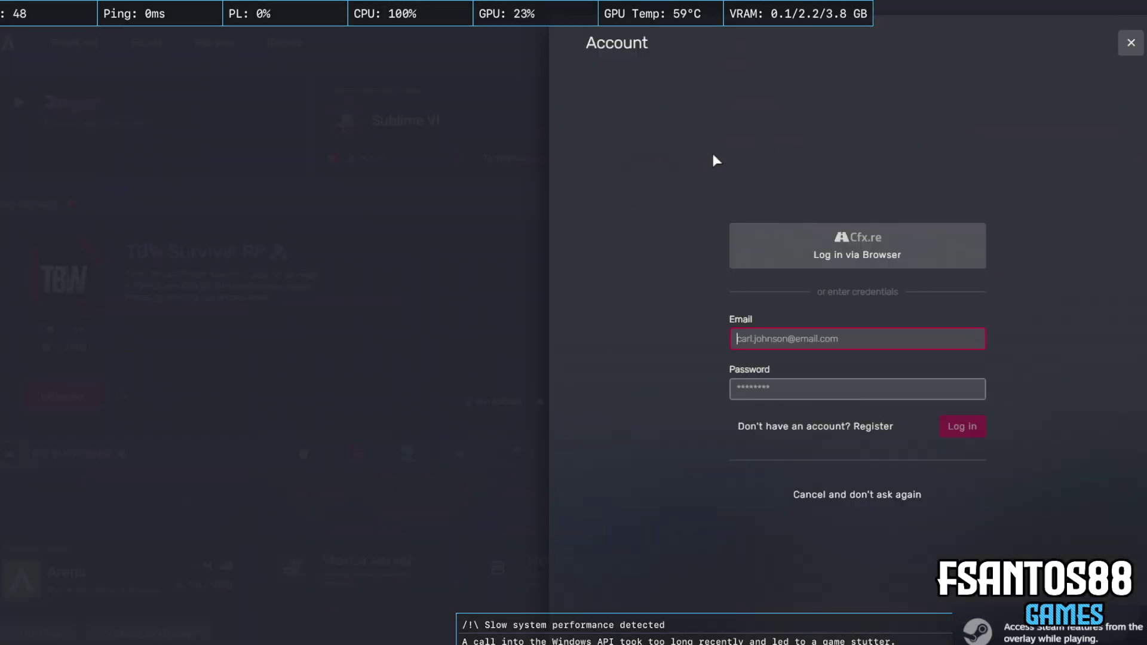
# Dismiss the account login prompt and connect to the last connected server, Sublime VI.
pyautogui.click(473, 226)
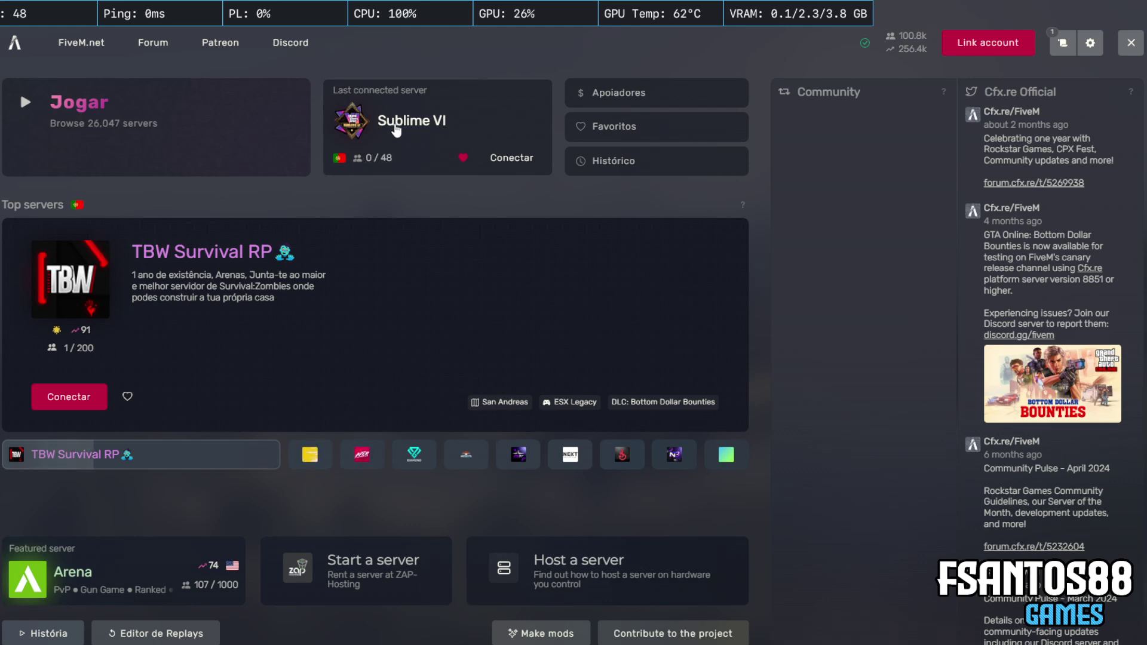
pyautogui.click(395, 126)
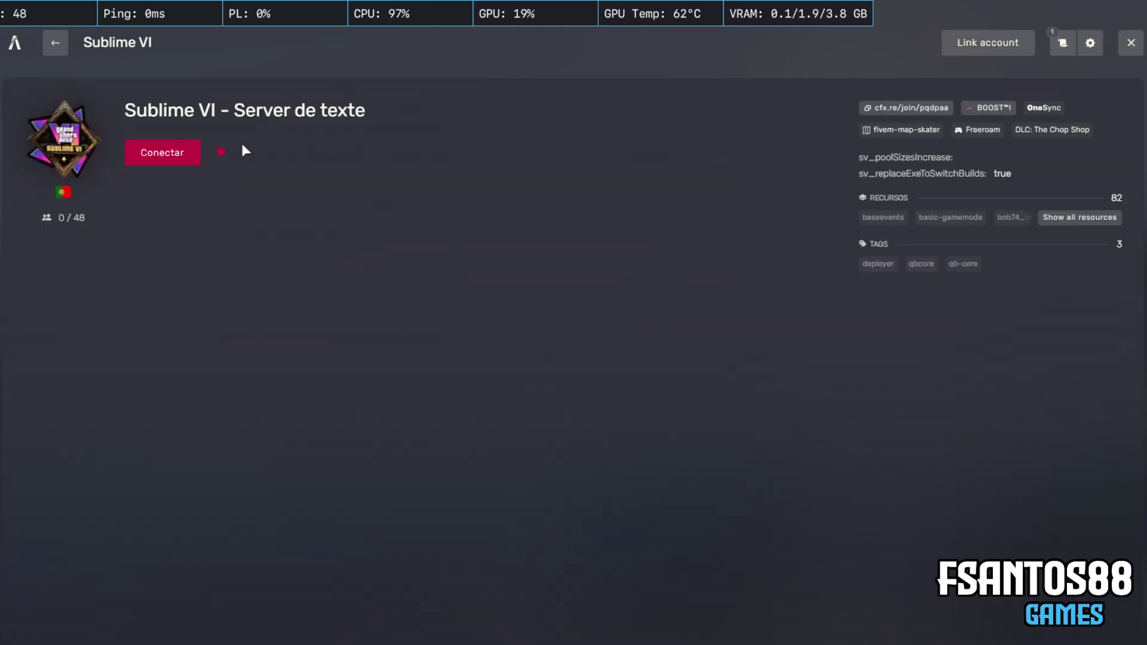
pyautogui.click(165, 157)
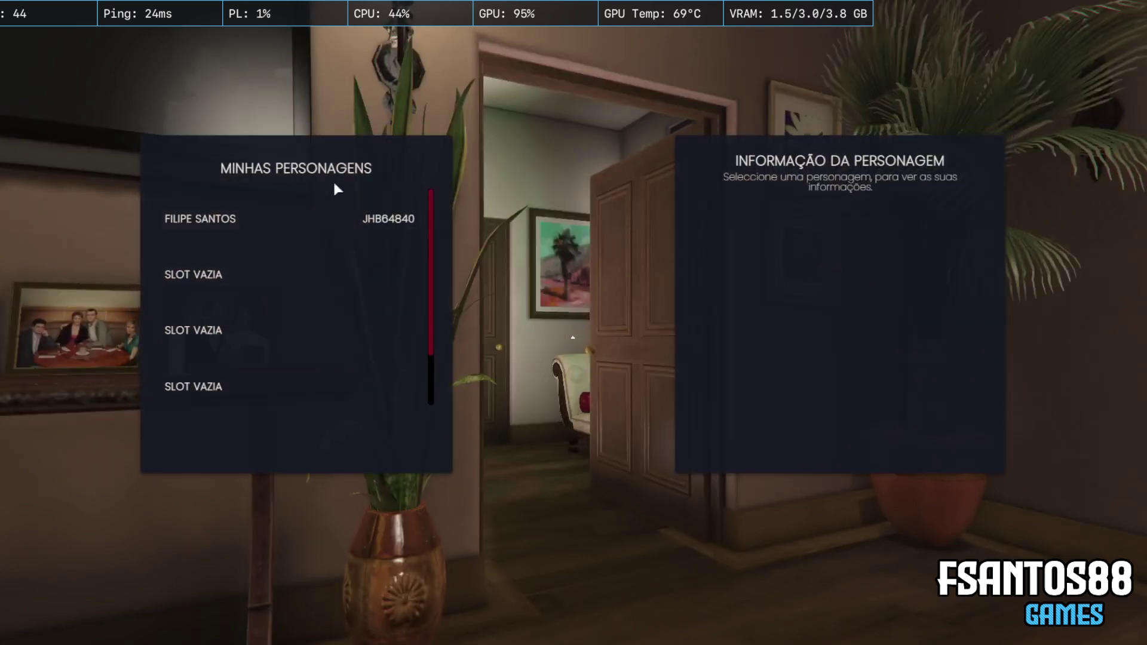
# Load the existing character from the first slot and spawn it at the last location (Última Localização).
pyautogui.click(211, 221)
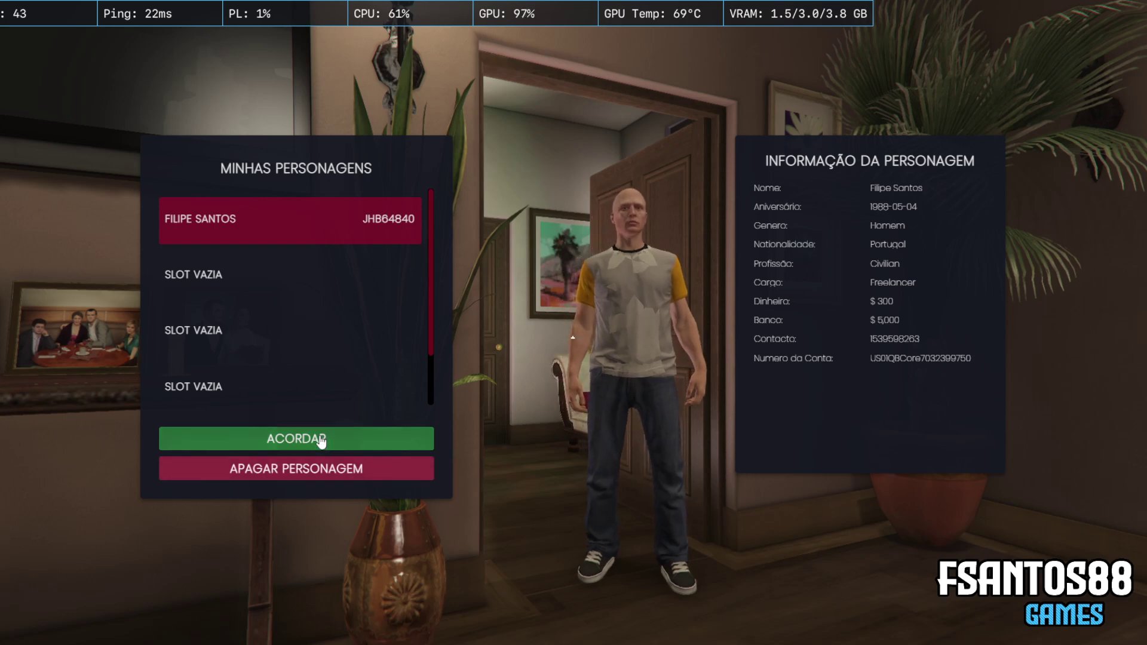
pyautogui.click(328, 440)
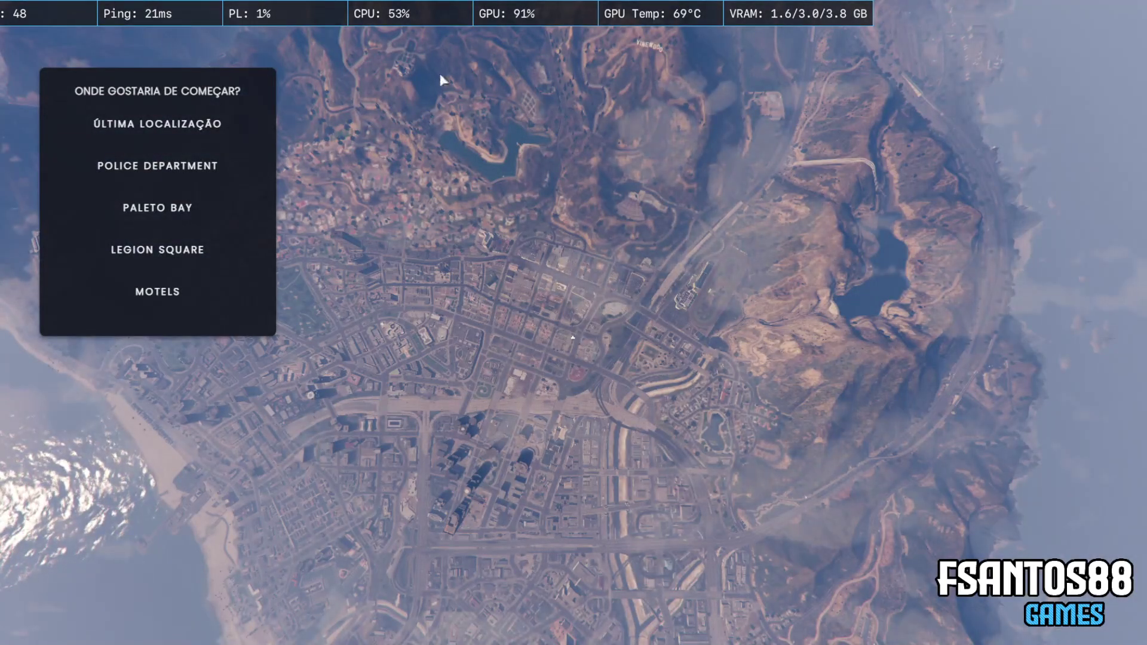
pyautogui.click(217, 128)
pyautogui.click(198, 351)
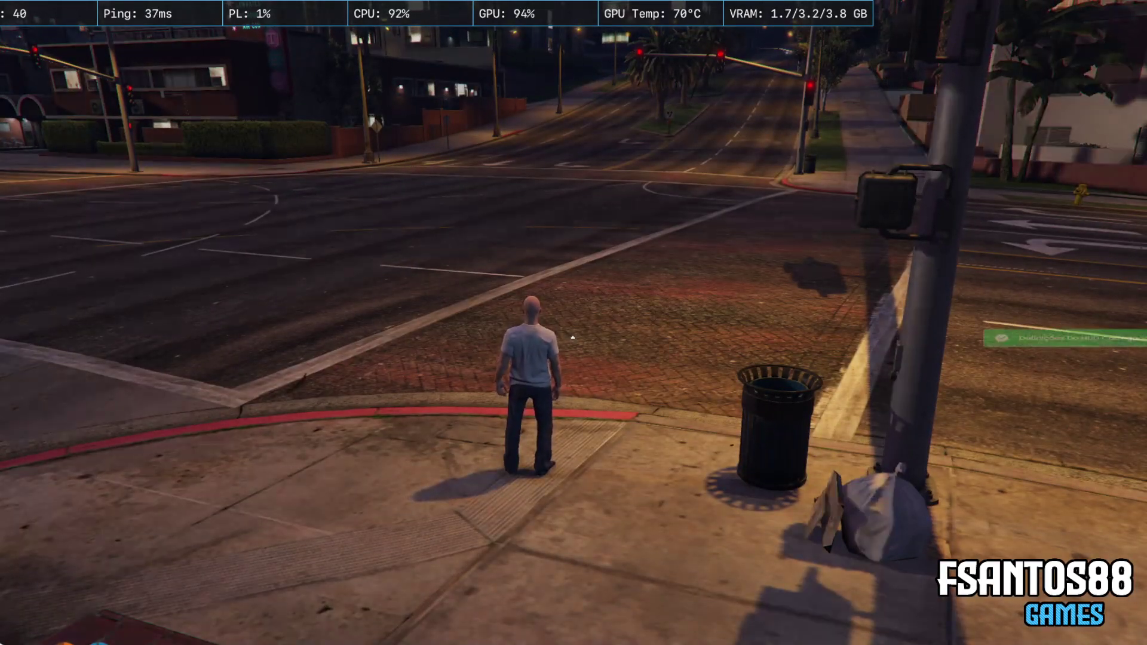
# View the character's inventory and the pause menu map, and return to the game.
pyautogui.press('F2')
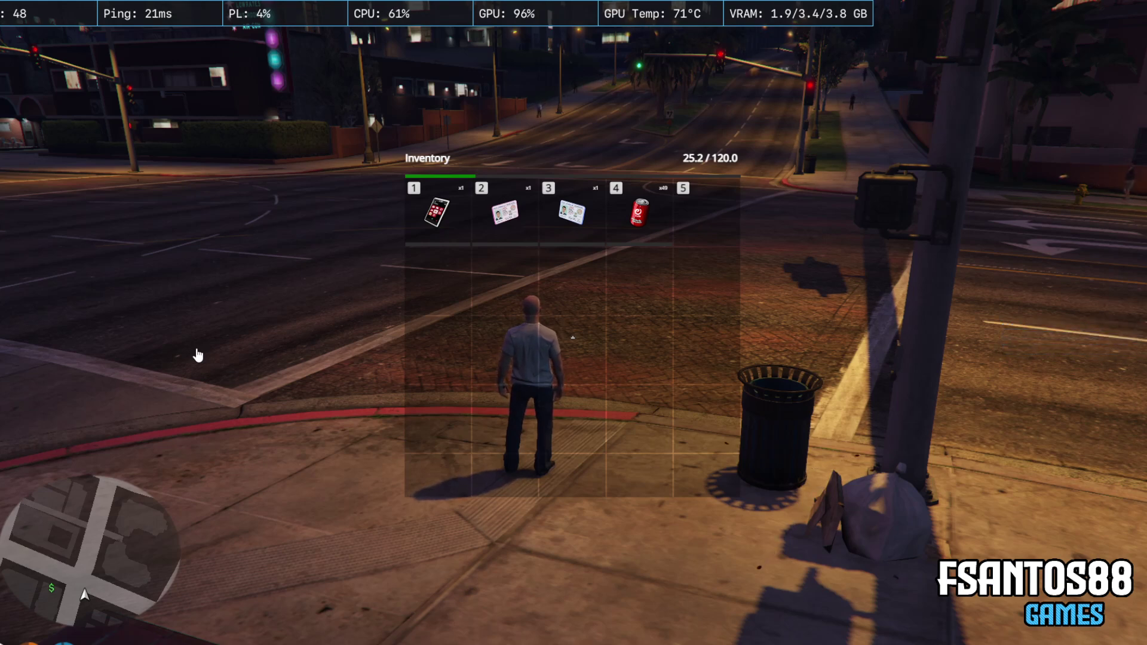
pyautogui.press('Escape')
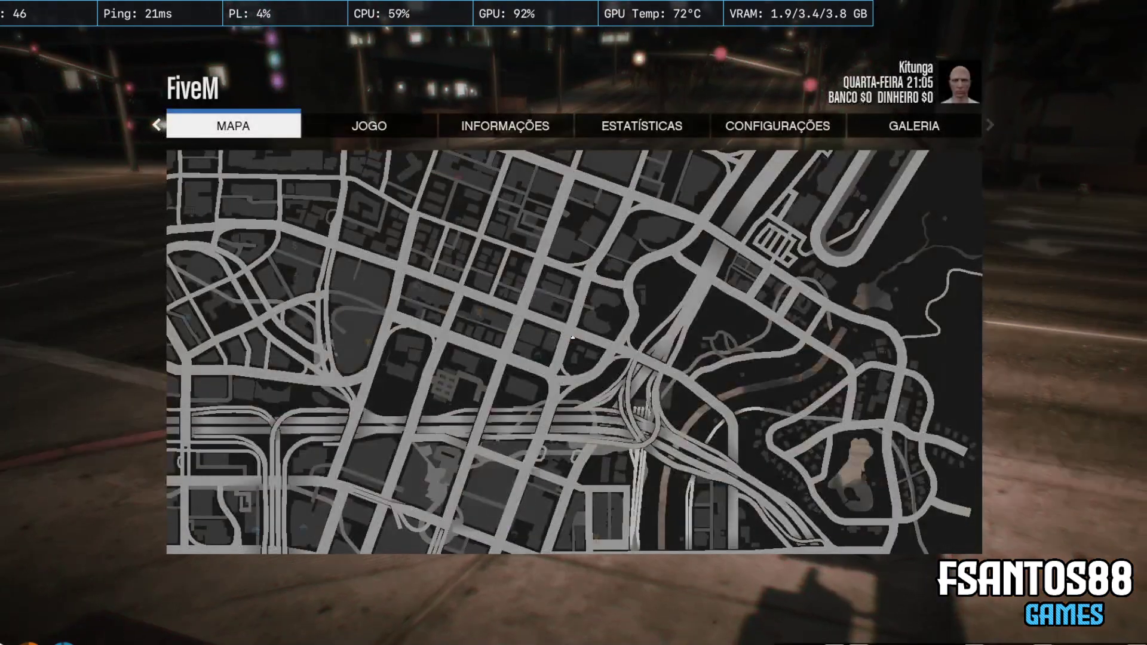
pyautogui.press('Escape')
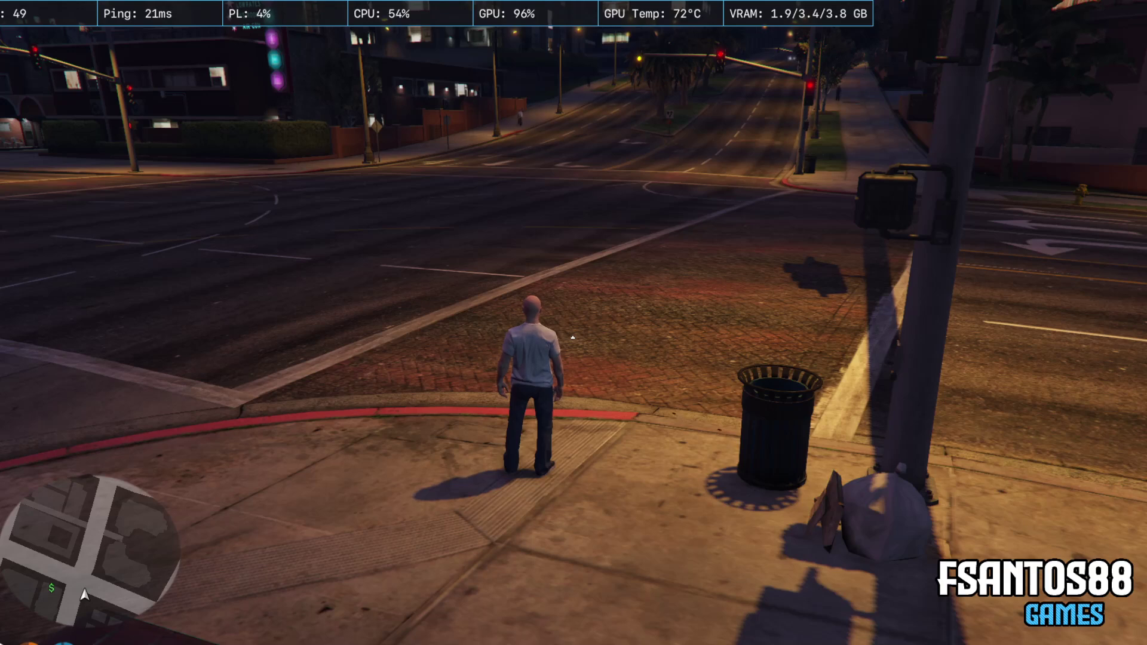
# Examine the reset, options and notification settings in the qbcore HUD menu.
pyautogui.press('i')
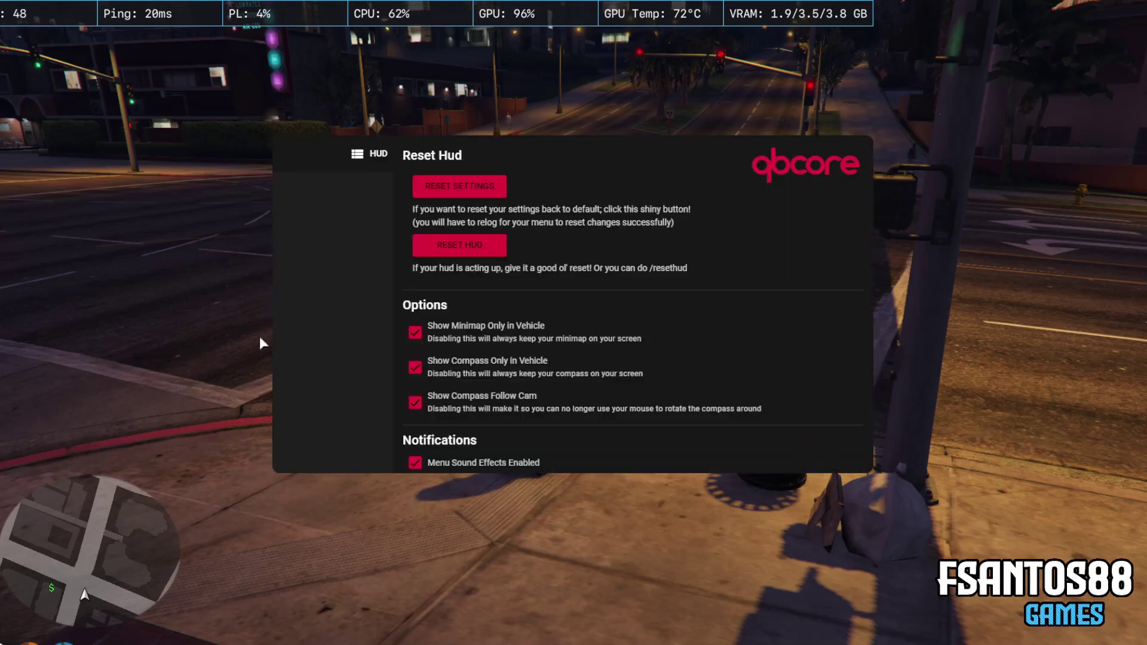
pyautogui.scroll(-10, 576, 308)
pyautogui.scroll(5, 519, 406)
pyautogui.scroll(8, 511, 404)
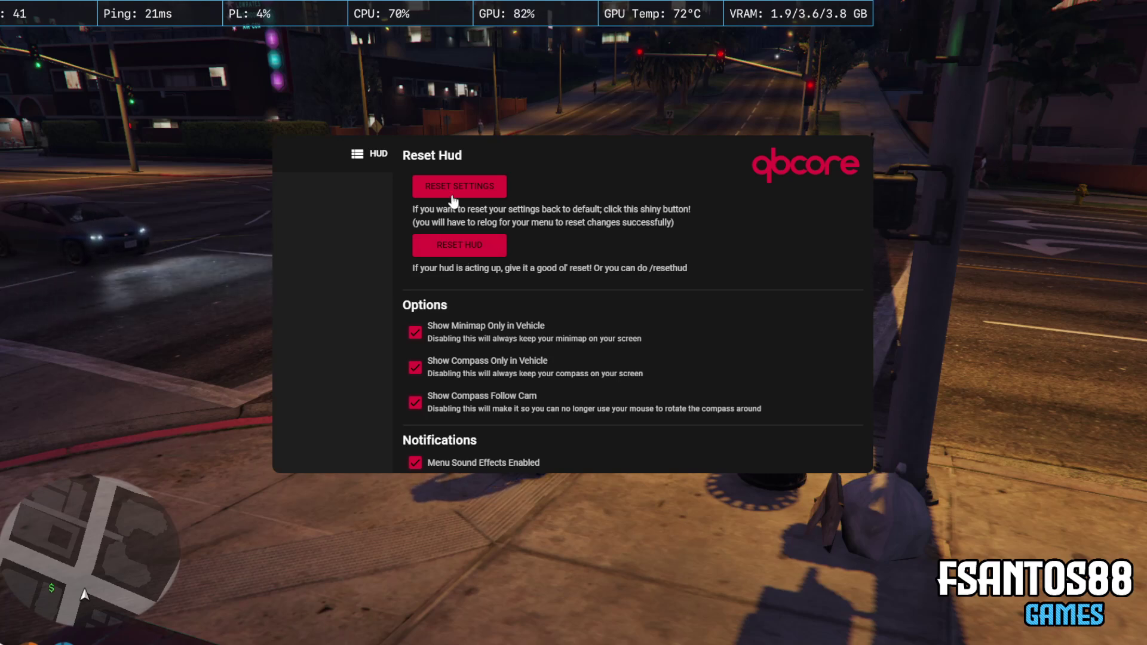
pyautogui.scroll(-3, 472, 258)
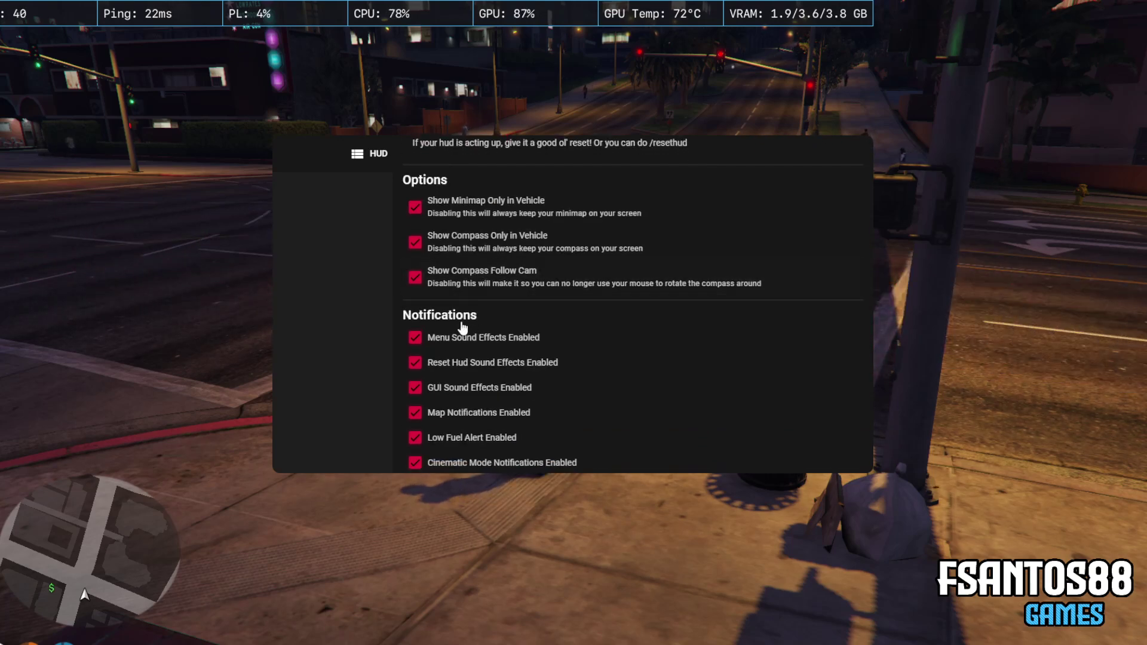
# Try switching Menu Sound Effects, Show Health always and Show Armor always, restore each one and close the HUD menu.
pyautogui.click(416, 339)
pyautogui.click(416, 339)
pyautogui.scroll(-5, 472, 336)
pyautogui.scroll(-6, 477, 336)
pyautogui.scroll(4, 441, 241)
pyautogui.click(415, 205)
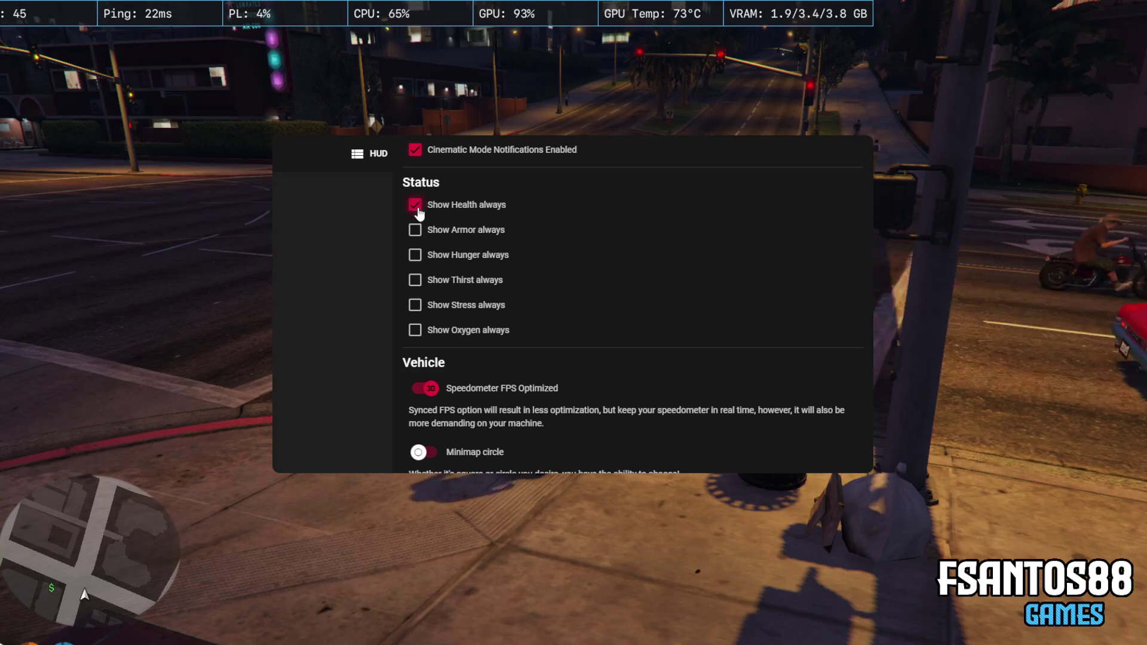
pyautogui.click(418, 207)
pyautogui.click(415, 231)
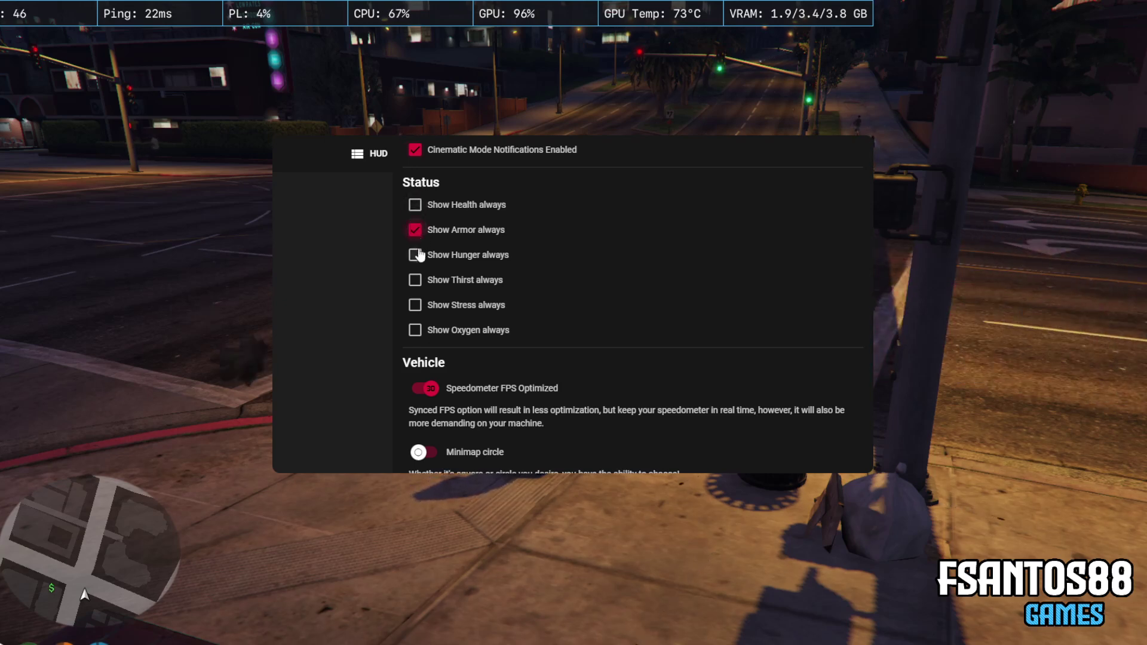
pyautogui.click(415, 230)
pyautogui.press('Escape')
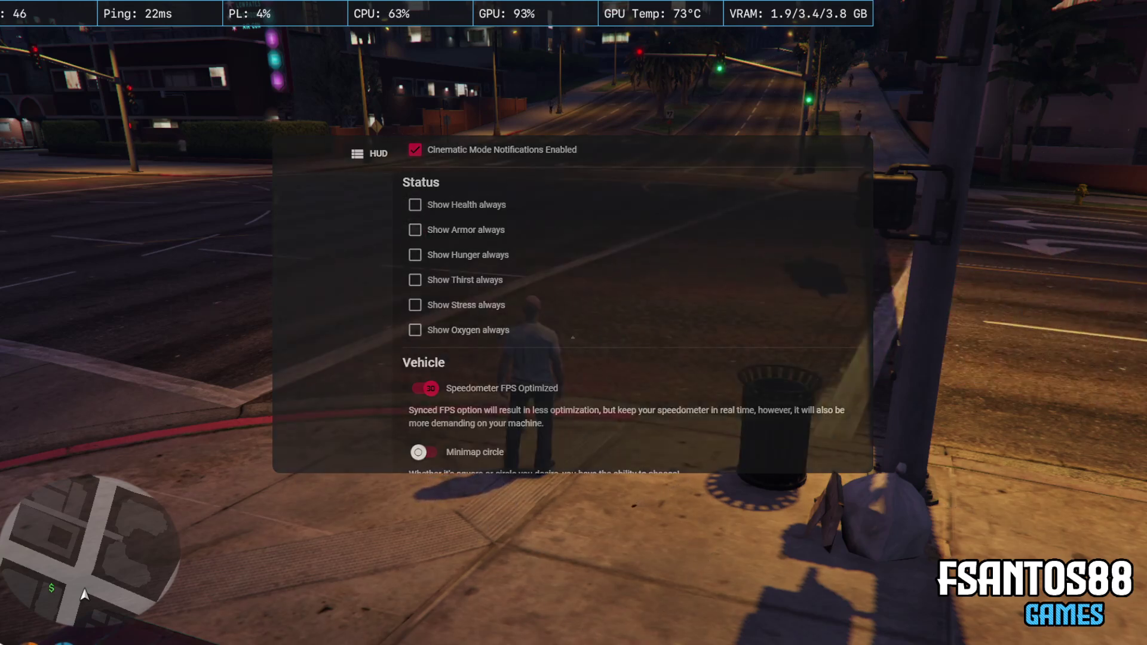
# Check the script messages in the FiveM client console and close it.
pyautogui.press('F8')
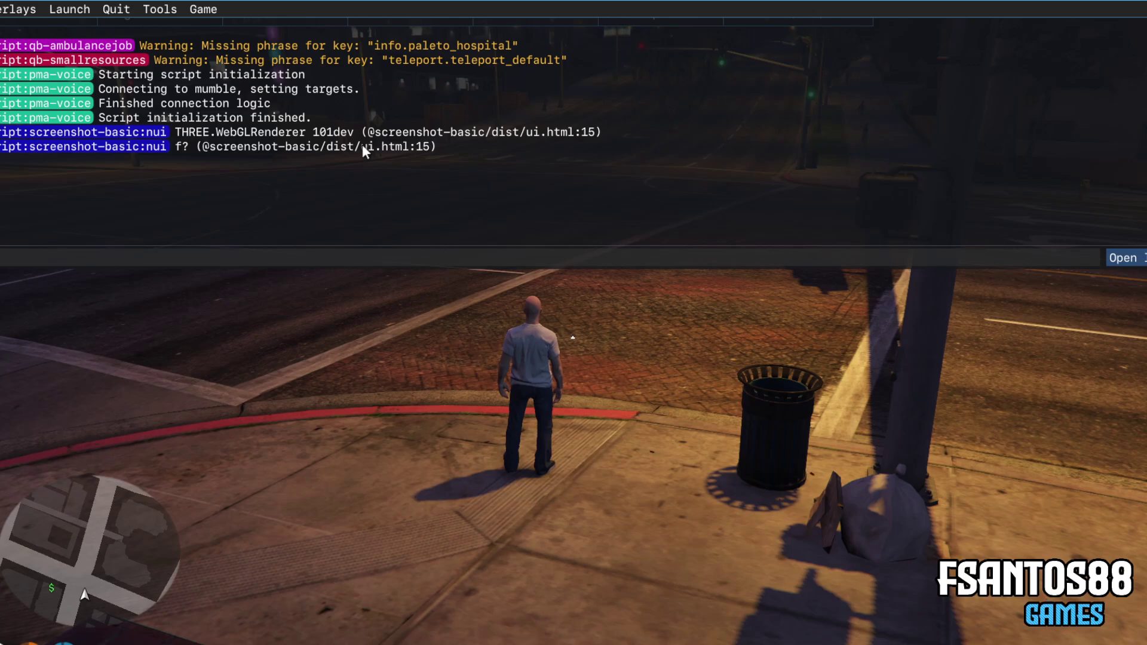
pyautogui.press('F8')
# Run the character from the street corner along the road and down the brick stairs into the market plaza.
pyautogui.press('shift')
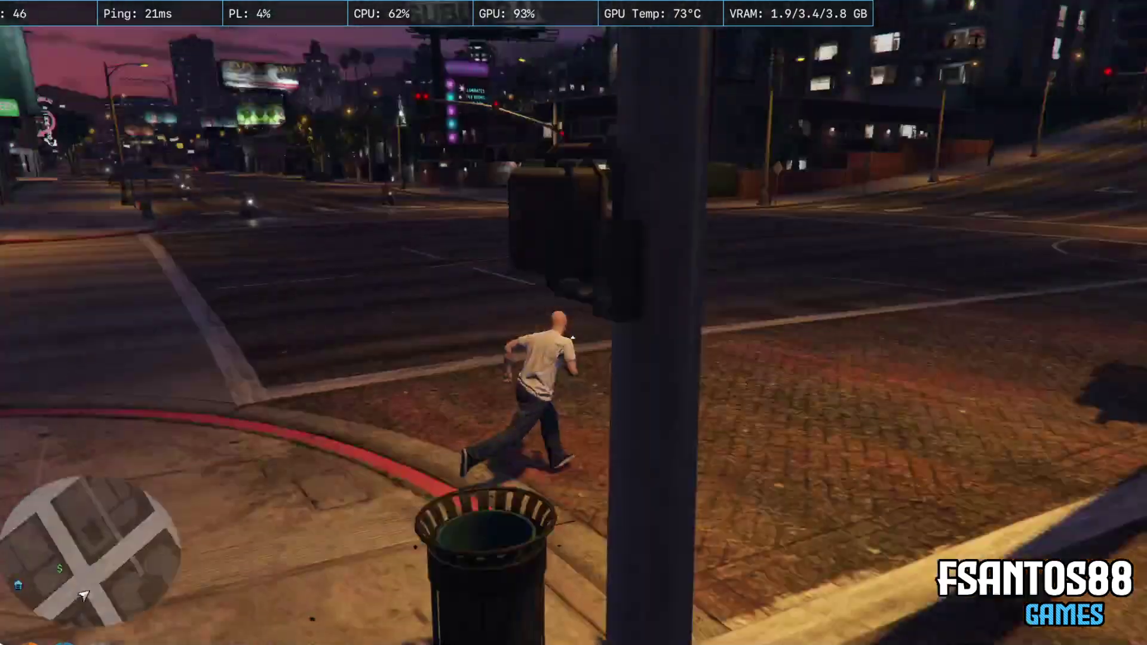
pyautogui.press('w')
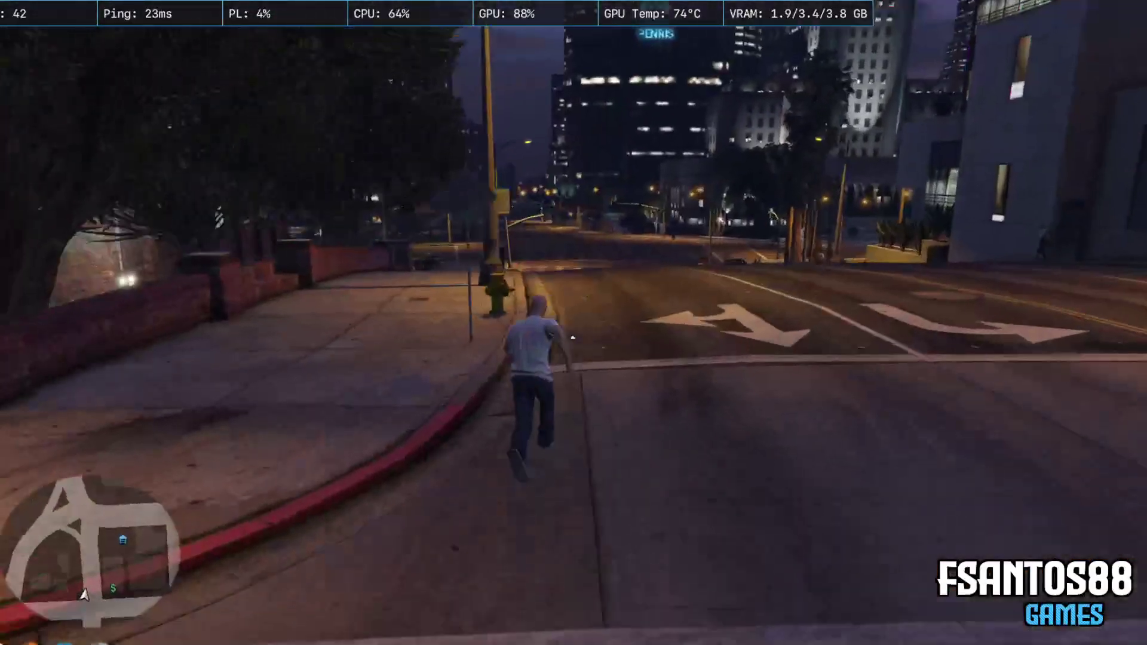
pyautogui.press('w')
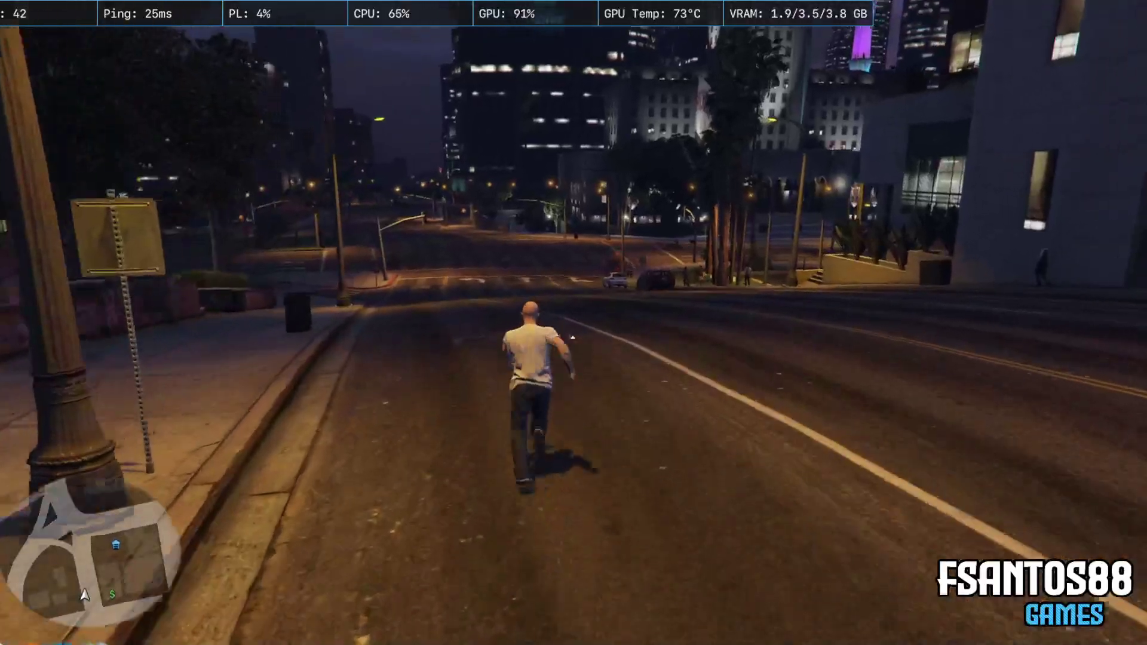
pyautogui.press('w')
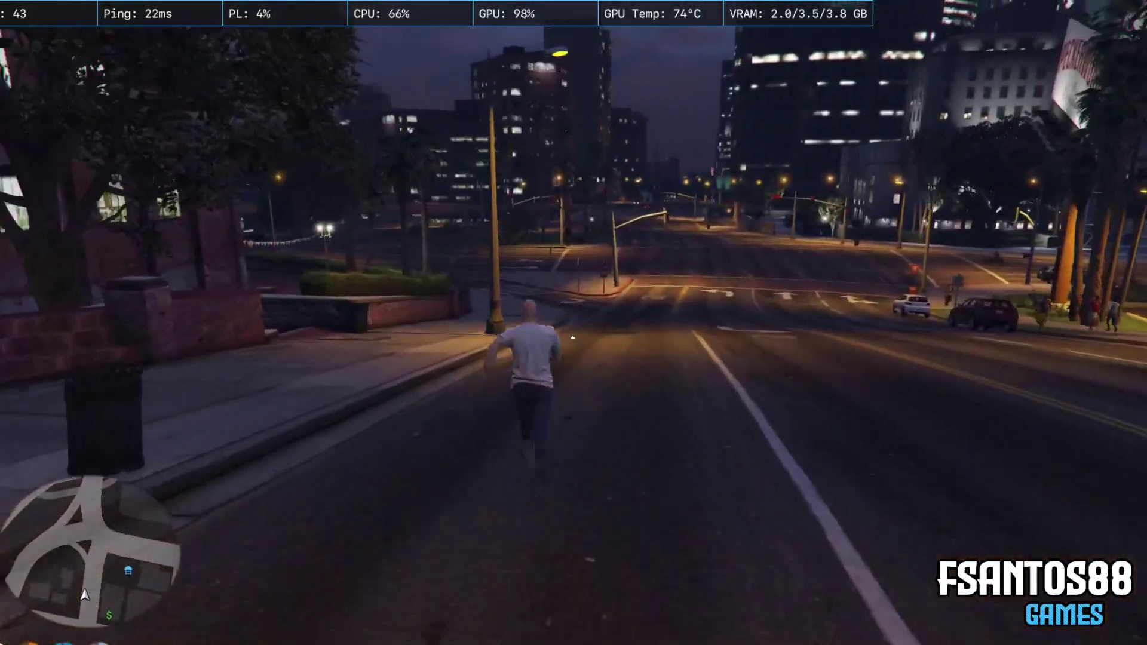
pyautogui.press('w')
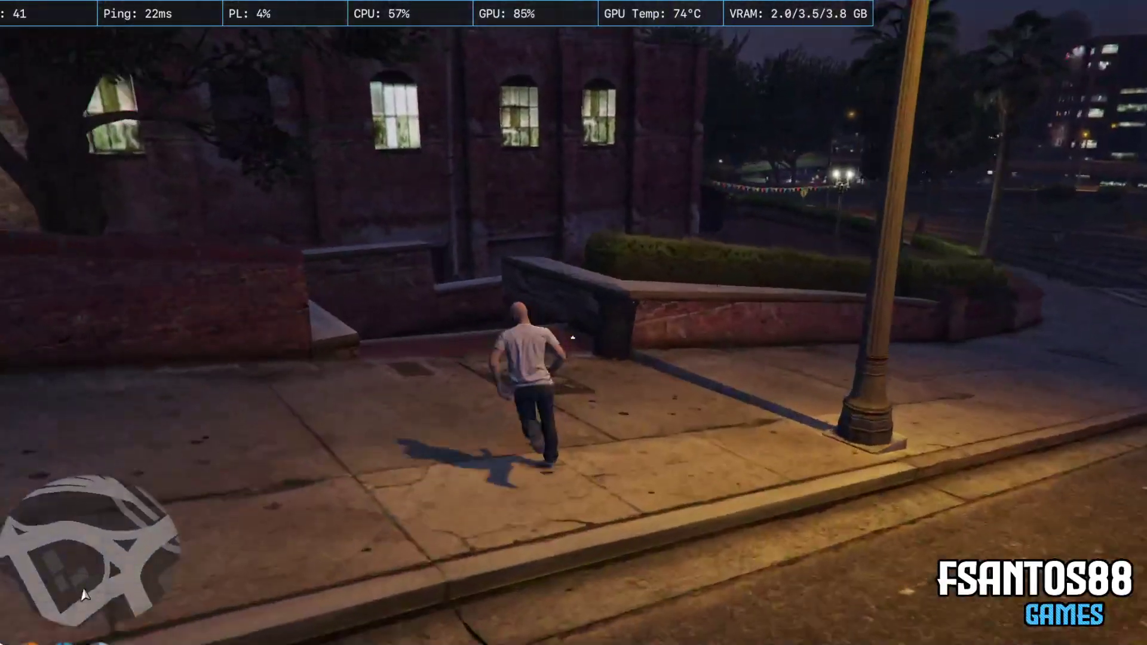
pyautogui.press('w')
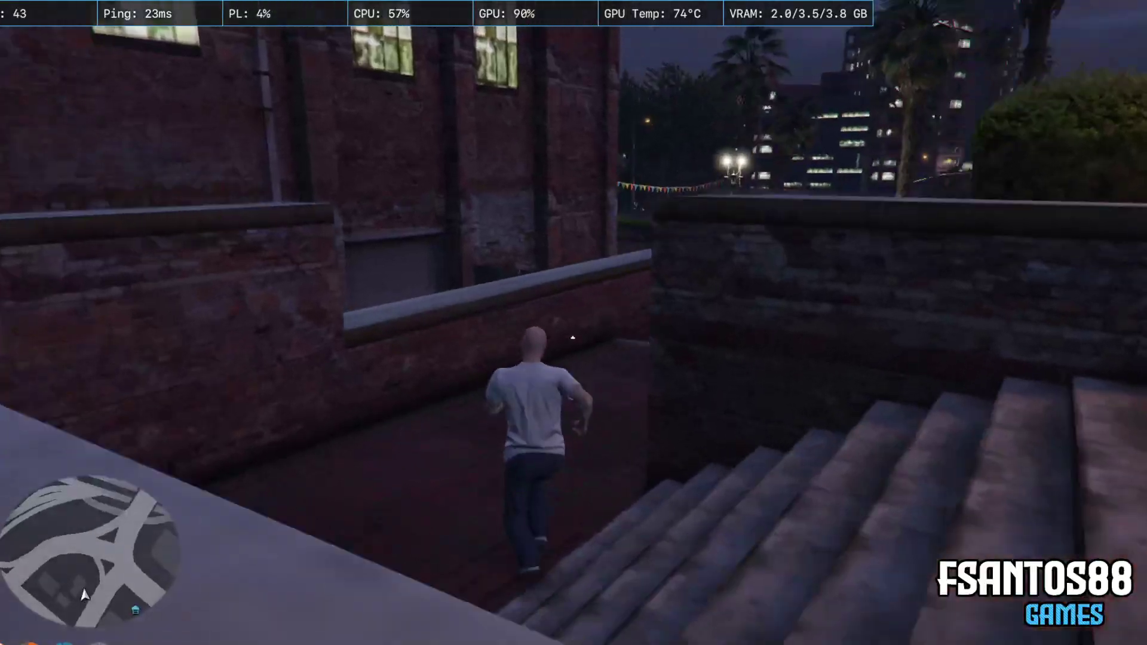
pyautogui.press('w')
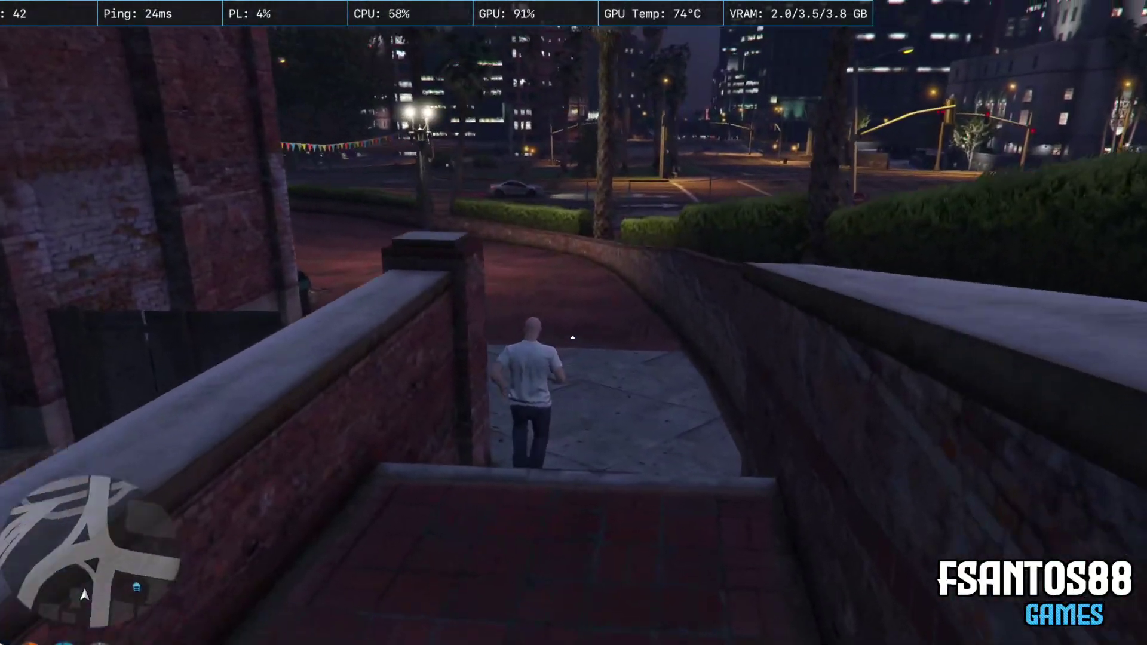
pyautogui.press('w')
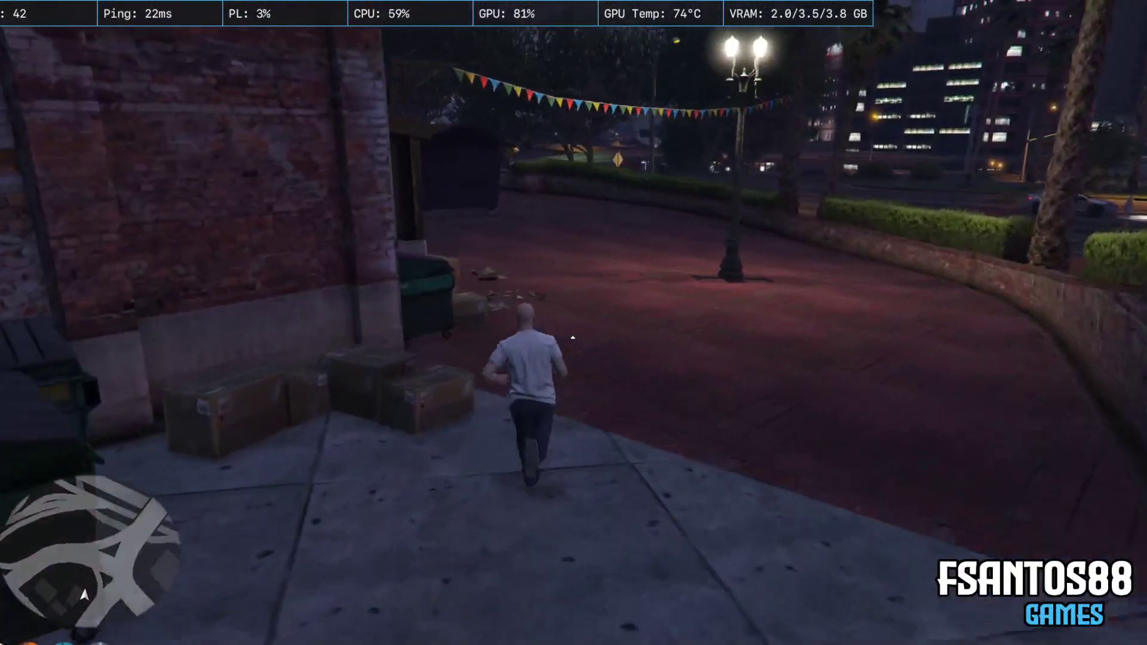
pyautogui.press('w')
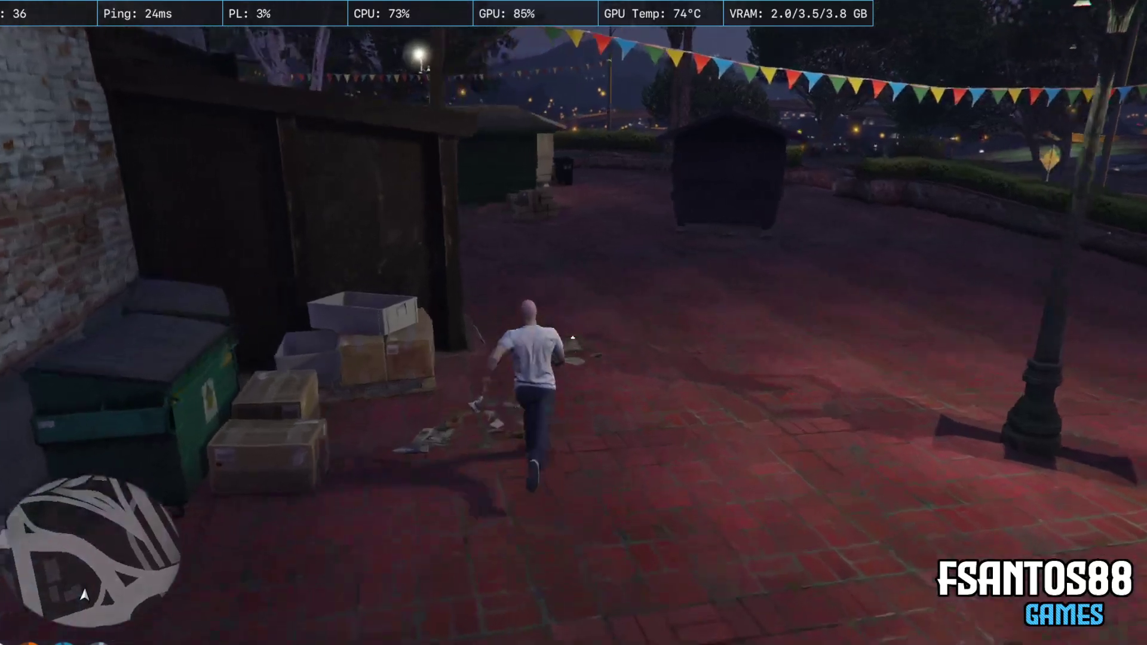
pyautogui.press('w')
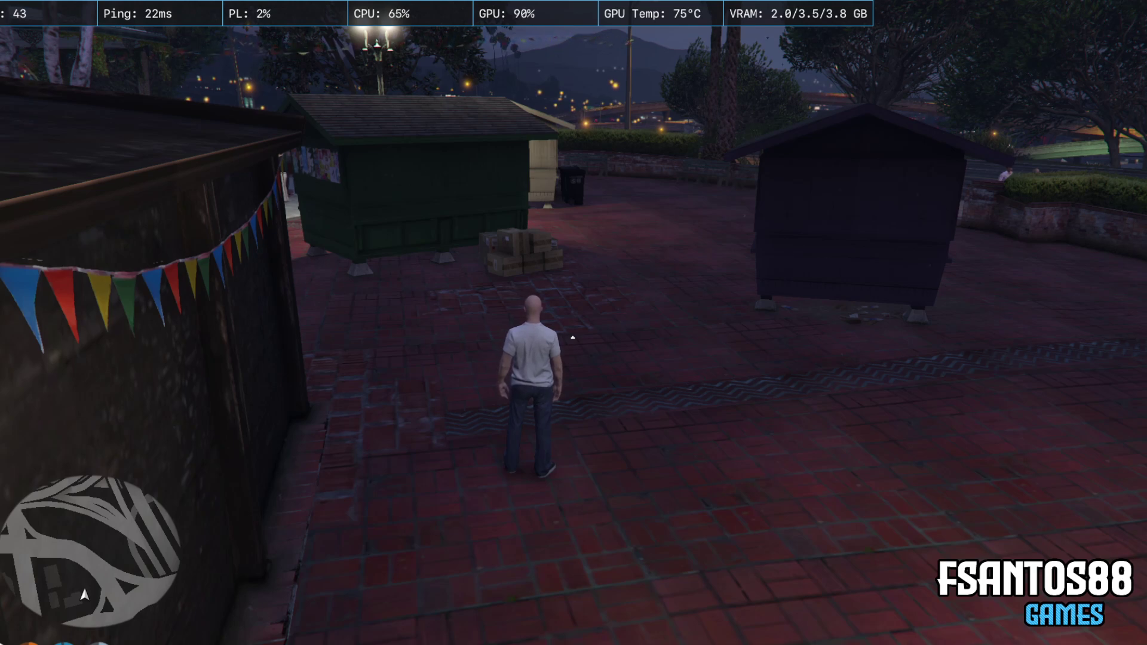
# Explore the plaza around the bandstand and run between the stalls out to the street.
pyautogui.press('w')
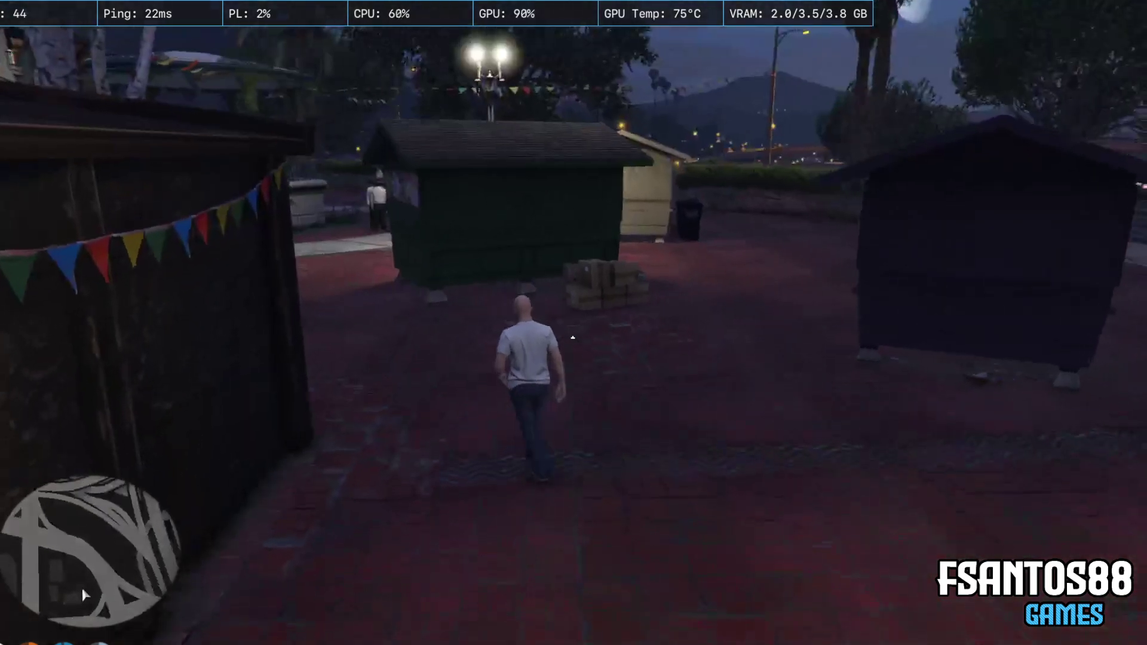
pyautogui.press('shift')
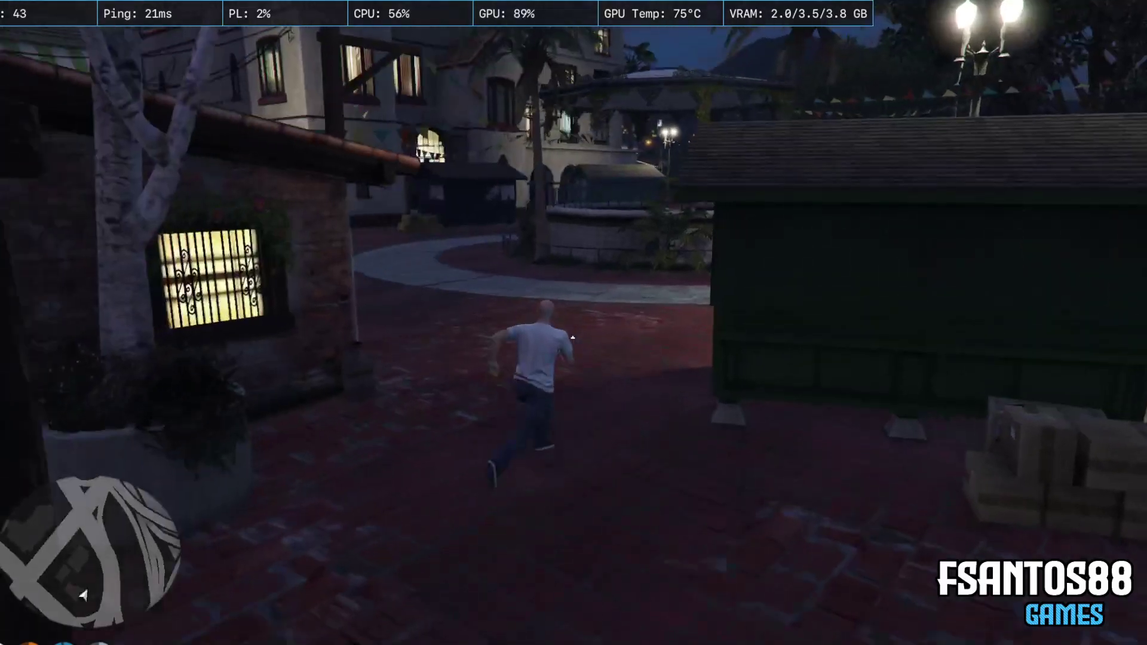
pyautogui.press('d')
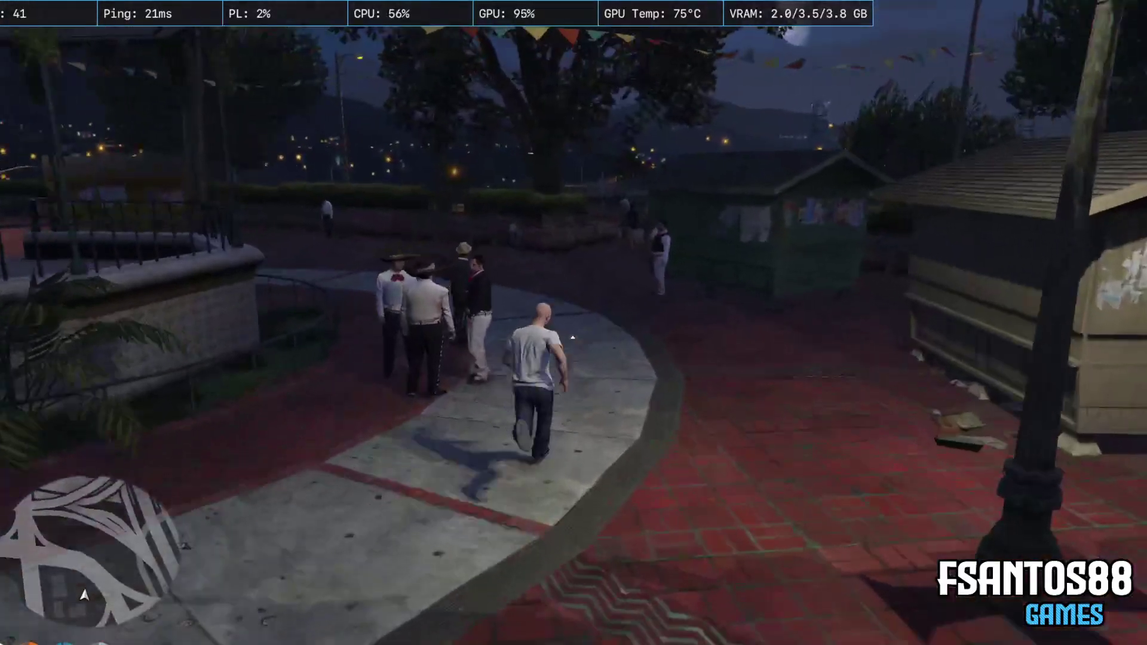
pyautogui.press('a')
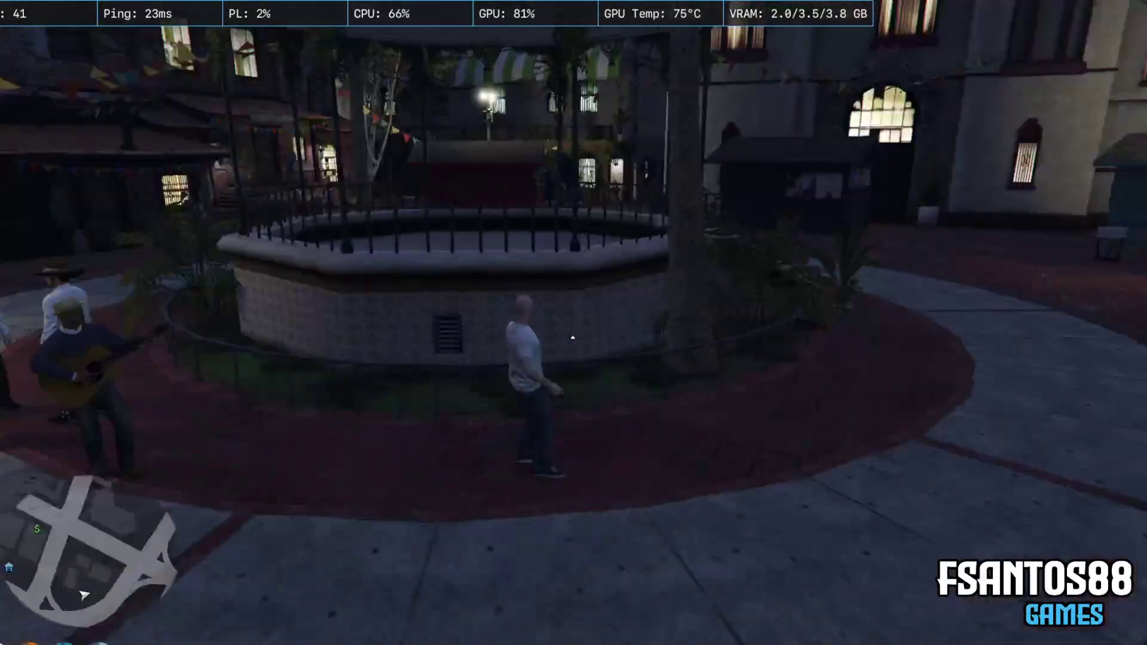
pyautogui.press('w')
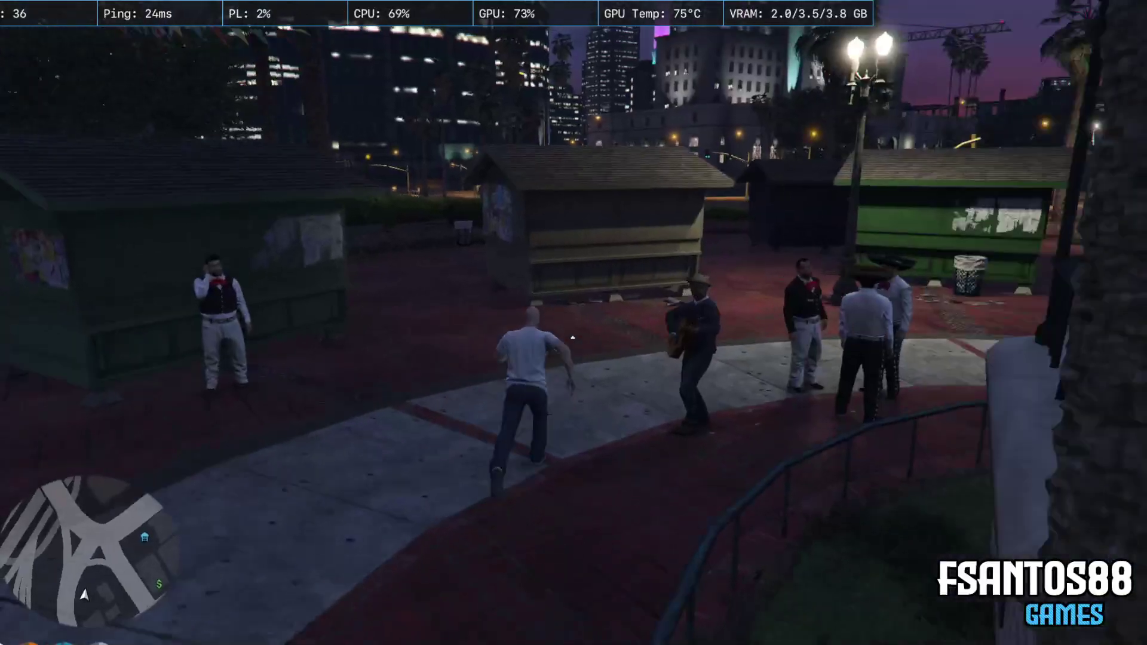
pyautogui.press('w')
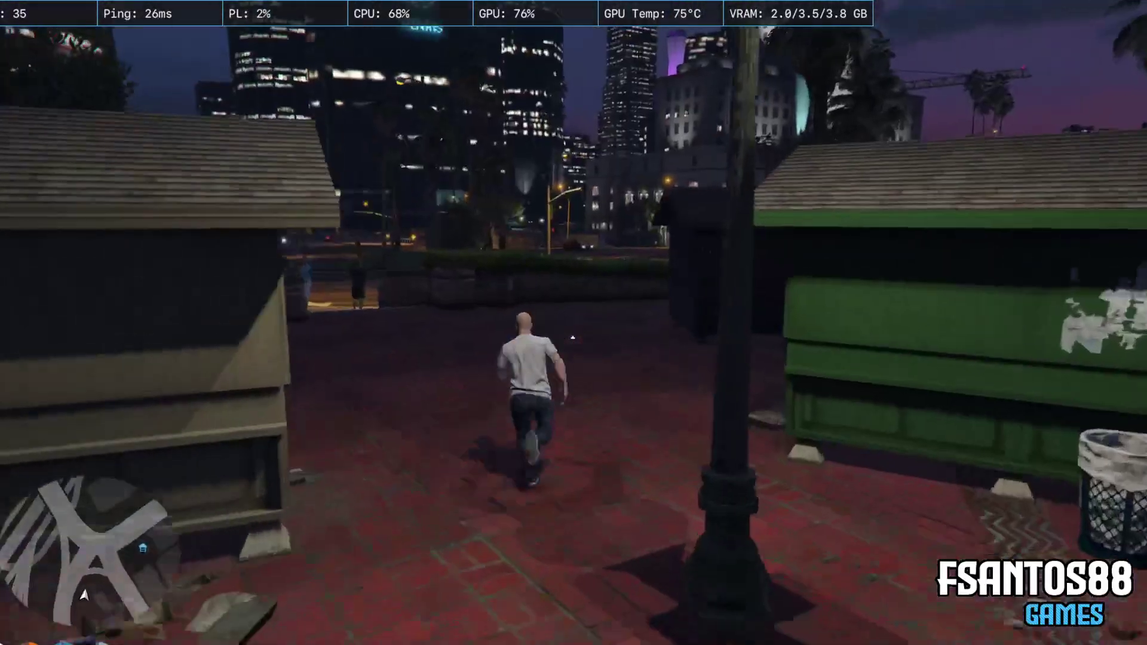
pyautogui.press('w')
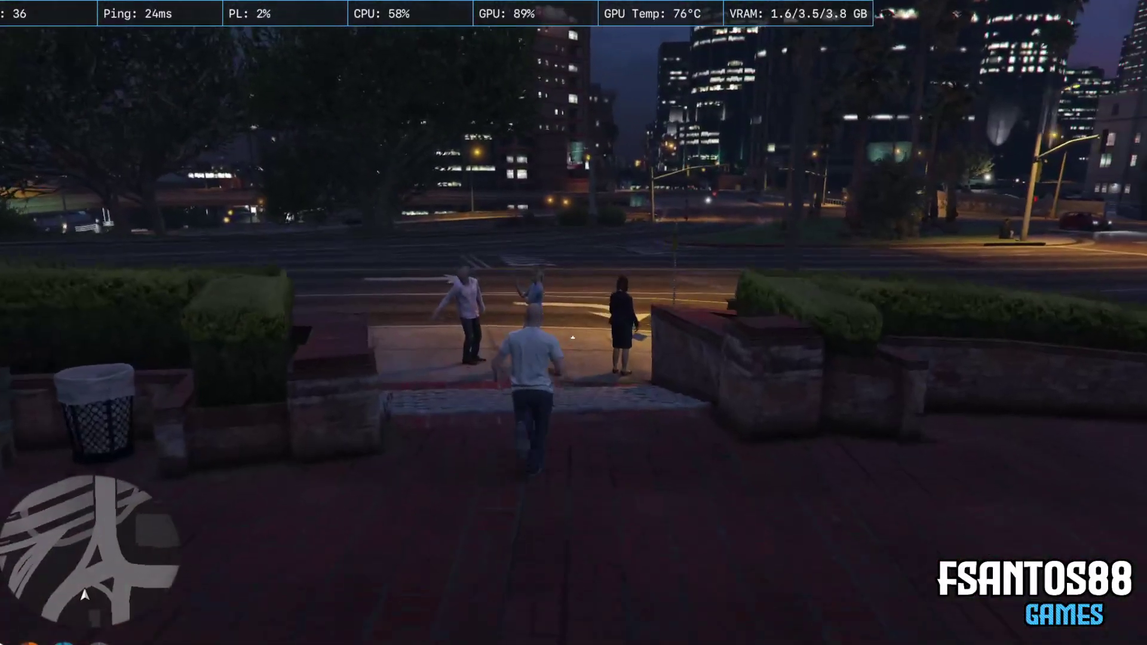
pyautogui.press('w')
# Open the full game map, step through the 24/7 Supermarket locations and examine the northern area around Monte Chiliad.
pyautogui.press('Escape')
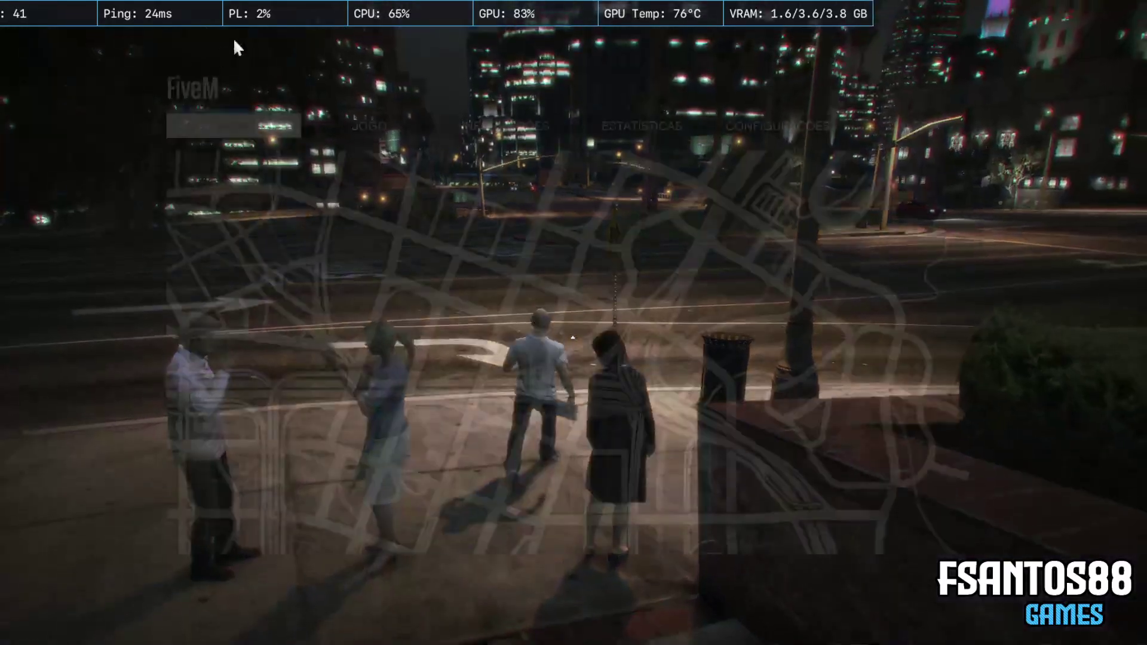
pyautogui.click(633, 261)
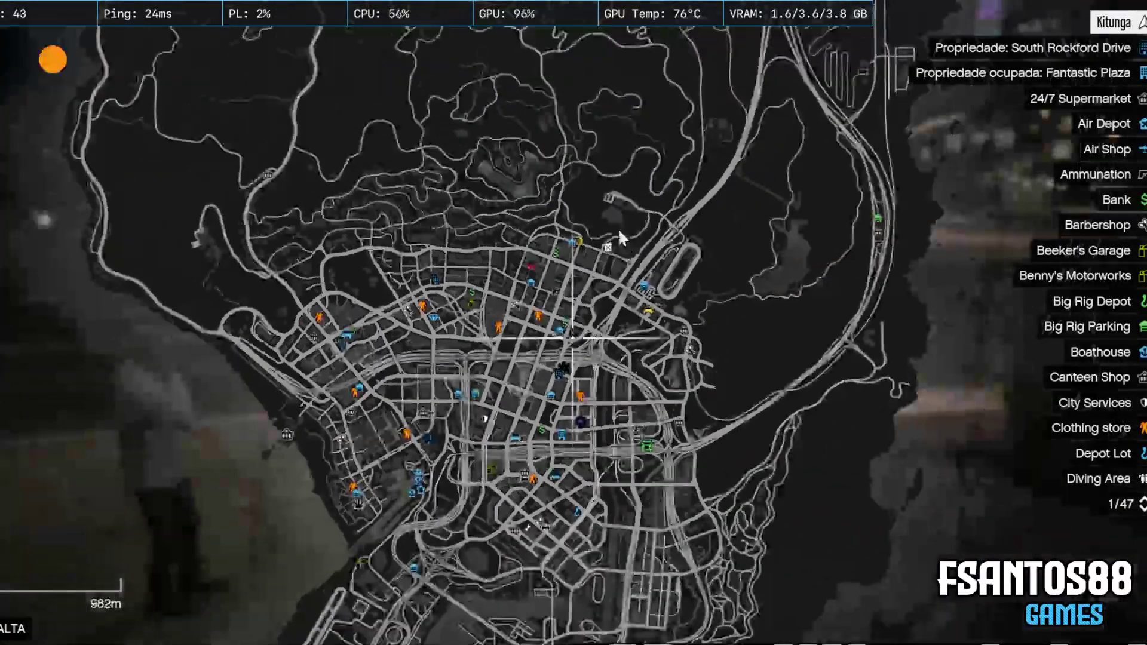
pyautogui.moveTo(618, 228); pyautogui.dragTo(626, 435)
pyautogui.moveTo(626, 150); pyautogui.dragTo(626, 327)
pyautogui.press('Down')
pyautogui.press('Down')
pyautogui.press('Down')
pyautogui.moveTo(655, 231); pyautogui.dragTo(558, 538)
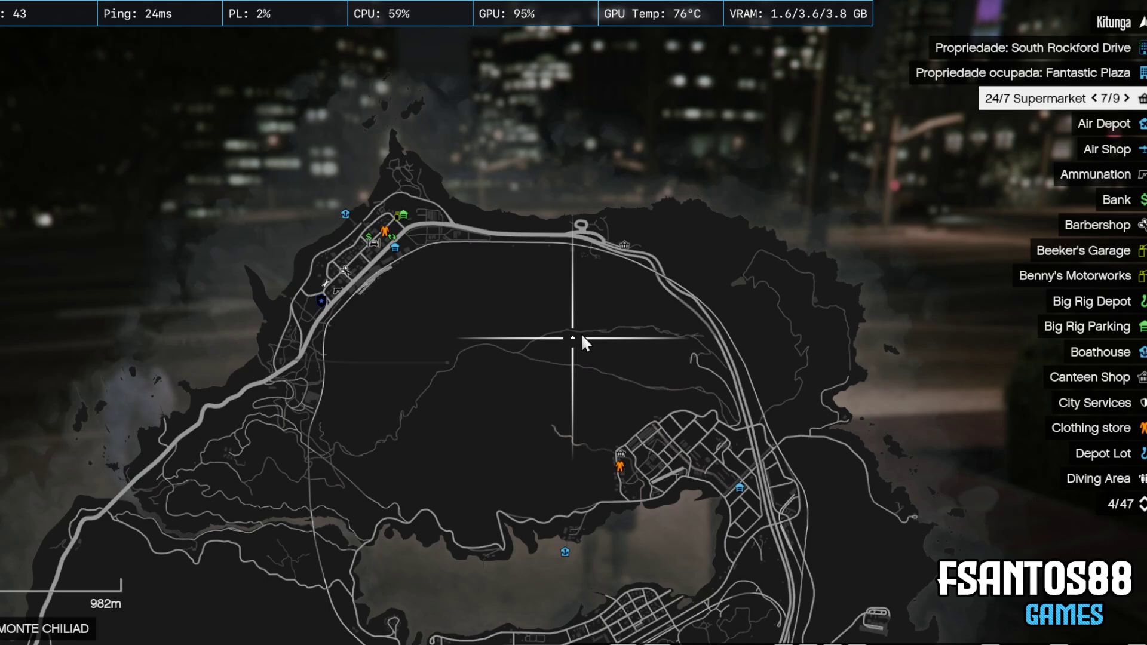
# Leave the game through the FiveM client console and return to the desktop.
pyautogui.press('F8')
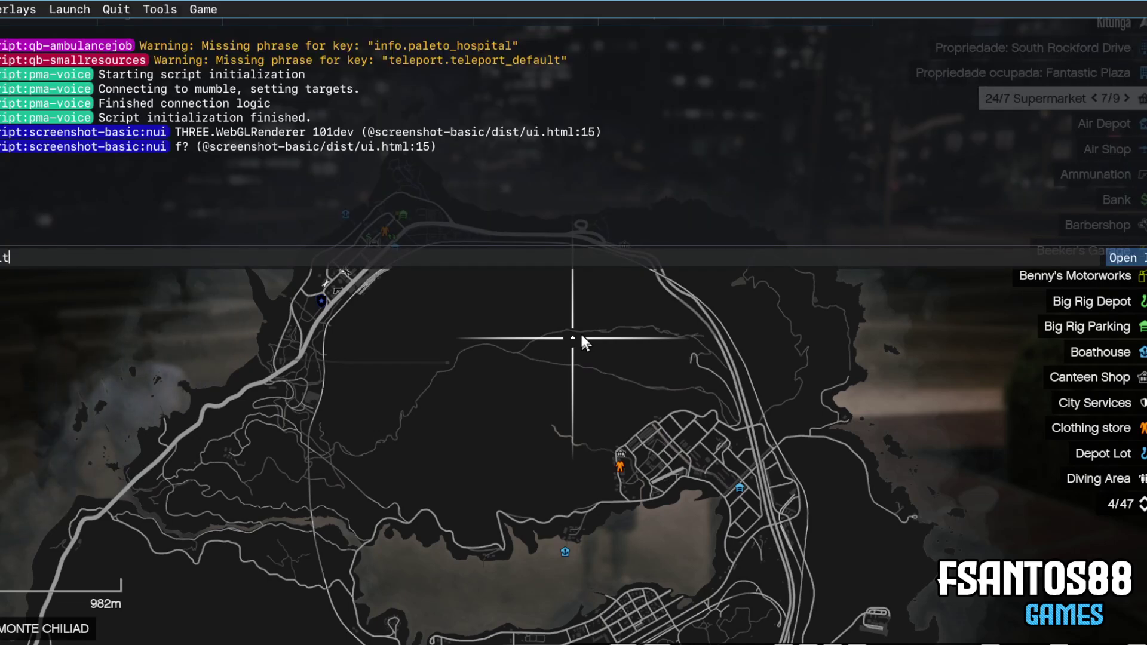
pyautogui.hotkey('alt', 'Tab')
pyautogui.click(1131, 20)
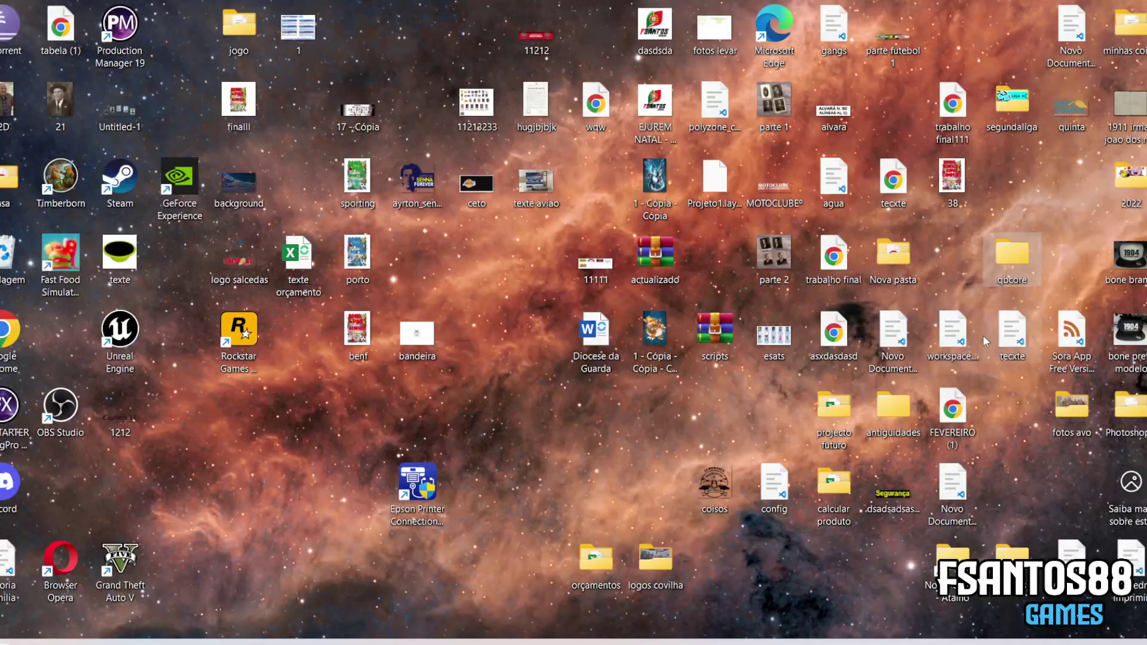
# Open the resources folder inside the original folder of the desktop's qbcore folder.
pyautogui.doubleClick(1014, 276)
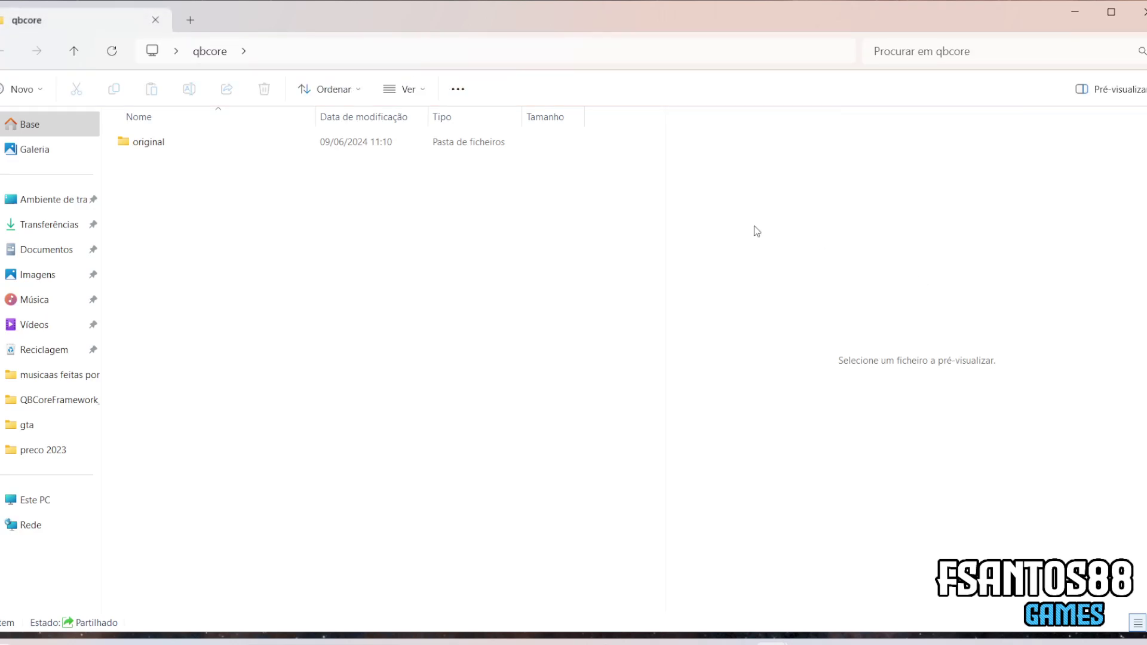
pyautogui.doubleClick(160, 145)
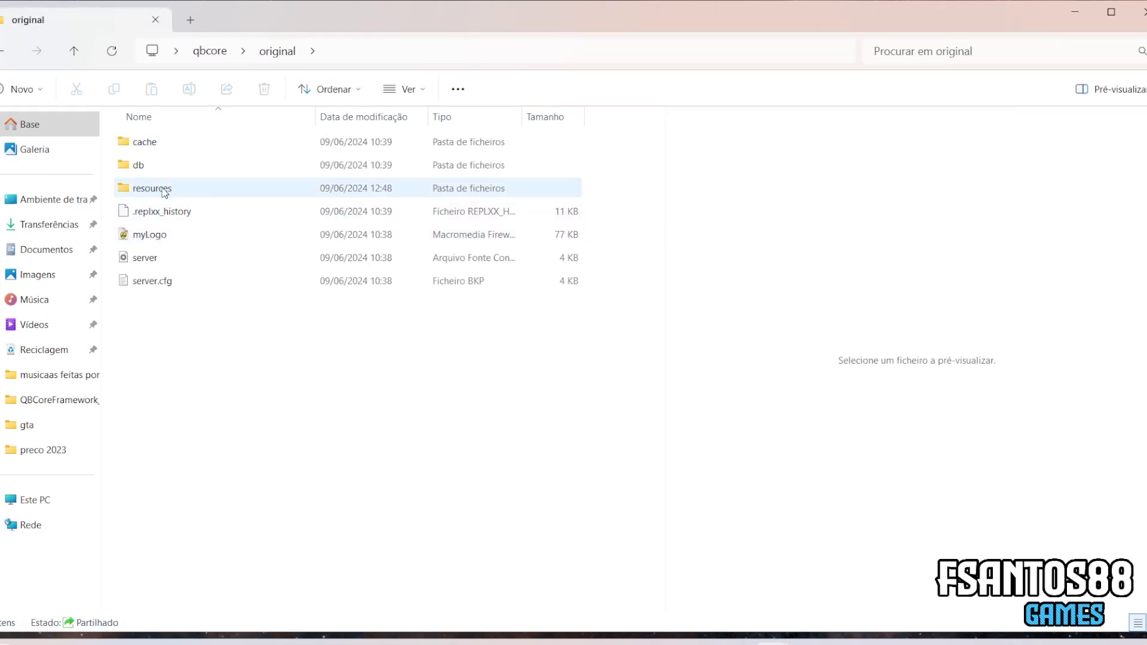
pyautogui.doubleClick(163, 188)
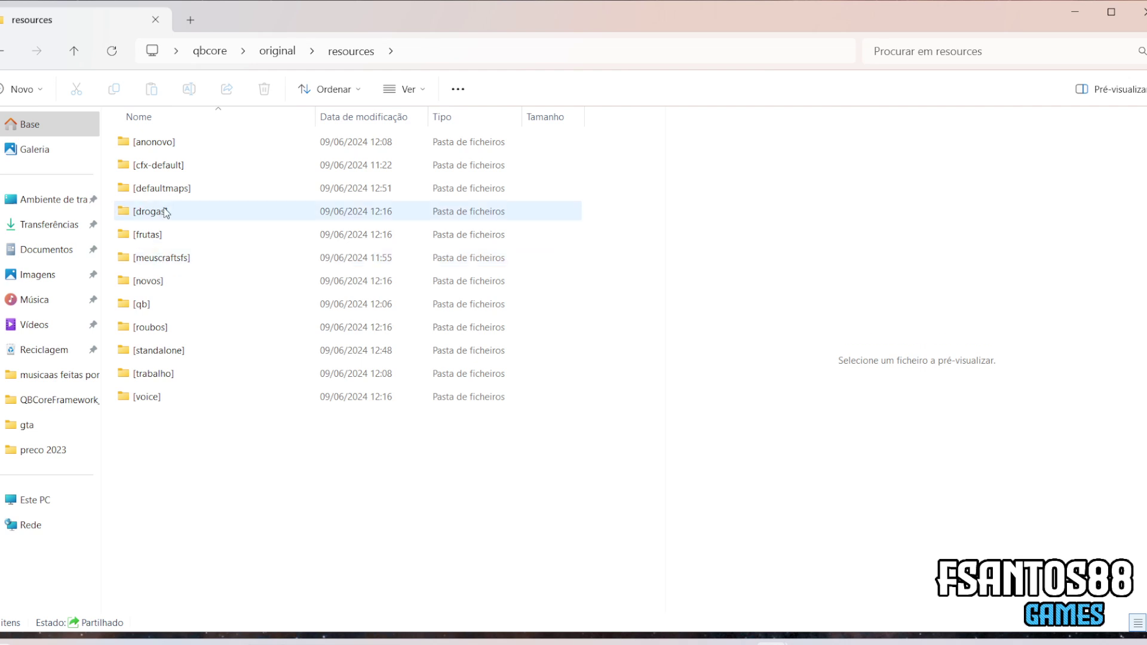
# Look through the script folders in [qb] and return to the resources folder.
pyautogui.doubleClick(149, 304)
pyautogui.click(198, 190)
pyautogui.scroll(-13, 251, 277)
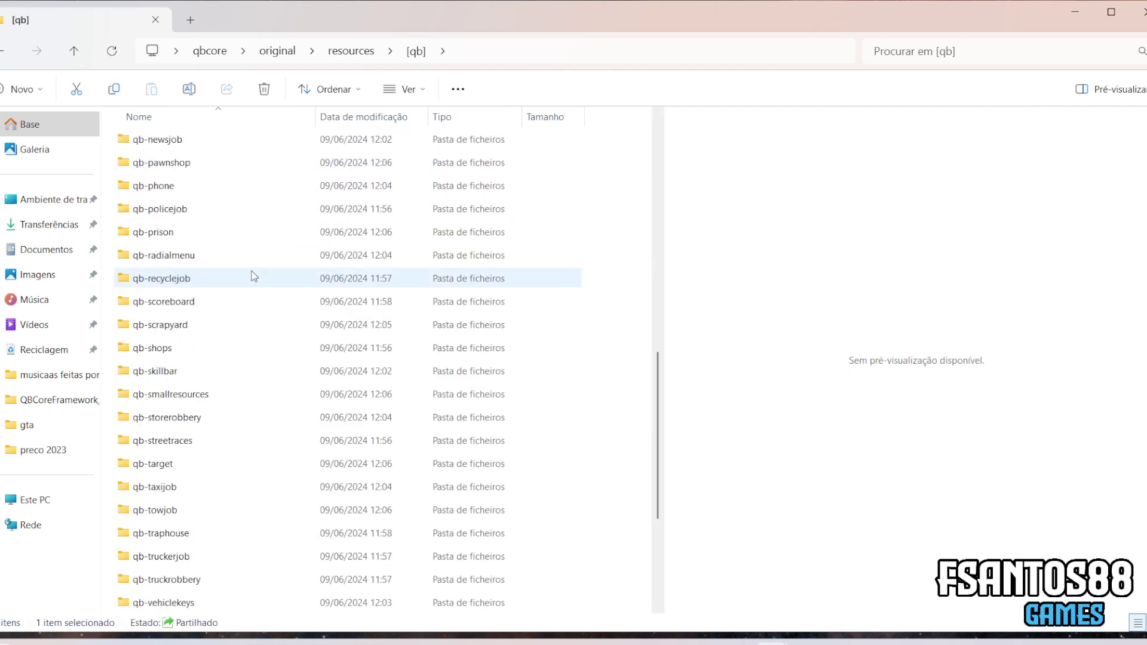
pyautogui.click(226, 333)
pyautogui.scroll(15, 227, 310)
pyautogui.scroll(-8, 226, 309)
pyautogui.scroll(-2, 209, 335)
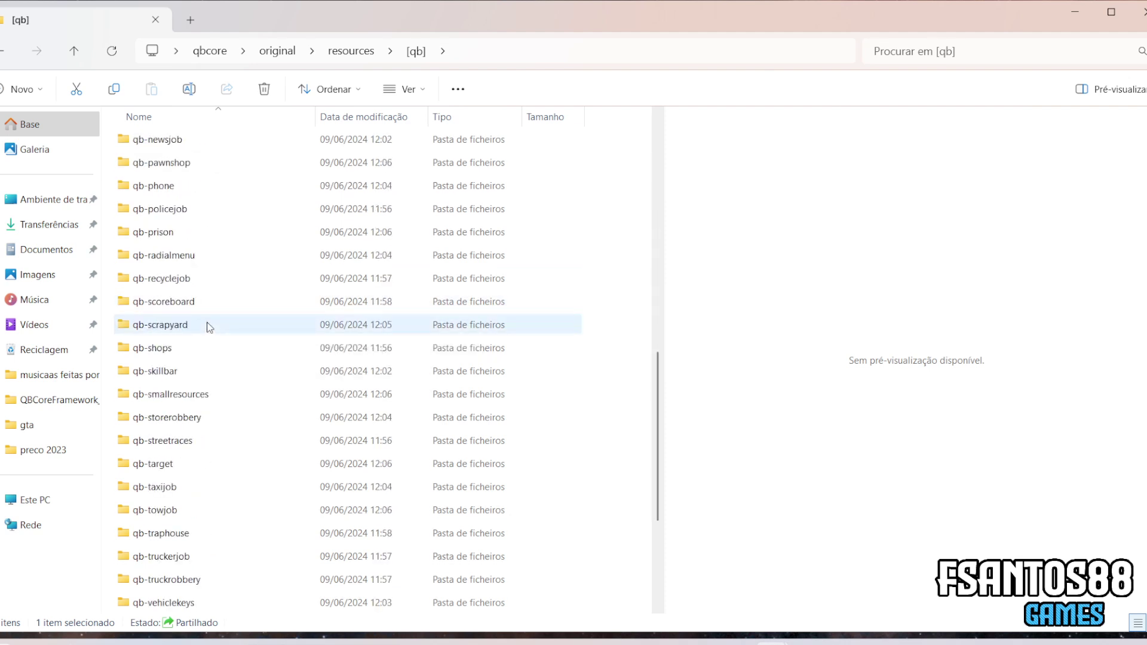
pyautogui.click(3, 52)
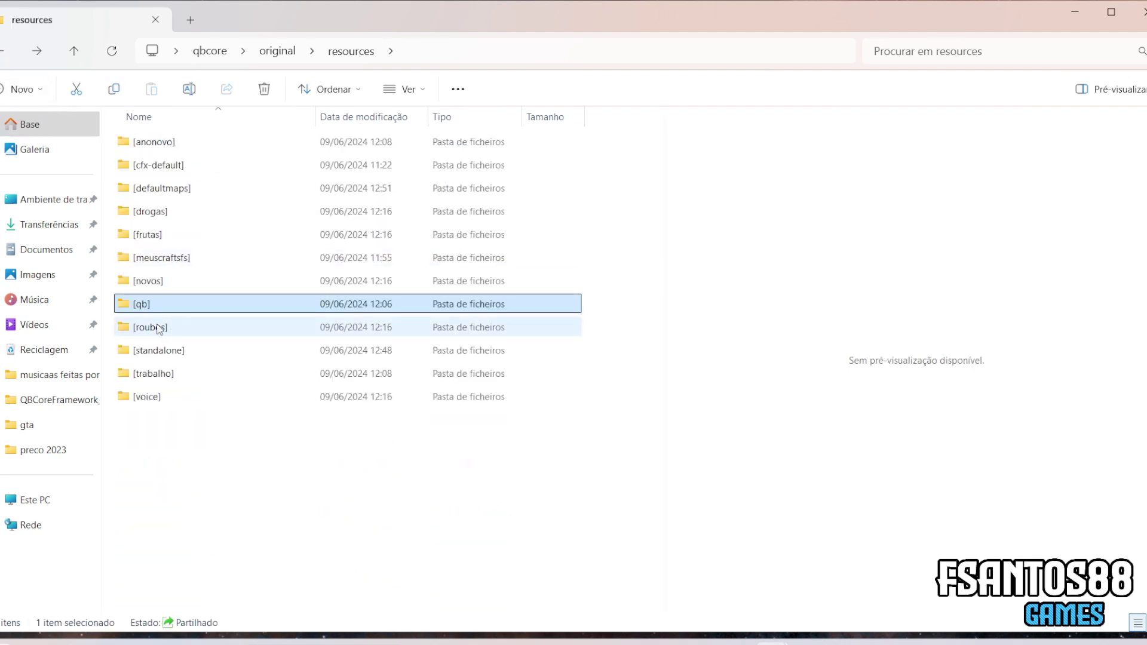
# Look through the script folders in [novos] for the Loadingscreen resource.
pyautogui.doubleClick(167, 283)
pyautogui.scroll(-5, 203, 239)
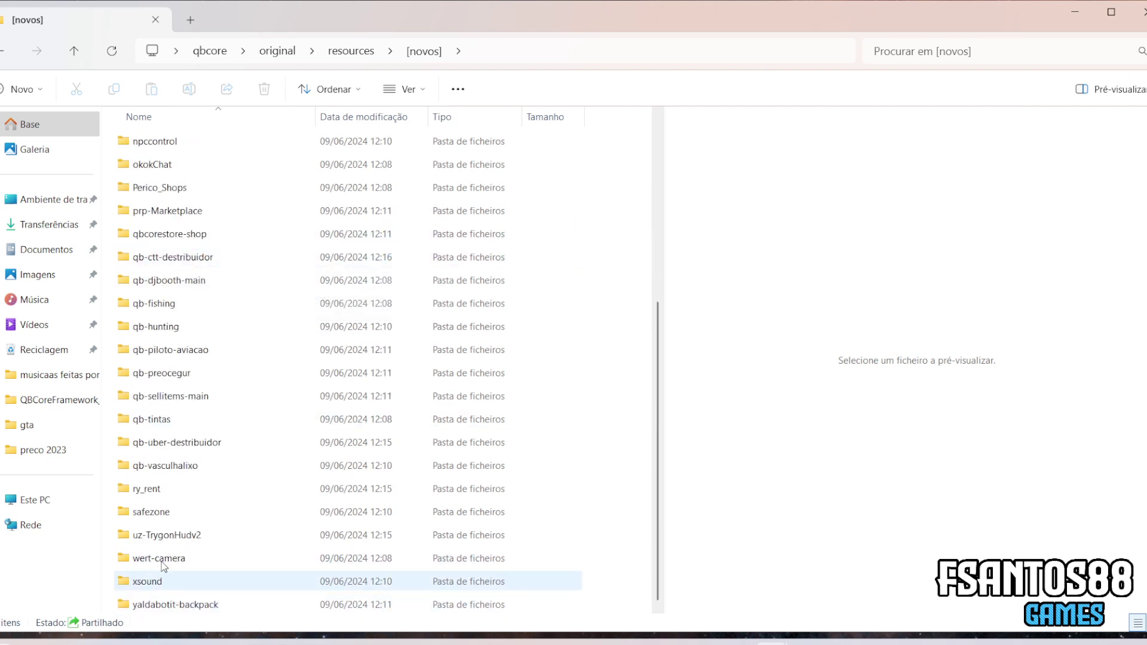
pyautogui.scroll(1, 175, 346)
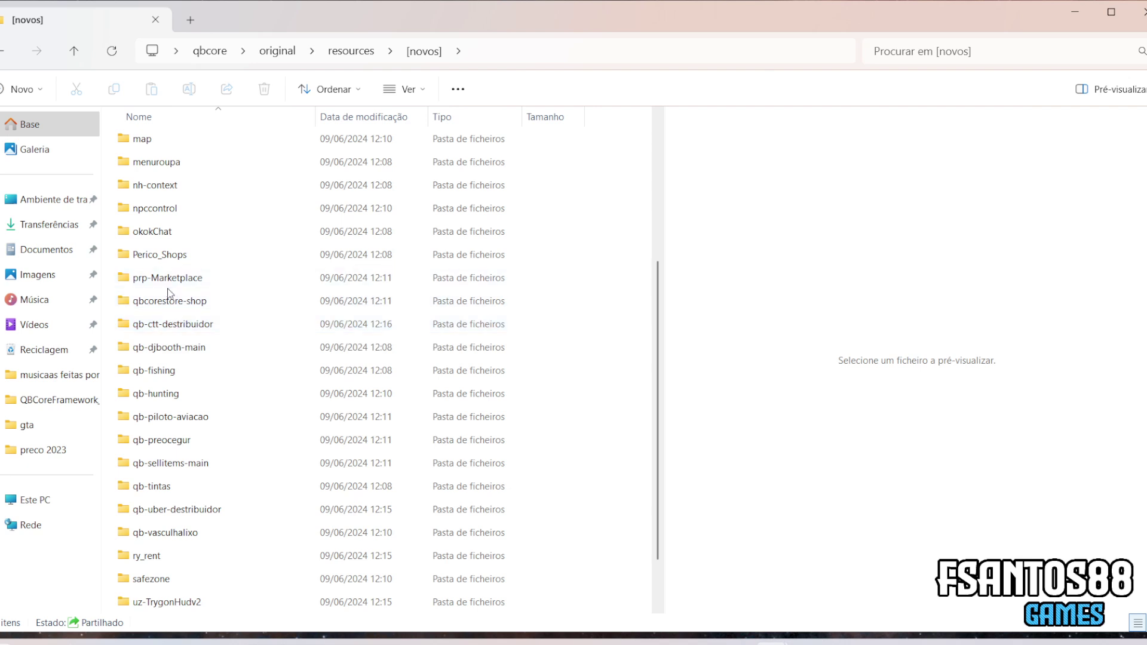
pyautogui.scroll(1, 170, 293)
# Check the img folder inside Loadingscreen, copy the Loadingscreen folder from [novos] and switch to the fivem folder window.
pyautogui.doubleClick(163, 185)
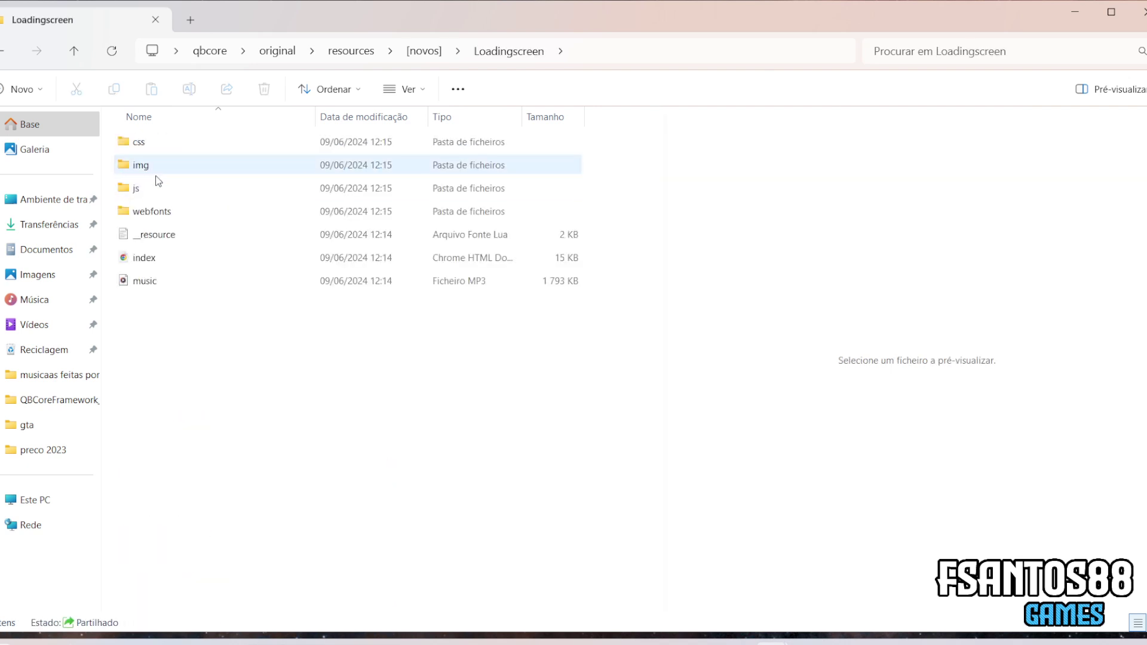
pyautogui.doubleClick(141, 169)
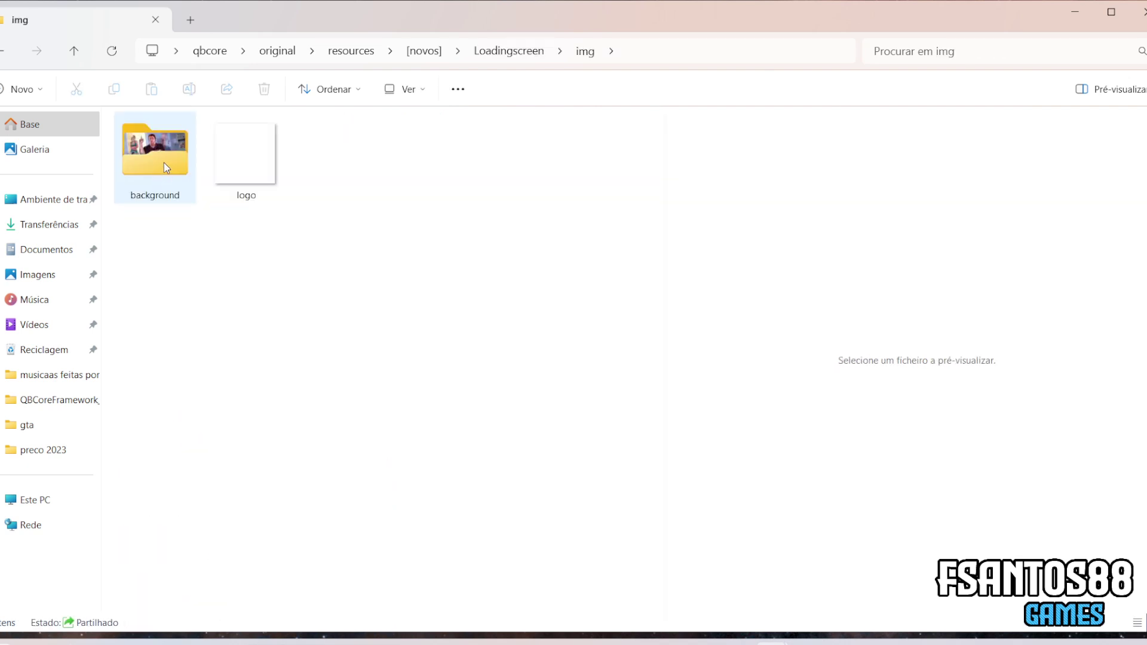
pyautogui.click(5, 51)
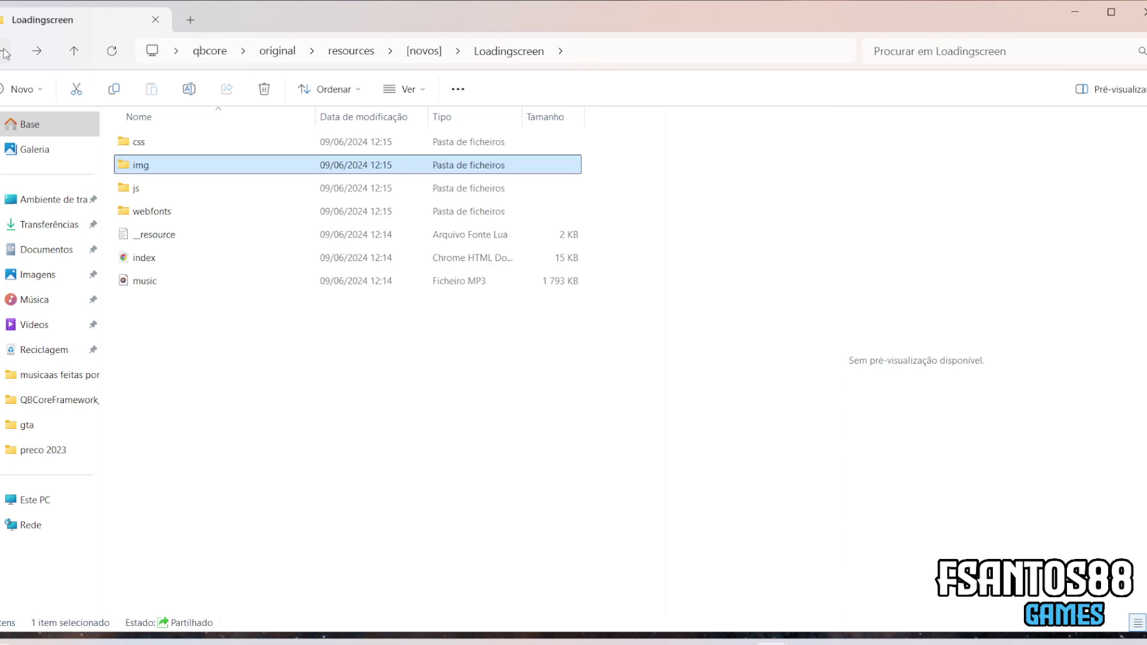
pyautogui.click(5, 51)
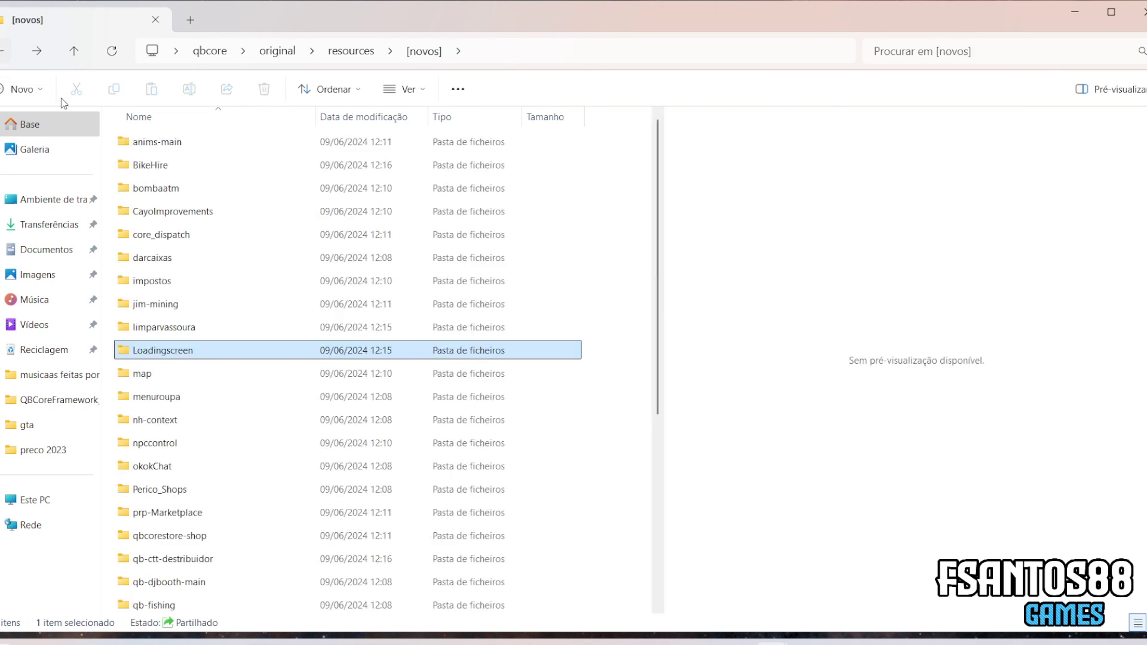
pyautogui.hotkey('ctrl', 'c')
pyautogui.press('super+d')
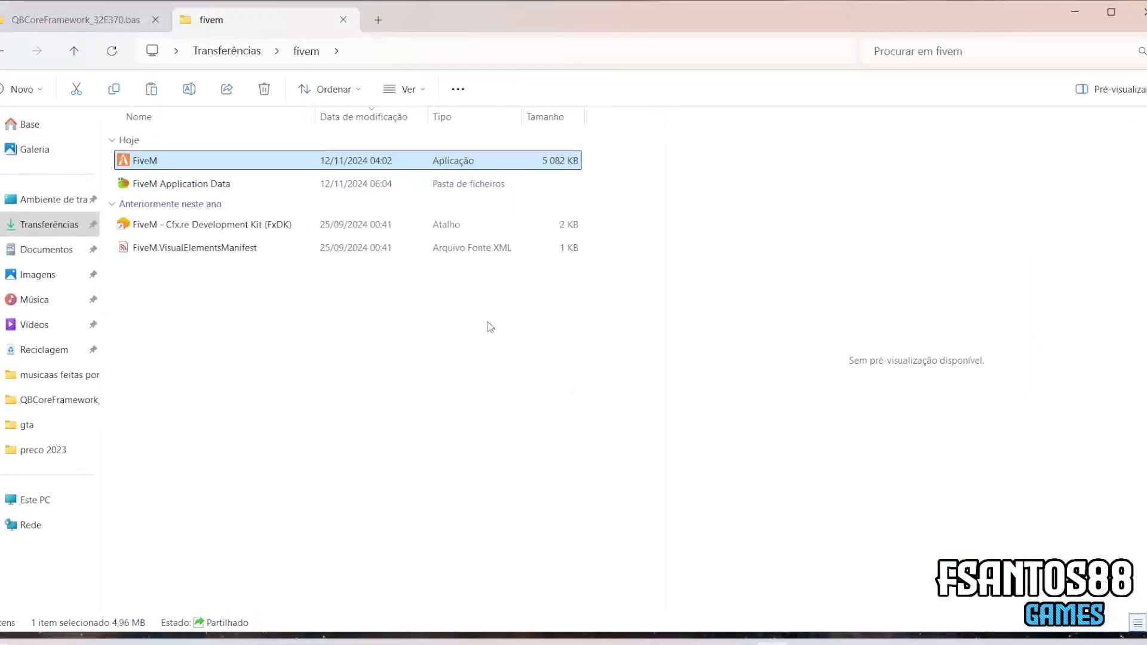
# Open the [qb] folder inside the resources folder of QBCoreFramework_32E370.base.
pyautogui.click(75, 13)
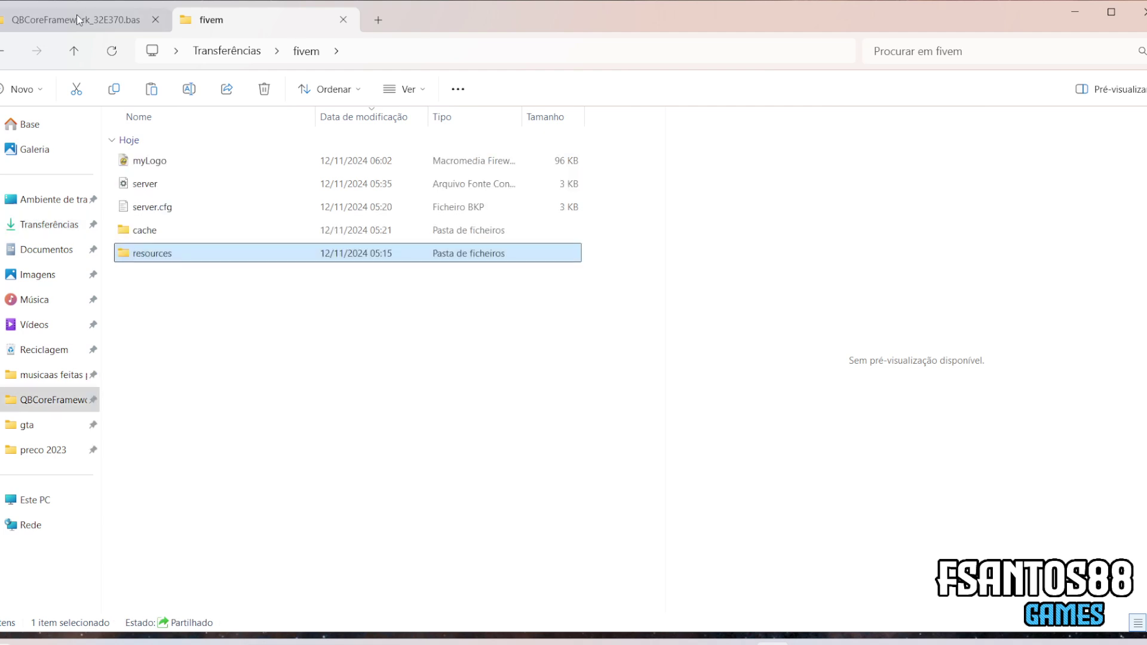
pyautogui.doubleClick(153, 253)
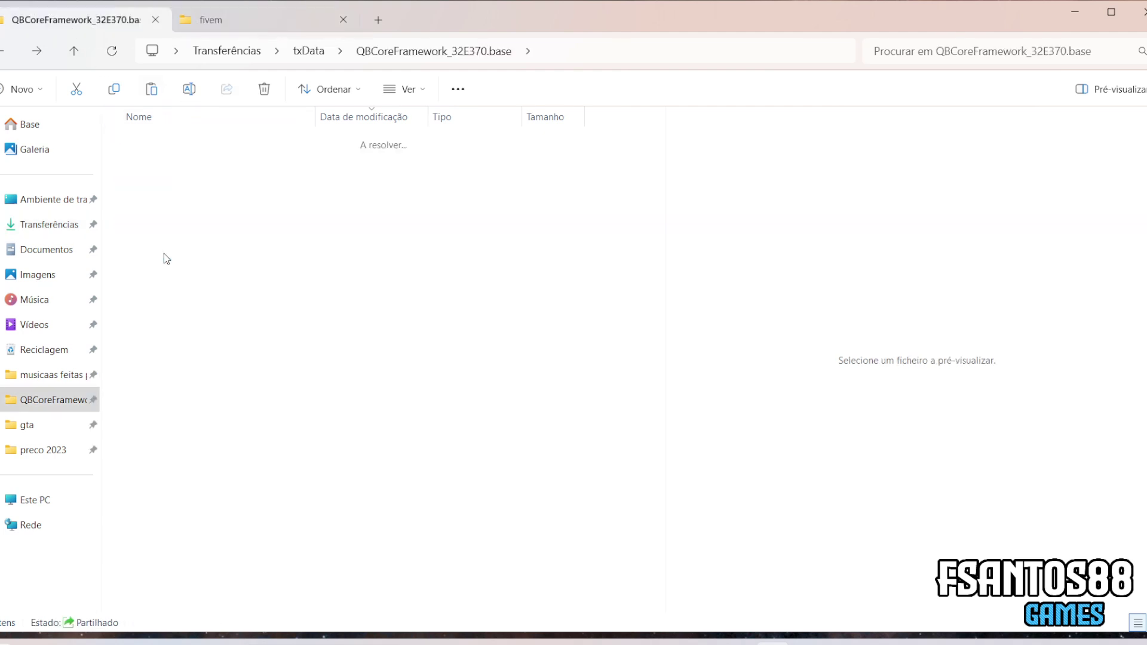
pyautogui.doubleClick(144, 186)
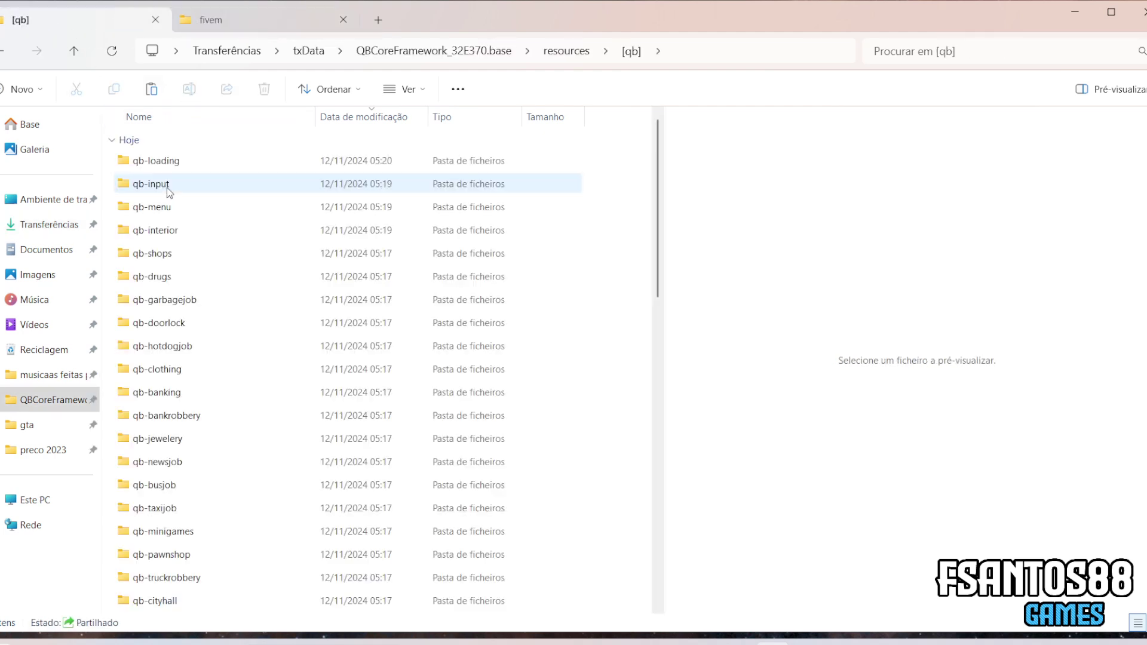
# Look through the script folders in the server's [qb] folder for the existing loading screen resource.
pyautogui.scroll(-2, 261, 257)
pyautogui.scroll(-8, 239, 287)
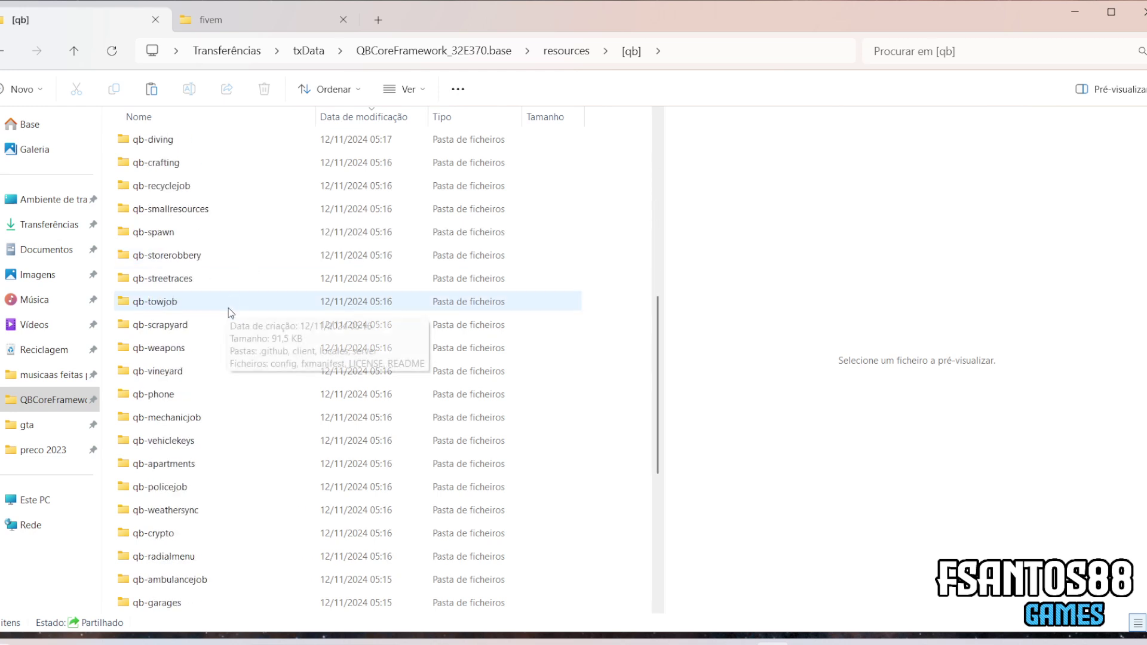
pyautogui.scroll(10, 217, 332)
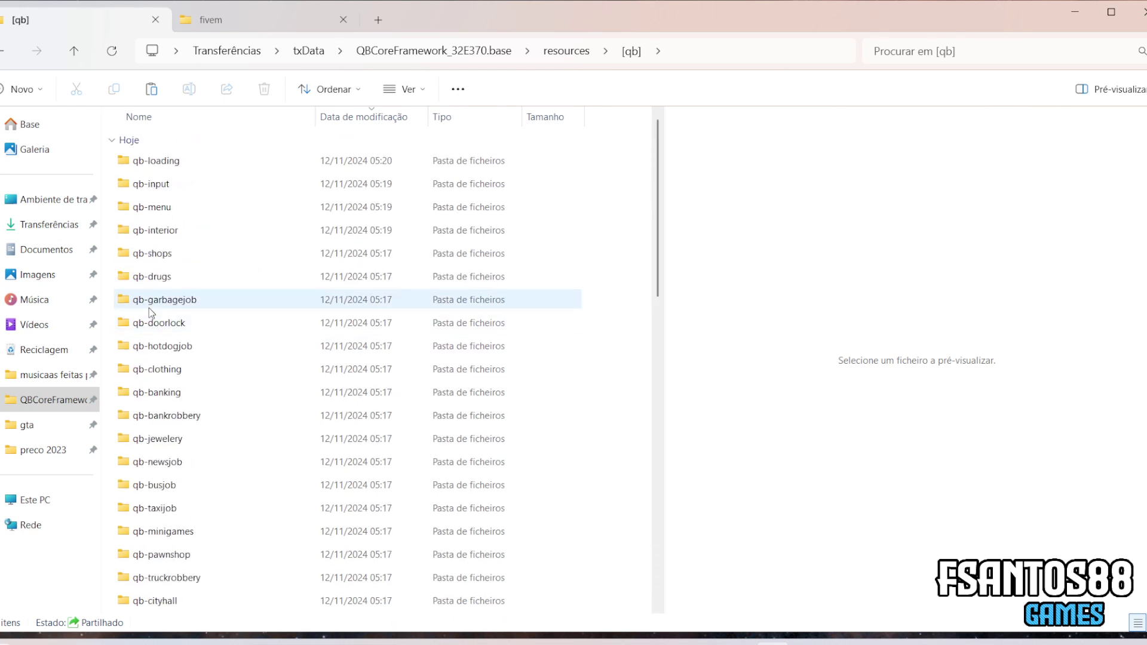
pyautogui.scroll(-4, 186, 412)
pyautogui.scroll(-4, 190, 424)
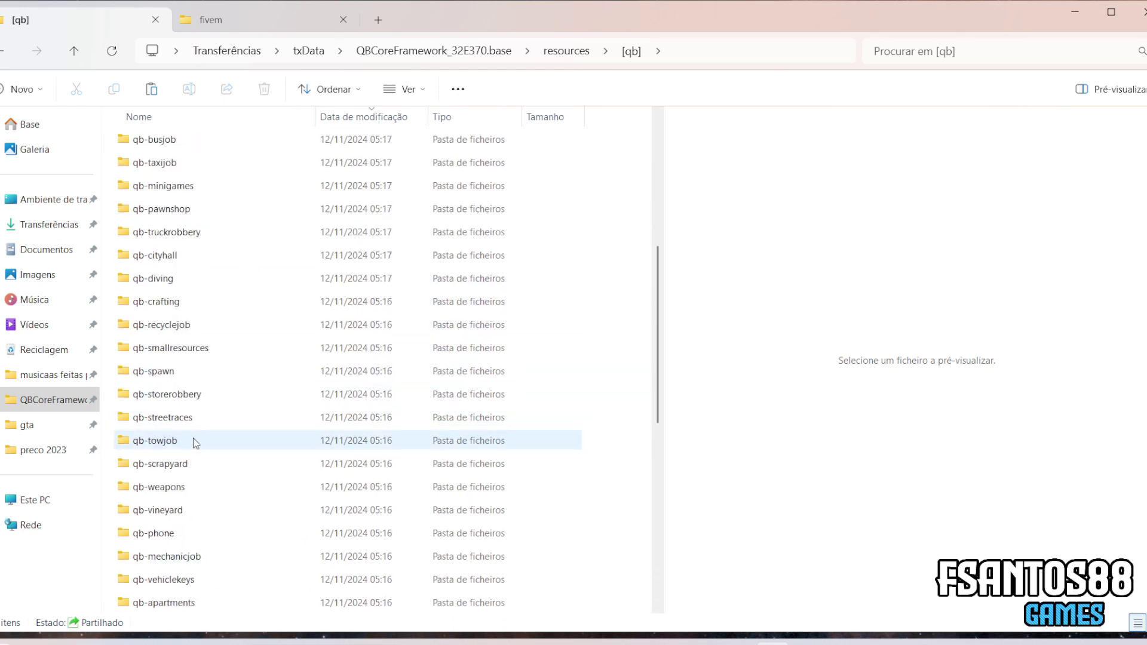
pyautogui.scroll(7, 211, 429)
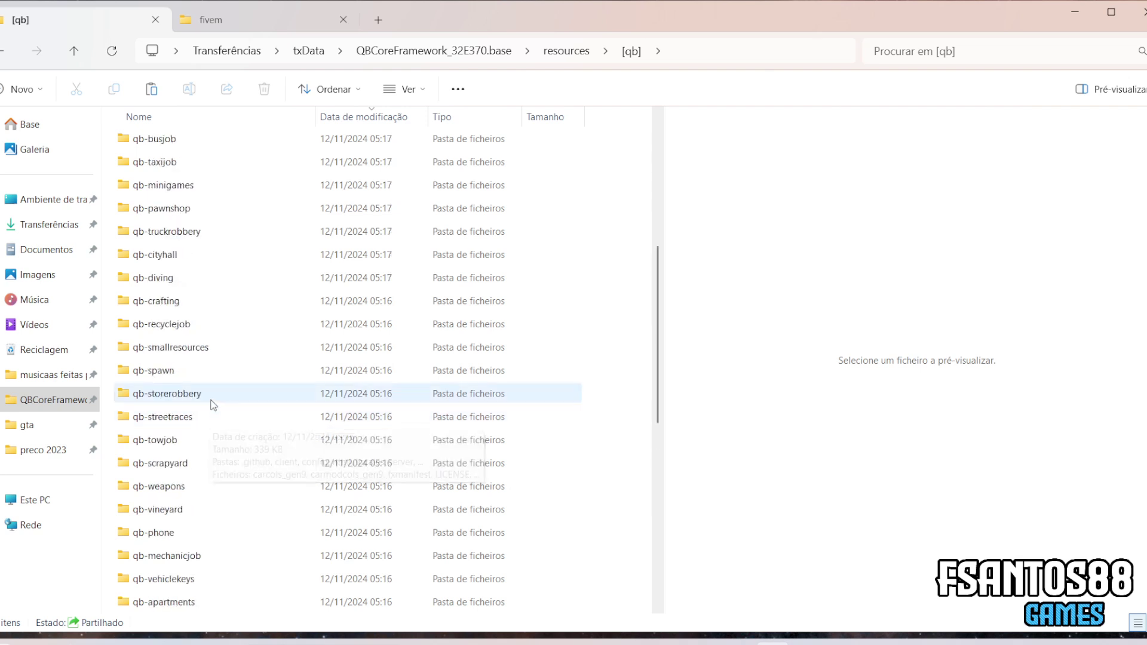
pyautogui.scroll(1, 215, 335)
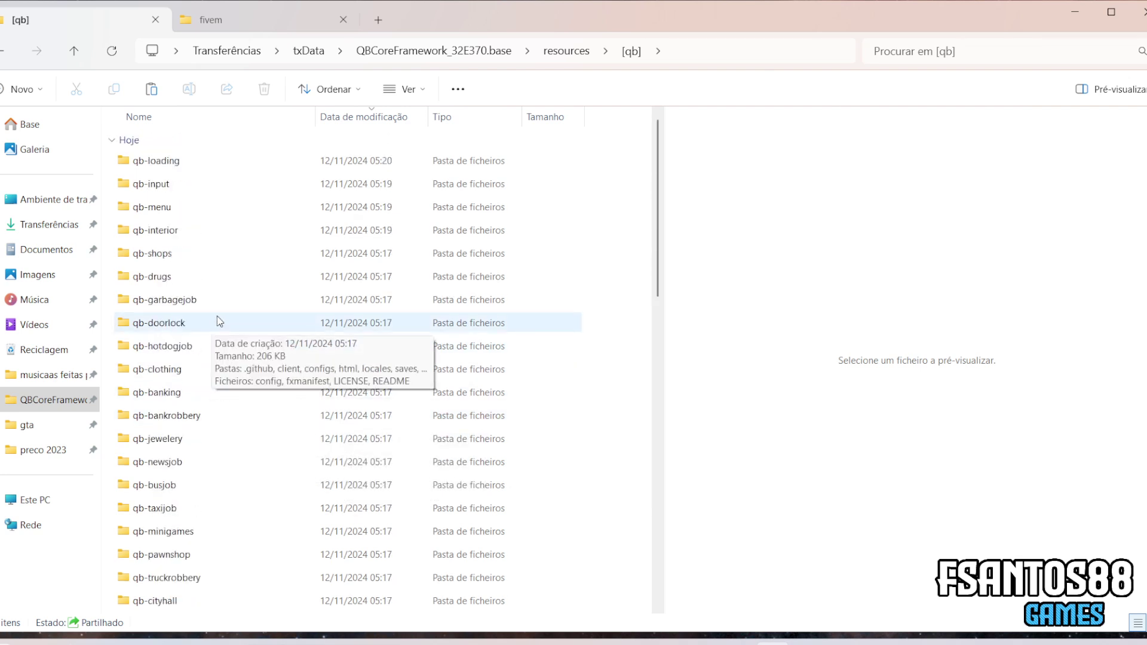
pyautogui.scroll(-3, 205, 371)
pyautogui.scroll(-5, 201, 382)
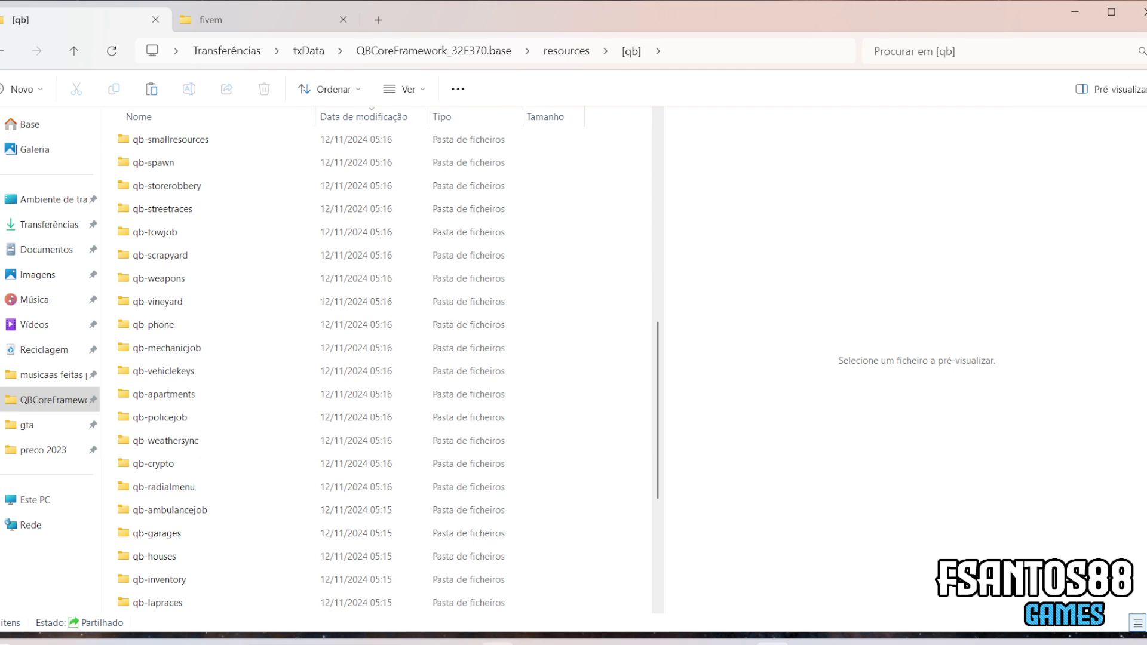
# Switch to txAdmin in the browser and search the server's resources for "loadi".
pyautogui.click(498, 643)
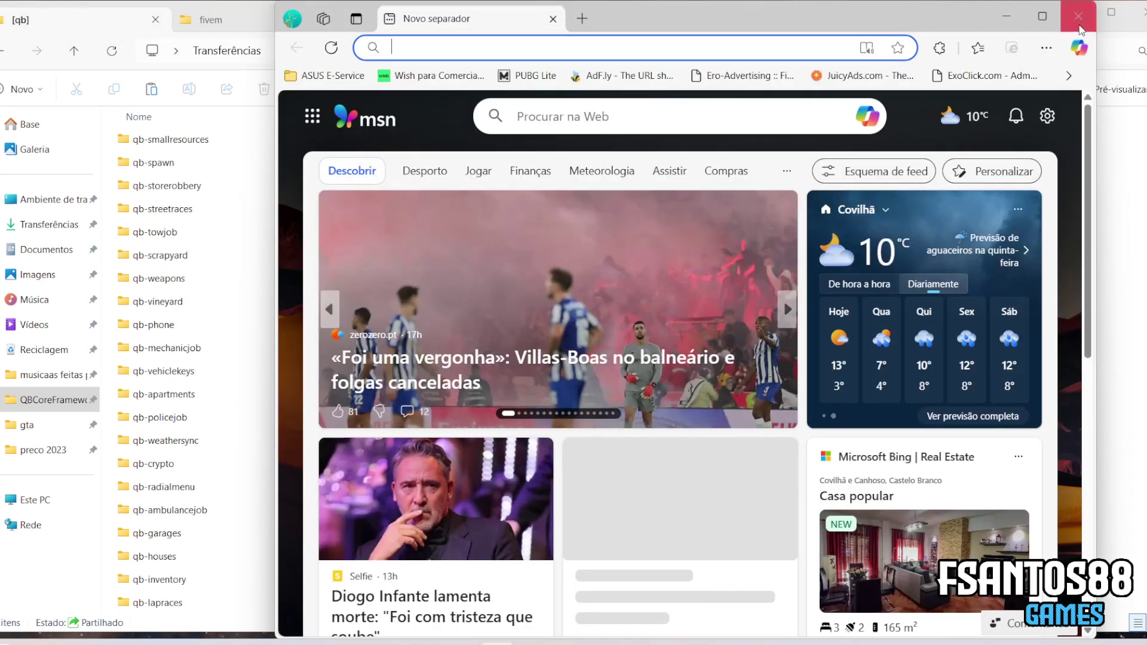
pyautogui.click(1079, 18)
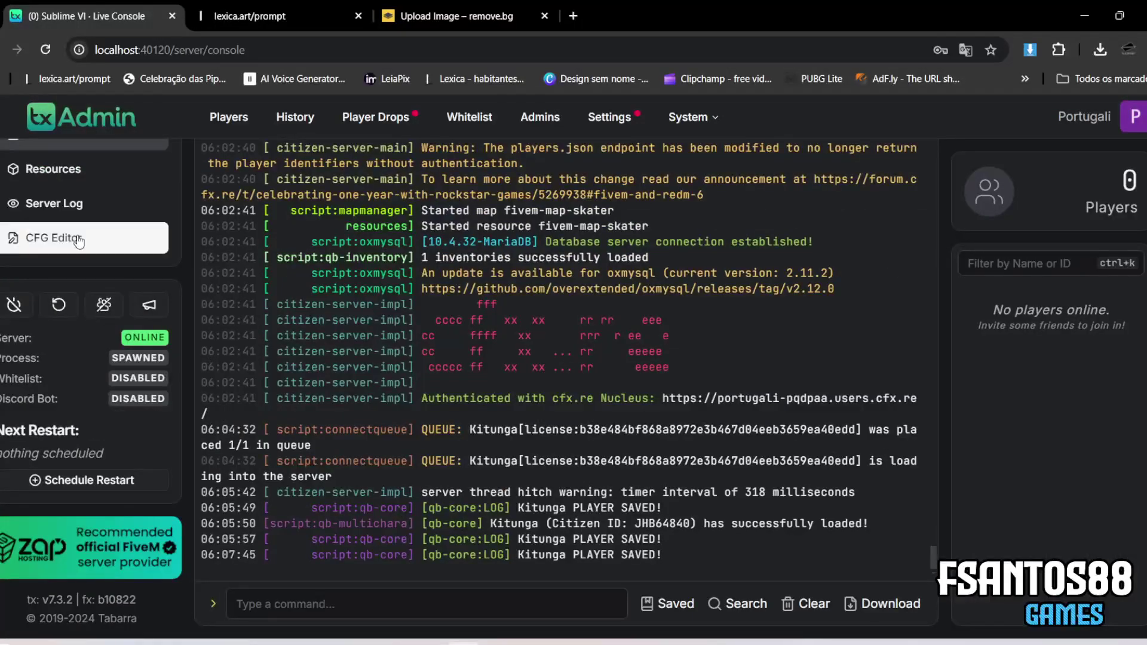
pyautogui.scroll(2, 72, 276)
pyautogui.click(72, 277)
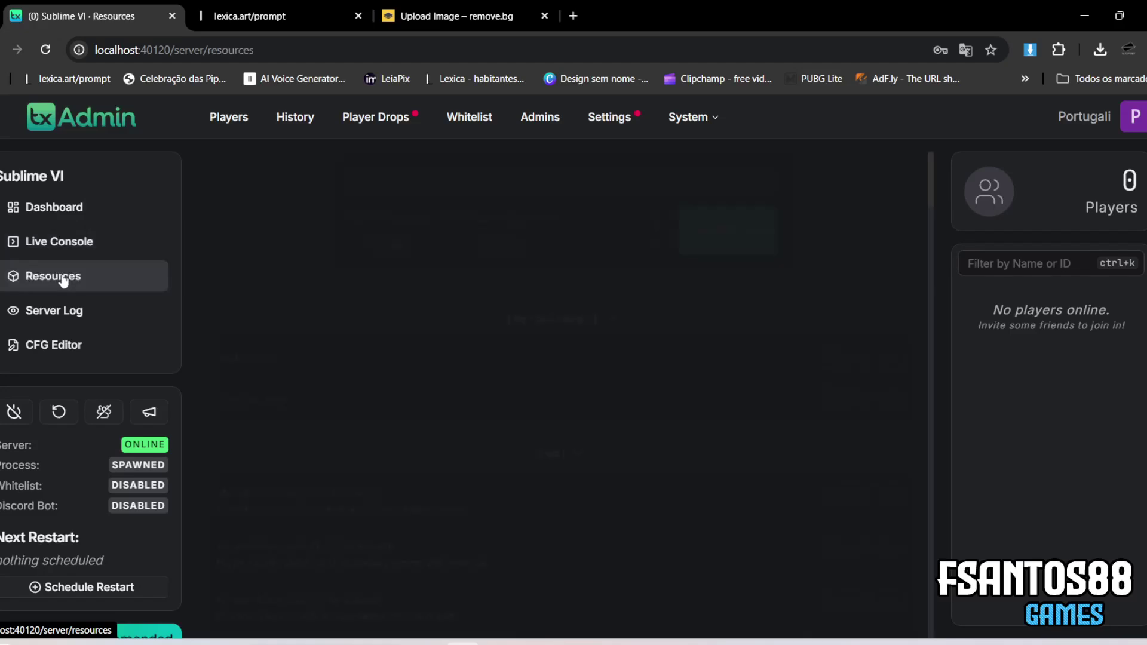
pyautogui.click(494, 187)
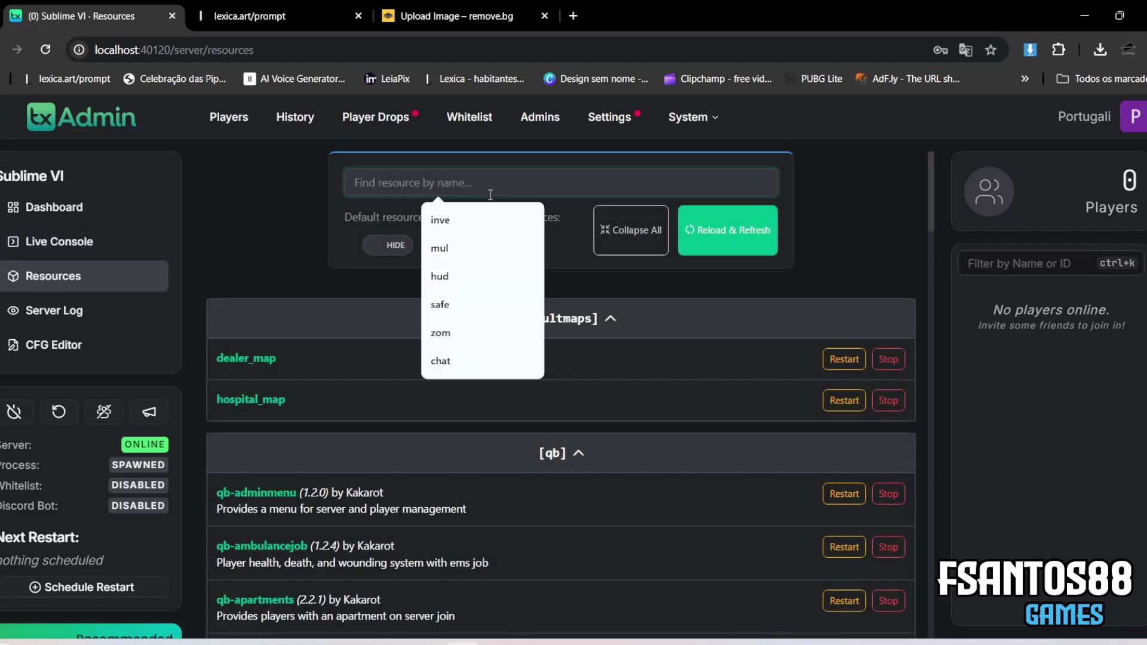
pyautogui.write('loadi')
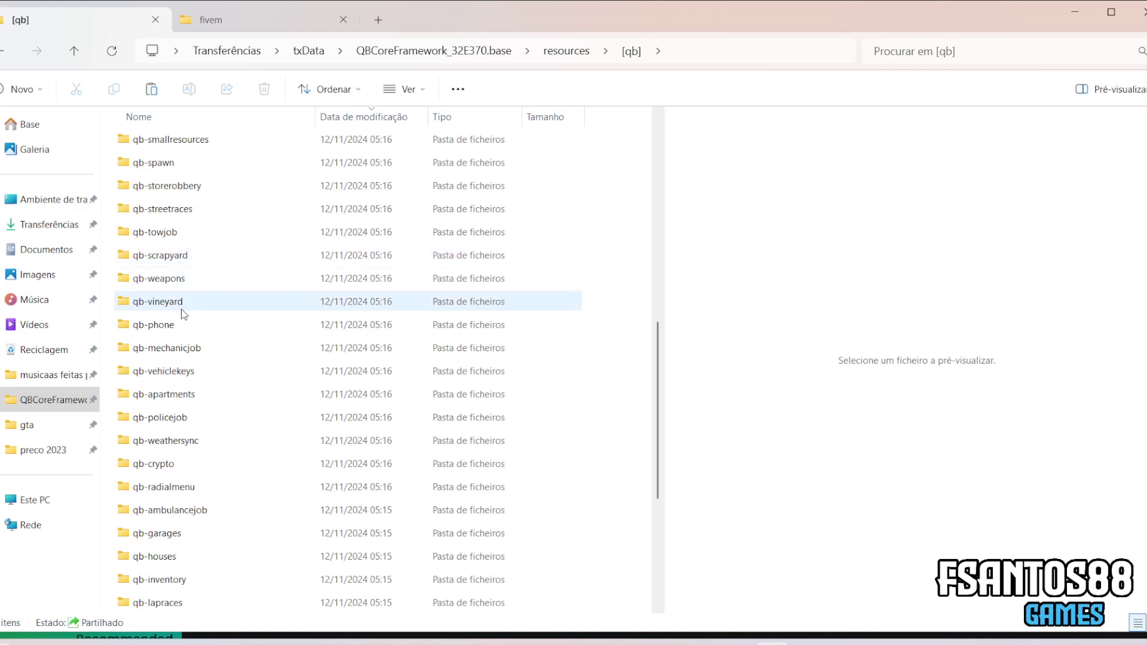
# Delete the qb-loading folder from the server's [qb] folder and paste the copied Loadingscreen folder in its place.
pyautogui.scroll(-3, 166, 369)
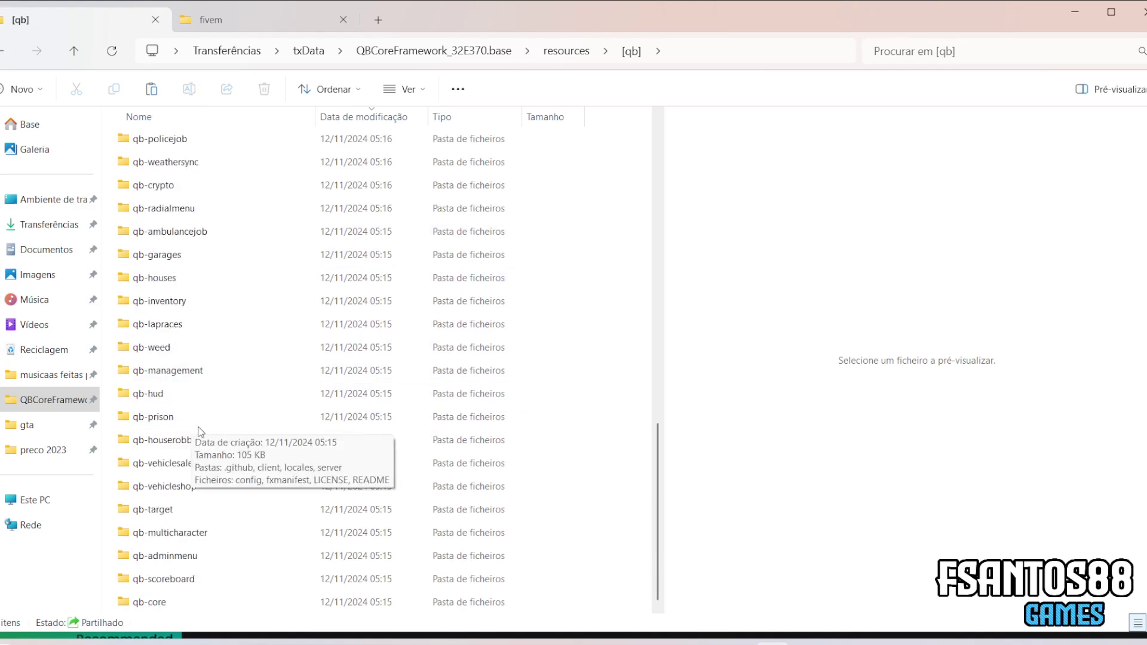
pyautogui.scroll(1, 186, 472)
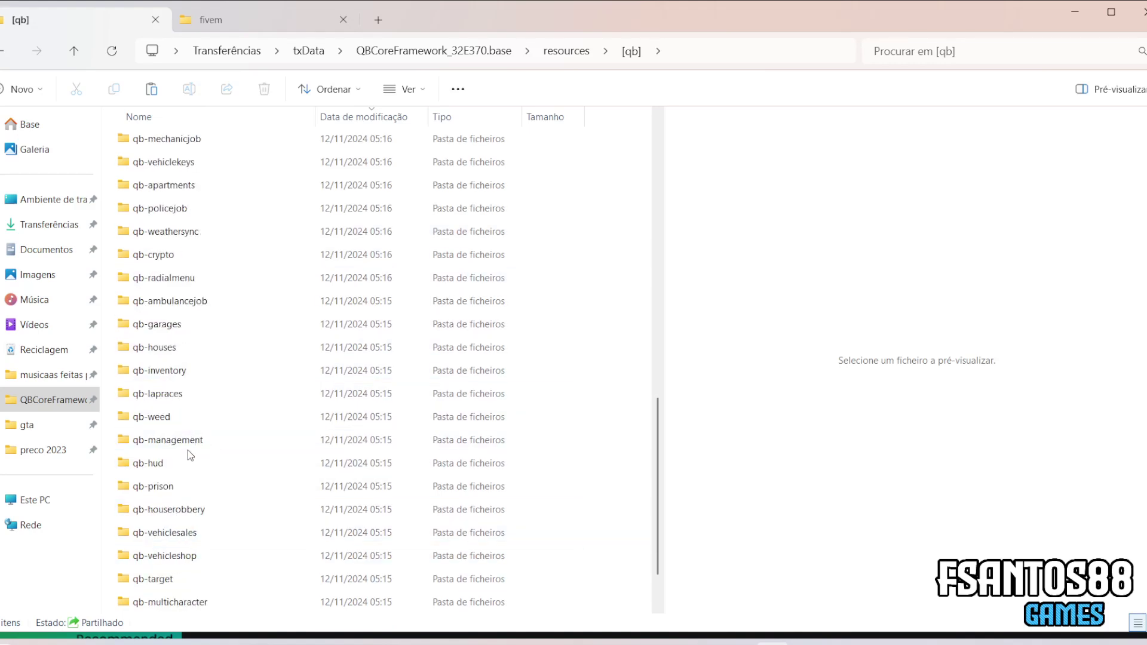
pyautogui.scroll(3, 180, 256)
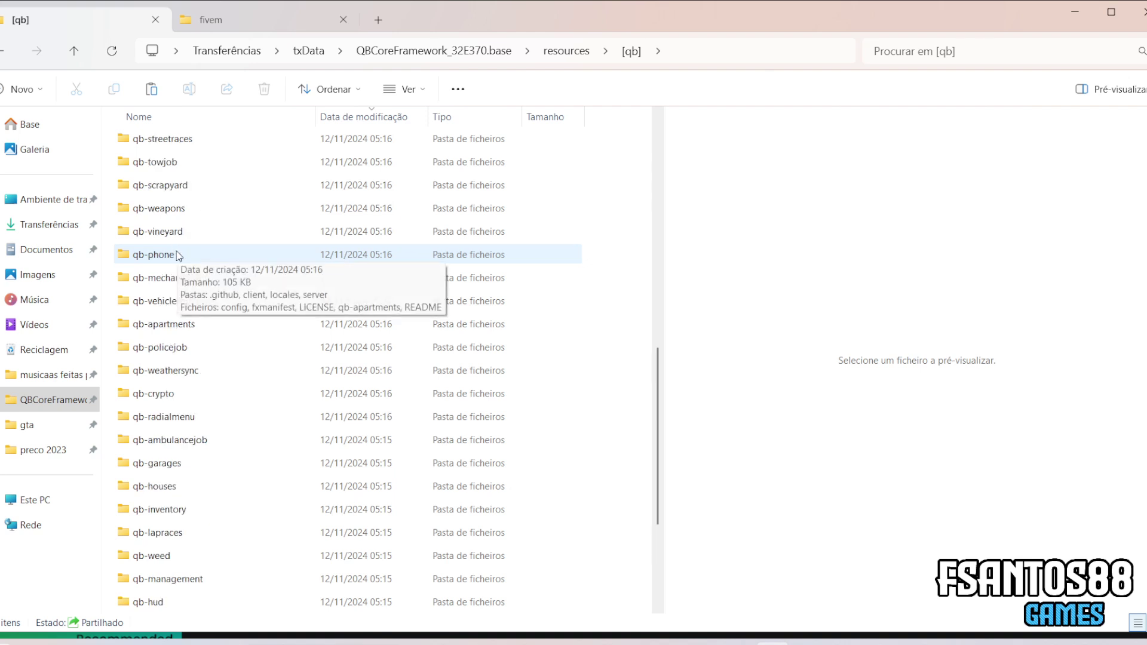
pyautogui.scroll(12, 179, 251)
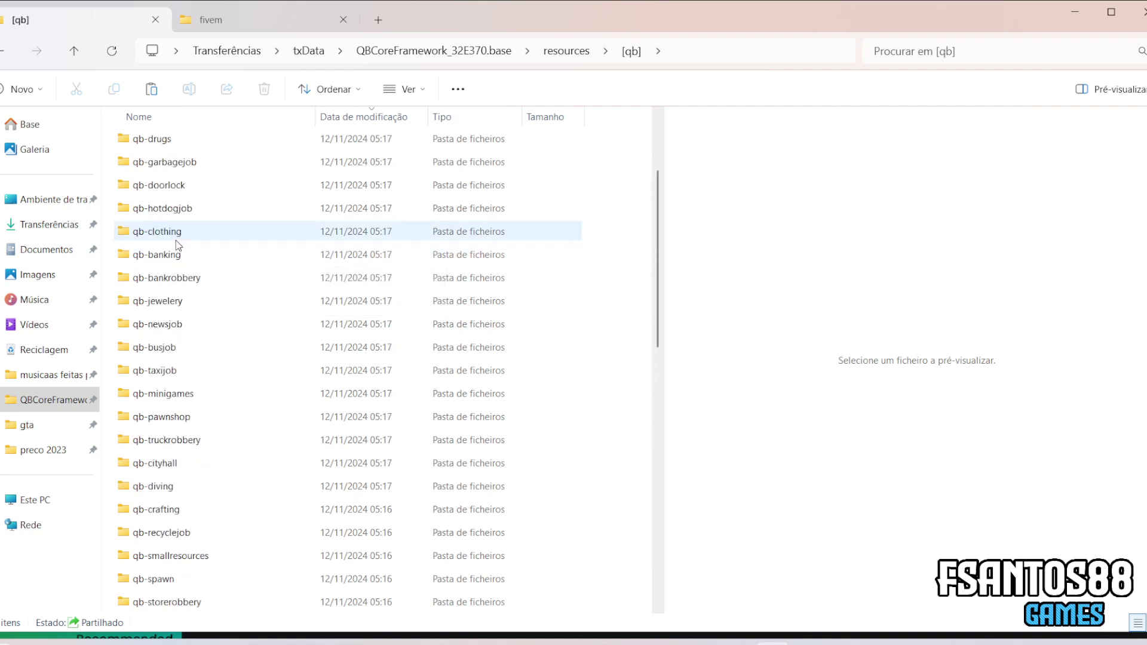
pyautogui.click(172, 168)
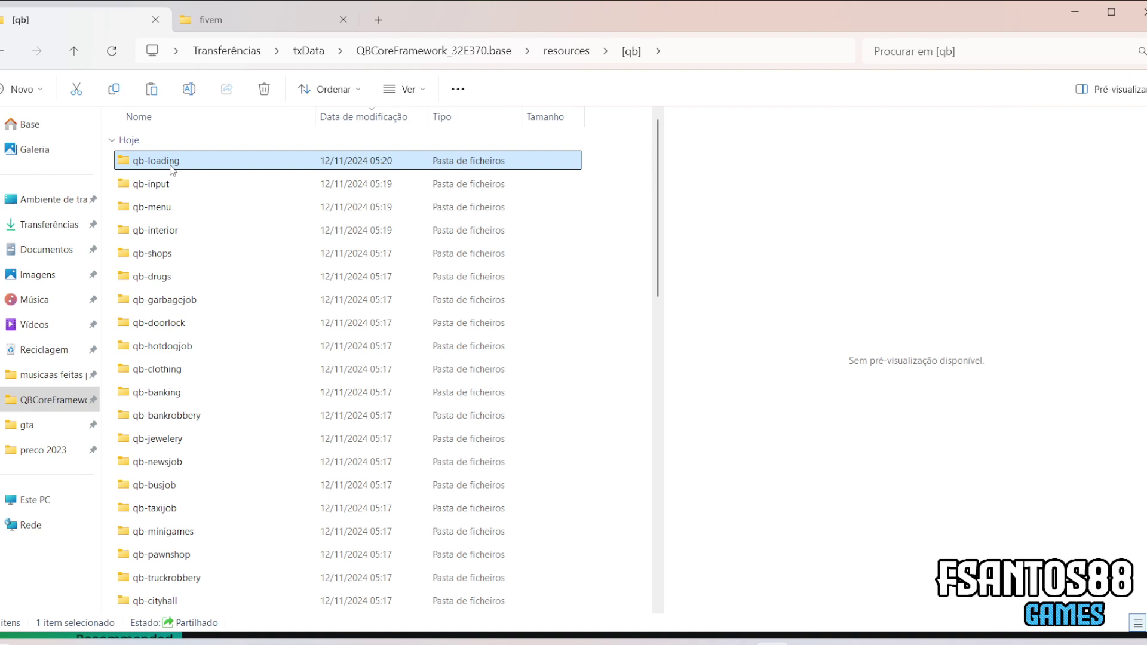
pyautogui.press('Delete')
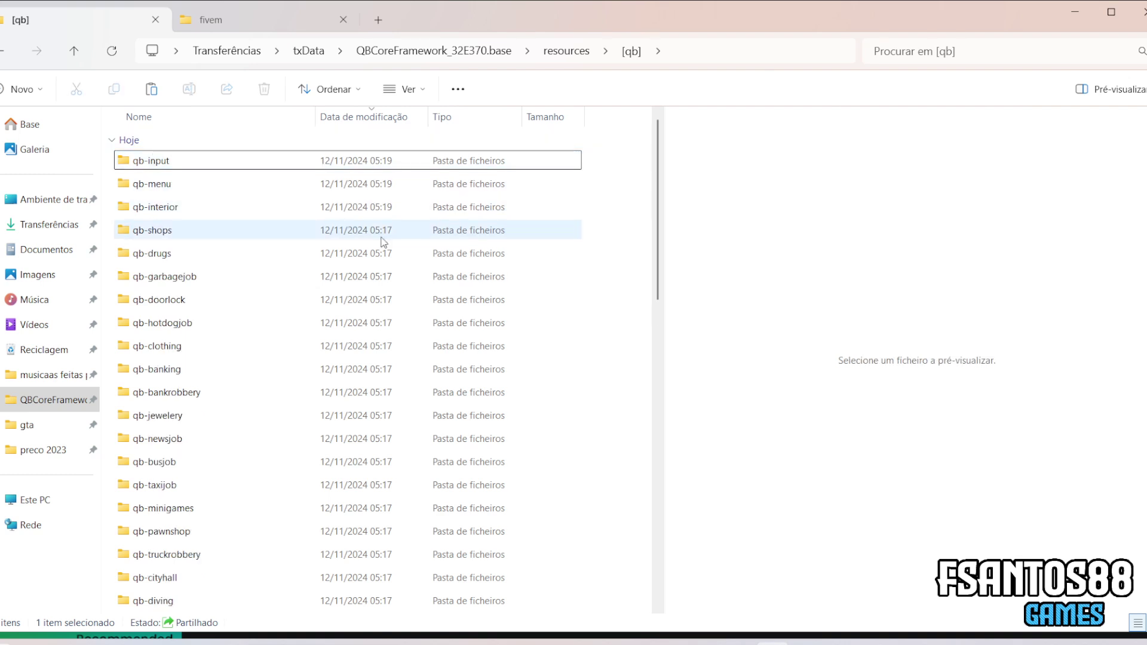
pyautogui.hotkey('ctrl', 'v')
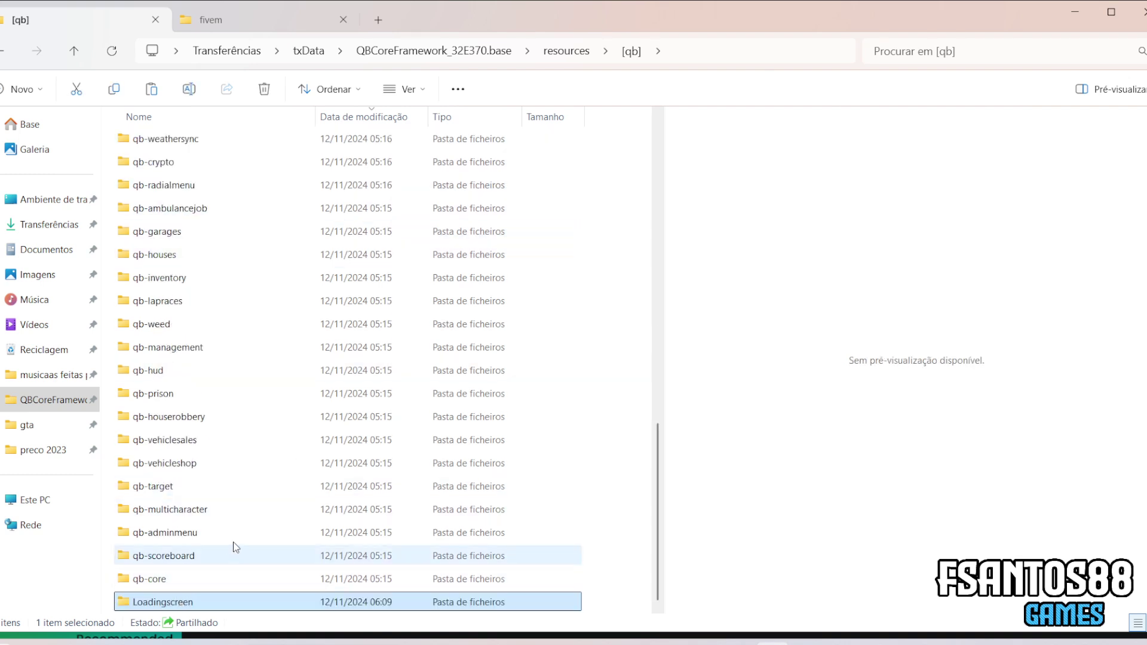
# Create a folder named sccritsadd in the server's resources folder.
pyautogui.click(3, 53)
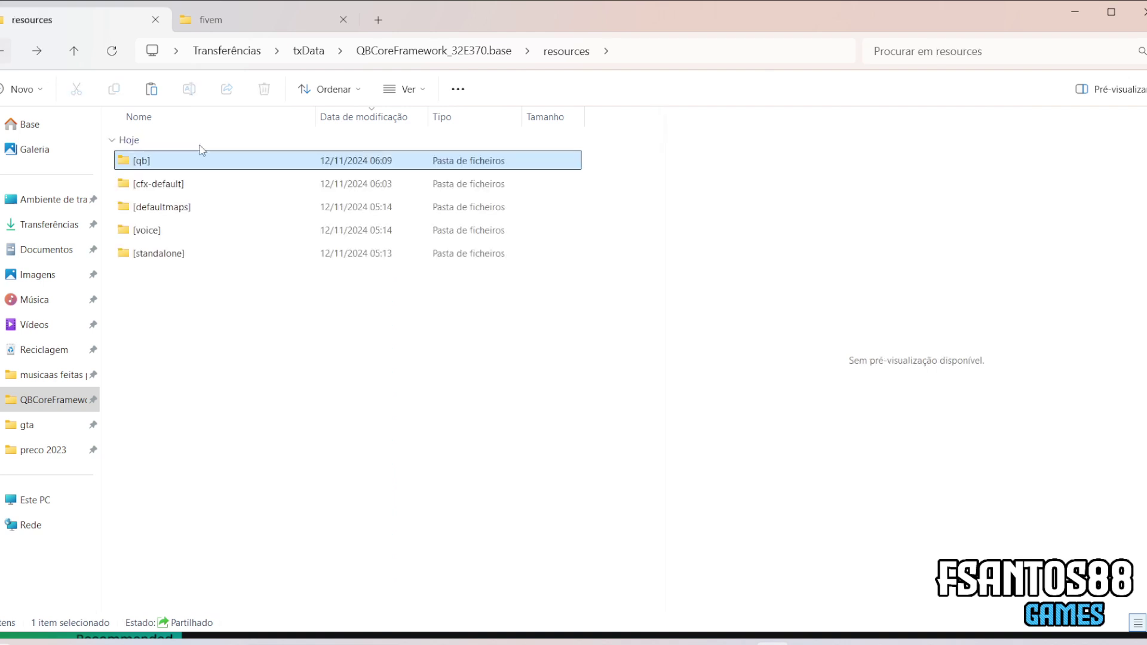
pyautogui.click(166, 287)
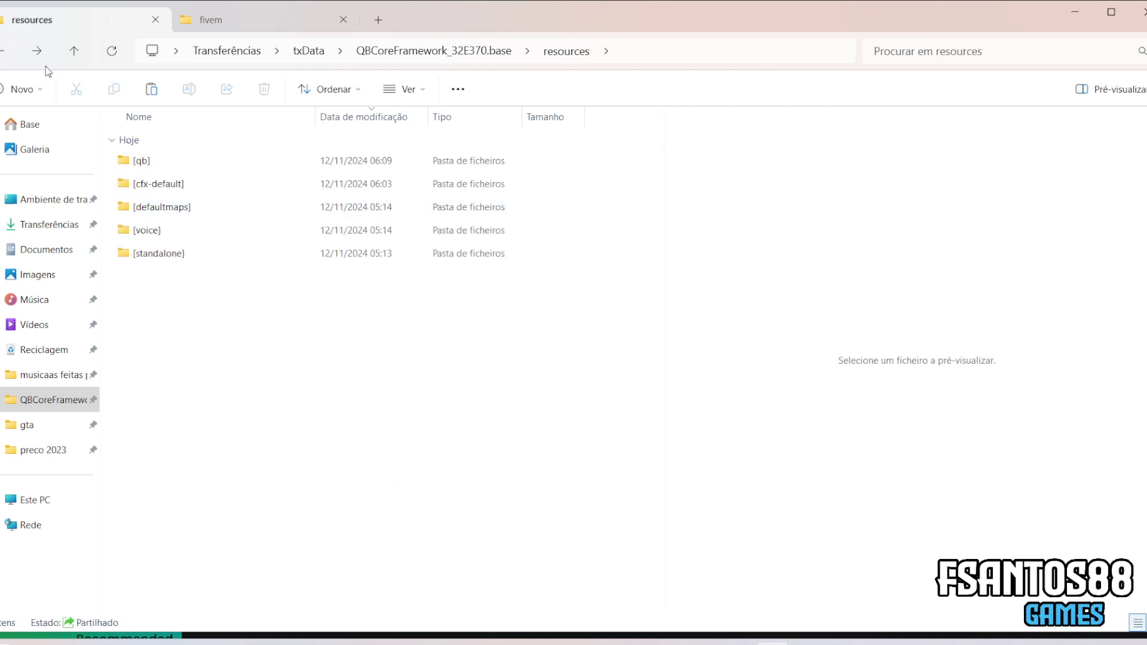
pyautogui.click(27, 90)
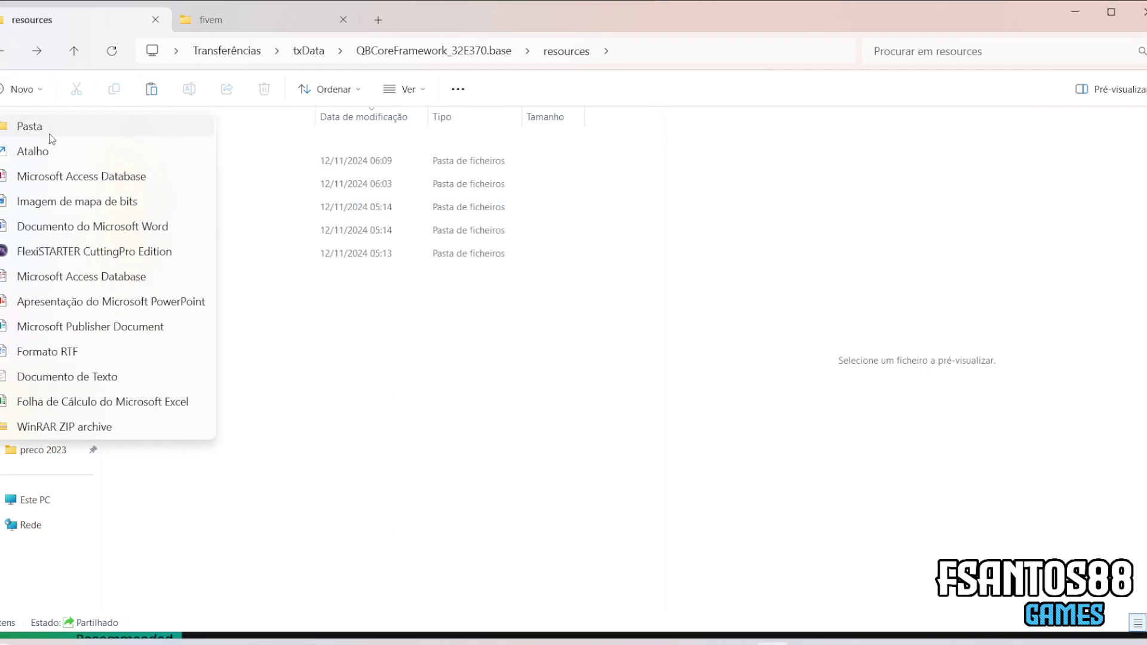
pyautogui.click(37, 126)
pyautogui.write('sccritsadd')
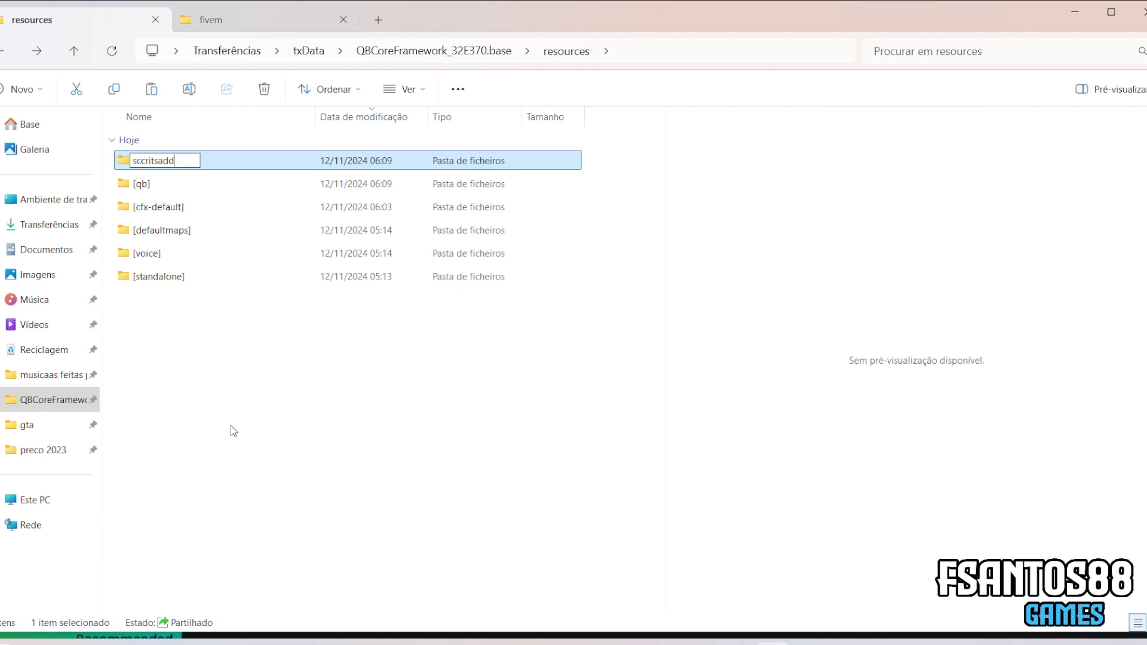
pyautogui.press('Return')
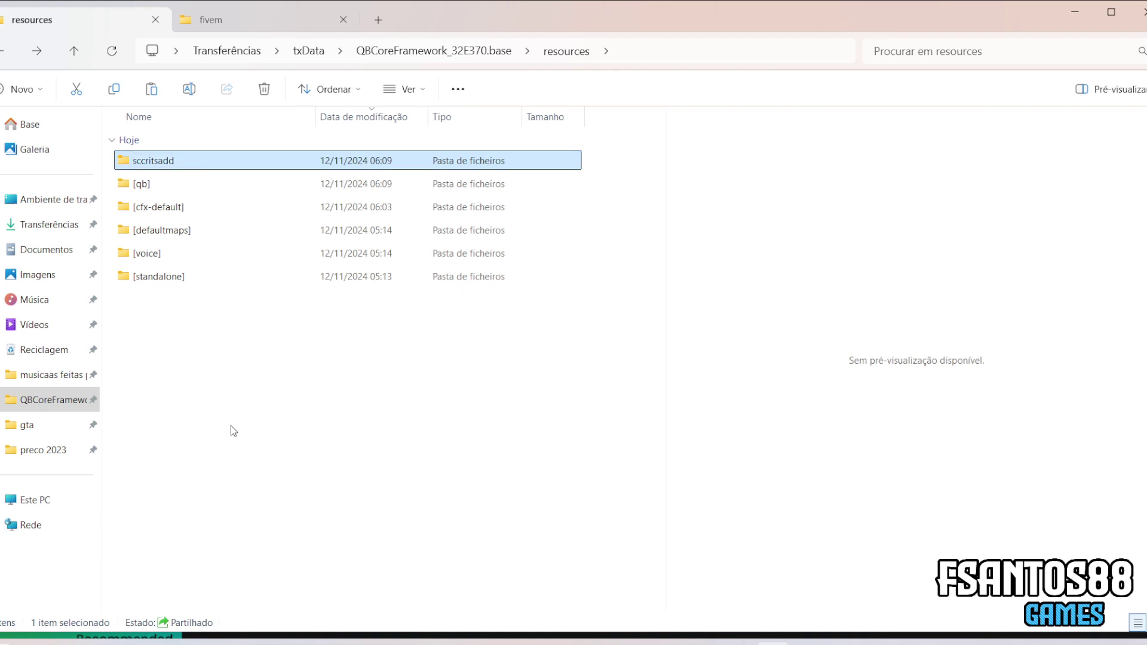
pyautogui.doubleClick(178, 159)
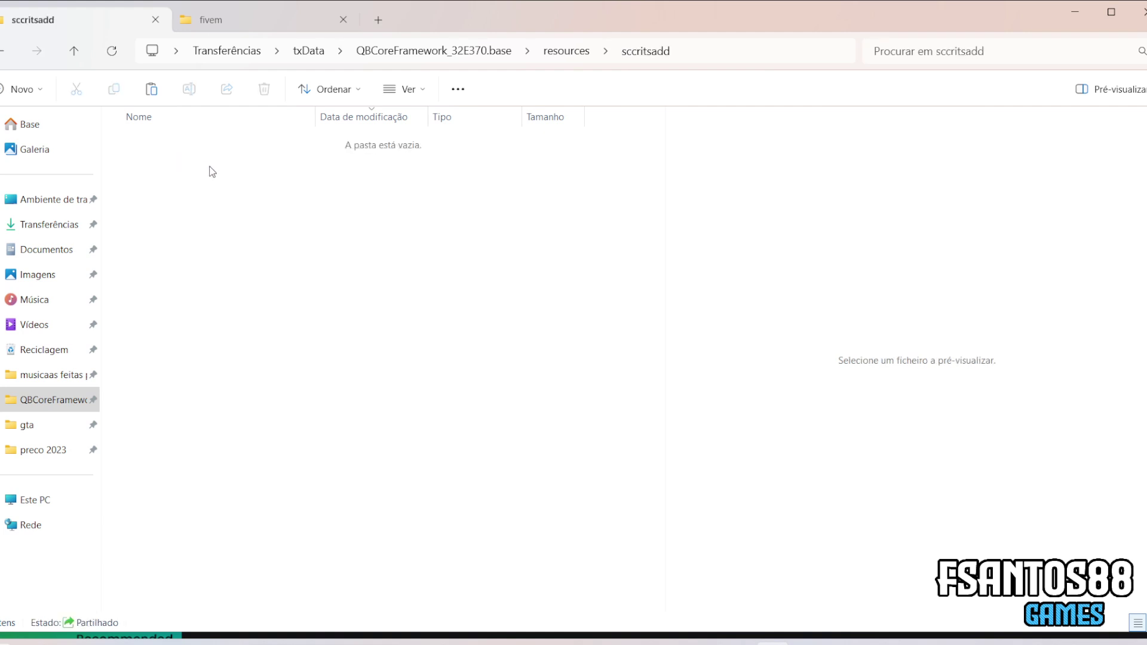
pyautogui.press('BackSpace')
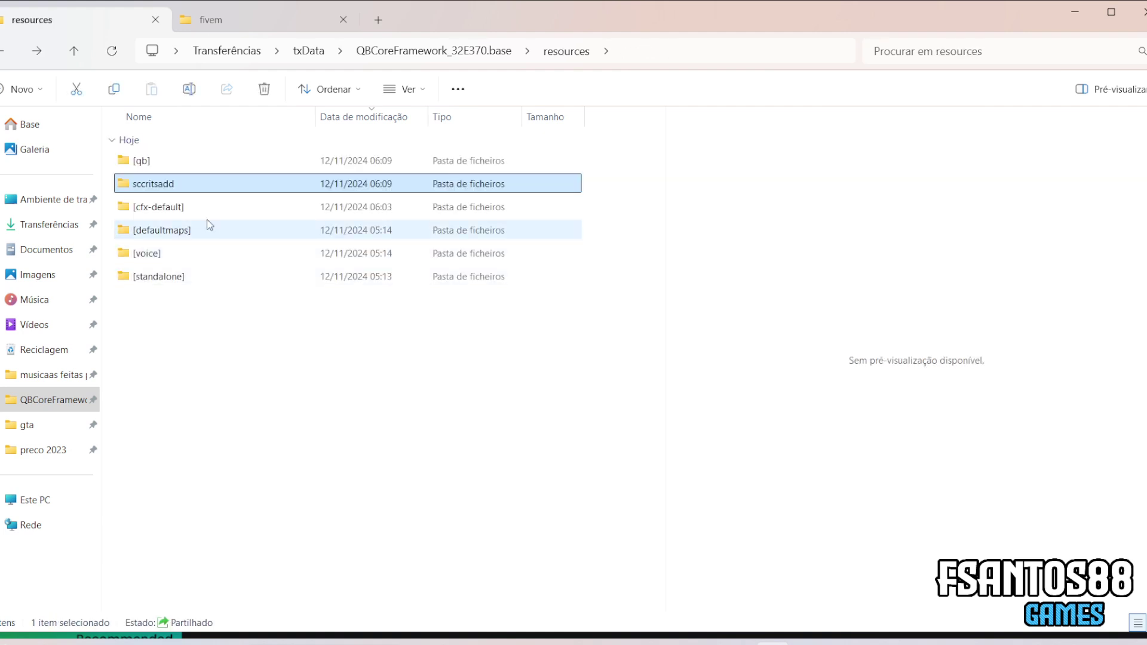
# Copy the [qb] folder's name and use its square brackets to enclose the new script folder's name.
pyautogui.click(140, 166)
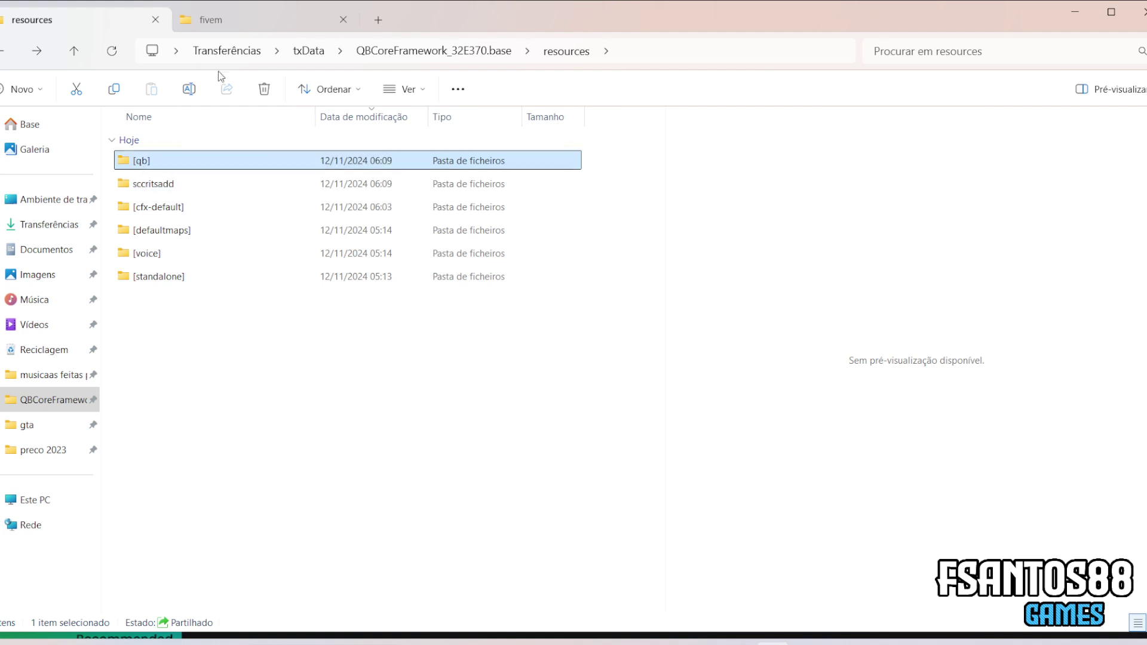
pyautogui.click(189, 89)
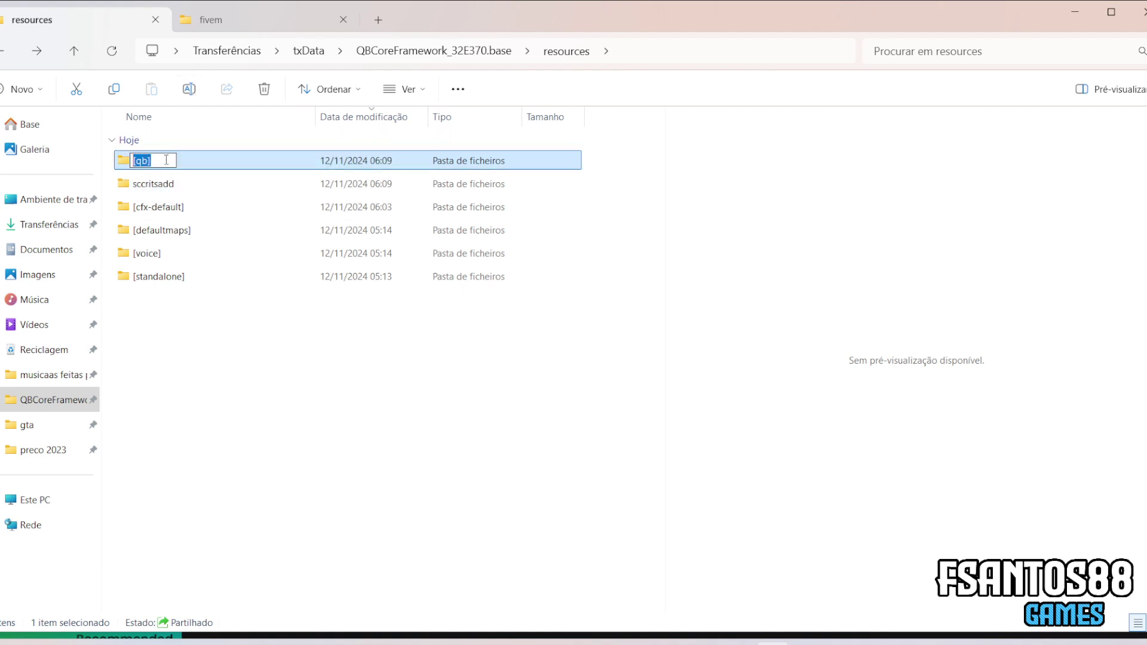
pyautogui.click(176, 185)
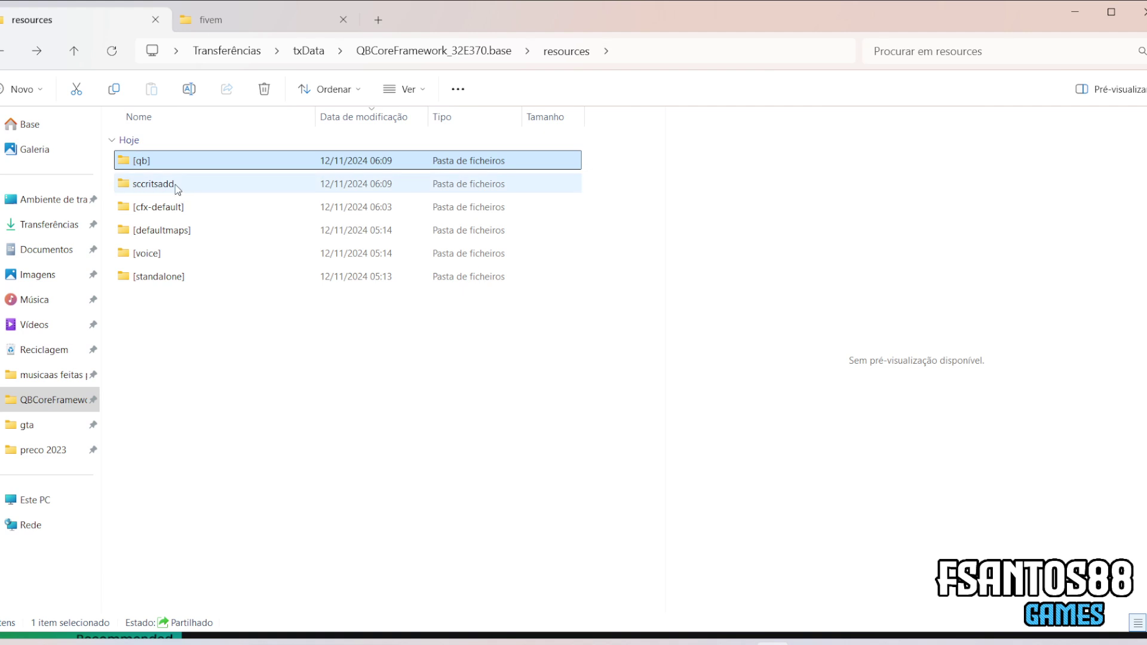
pyautogui.click(175, 189)
pyautogui.click(188, 89)
pyautogui.click(190, 182)
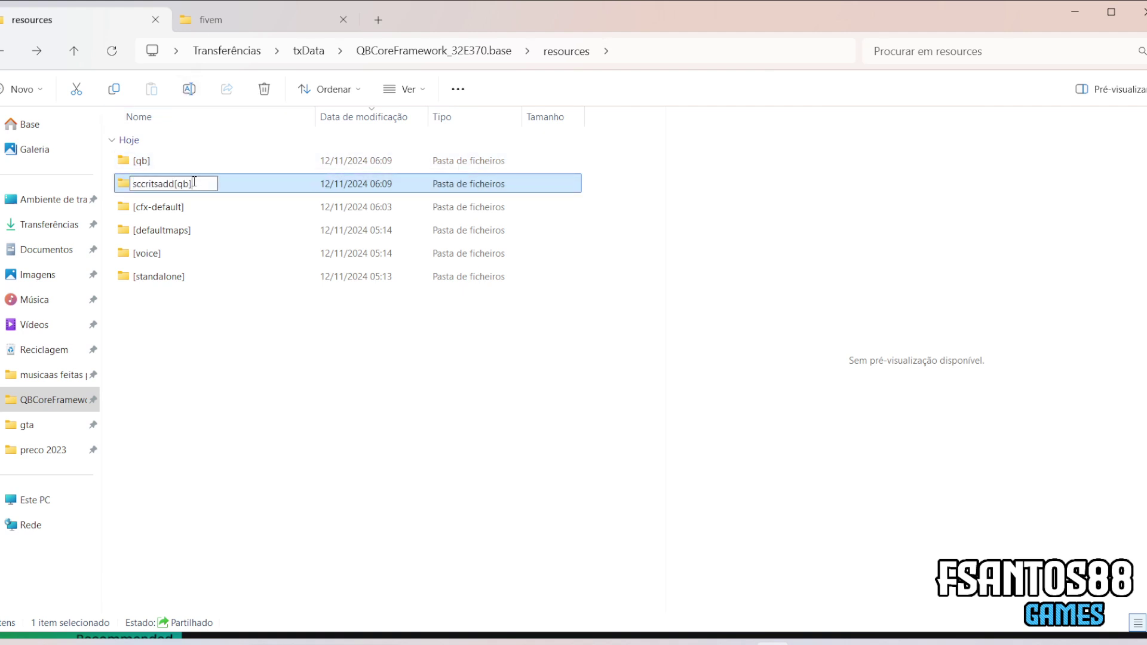
pyautogui.moveTo(175, 184); pyautogui.dragTo(169, 184)
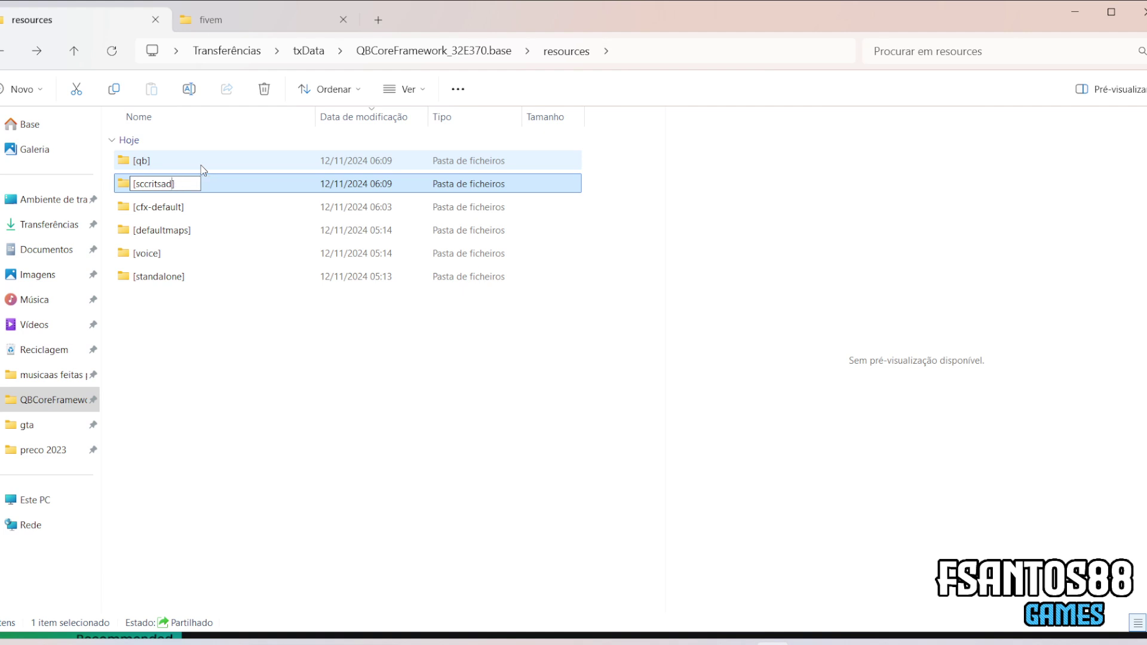
# Rename the new script folder as [novosscript].
pyautogui.write('d')
pyautogui.press('BackSpace')
pyautogui.press('BackSpace')
pyautogui.press('BackSpace')
pyautogui.press('BackSpace')
pyautogui.press('BackSpace')
pyautogui.press('BackSpace')
pyautogui.press('BackSpace')
pyautogui.press('BackSpace')
pyautogui.press('BackSpace')
pyautogui.write('novosscript')
pyautogui.press('Return')
# Copy the [novosscript] folder's name and go up to the QBCoreFramework_32E370.base folder.
pyautogui.click(189, 89)
pyautogui.hotkey('ctrl', 'c')
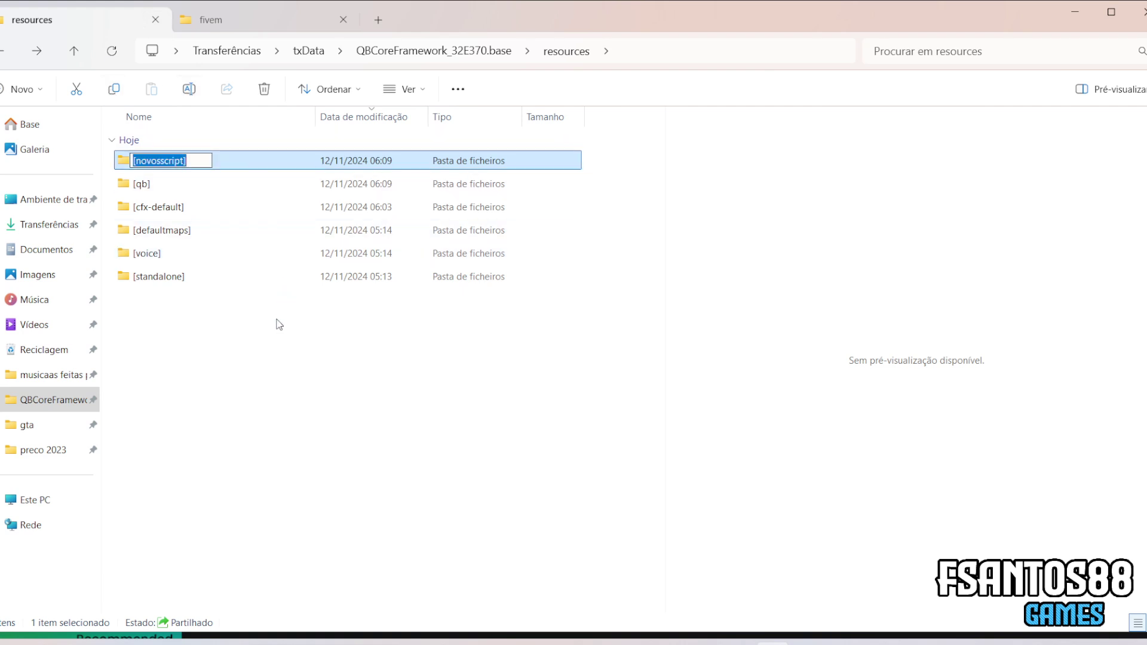
pyautogui.click(279, 325)
pyautogui.click(449, 52)
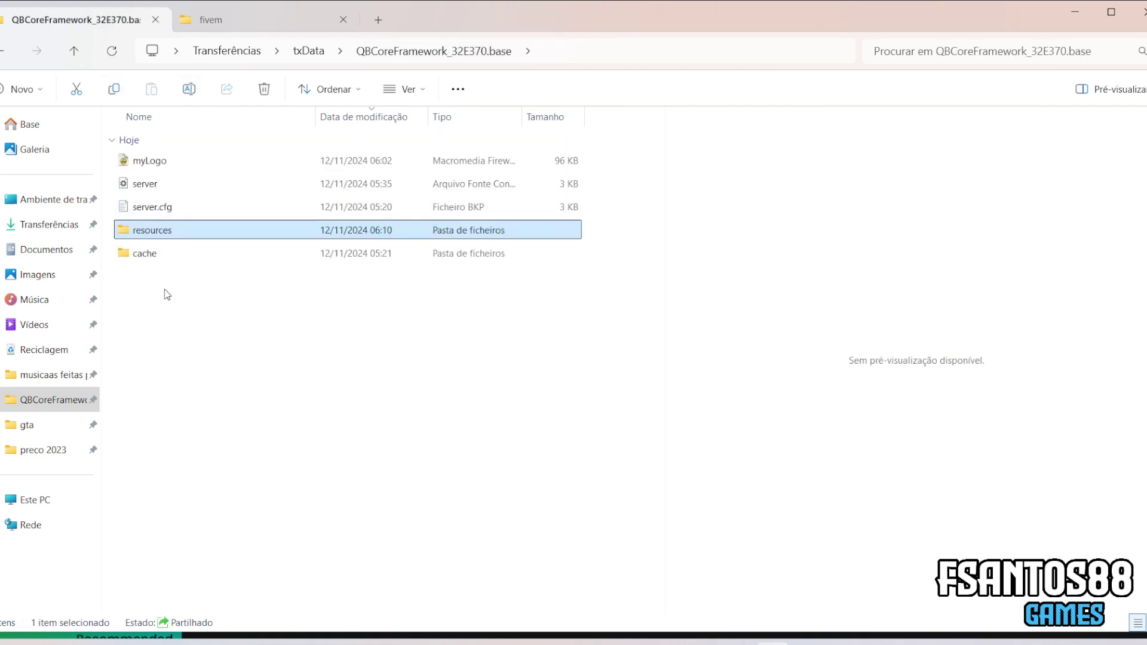
# Open server.cfg.bkp from QBCoreFramework_32E370.base and paste [novosscript] on a new line below ensure [defaultmaps].
pyautogui.doubleClick(162, 208)
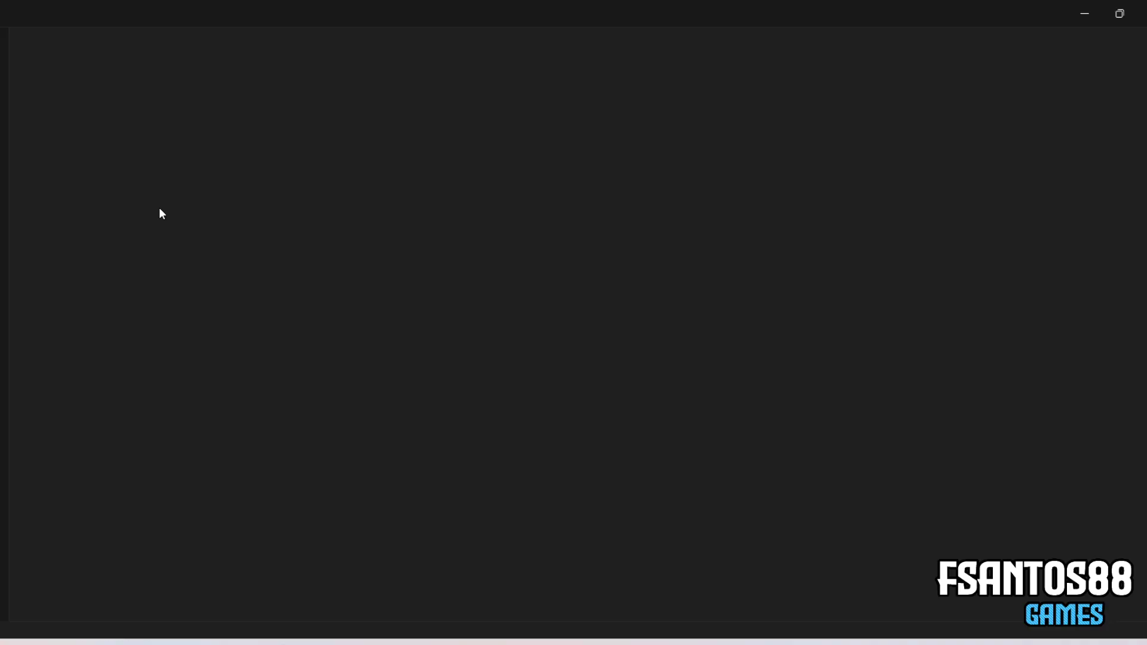
pyautogui.scroll(-10, 290, 344)
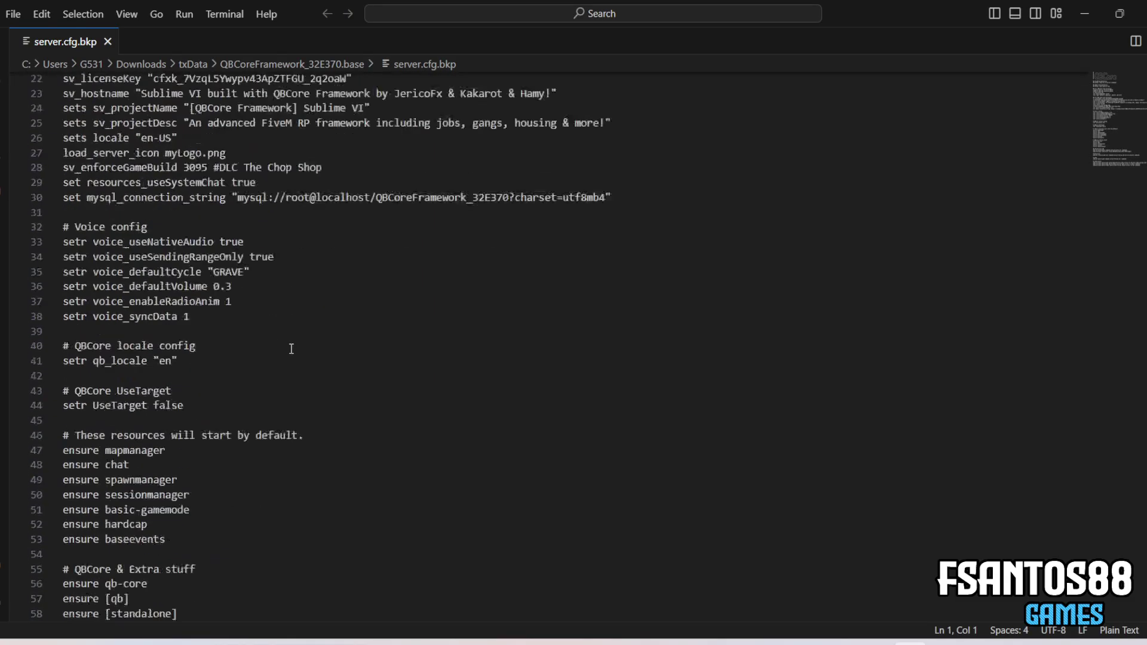
pyautogui.scroll(-3, 290, 345)
pyautogui.click(212, 355)
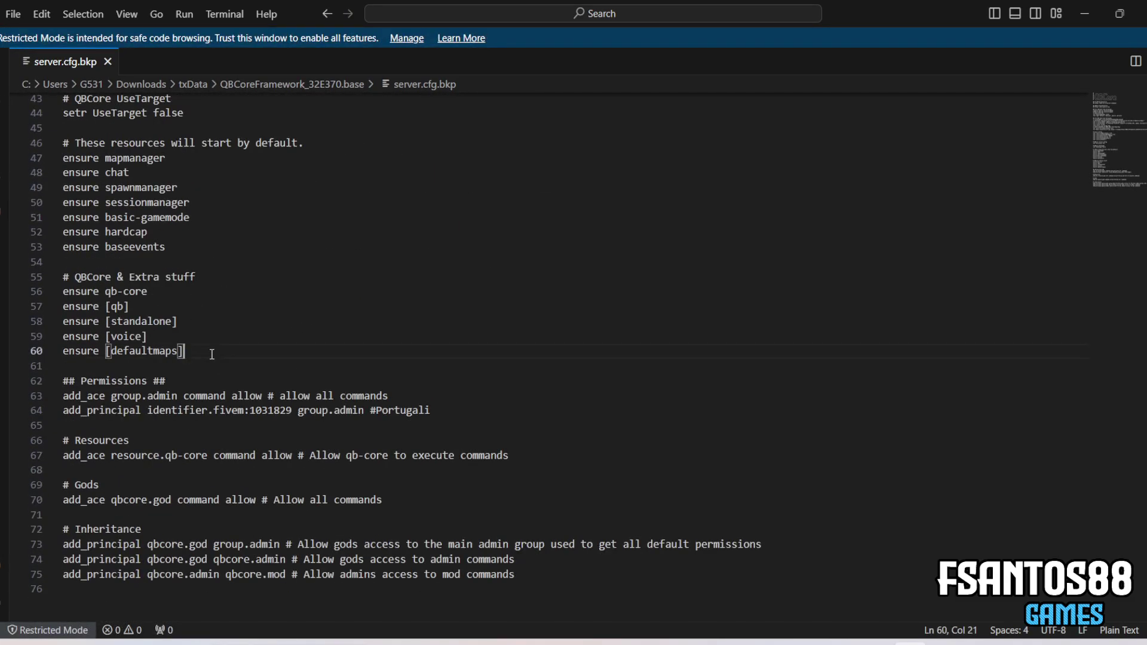
pyautogui.press('Return')
pyautogui.hotkey('ctrl', 'v')
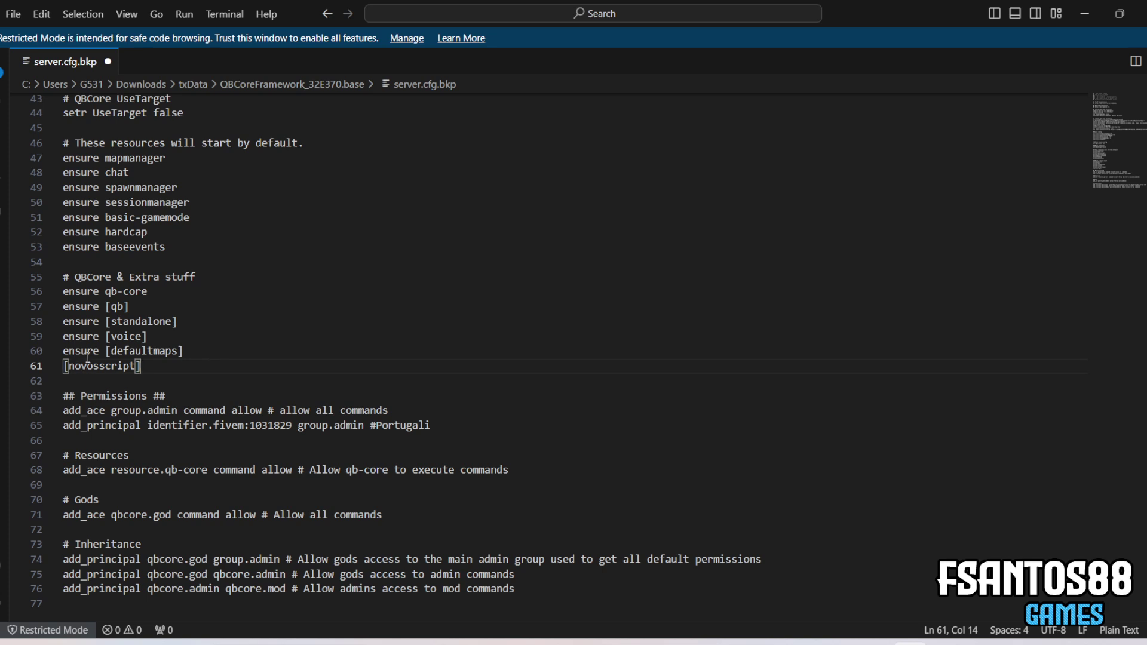
# Copy the ensure keyword in front of [novosscript] in server.cfg.bkp, save the file and return to the file explorer.
pyautogui.moveTo(101, 351); pyautogui.dragTo(21, 361)
pyautogui.hotkey('ctrl', 'c')
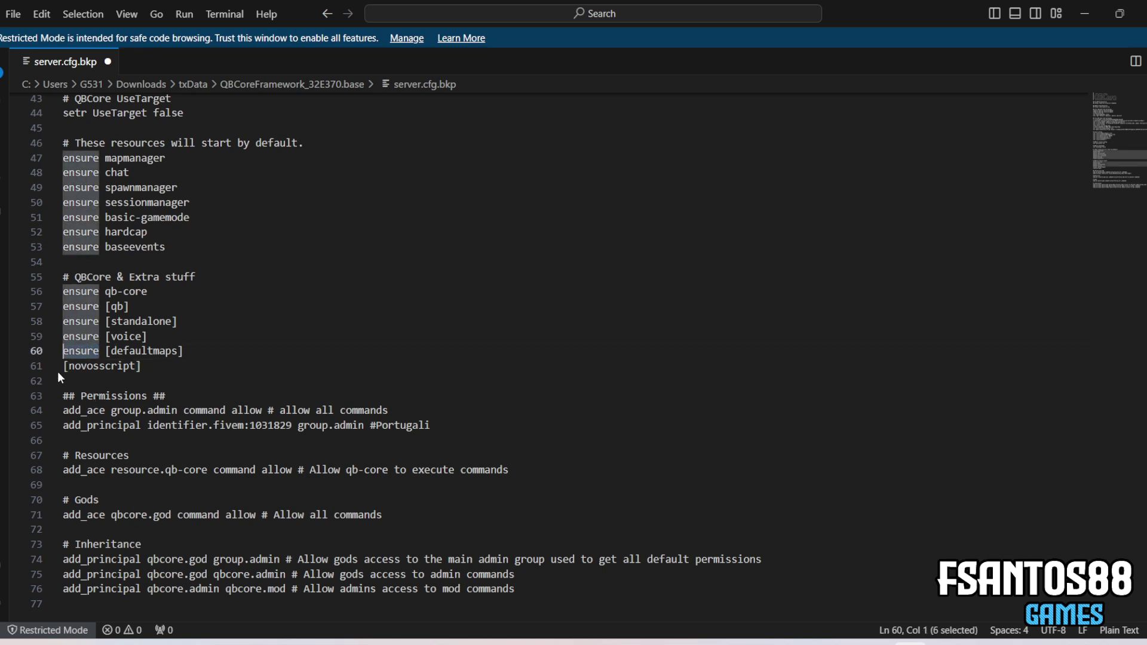
pyautogui.click(65, 366)
pyautogui.hotkey('ctrl', 'v')
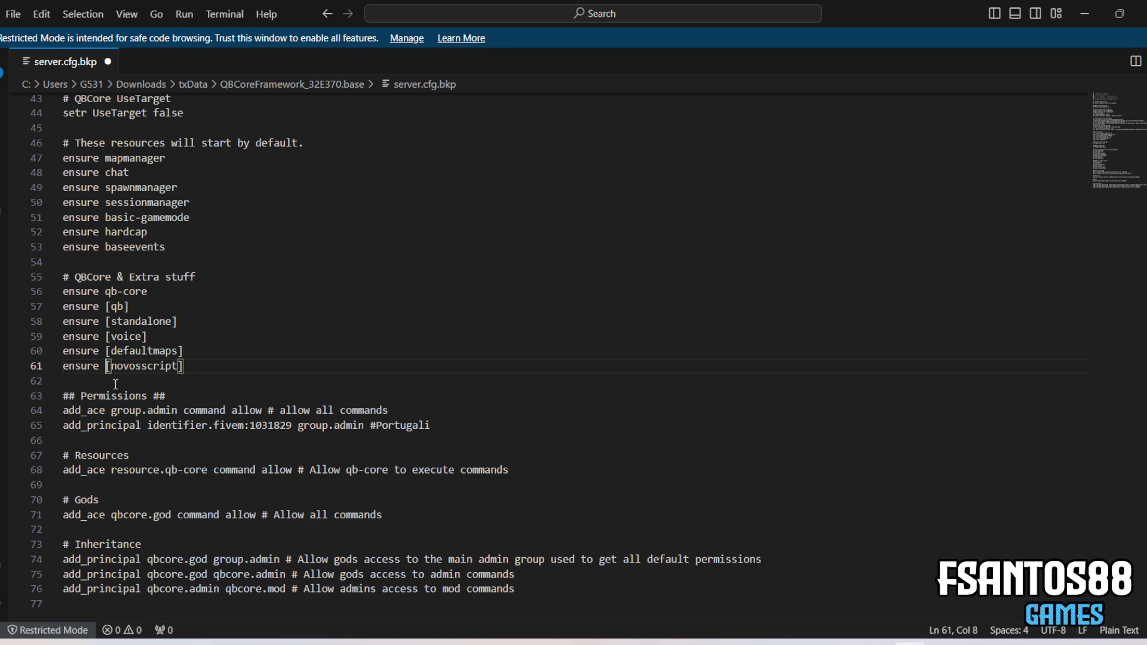
pyautogui.hotkey('alt', 'Tab')
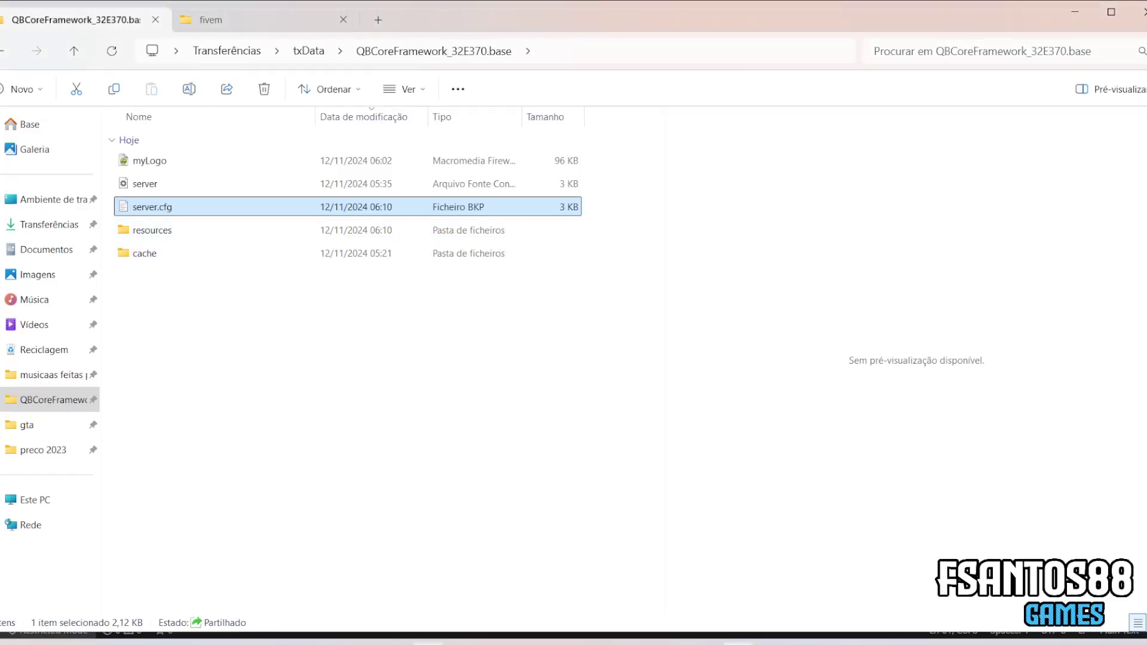
# Switch to txAdmin in the browser and restart the server.
pyautogui.click(429, 643)
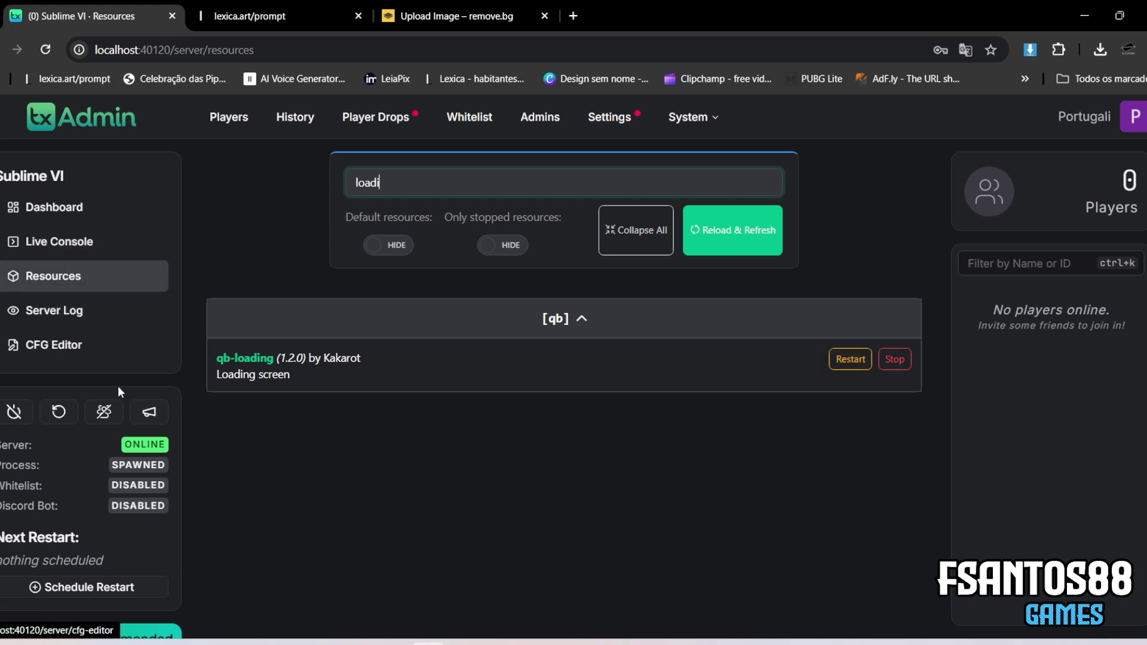
pyautogui.click(58, 412)
pyautogui.click(714, 402)
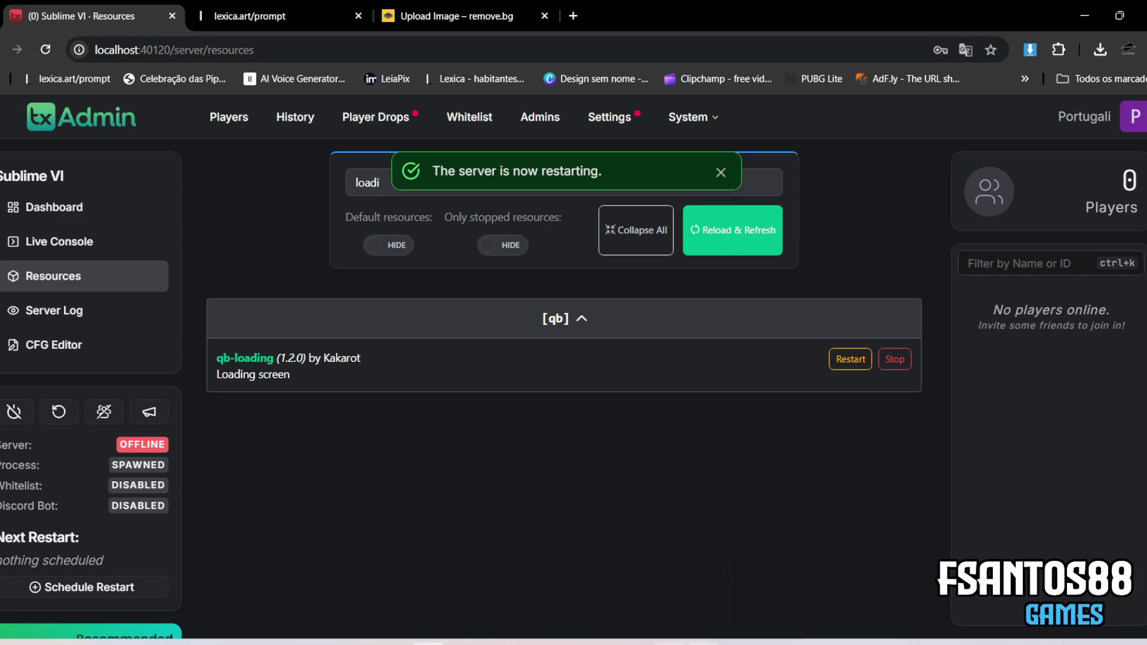
# Switch to the file explorer and open the Loadingscreen folder inside resources > [novosscript].
pyautogui.click(739, 643)
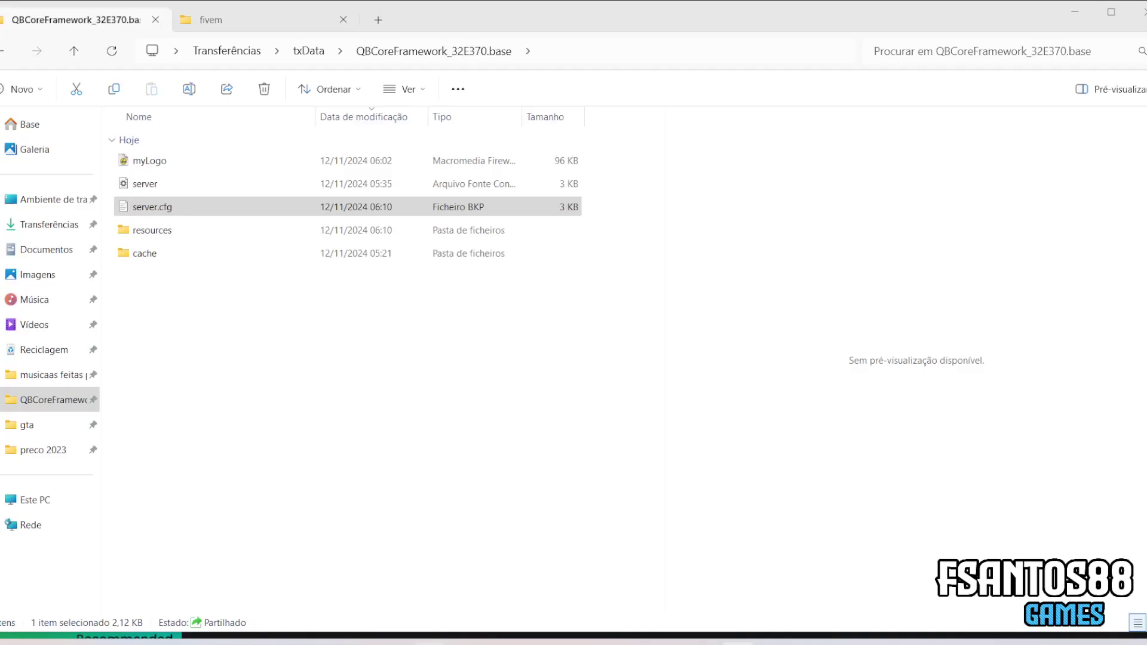
pyautogui.doubleClick(149, 233)
pyautogui.click(152, 167)
pyautogui.doubleClick(153, 168)
pyautogui.doubleClick(182, 167)
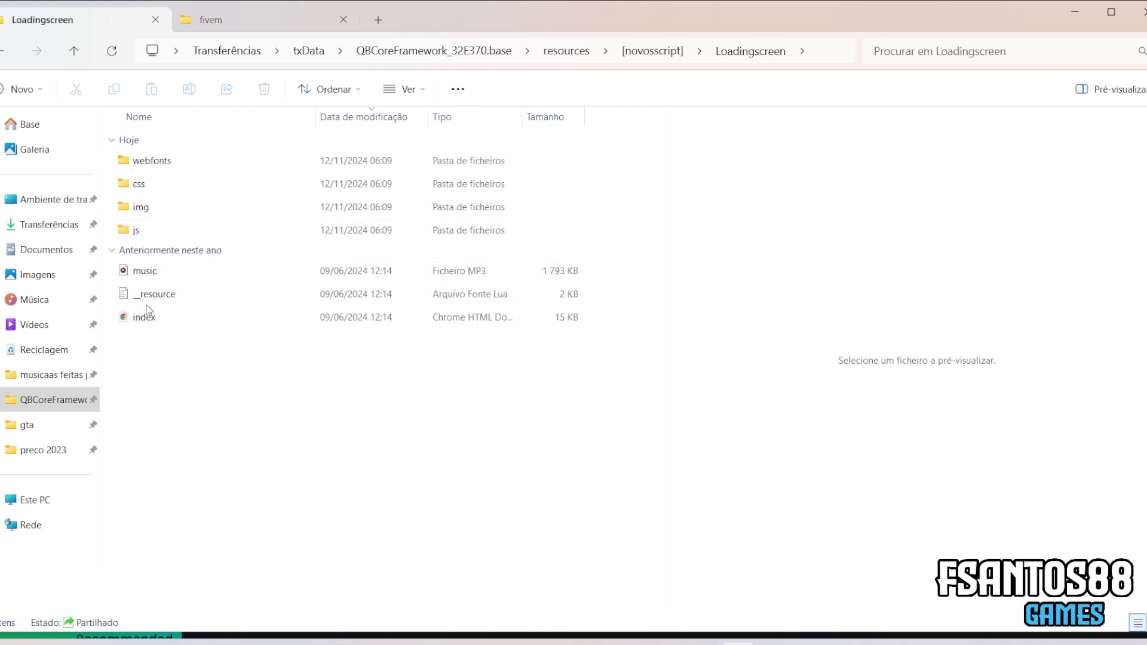
# Play the music MP3 in the Loadingscreen folder to hear the current track, and close the player.
pyautogui.click(151, 274)
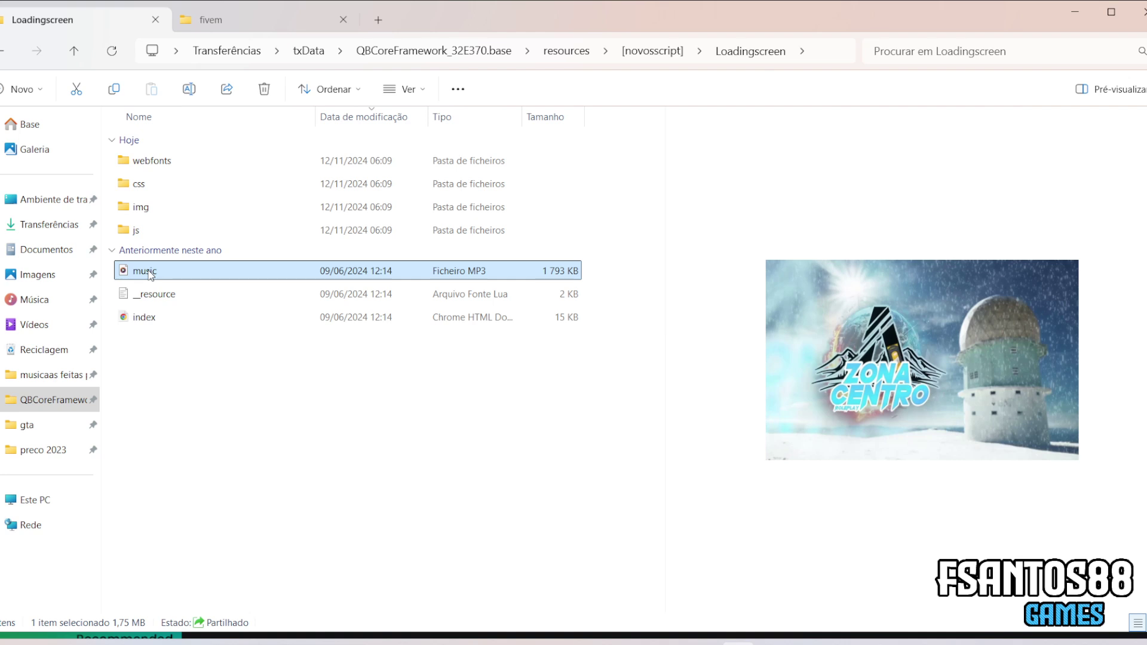
pyautogui.doubleClick(148, 274)
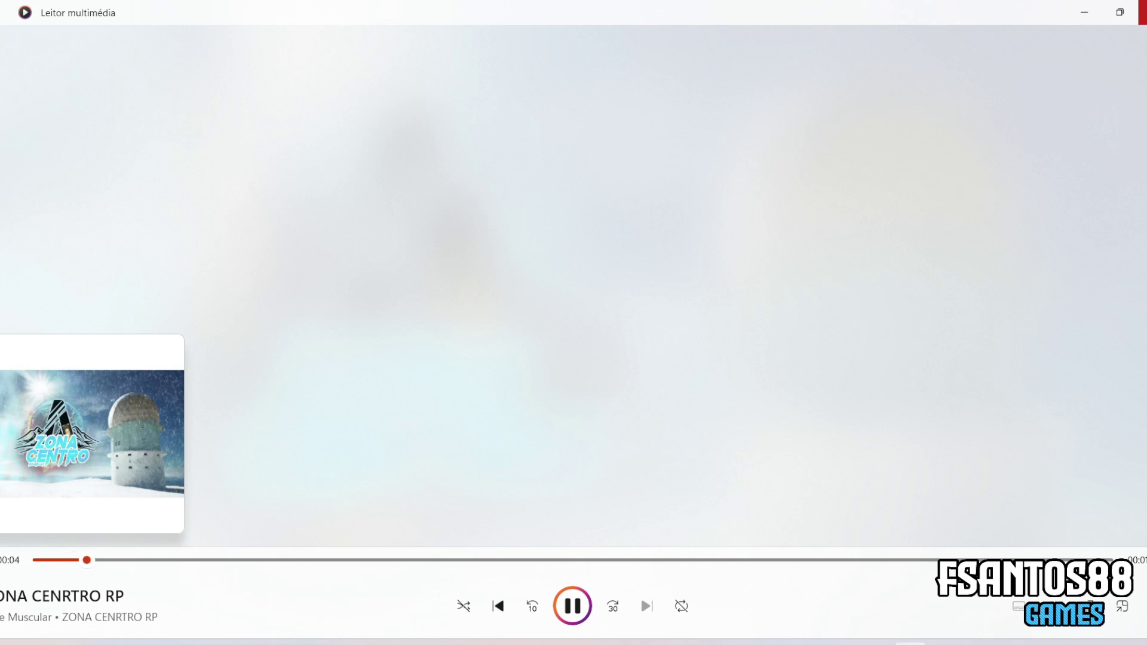
pyautogui.click(1142, 12)
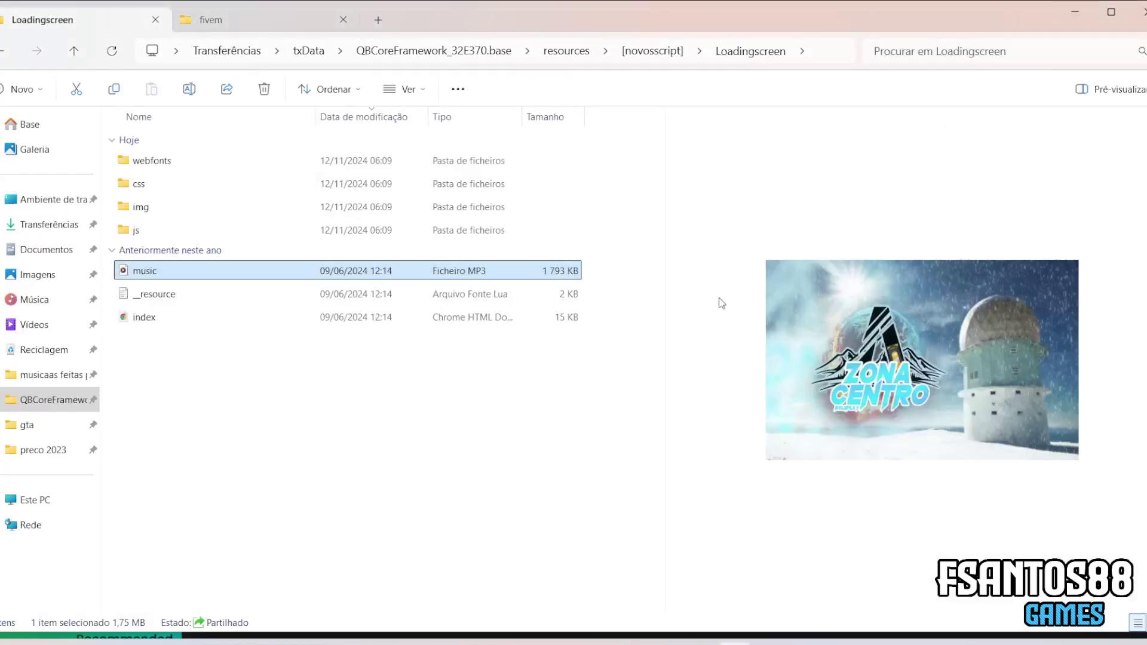
# Copy the MP3 Cidade Sem Limites Gta Best VI from the musicaas feitas por mim folder into the Loadingscreen folder.
pyautogui.click(303, 14)
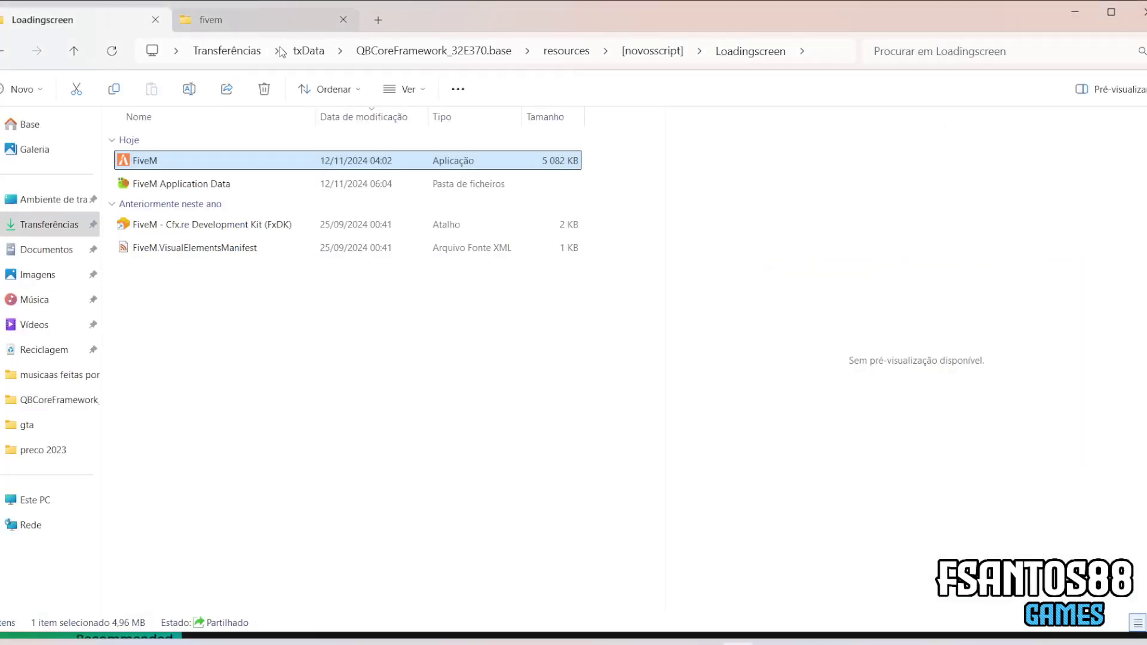
pyautogui.click(2, 54)
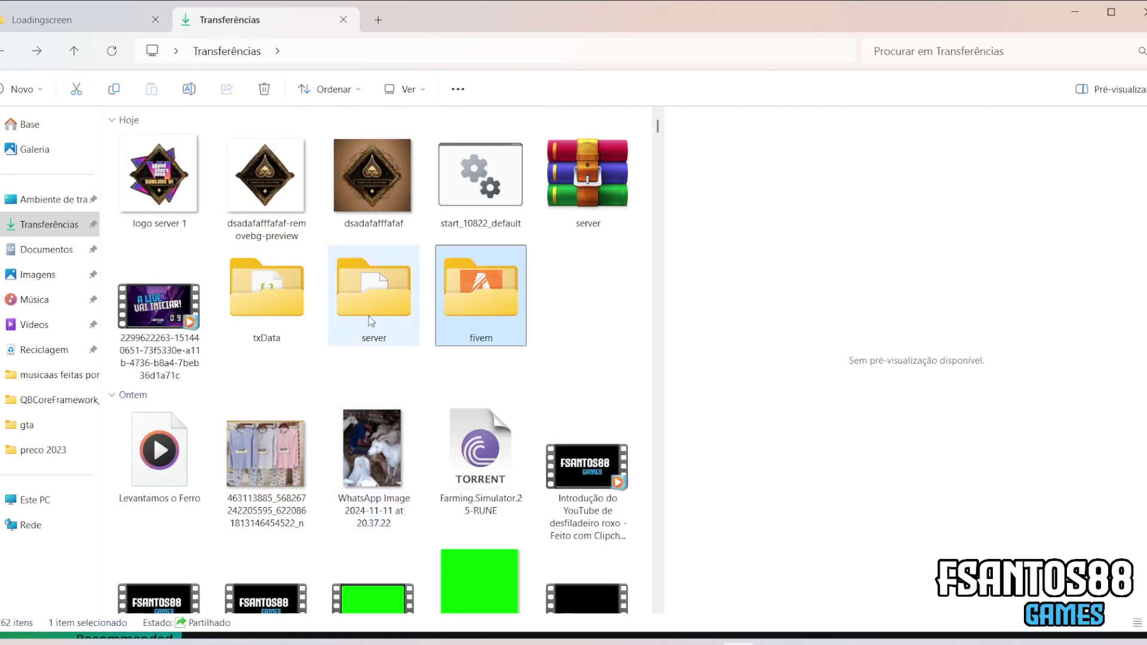
pyautogui.scroll(-3, 299, 335)
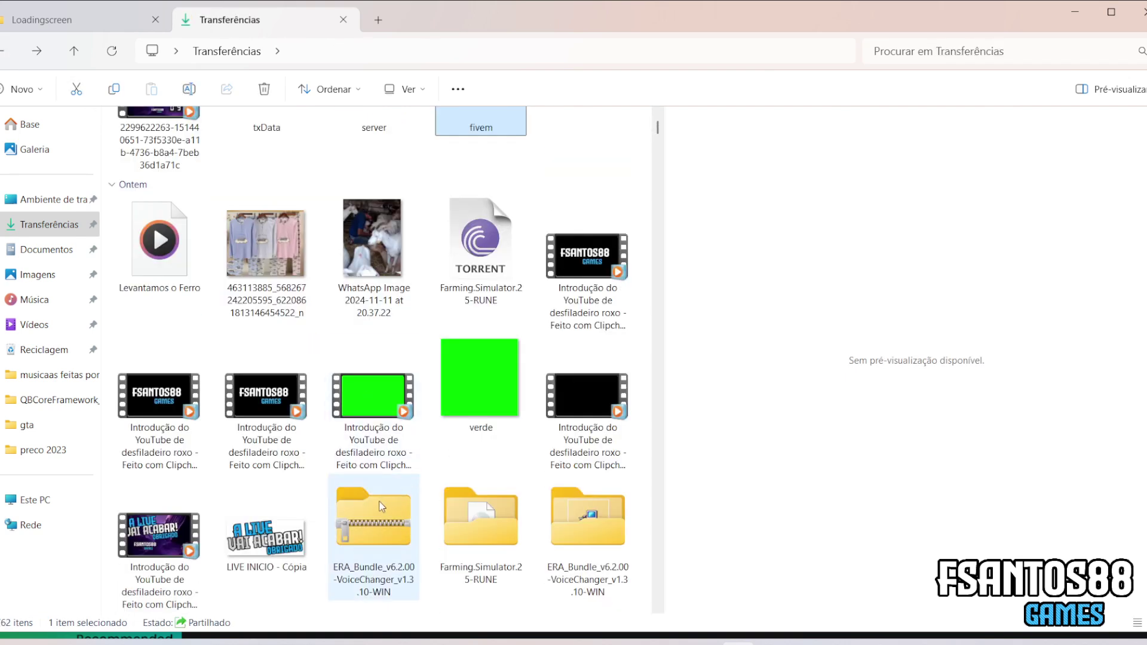
pyautogui.scroll(3, 584, 513)
pyautogui.scroll(-7, 350, 362)
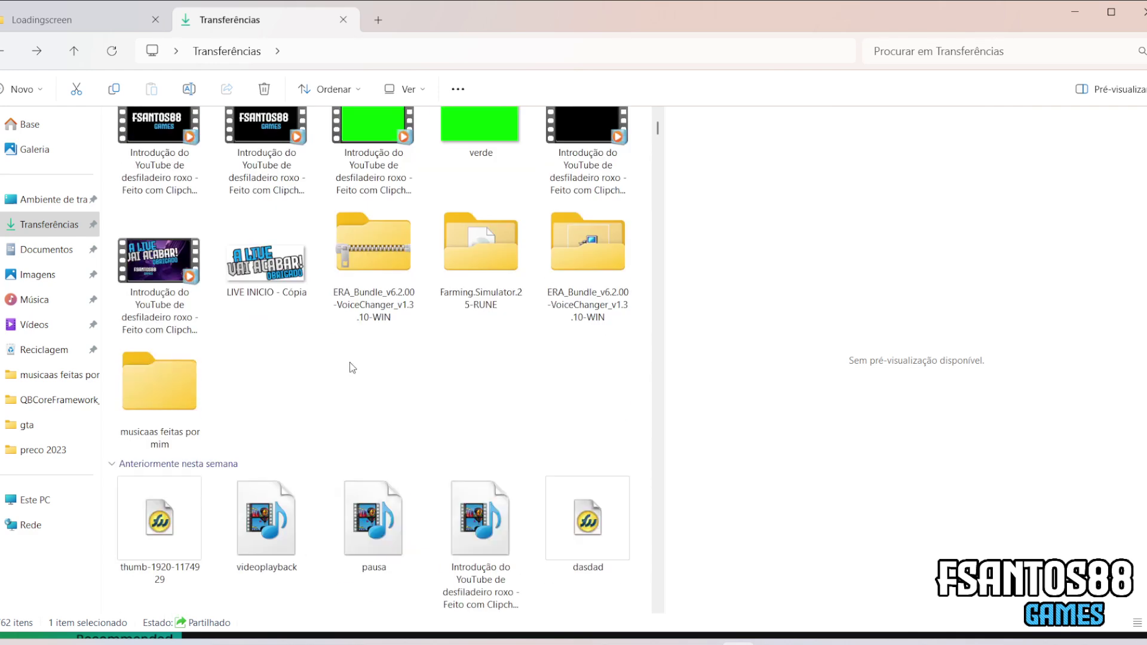
pyautogui.doubleClick(195, 395)
pyautogui.click(191, 296)
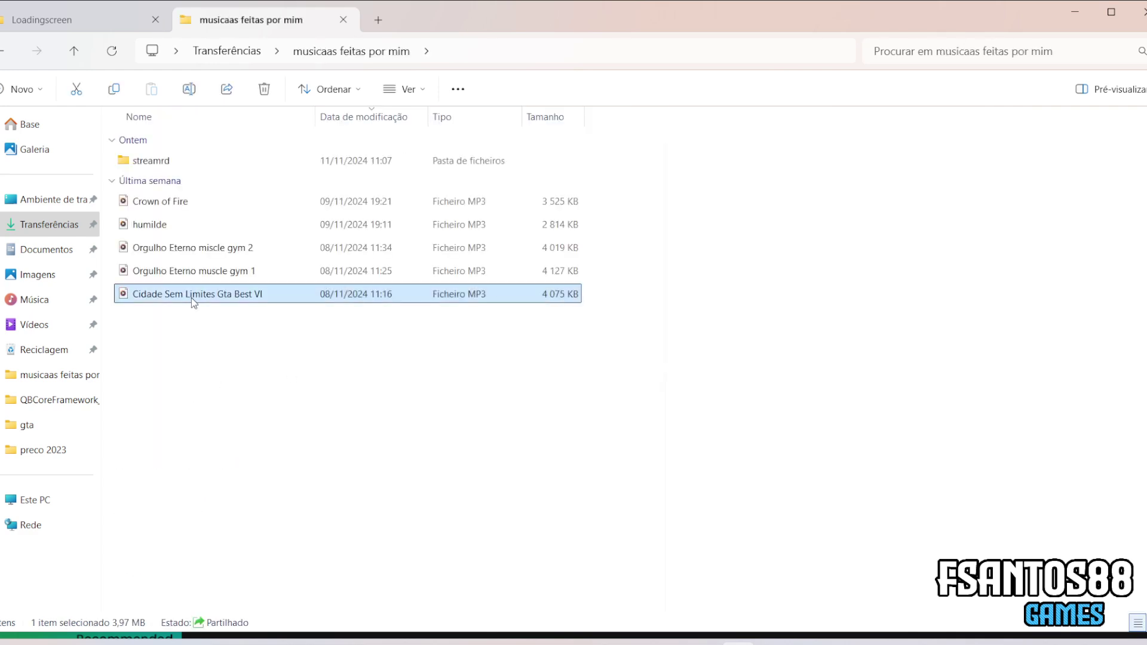
pyautogui.click(66, 19)
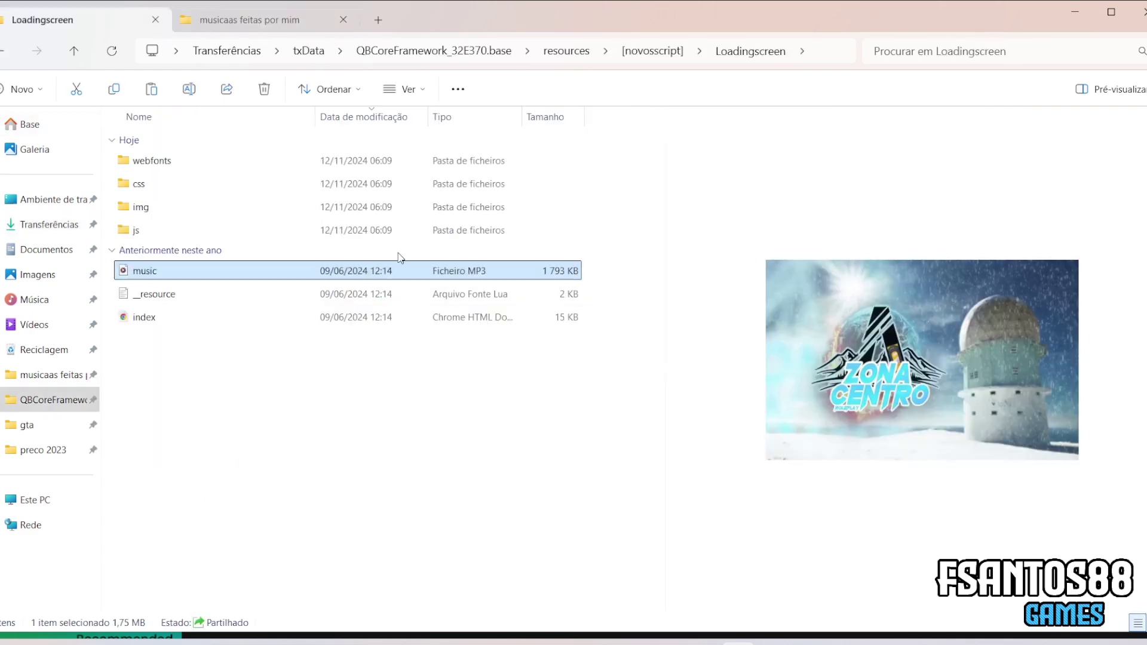
pyautogui.hotkey('ctrl', 'v')
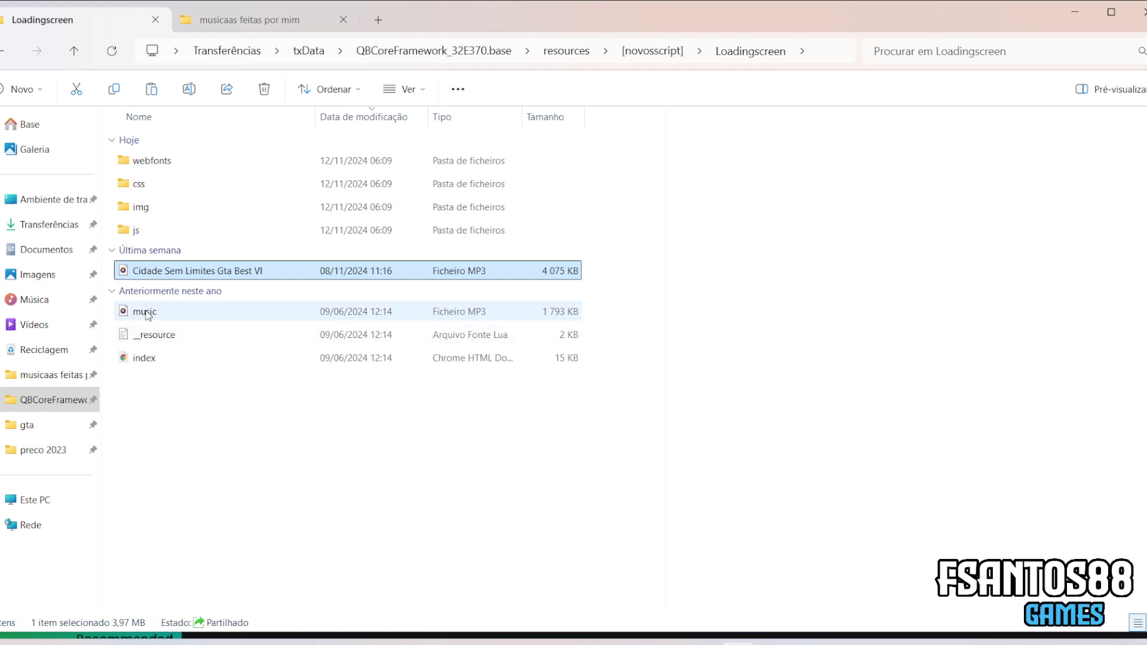
# Delete the original music MP3 from the Loadingscreen folder.
pyautogui.click(171, 312)
pyautogui.rightClick(171, 312)
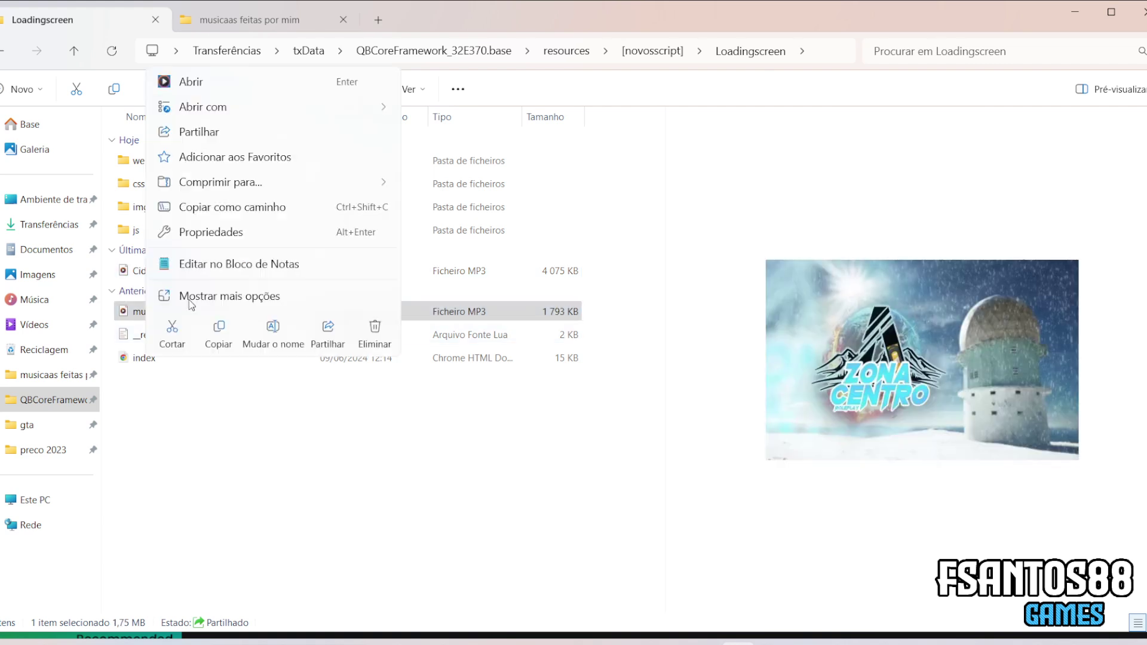
pyautogui.click(273, 329)
pyautogui.press('Escape')
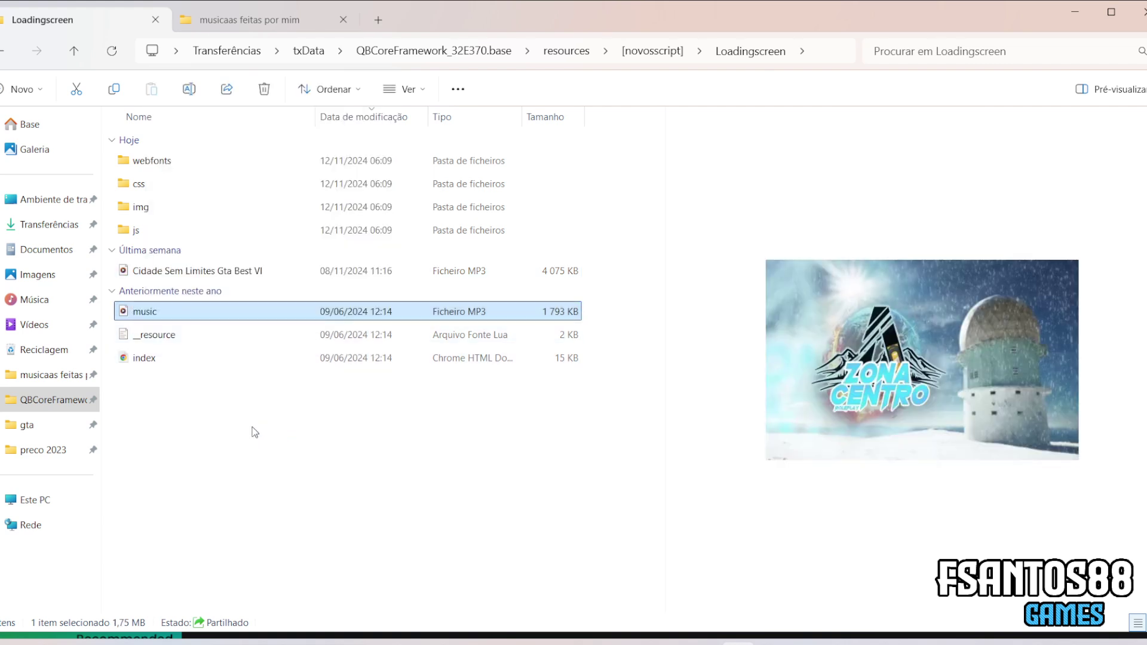
pyautogui.press('Delete')
# Rename the Cidade Sem Limites Gta Best VI file as music.
pyautogui.click(179, 273)
pyautogui.click(189, 89)
pyautogui.write('music')
pyautogui.press('Return')
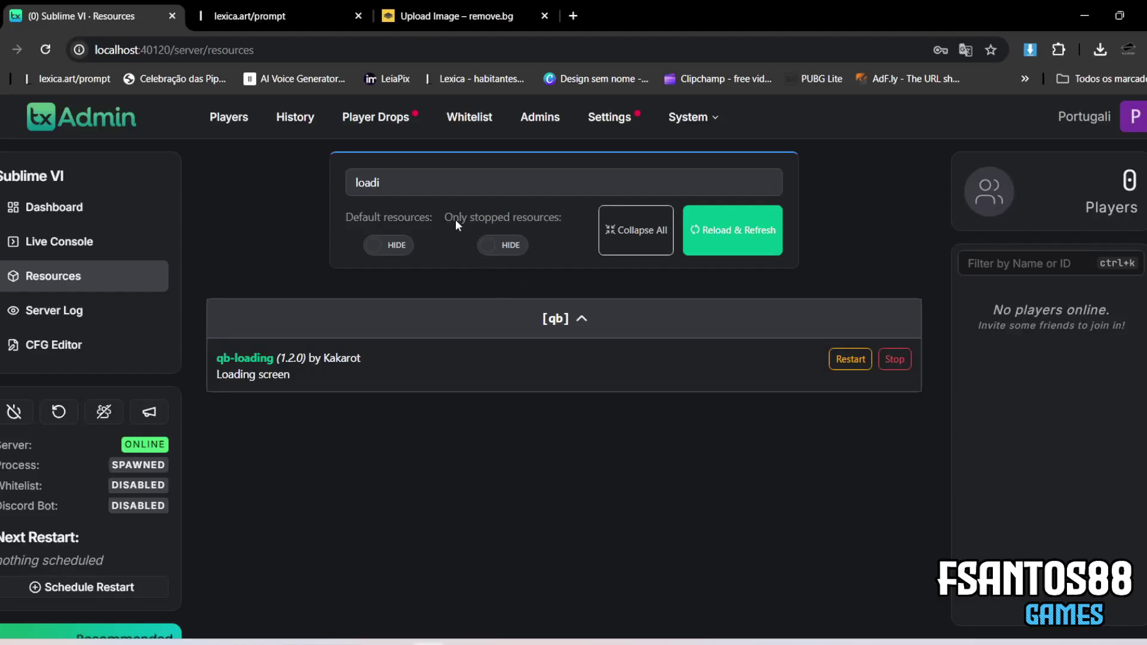
# Shorten the resource search in txAdmin to loa to look for the new loading screen resource.
pyautogui.click(418, 182)
pyautogui.press('BackSpace')
pyautogui.press('BackSpace')
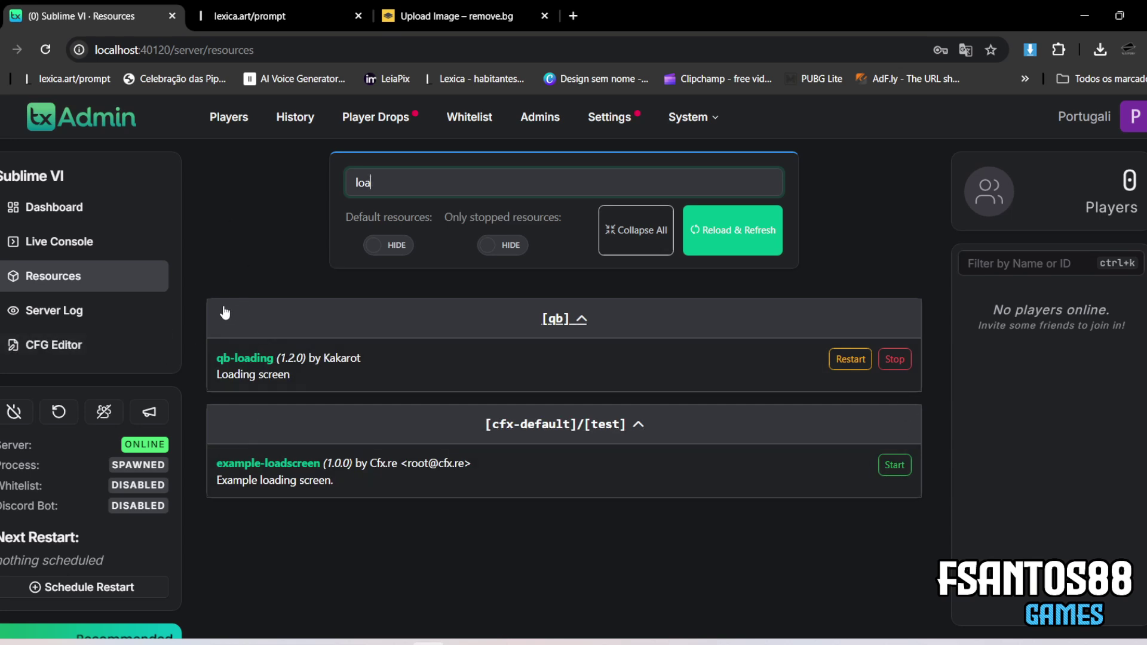
# Check the Cfx.re Server console output for the resources started after the restart.
pyautogui.click(889, 634)
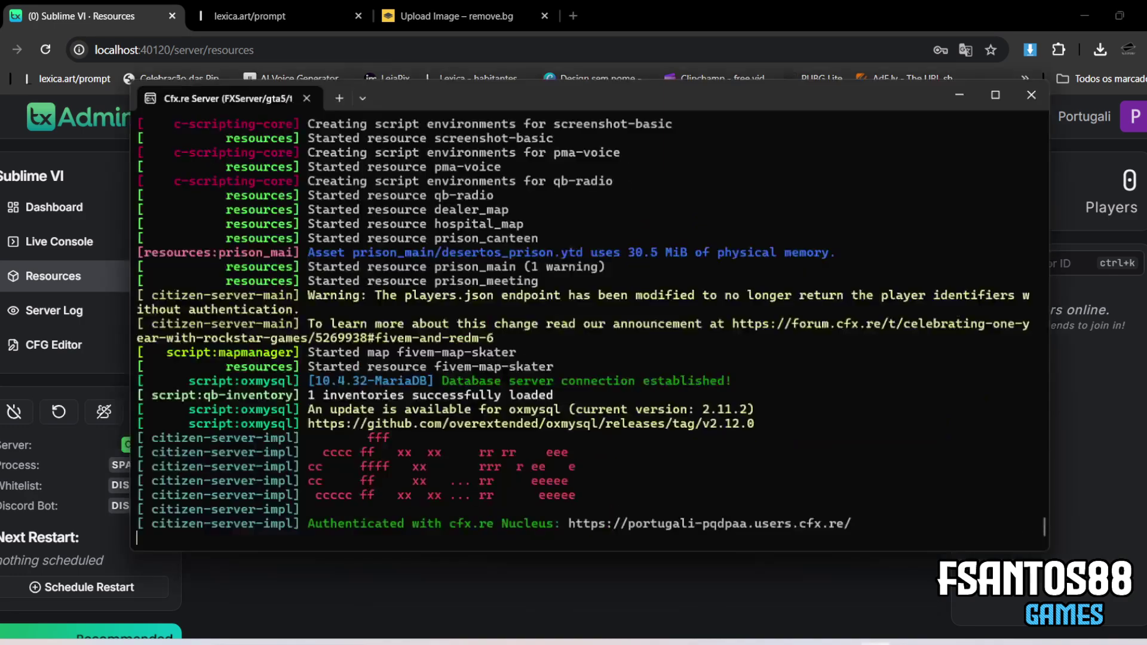
pyautogui.click(888, 634)
pyautogui.hotkey('alt', 'Tab')
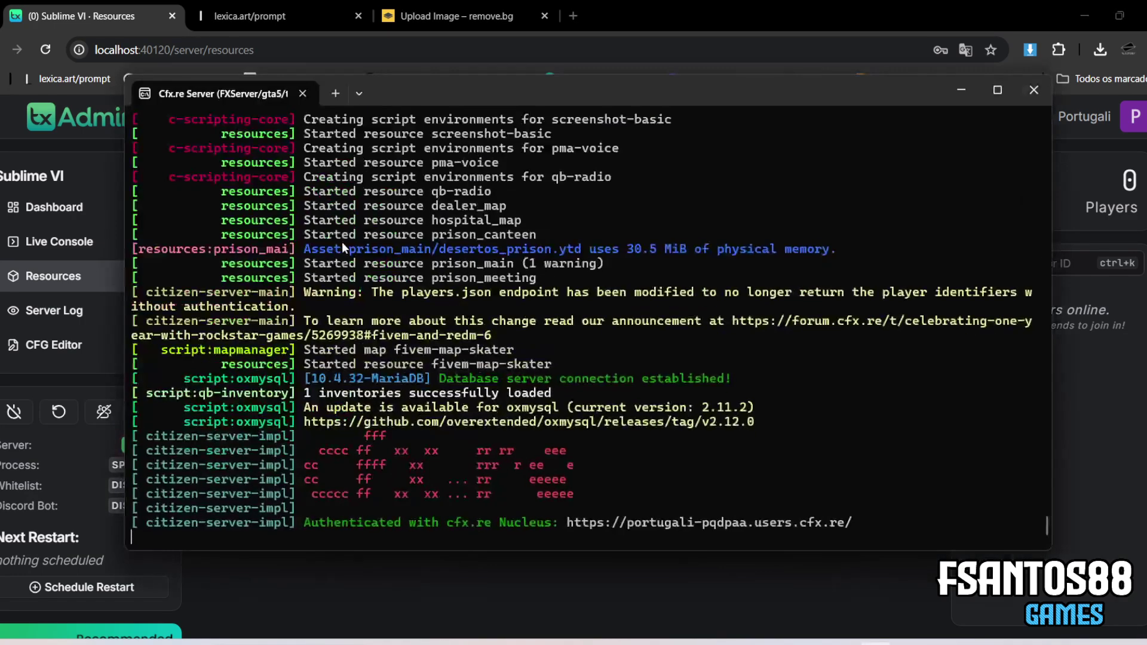
# Return to the file explorer and go through txData and QBCoreFramework_32E370.base to the server's resources folder.
pyautogui.hotkey('alt', 'Tab')
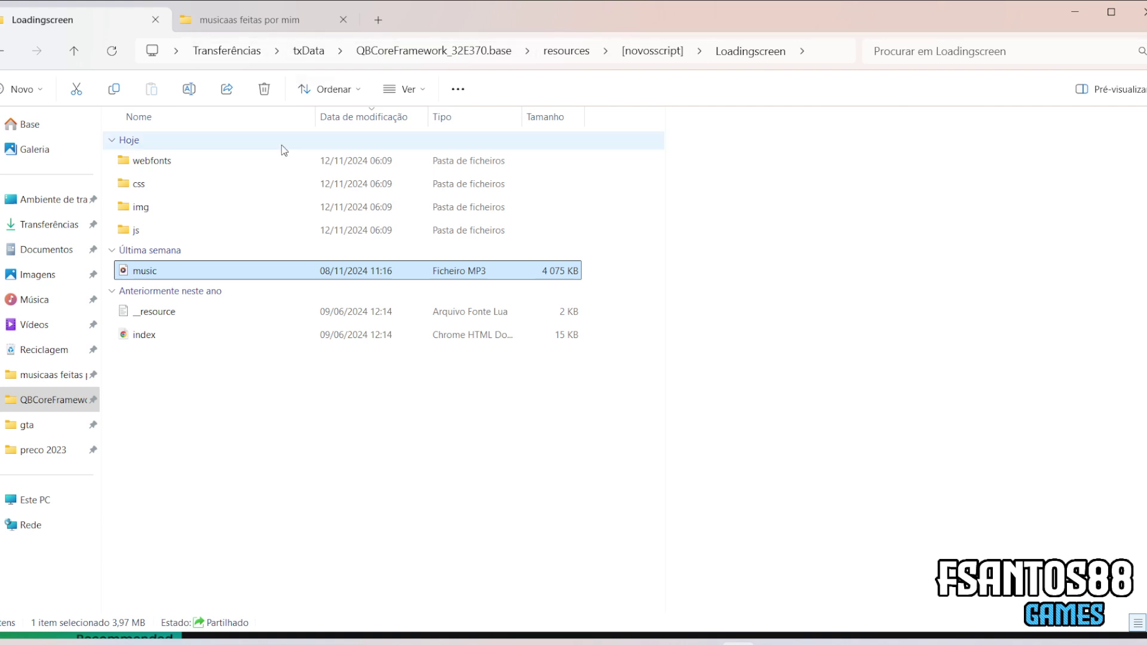
pyautogui.click(316, 52)
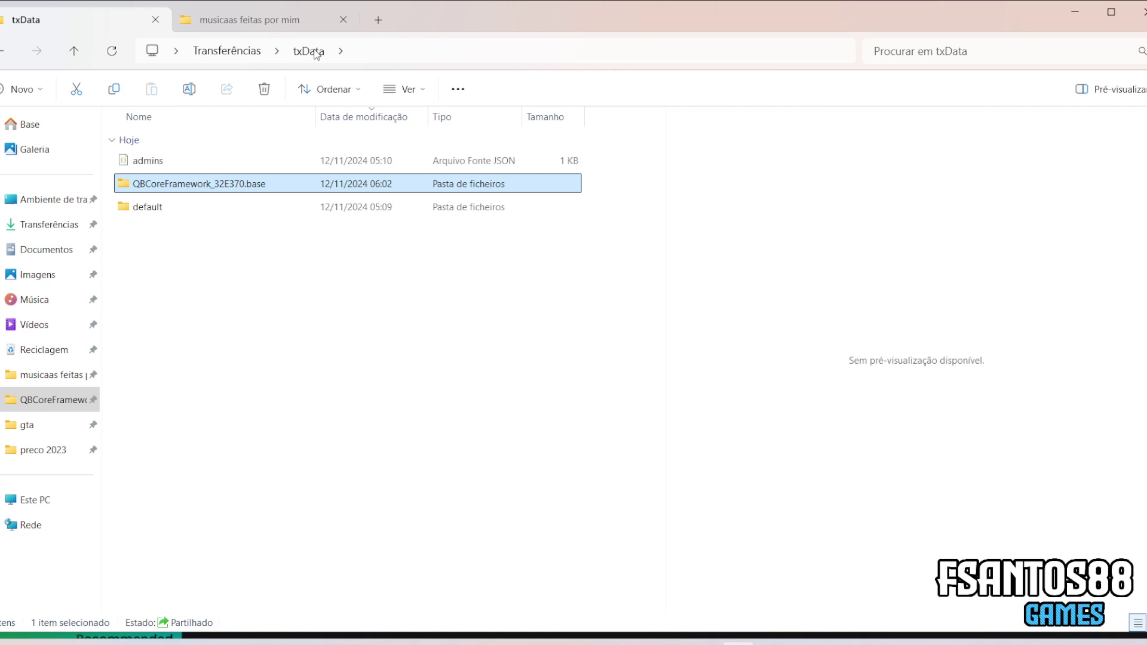
pyautogui.click(254, 52)
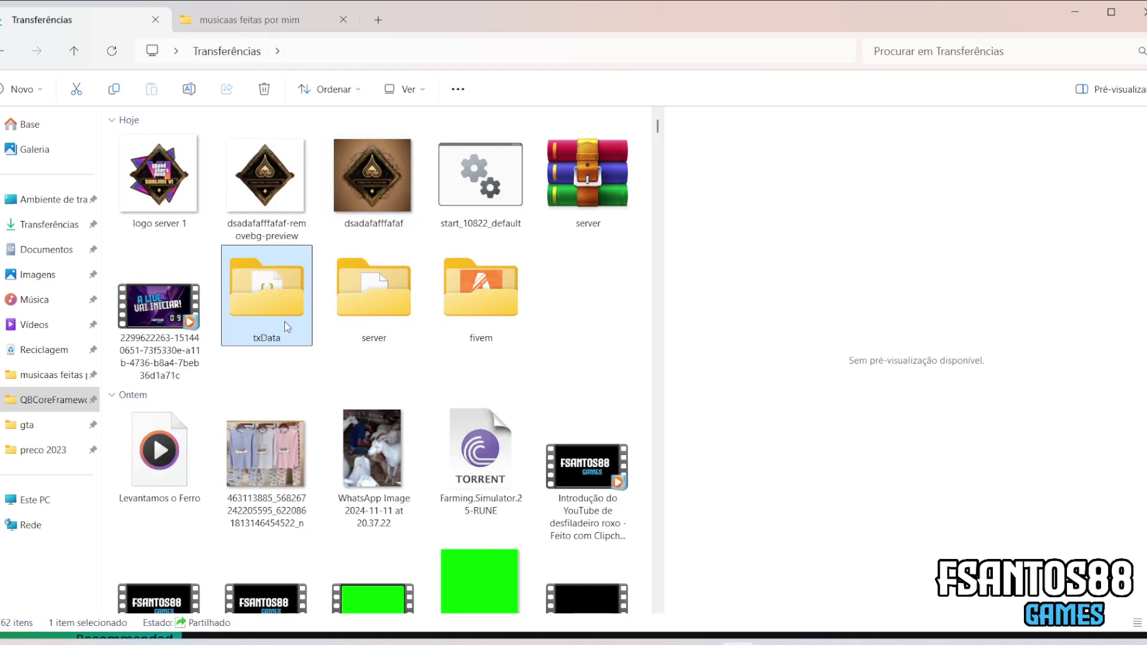
pyautogui.doubleClick(391, 308)
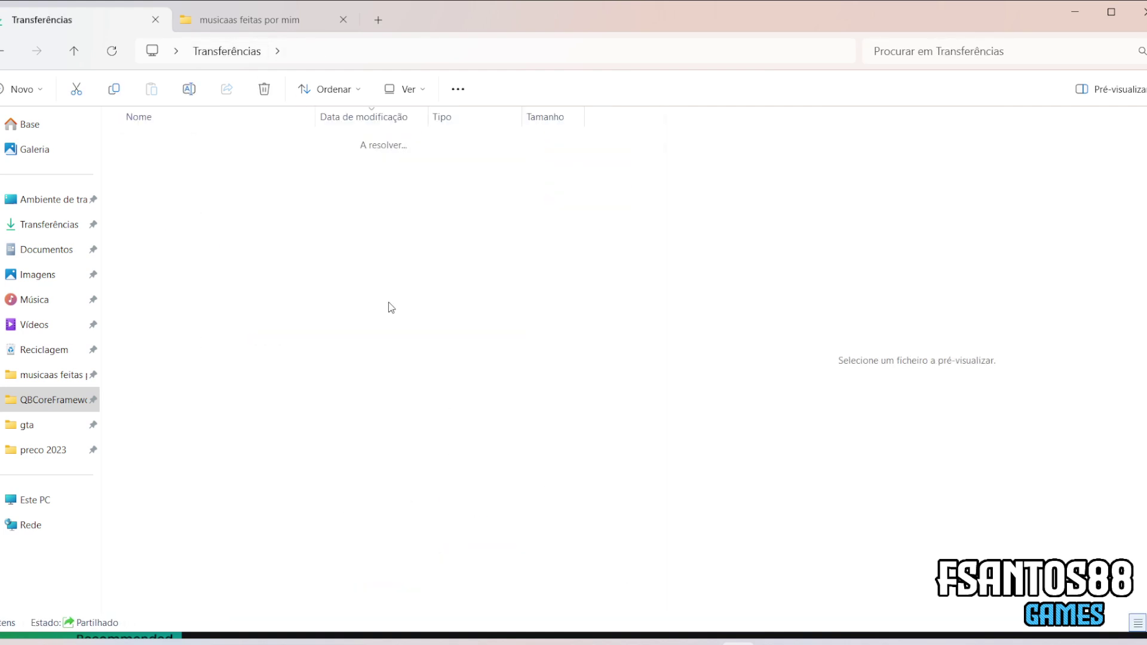
pyautogui.hotkey('alt', 'Left')
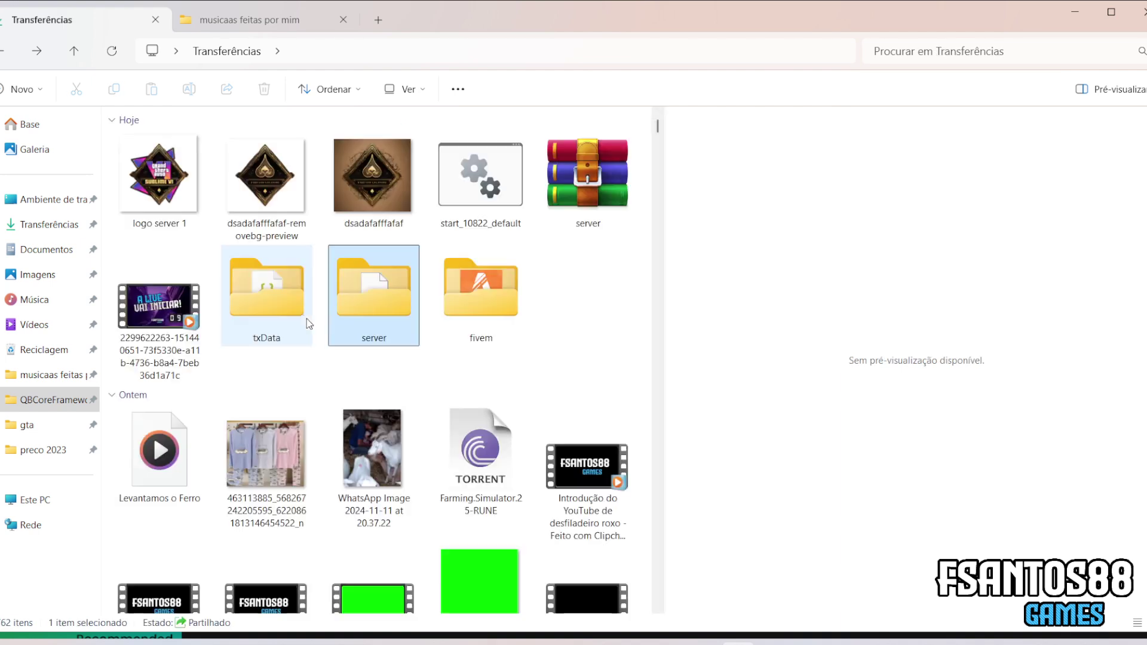
pyautogui.doubleClick(282, 302)
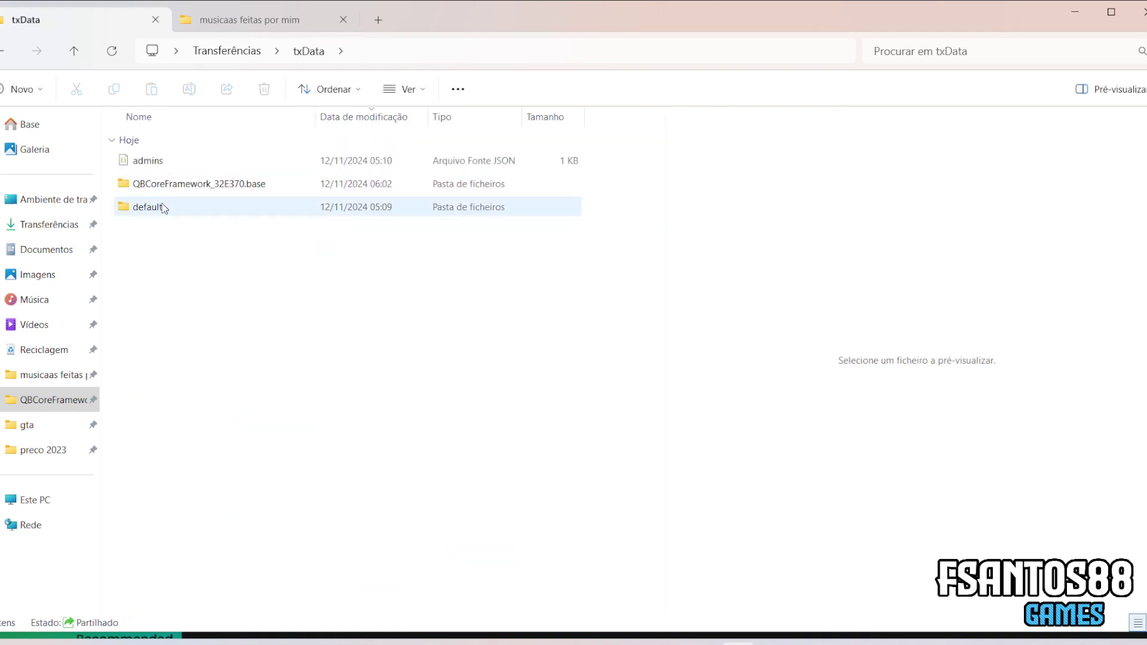
pyautogui.doubleClick(161, 185)
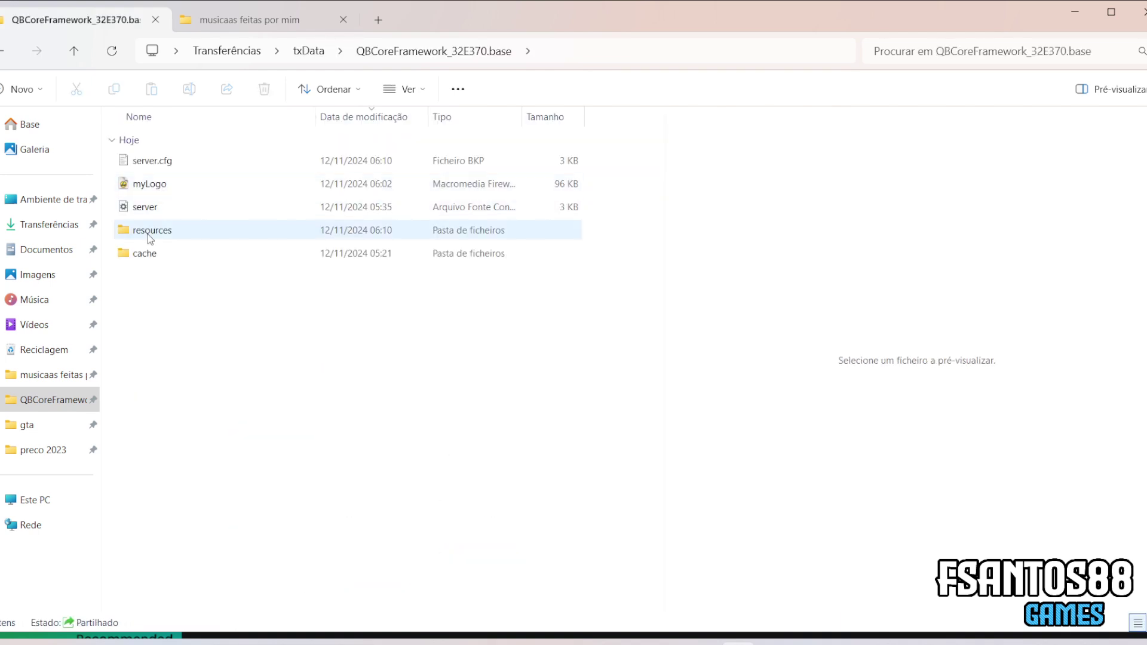
pyautogui.doubleClick(154, 230)
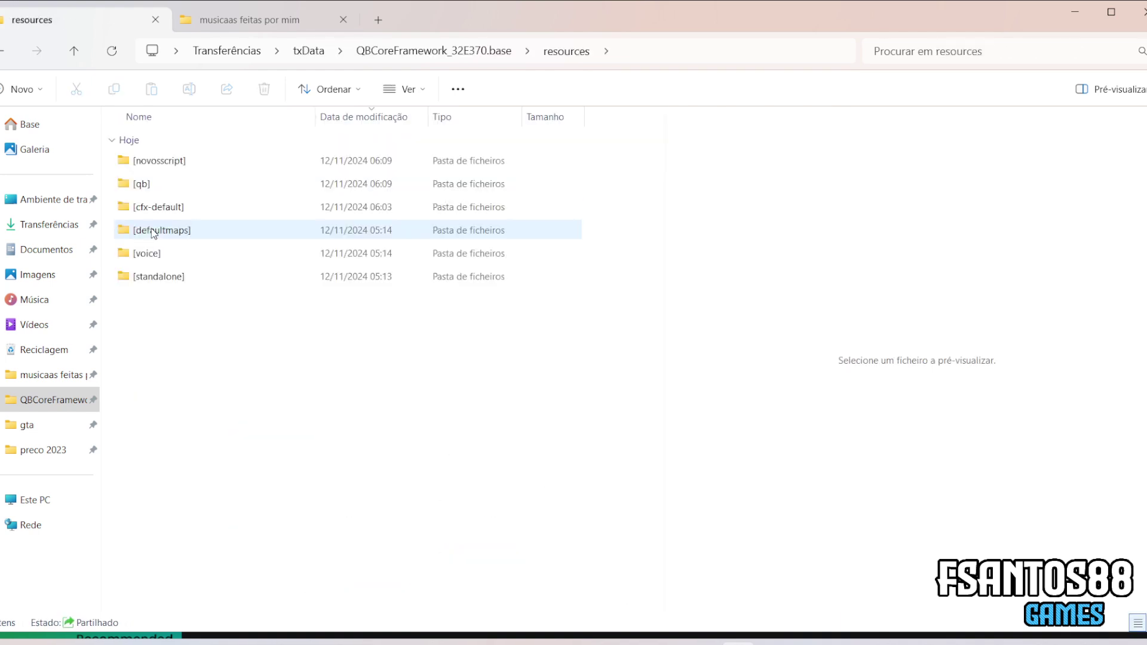
# Look through the [novosscript] and [qb] resource folders and compare them with the resource list in txAdmin.
pyautogui.doubleClick(168, 168)
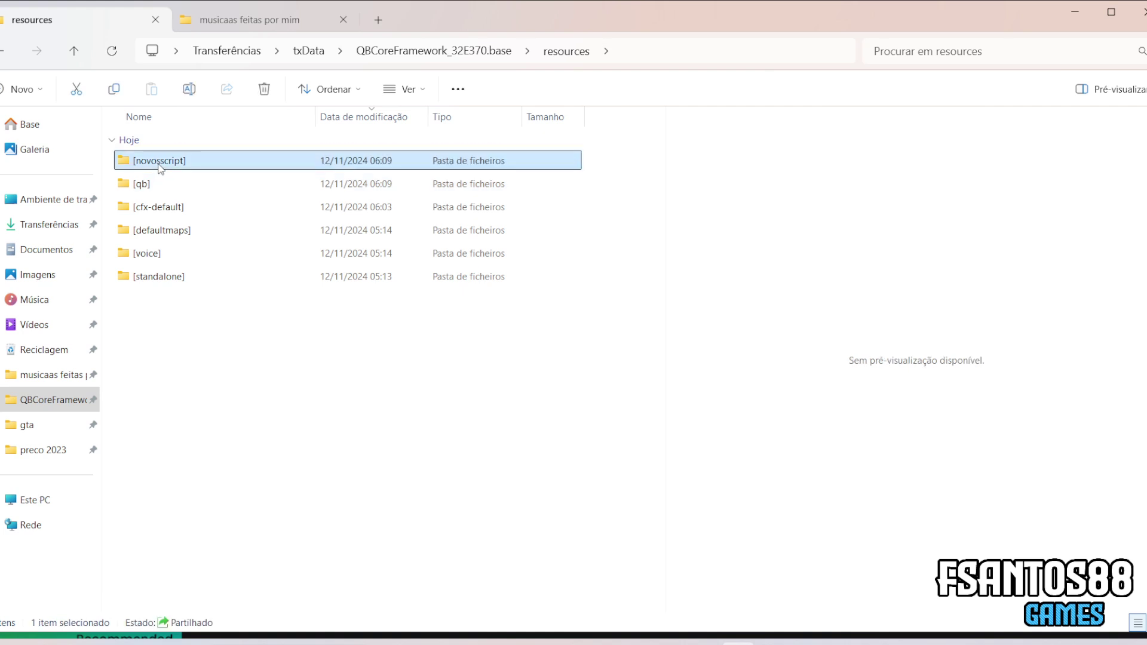
pyautogui.click(4, 51)
pyautogui.doubleClick(151, 190)
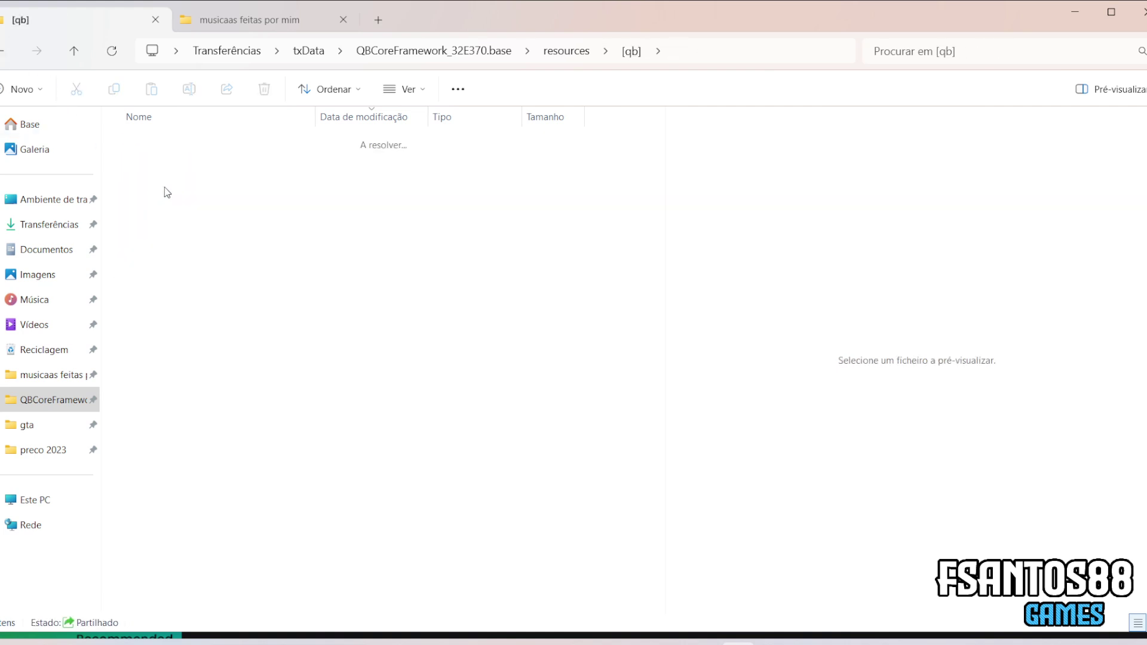
pyautogui.click(167, 164)
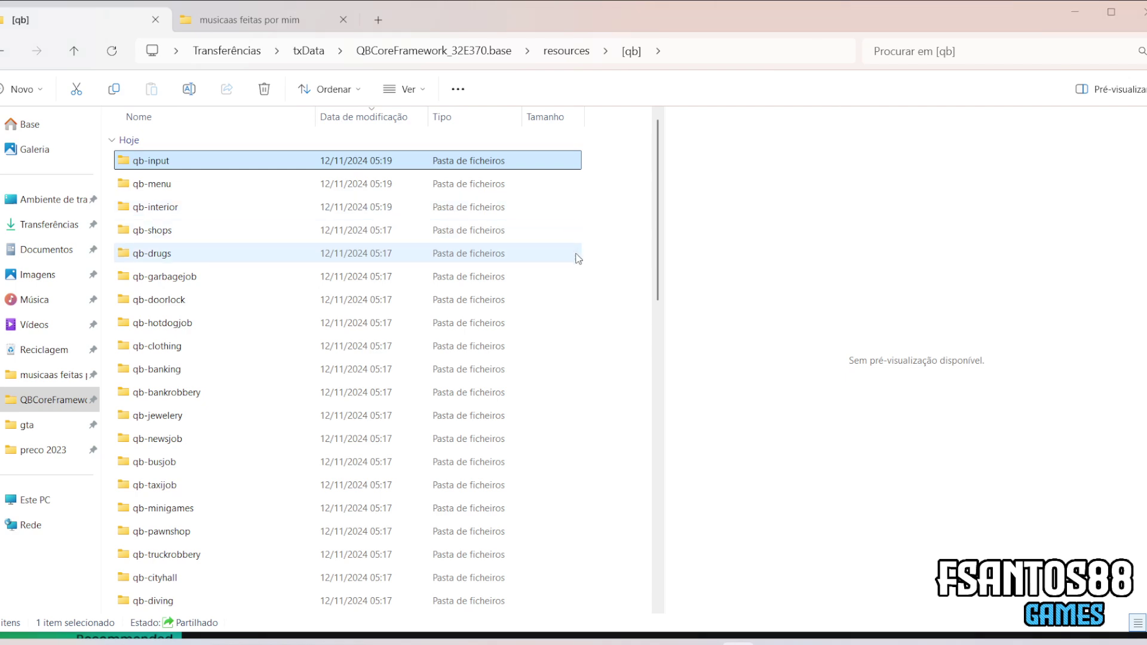
pyautogui.hotkey('alt', 'Tab')
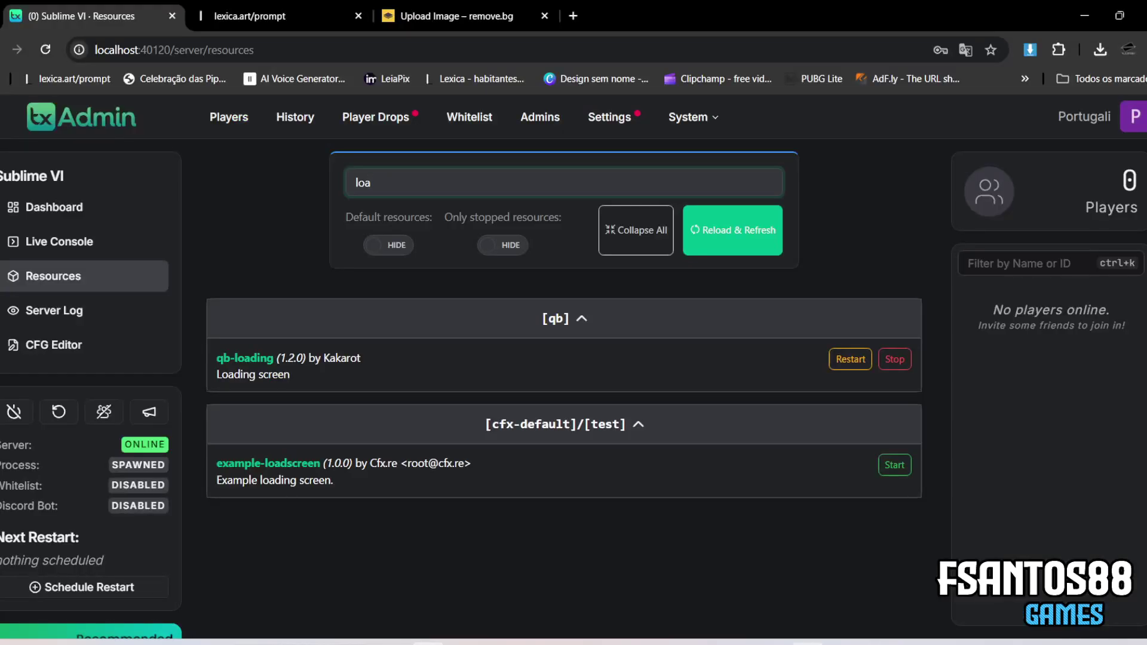
pyautogui.moveTo(807, 643)
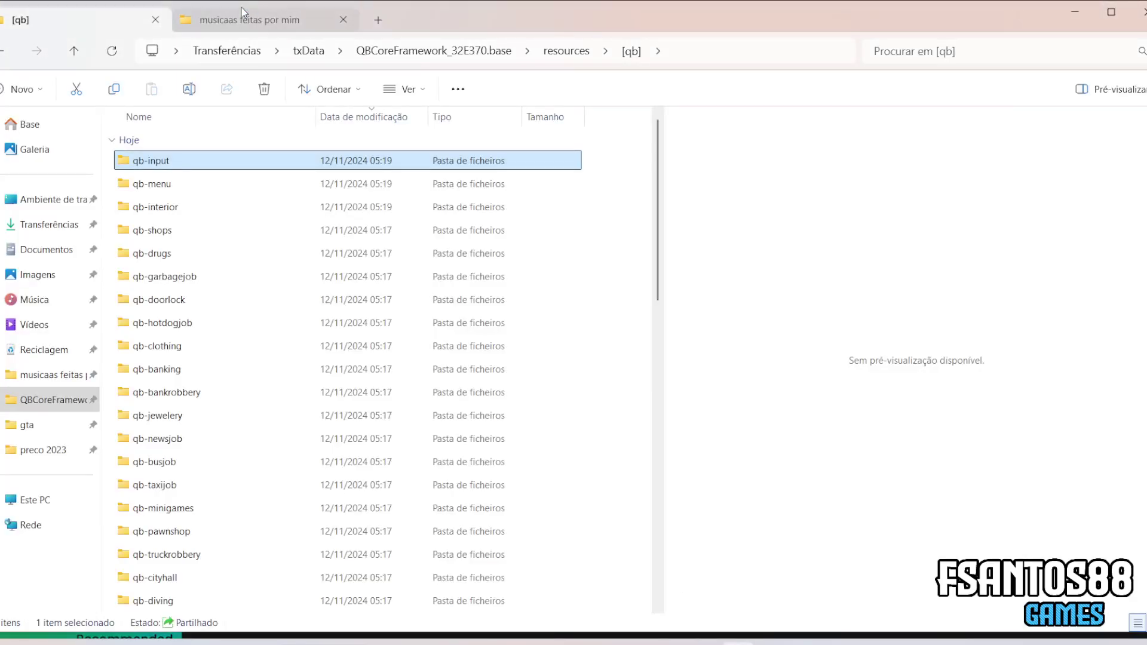
# Go from the musicaas feitas por mim folder to the fivem folder in Transferências and launch FiveM.
pyautogui.click(241, 8)
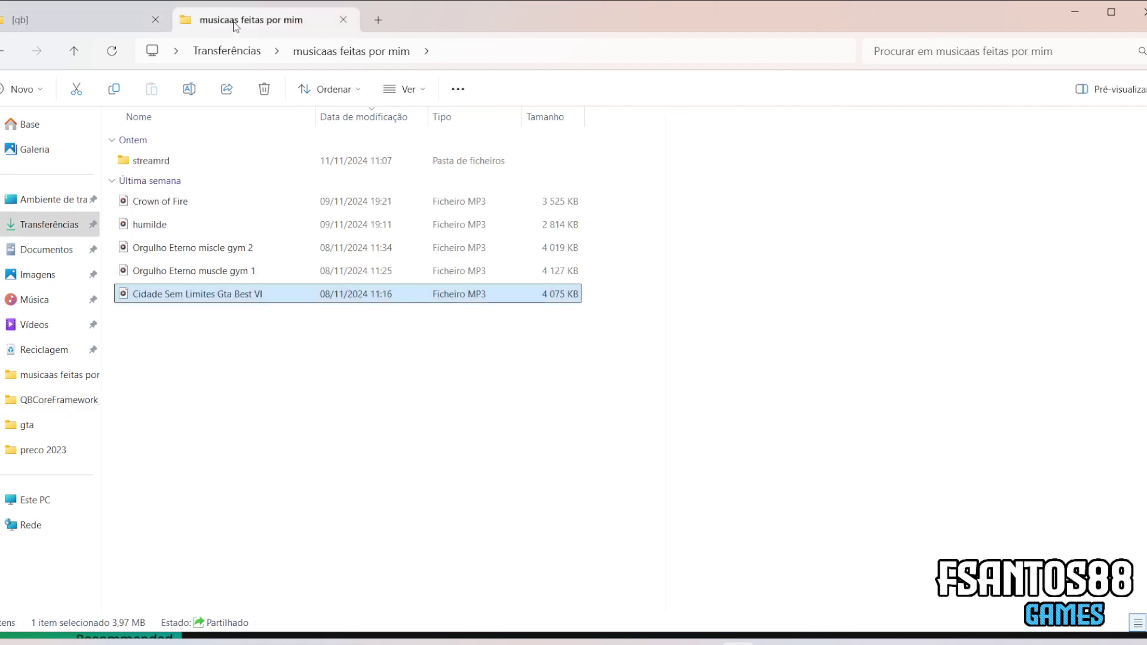
pyautogui.click(4, 56)
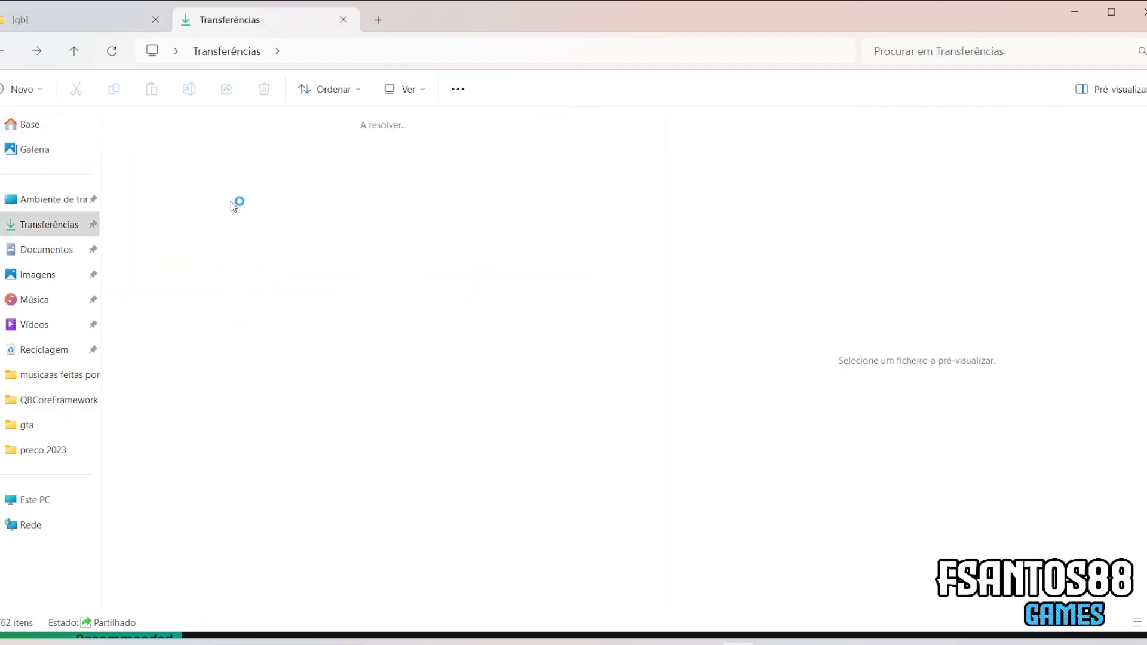
pyautogui.doubleClick(480, 293)
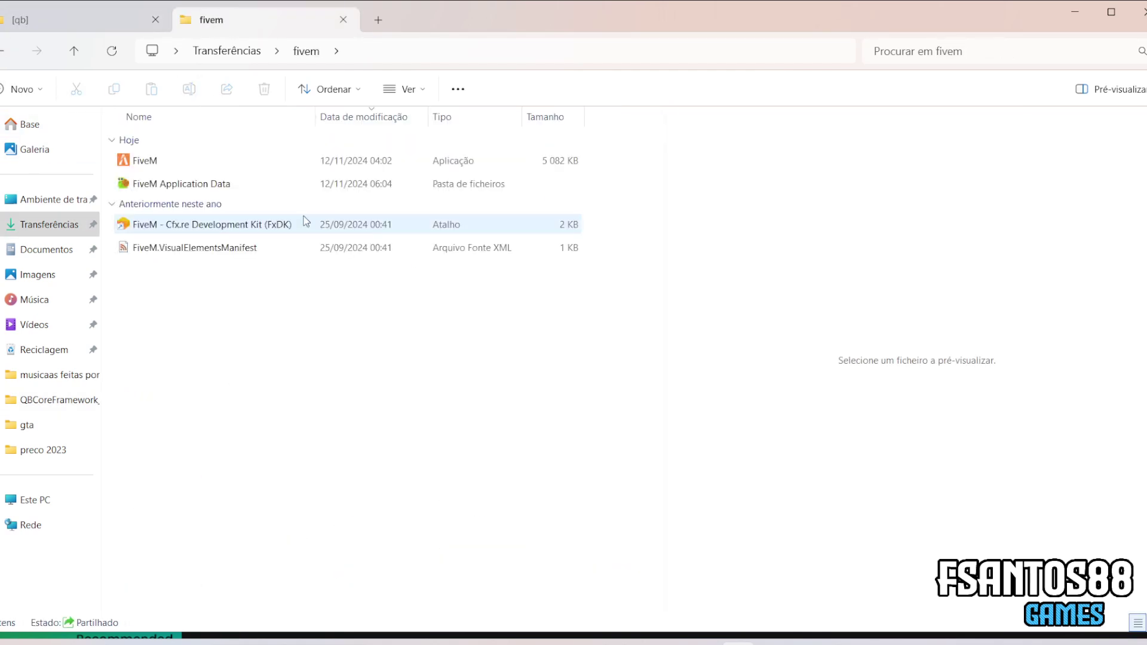
pyautogui.doubleClick(154, 163)
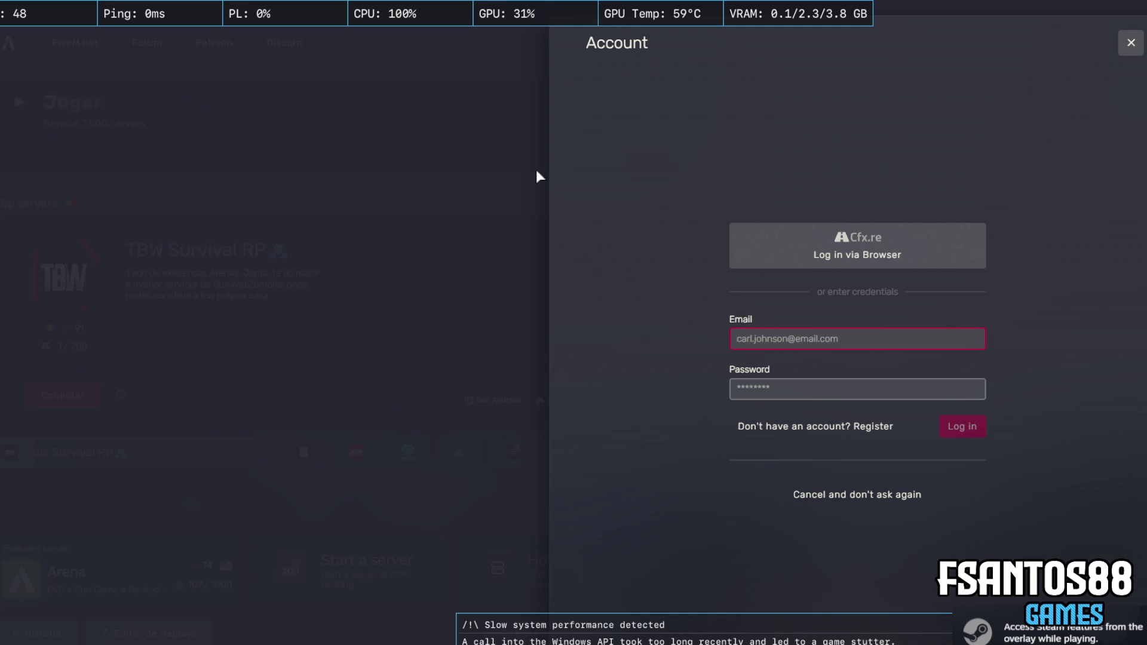
# Dismiss the account login, connect to the last connected server Sublime VI to test its loading screen, and return to the file explorer.
pyautogui.click(379, 128)
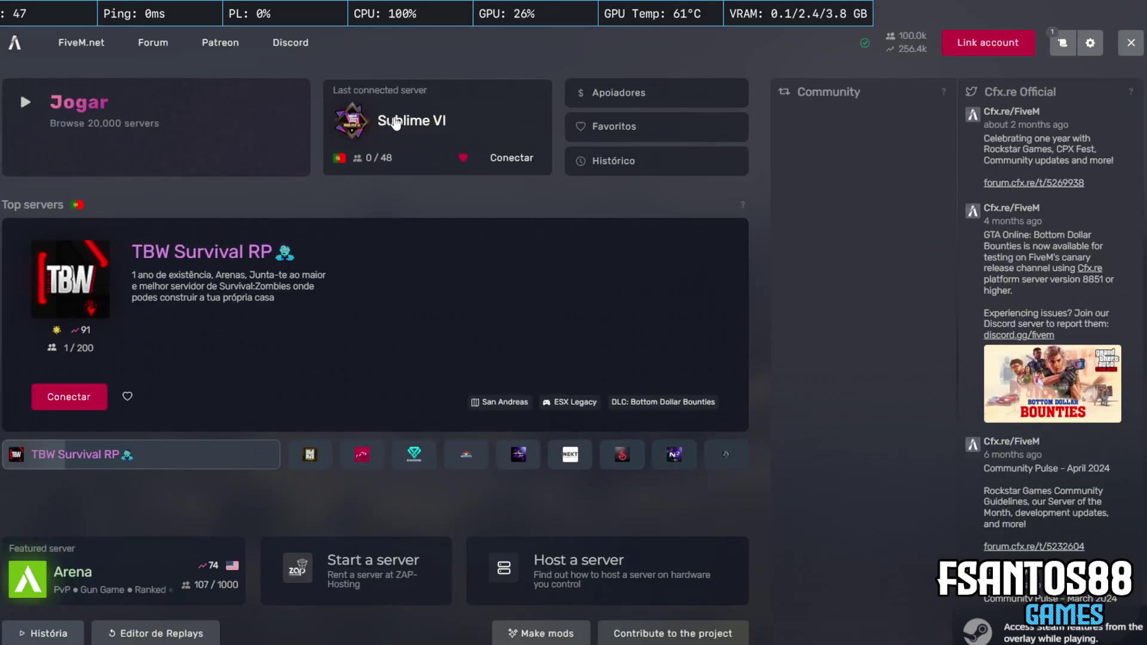
pyautogui.click(395, 124)
pyautogui.click(148, 163)
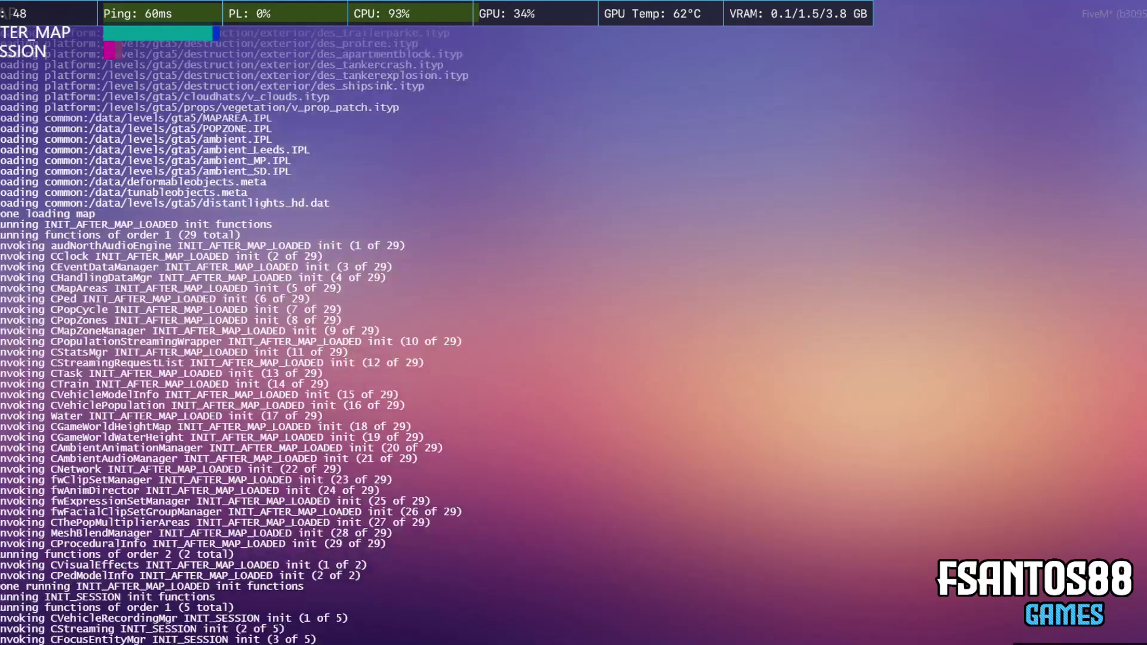
pyautogui.press('F8')
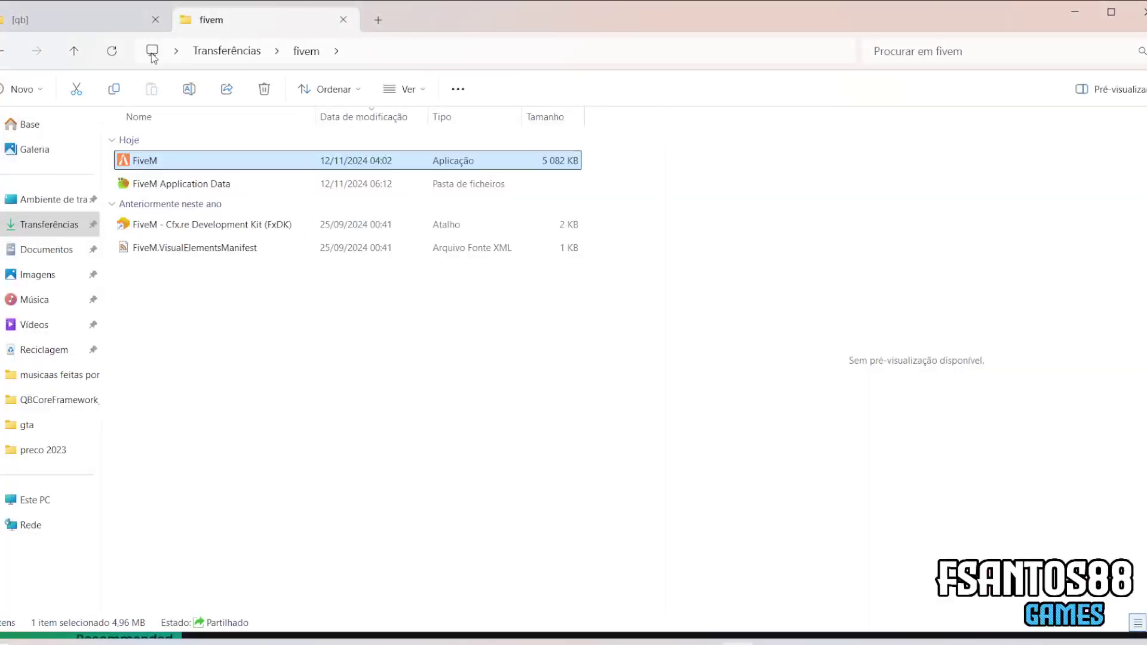
pyautogui.hotkey('alt', 'Tab')
pyautogui.press('Escape')
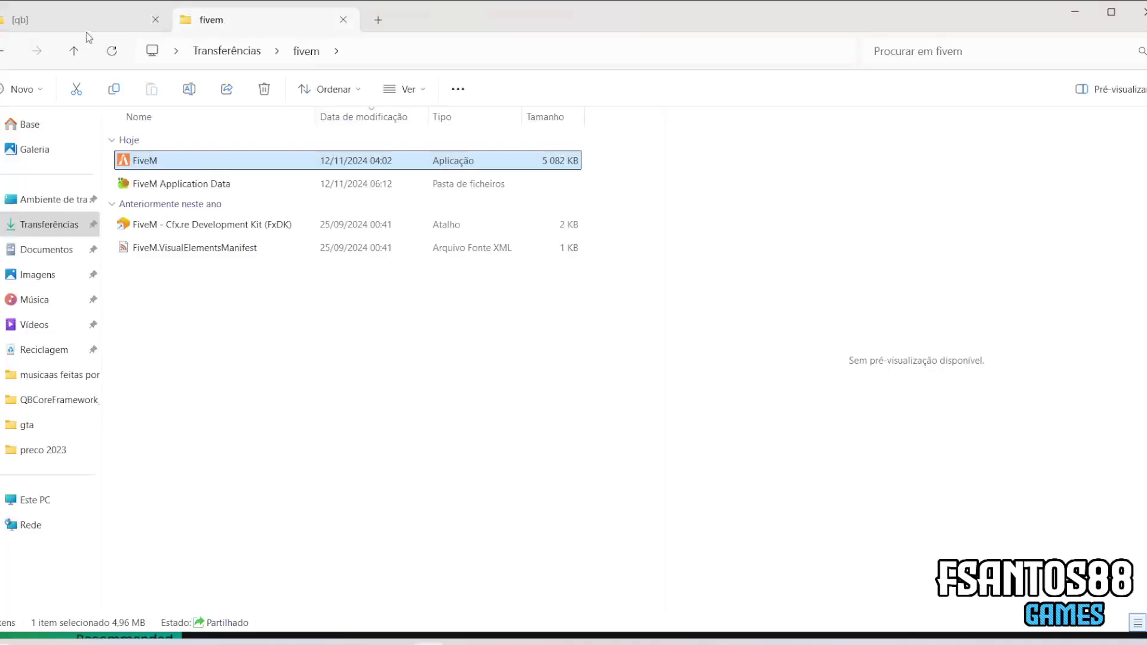
# Go back to the resources folder and check the ensure [novosscript] line in server.cfg.bkp in Visual Studio Code.
pyautogui.click(75, 24)
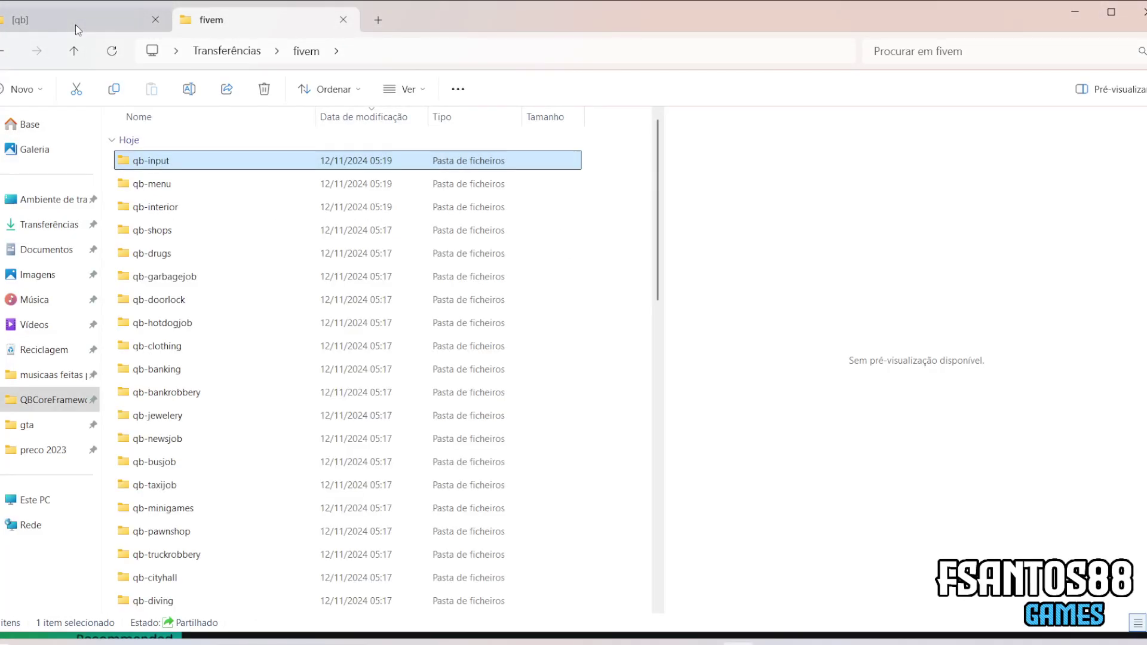
pyautogui.click(3, 53)
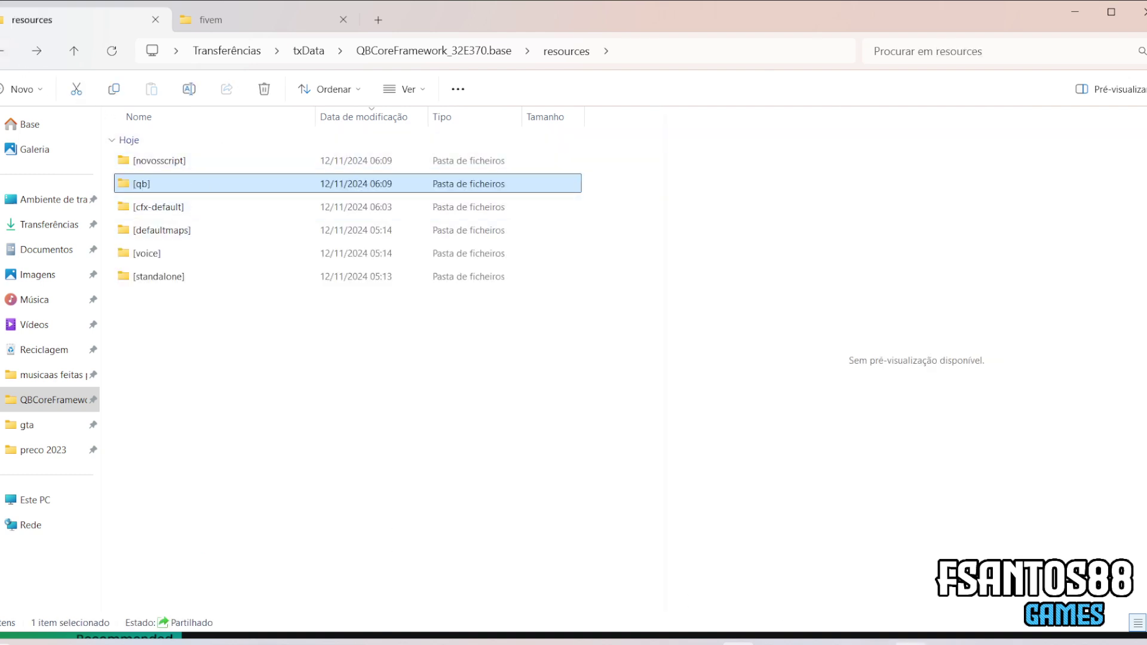
pyautogui.hotkey('alt', 'Tab')
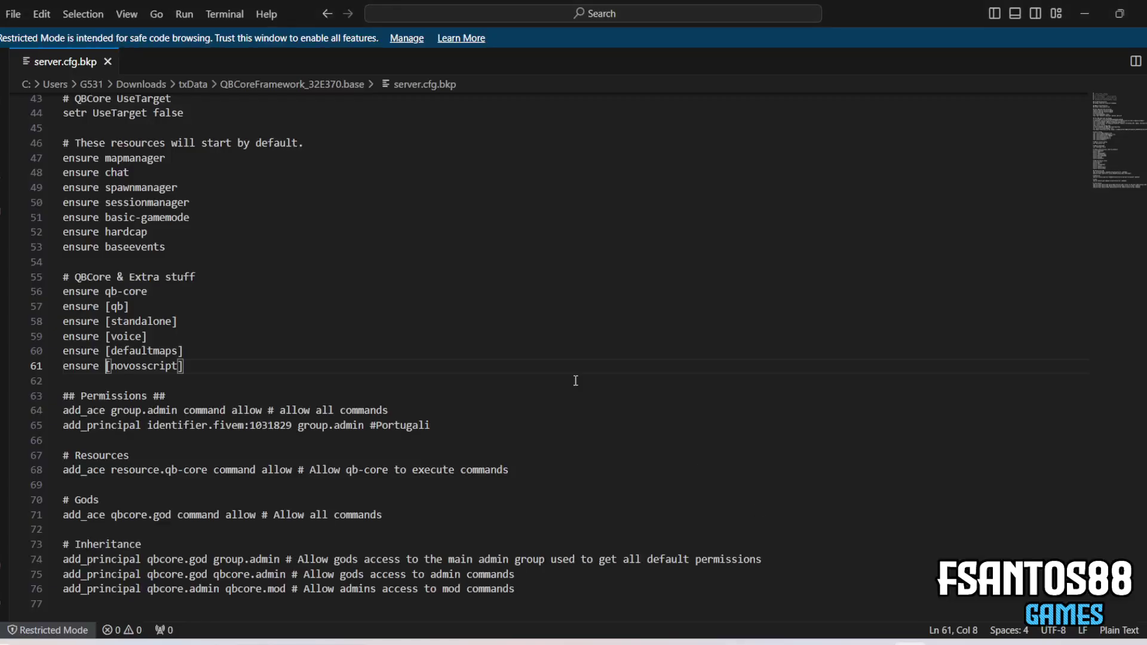
pyautogui.click(216, 366)
pyautogui.click(129, 383)
pyautogui.click(214, 366)
pyautogui.hotkey('alt', 'Tab')
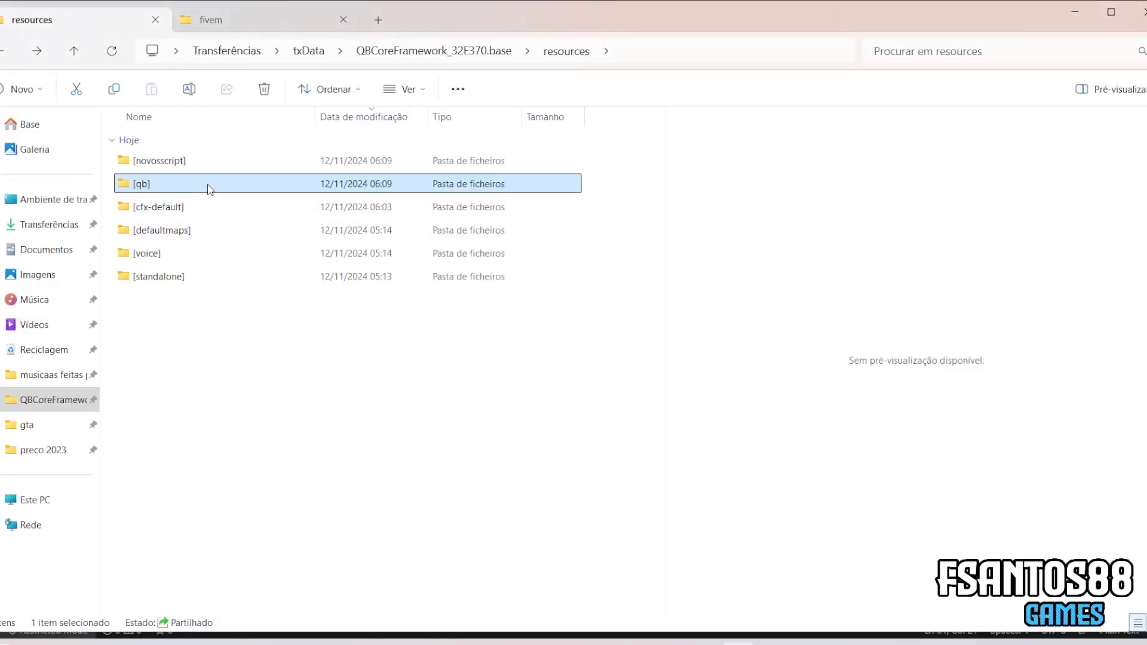
# Inspect the files of the Loadingscreen folder inside [novosscript] and return to the resources folder.
pyautogui.moveTo(172, 187)
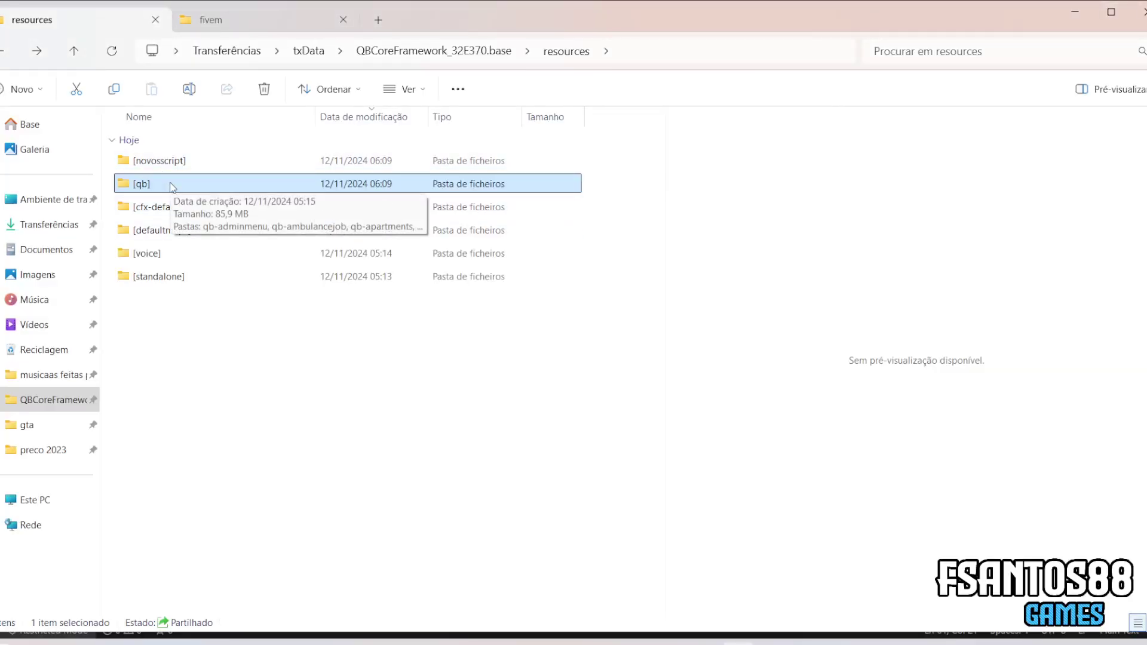
pyautogui.doubleClick(175, 163)
pyautogui.doubleClick(177, 166)
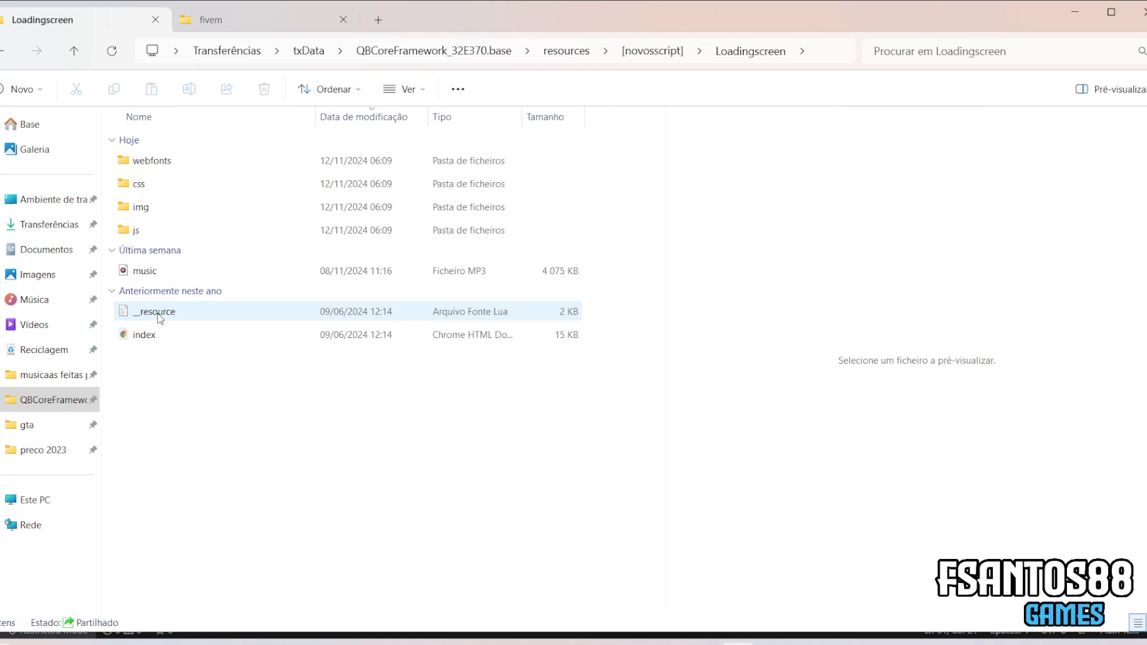
pyautogui.click(1, 54)
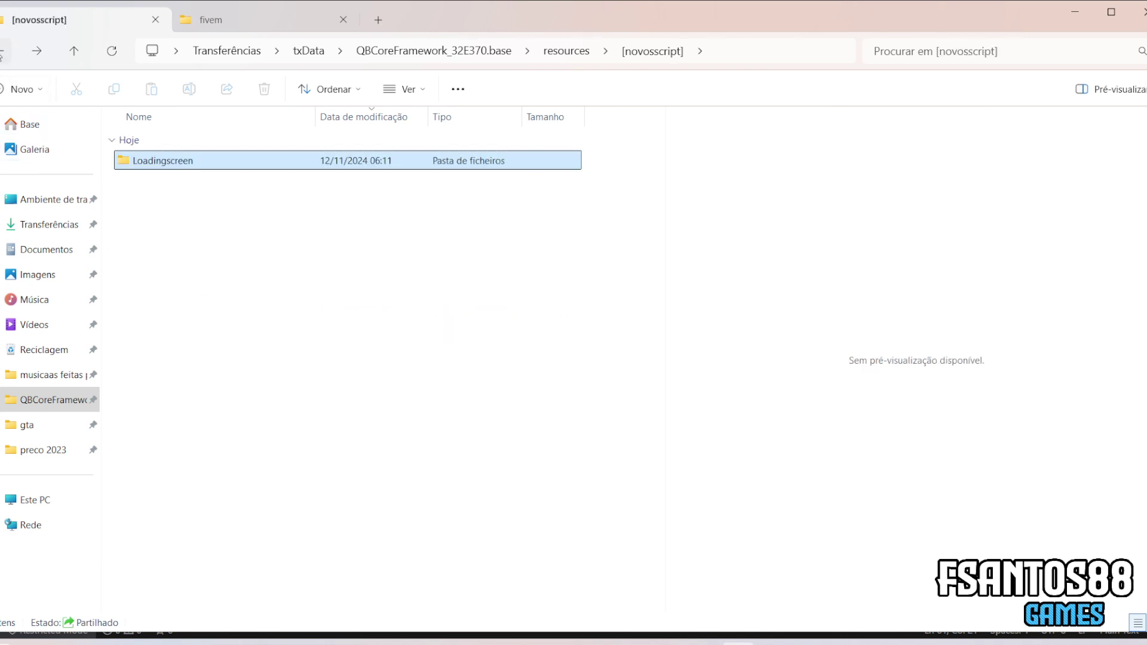
pyautogui.click(2, 54)
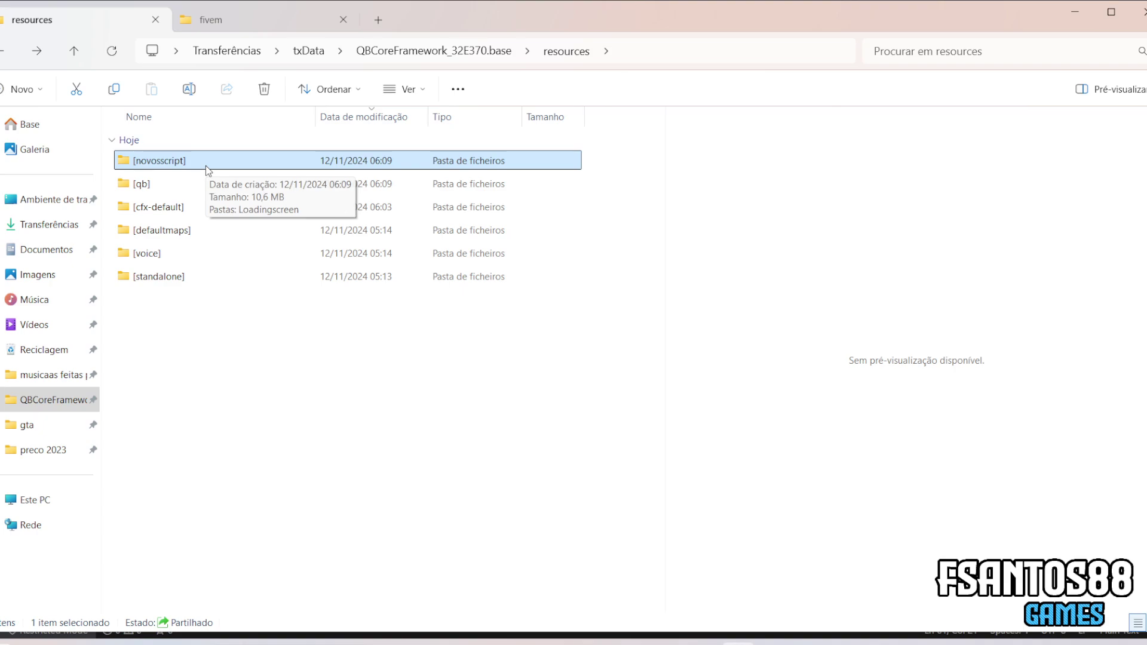
# Compare the [novosscript] folder name with its ensure line in server.cfg.bkp.
pyautogui.hotkey('alt', 'Tab')
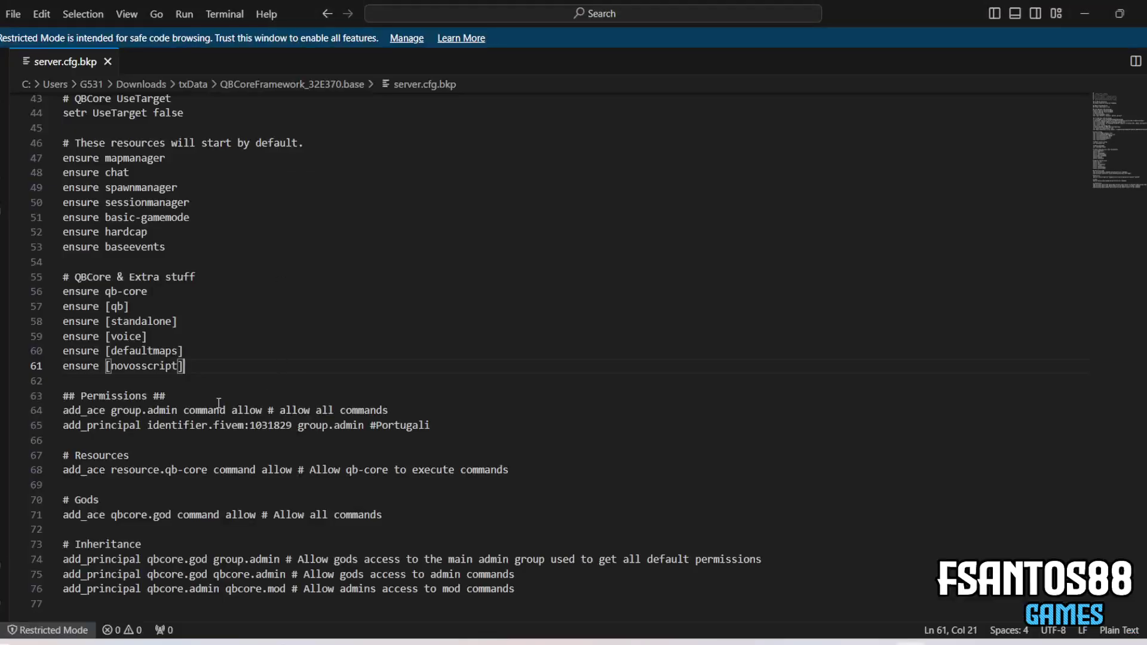
pyautogui.hotkey('alt', 'Tab')
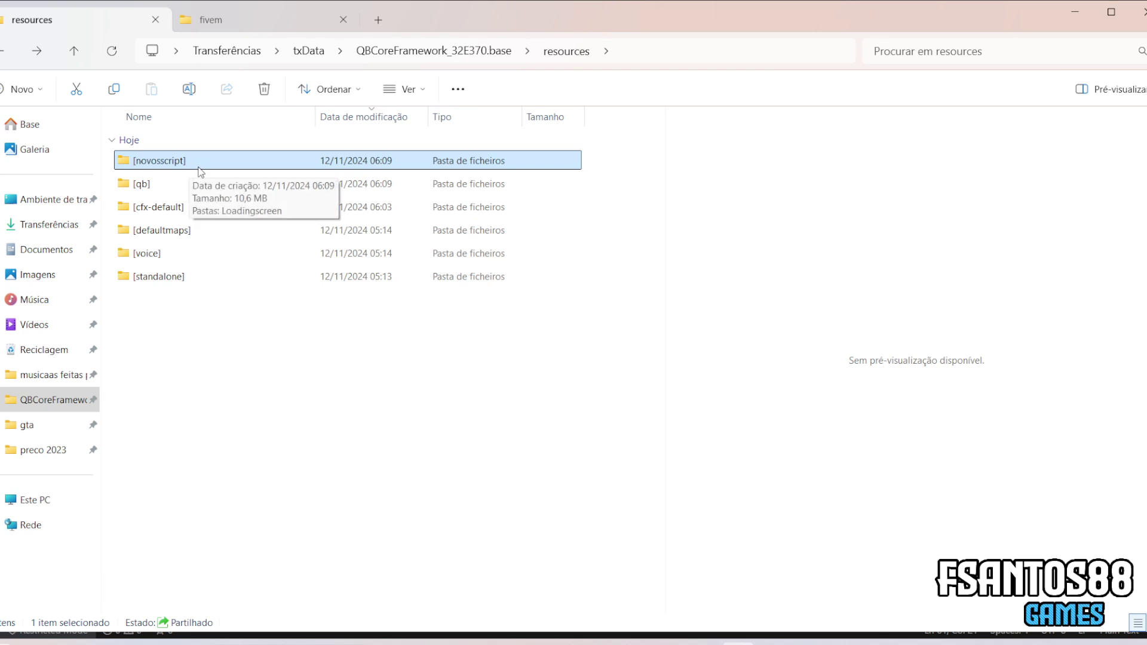
pyautogui.hotkey('alt', 'Tab')
pyautogui.hotkey('alt', 'Tab')
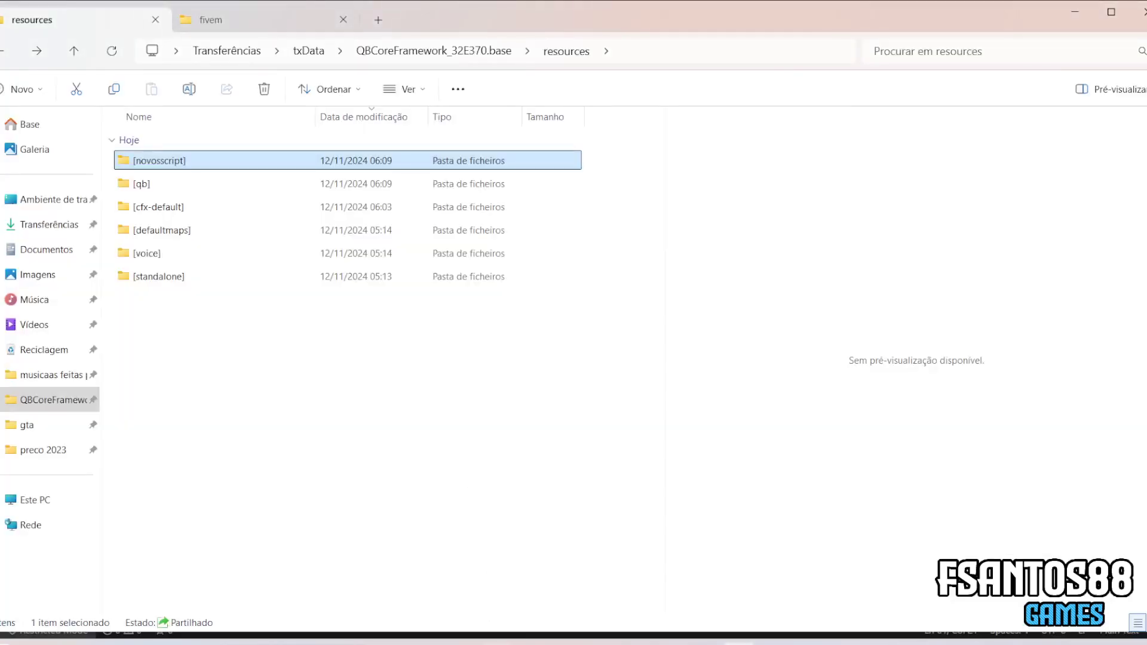
# Restart the server from txAdmin and check the startup output in the Cfx.re Server console.
pyautogui.hotkey('alt', 'Tab')
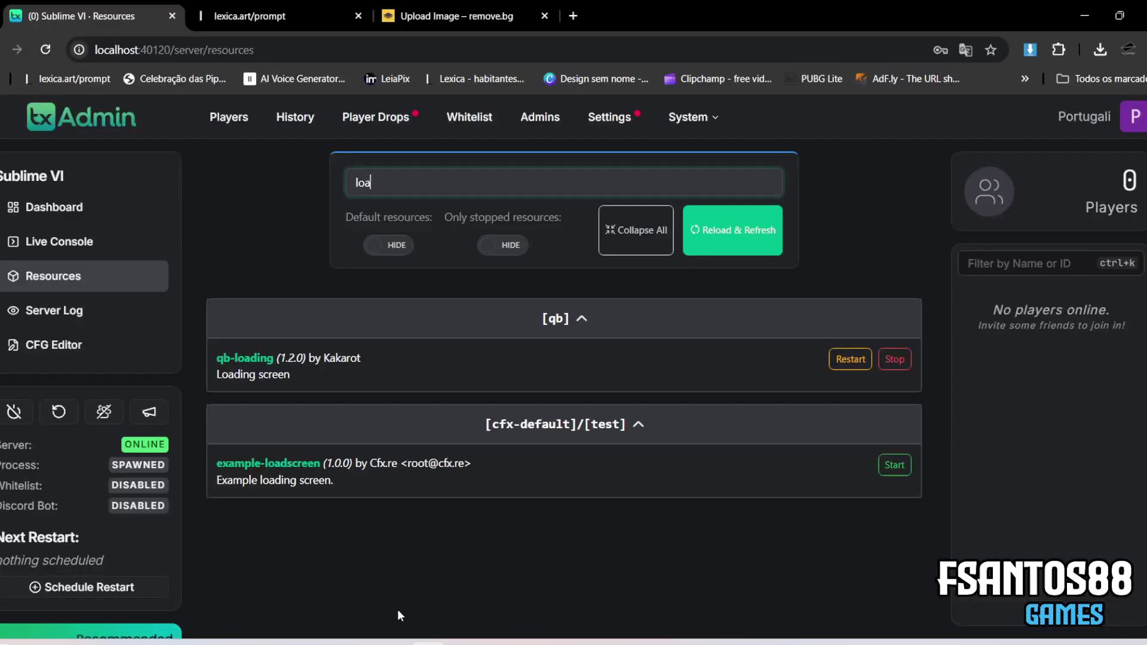
pyautogui.click(59, 412)
pyautogui.click(716, 396)
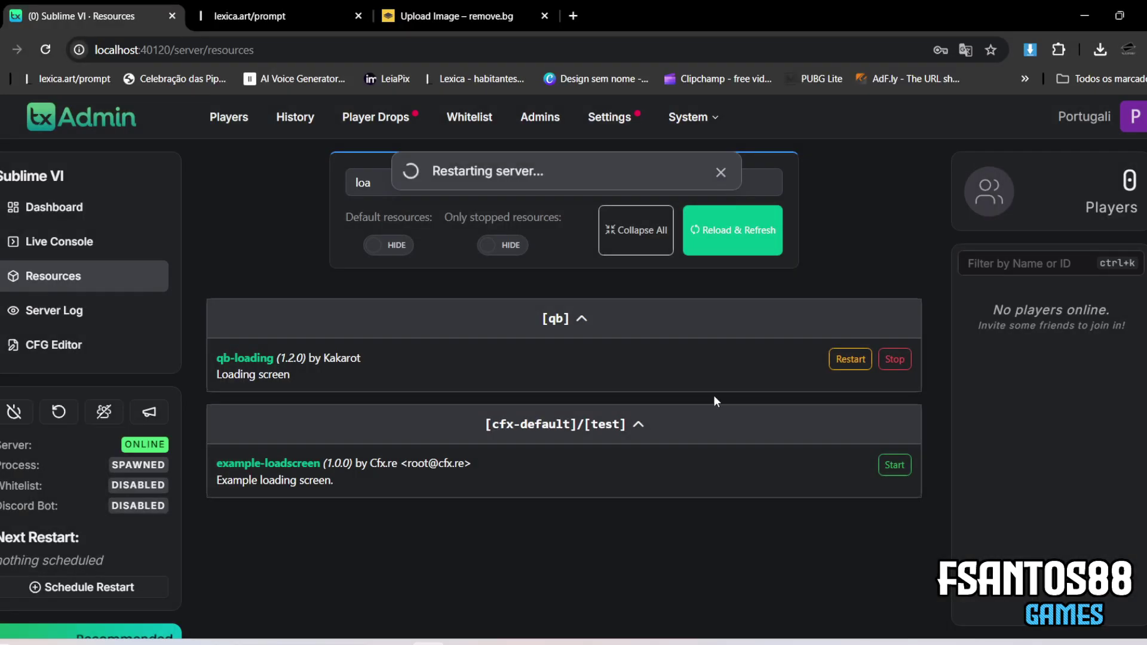
pyautogui.hotkey('alt', 'Tab')
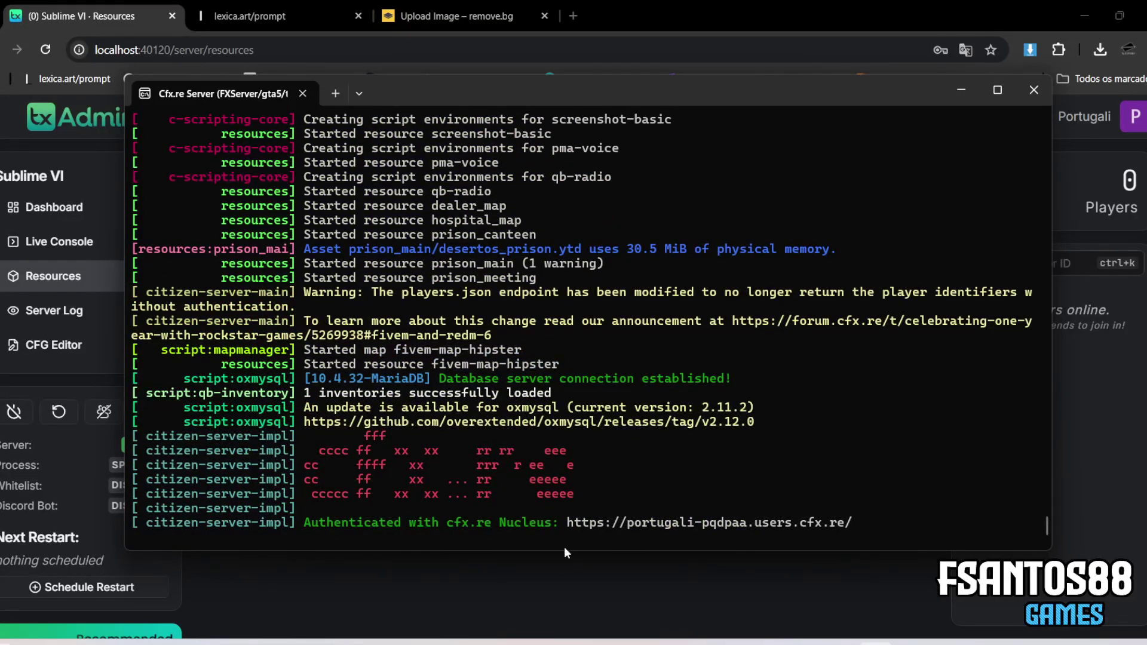
pyautogui.click(564, 553)
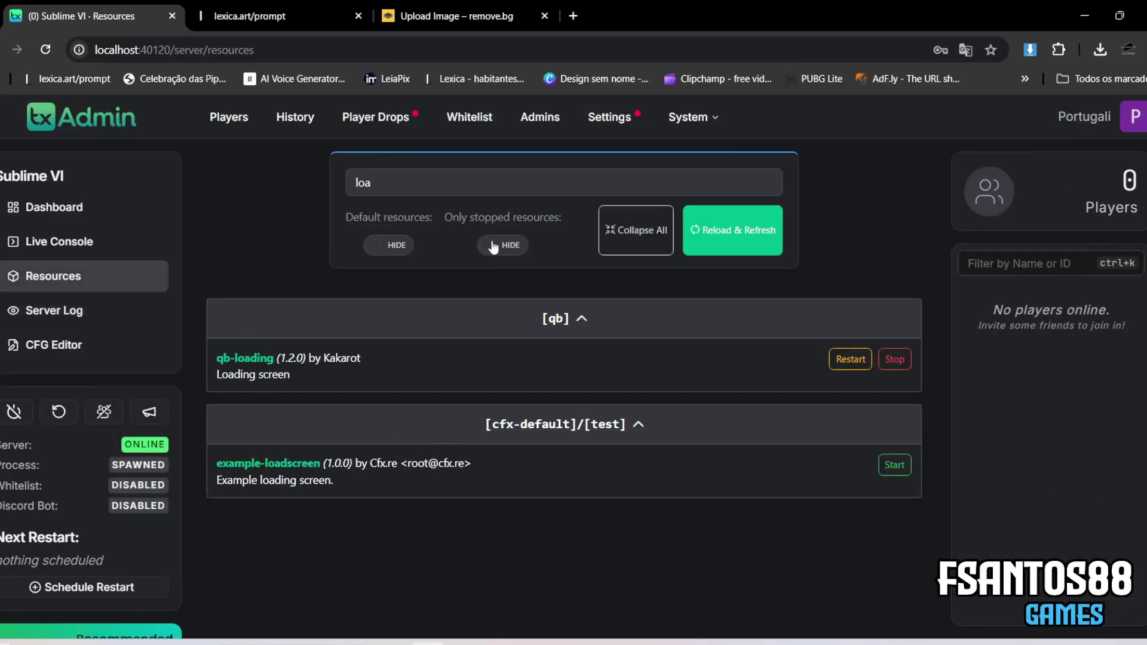
# Clear the txAdmin resource search, reload the page and search the resources for loa.
pyautogui.press('BackSpace')
pyautogui.press('BackSpace')
pyautogui.press('BackSpace')
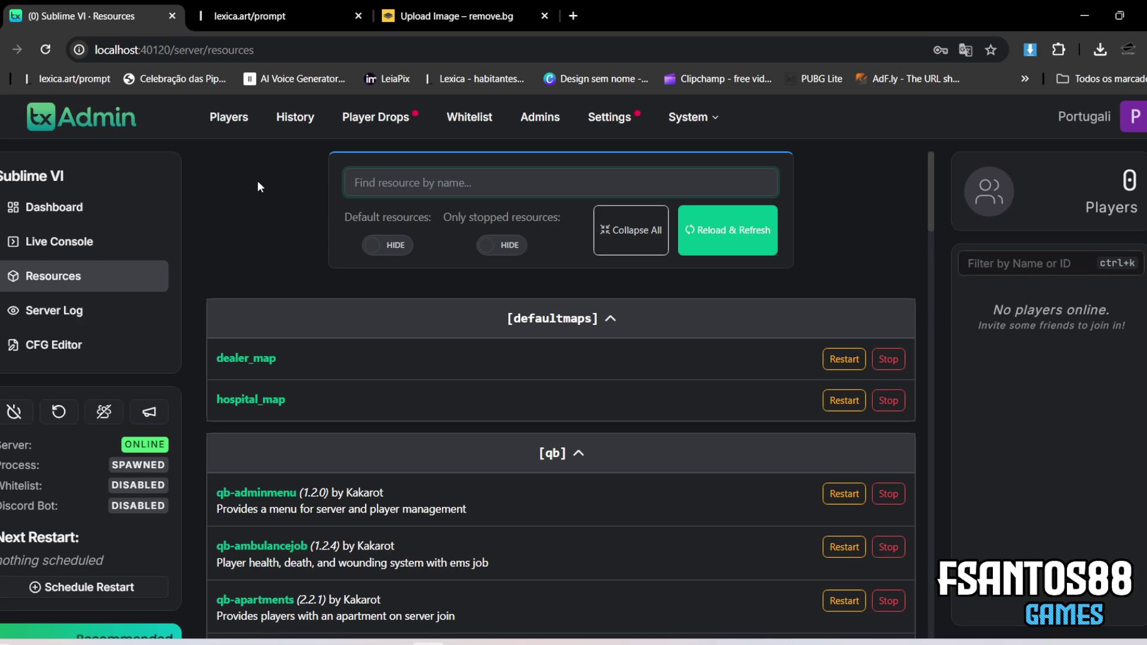
pyautogui.press('F5')
pyautogui.click(417, 188)
pyautogui.write('loa')
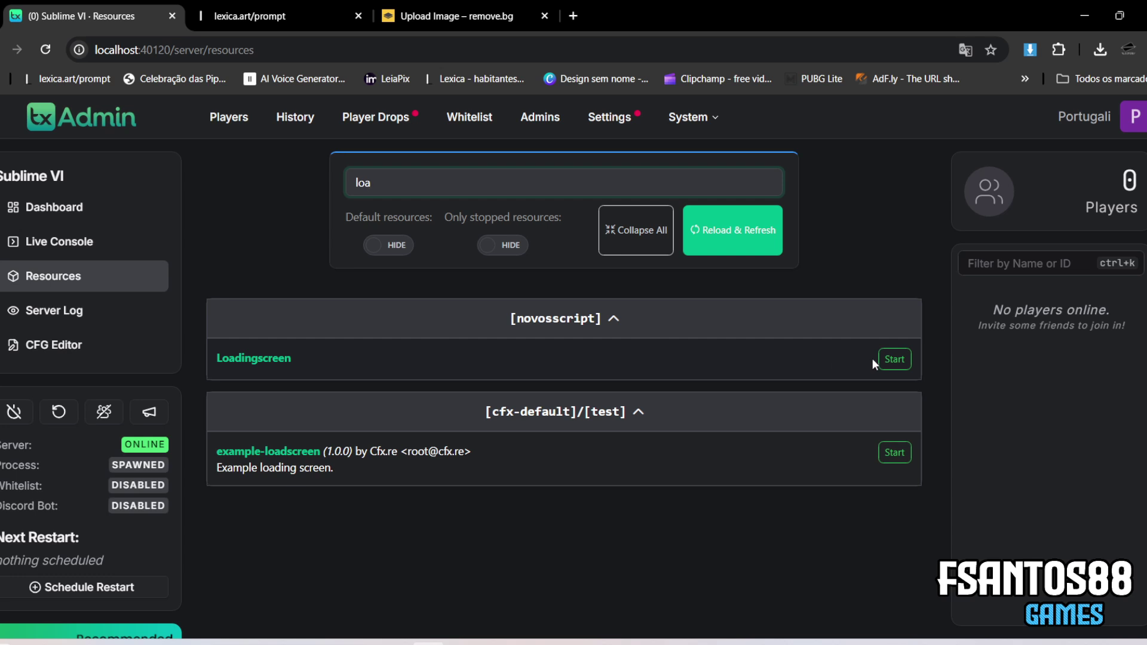
# Start the Loadingscreen resource under [novosscript] in txAdmin and check the Cfx.re Server console.
pyautogui.click(890, 367)
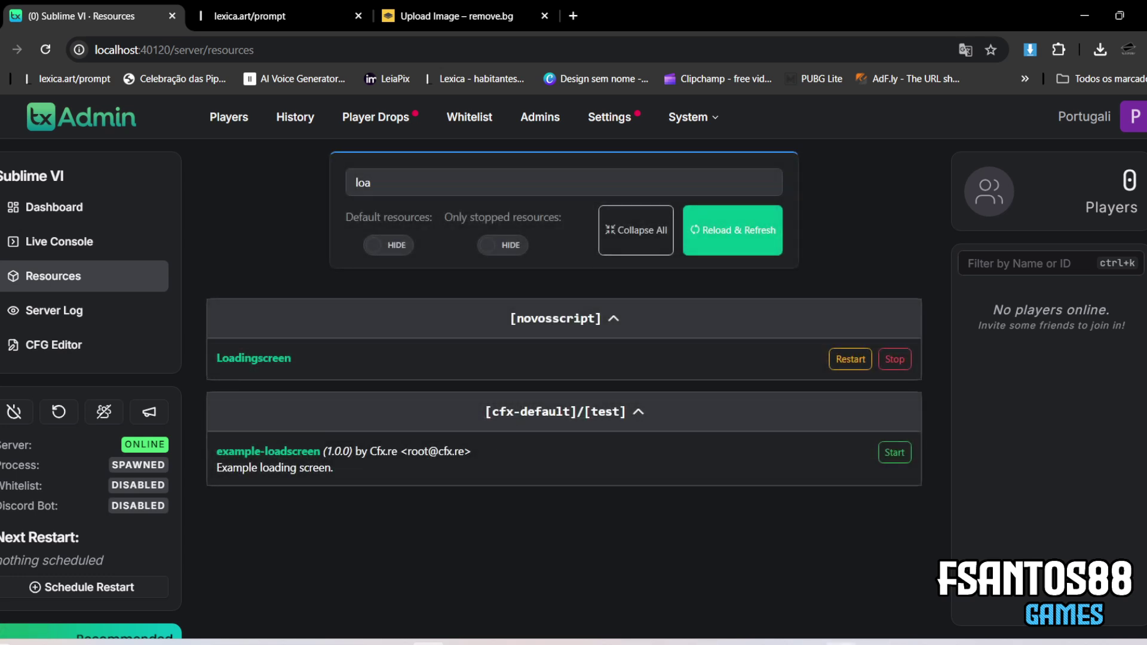
pyautogui.click(876, 568)
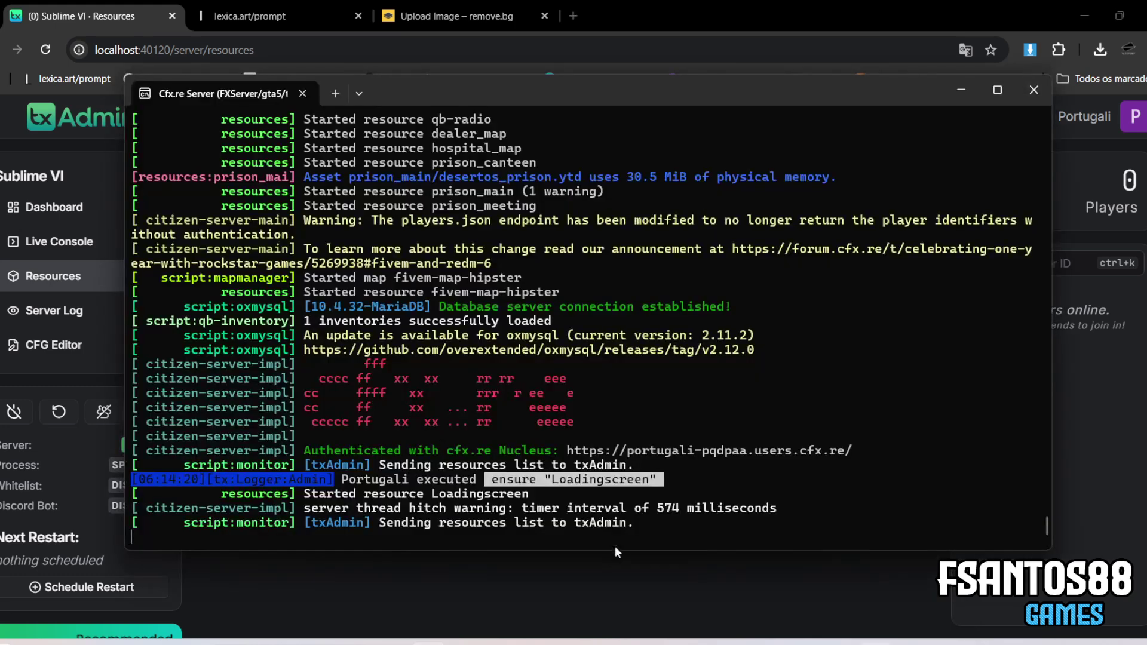
# Switch back to the file explorer showing the server's resources folder with [novosscript] and [qb].
pyautogui.hotkey('alt', 'Tab')
pyautogui.press('Tab')
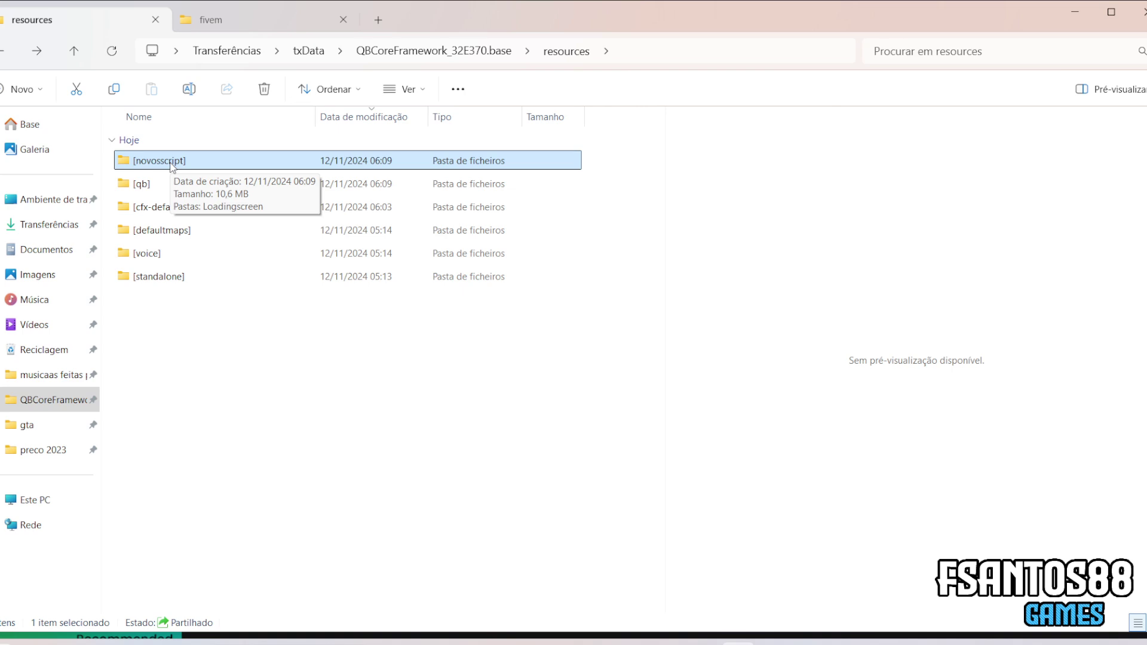
pyautogui.hotkey('alt', 'Tab')
pyautogui.press('Tab')
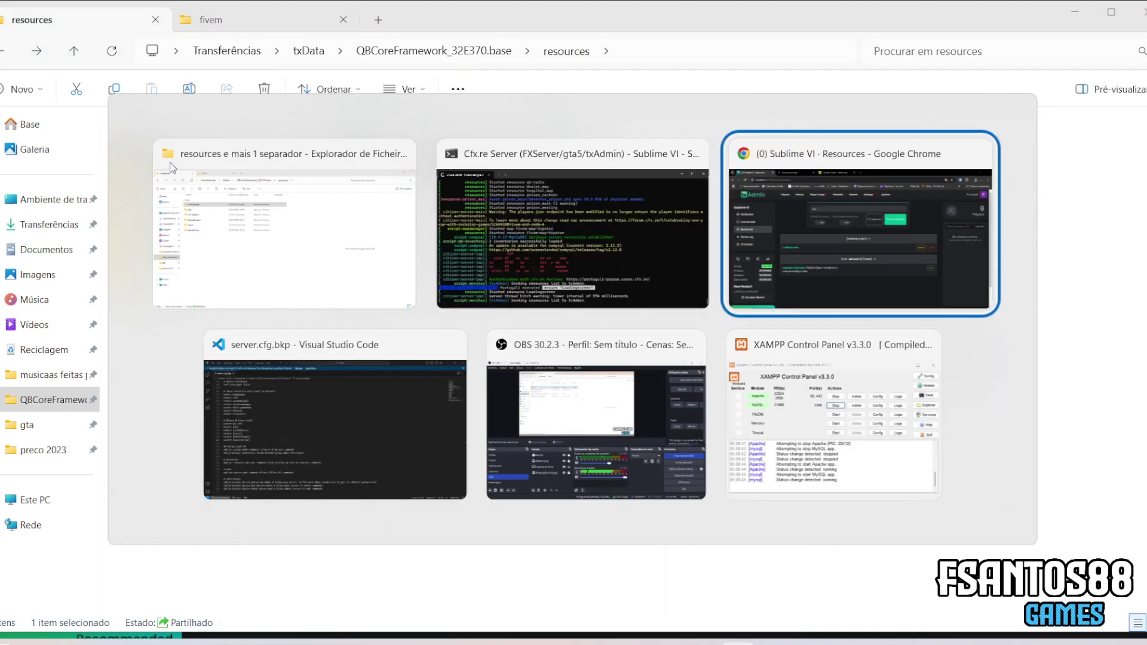
pyautogui.hotkey('alt', 'Tab')
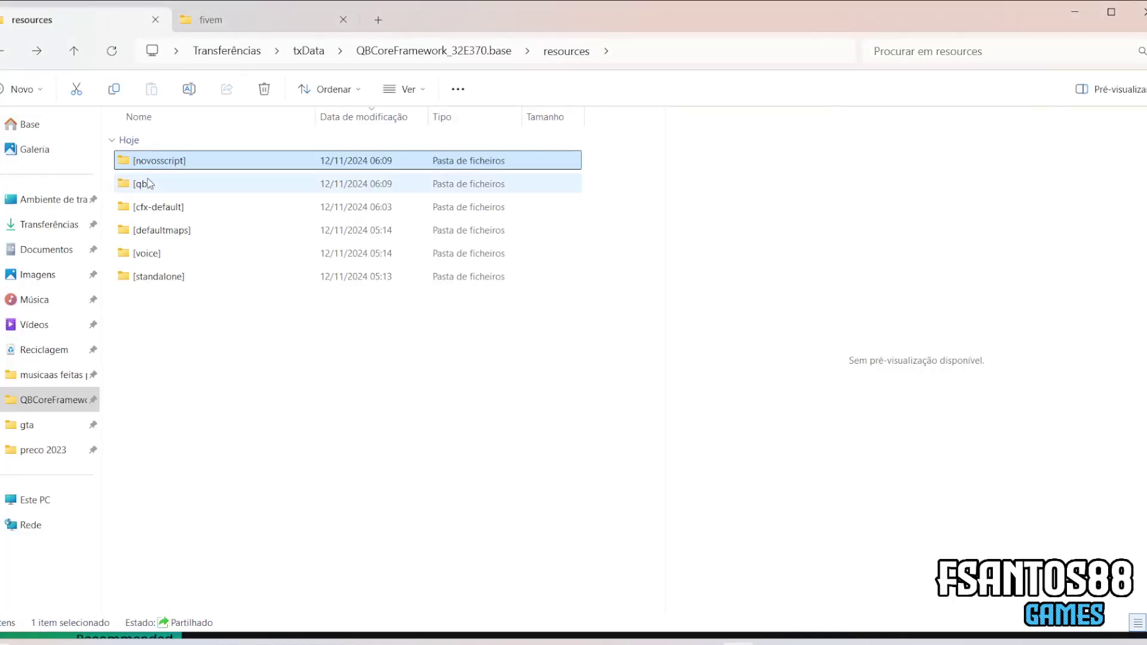
# Look through the [qb] and [novosscript] folders in resources and compare them with the resource list in txAdmin.
pyautogui.doubleClick(147, 182)
pyautogui.press('BackSpace')
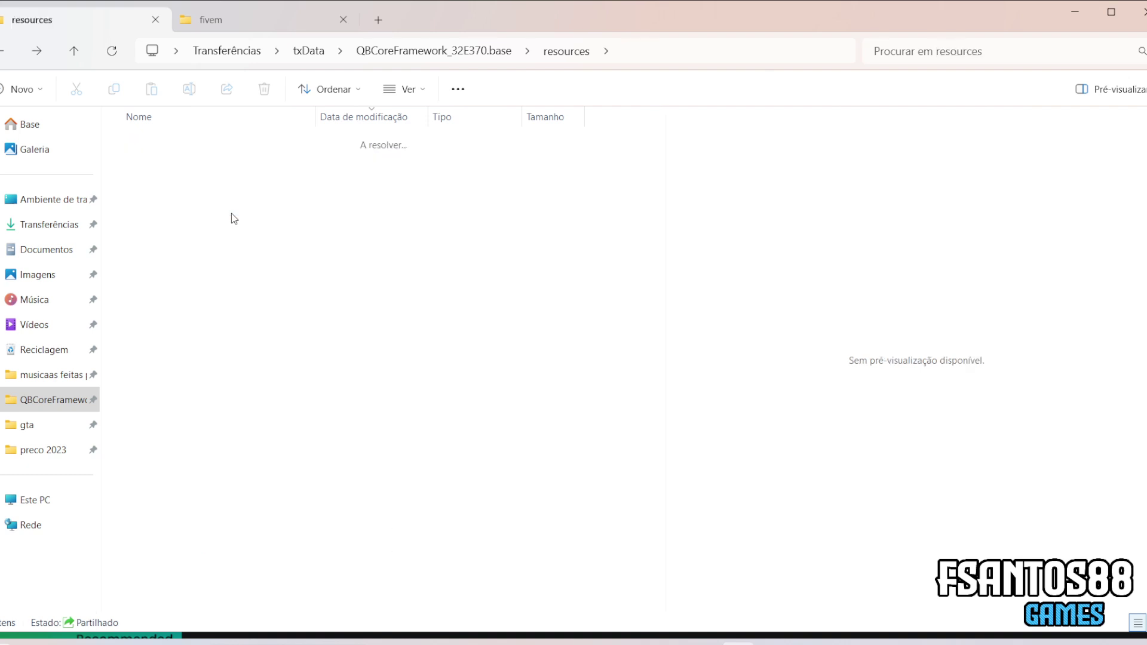
pyautogui.click(176, 167)
pyautogui.doubleClick(175, 166)
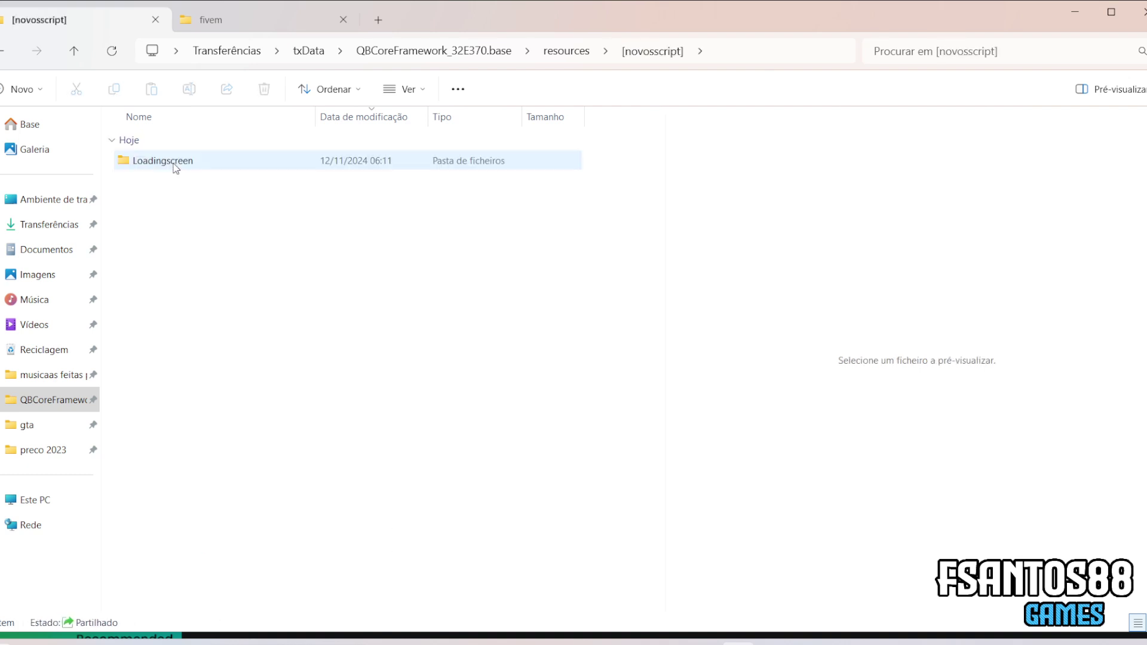
pyautogui.click(2, 55)
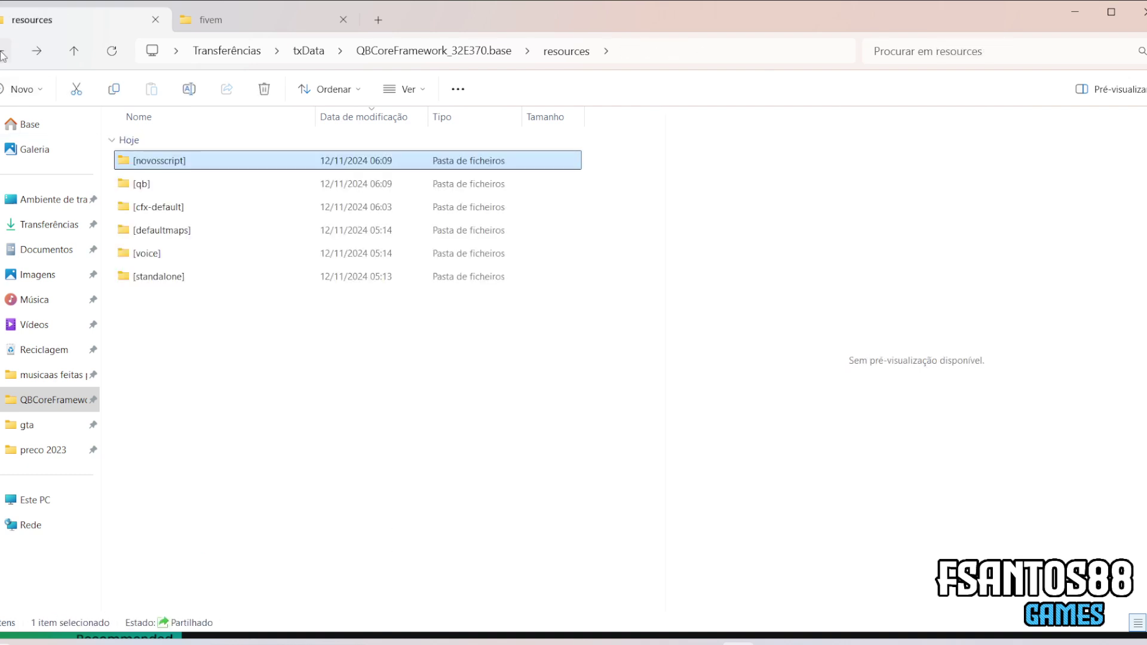
pyautogui.hotkey('alt', 'Tab')
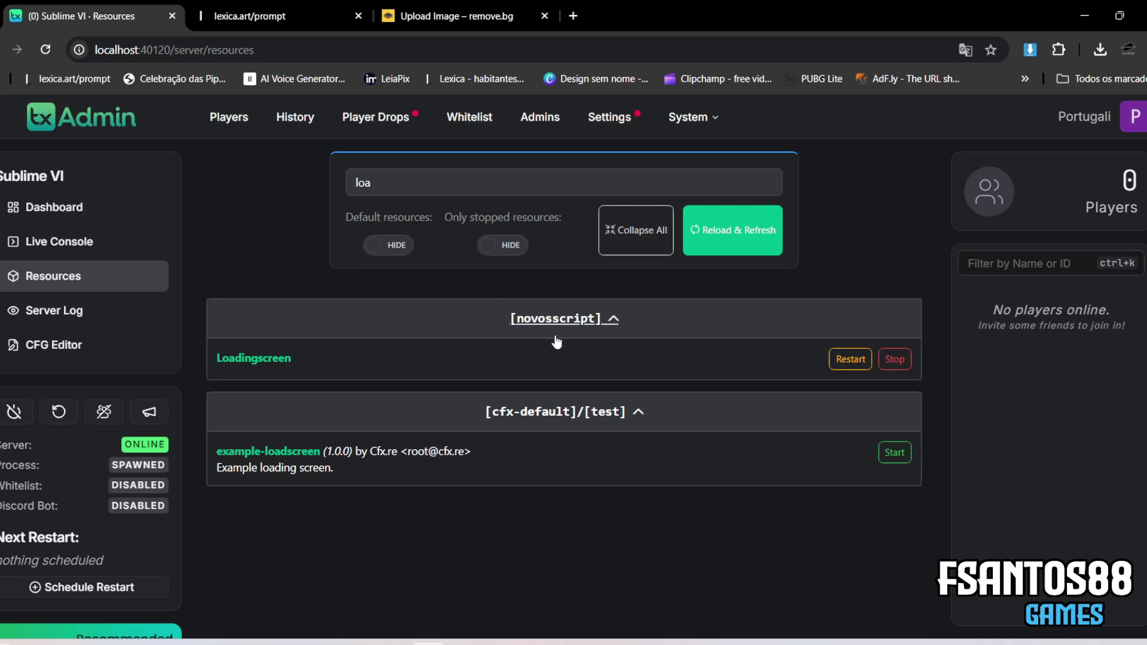
pyautogui.hotkey('alt', 'Tab')
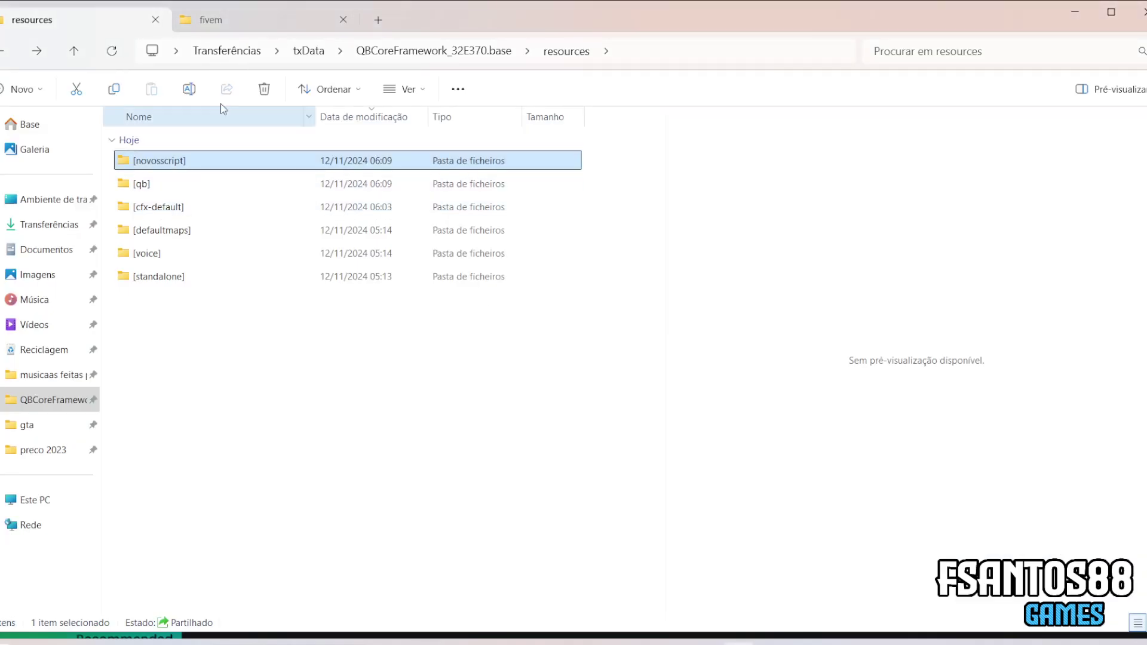
# Rename the [novosscript] folder in resources as [novos].
pyautogui.click(202, 88)
pyautogui.click(166, 161)
pyautogui.moveTo(161, 161); pyautogui.dragTo(184, 161)
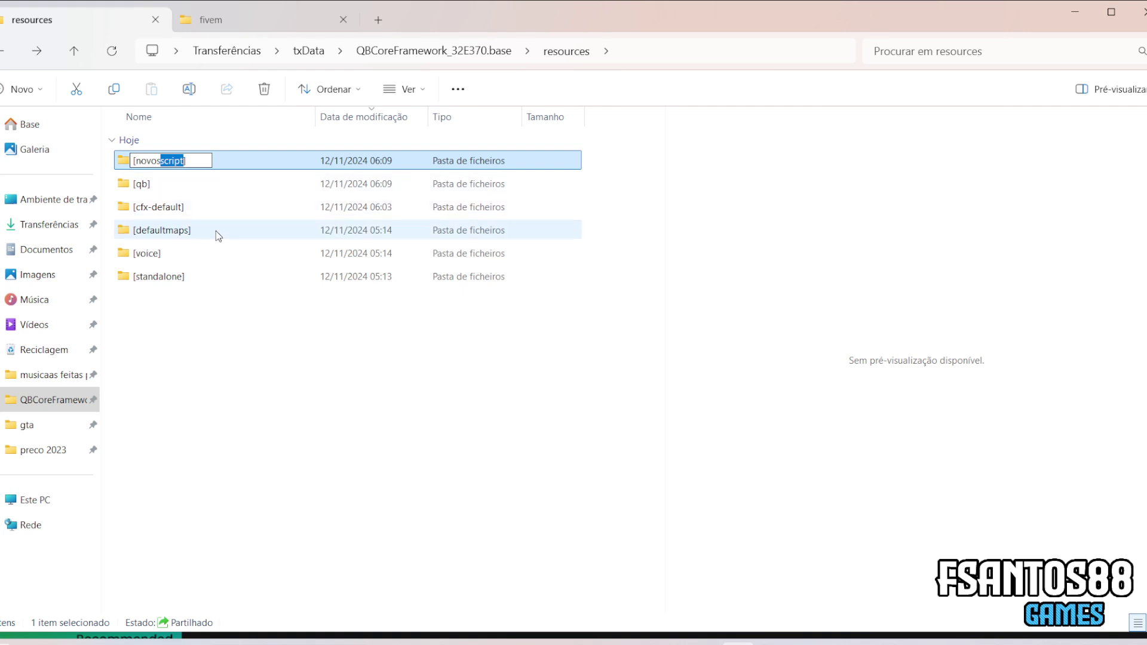
pyautogui.press('BackSpace')
pyautogui.press('Return')
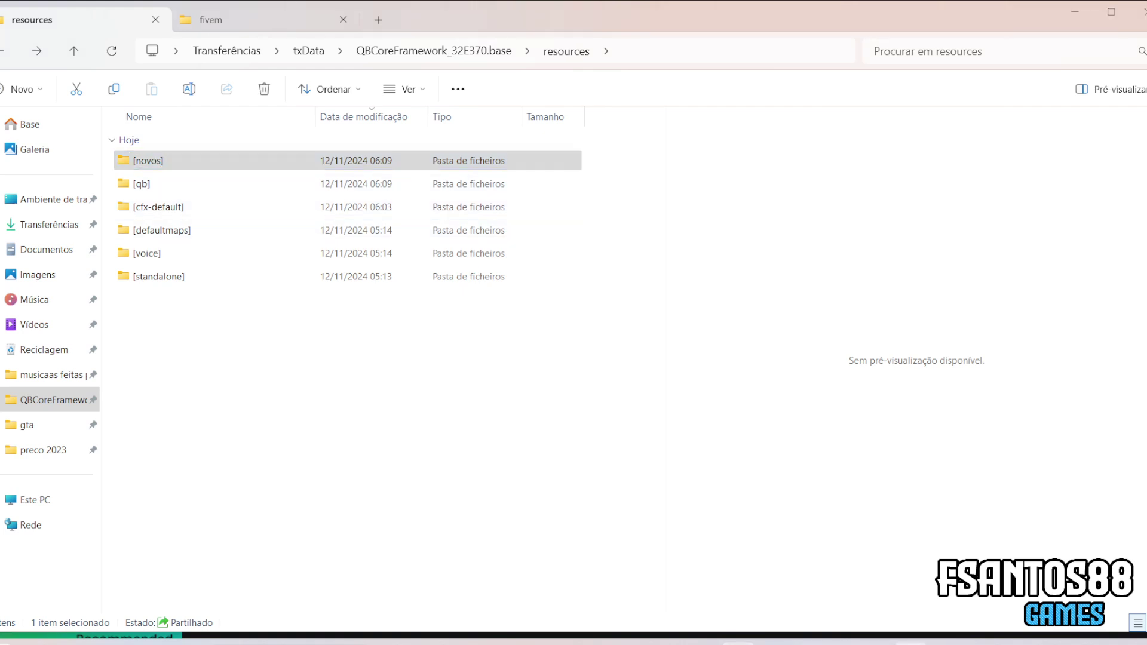
# Switch to Visual Studio Code, change the last ensure line of server.cfg.bkp to ensure [novos] and save the file.
pyautogui.hotkey('alt', 'Tab')
pyautogui.moveTo(144, 368); pyautogui.dragTo(179, 367)
pyautogui.click(179, 367)
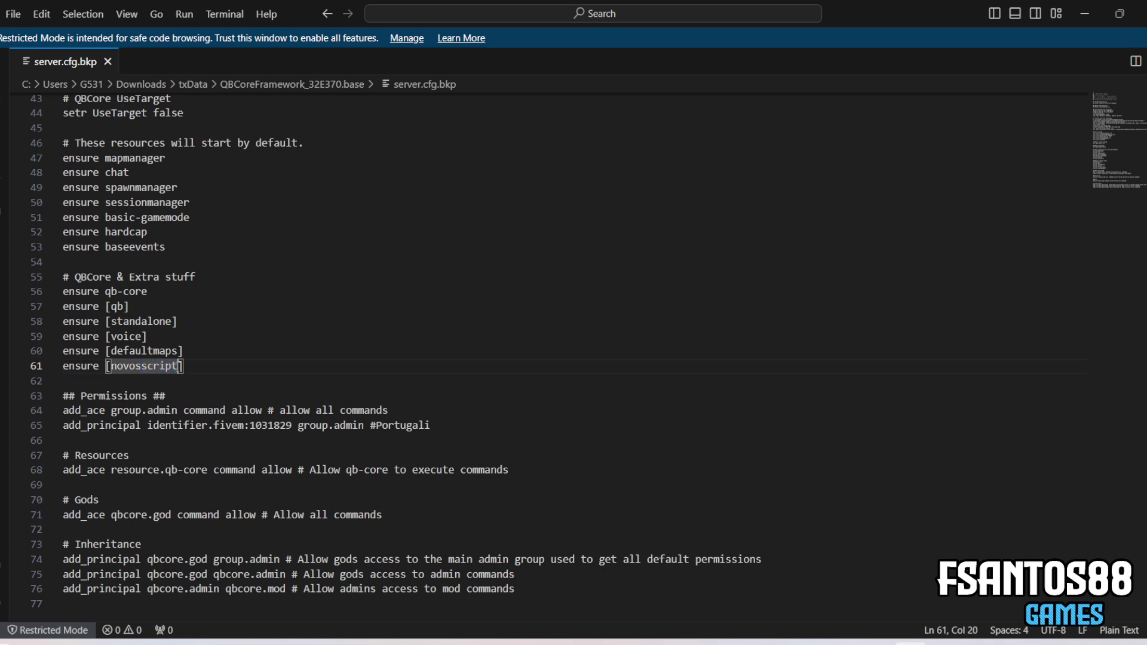
pyautogui.press('BackSpace')
pyautogui.press('BackSpace')
pyautogui.press('BackSpace')
pyautogui.press('BackSpace')
pyautogui.press('BackSpace')
pyautogui.press('BackSpace')
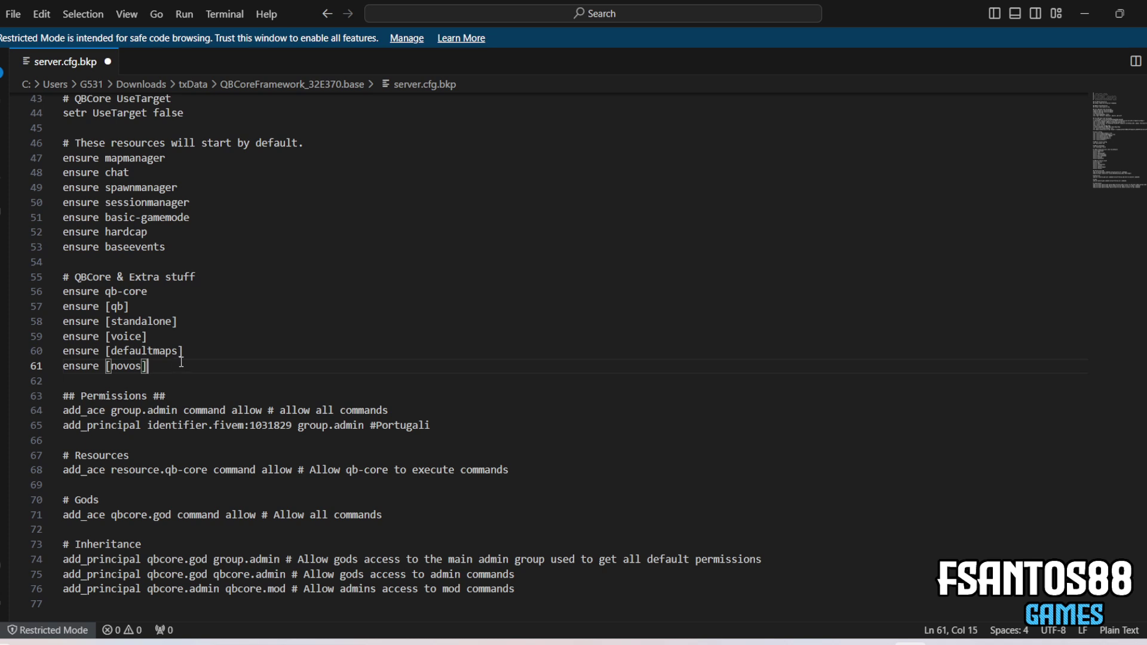
pyautogui.click(205, 348)
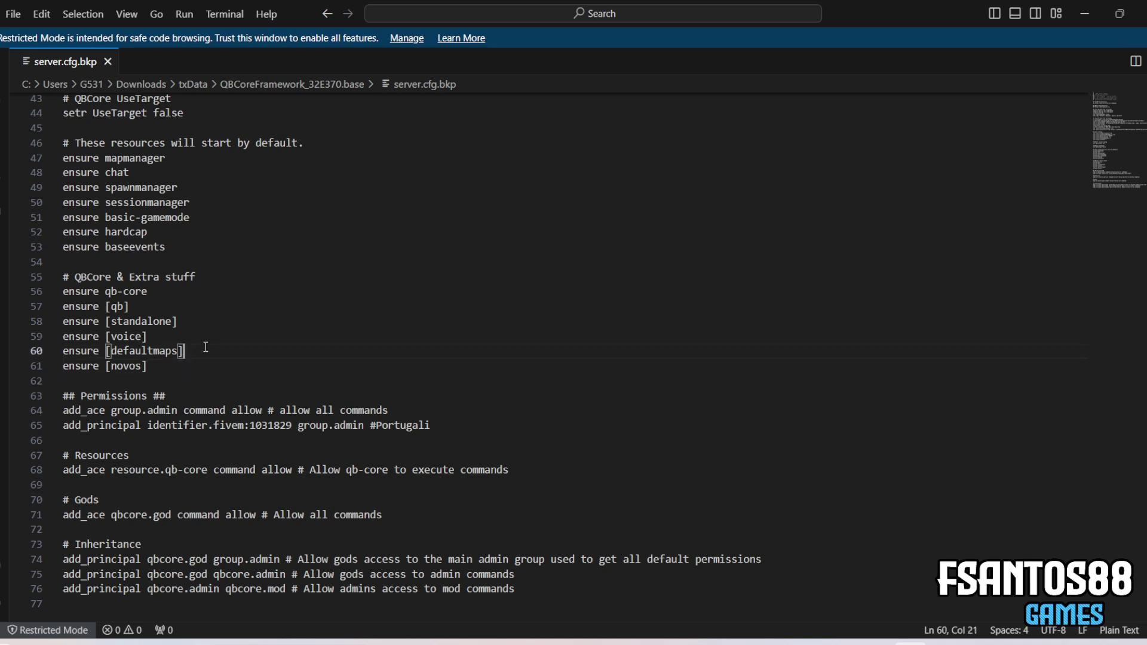
pyautogui.click(231, 308)
# Switch to txAdmin in Chrome, restart the server and reload the resources page.
pyautogui.hotkey('alt', 'Tab')
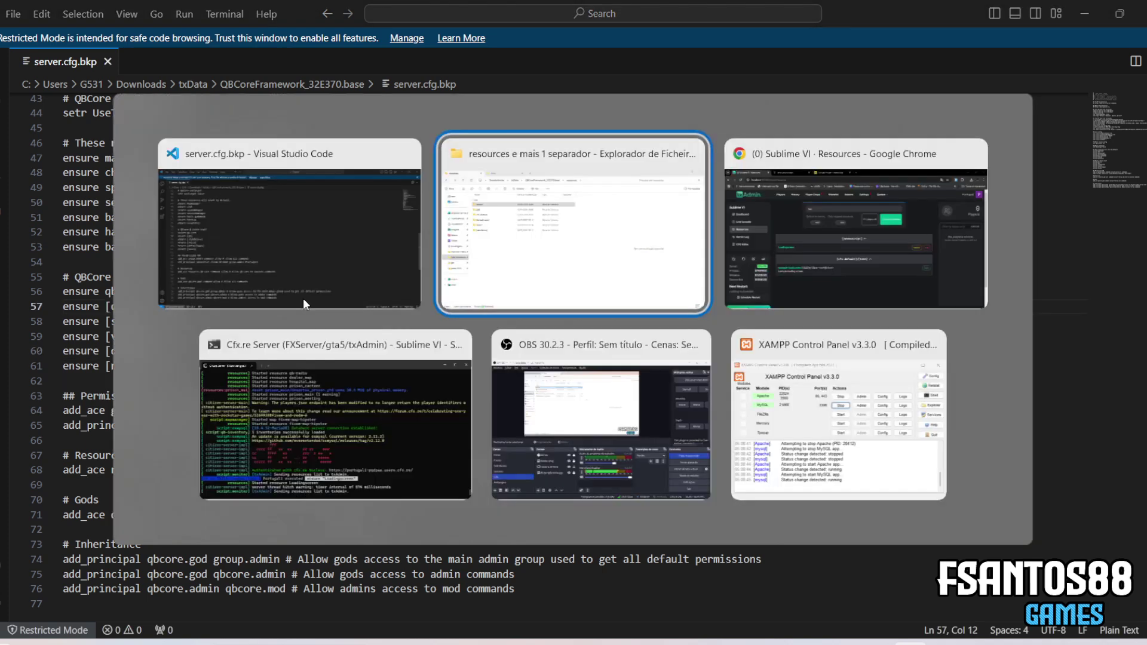
pyautogui.hotkey('alt', 'Tab')
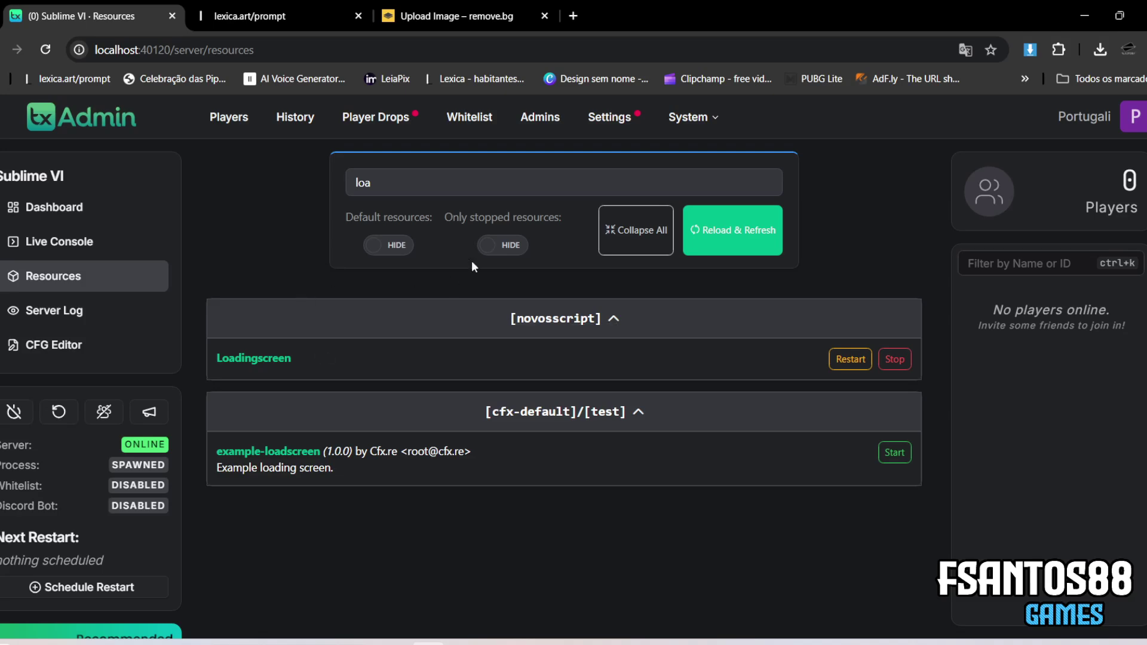
pyautogui.click(59, 412)
pyautogui.click(697, 398)
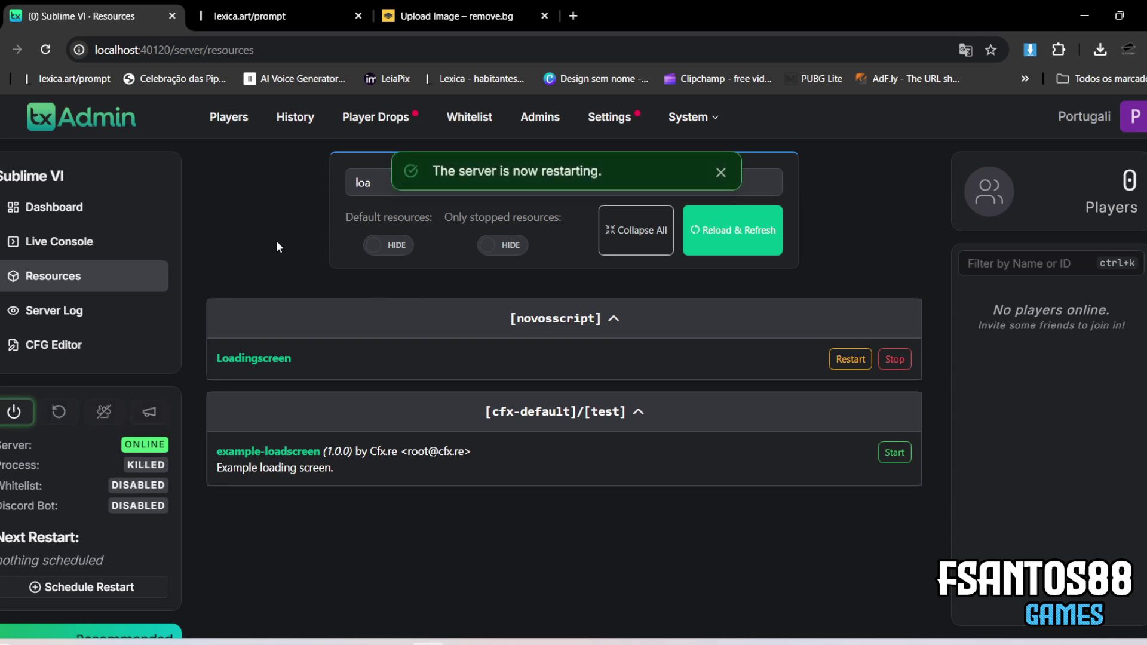
pyautogui.click(312, 50)
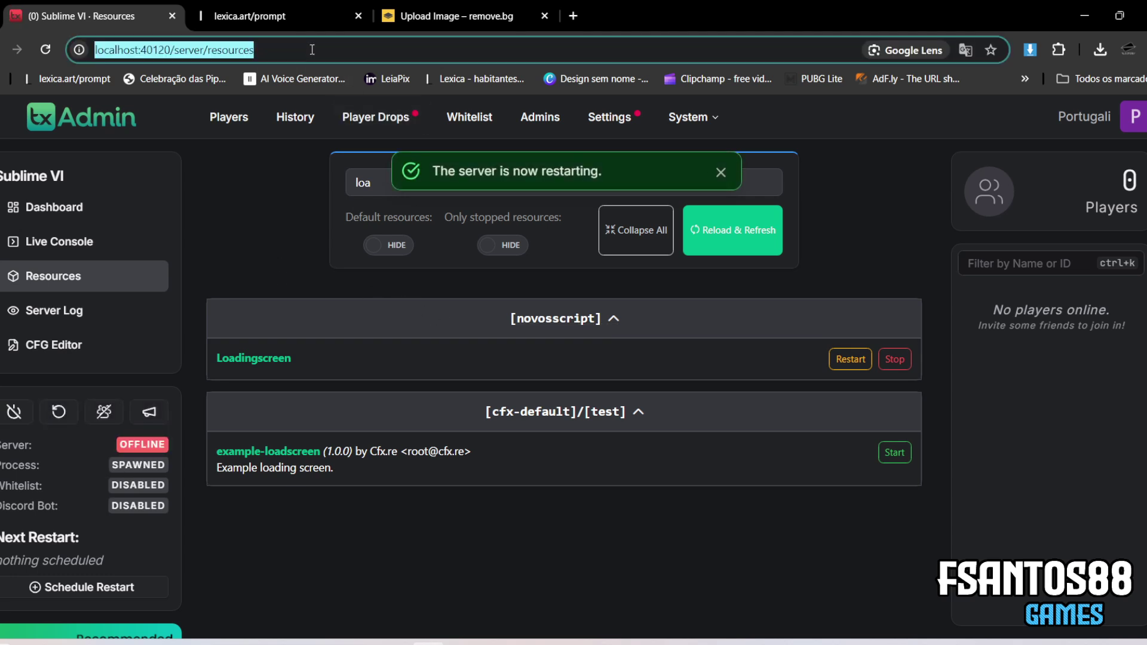
pyautogui.press('Return')
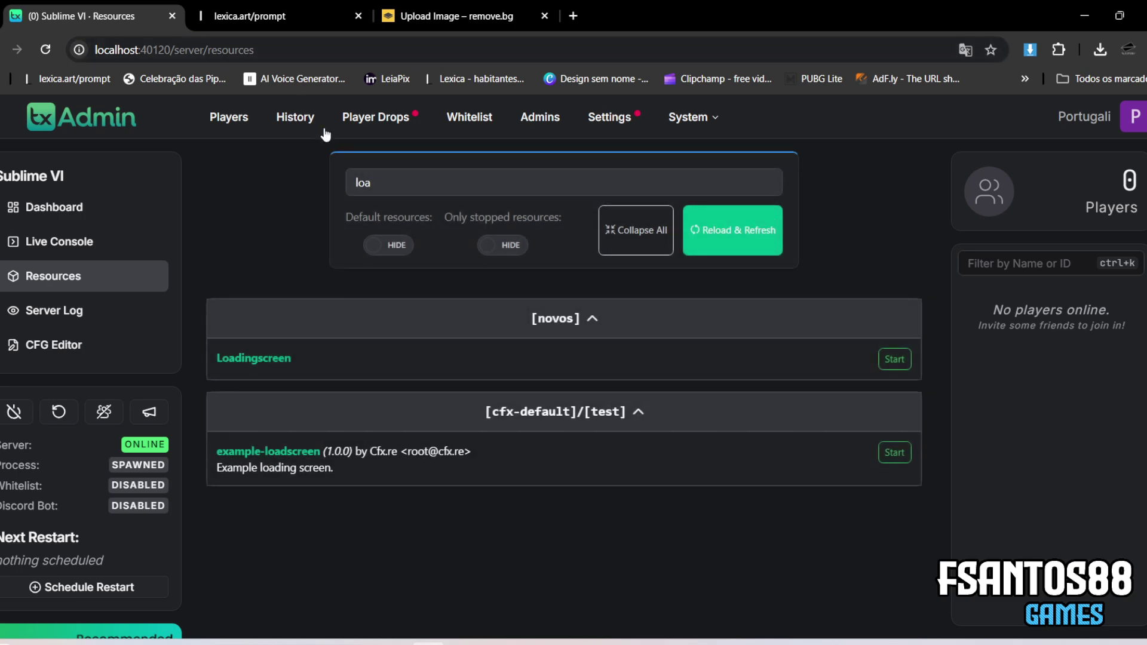
pyautogui.click(431, 186)
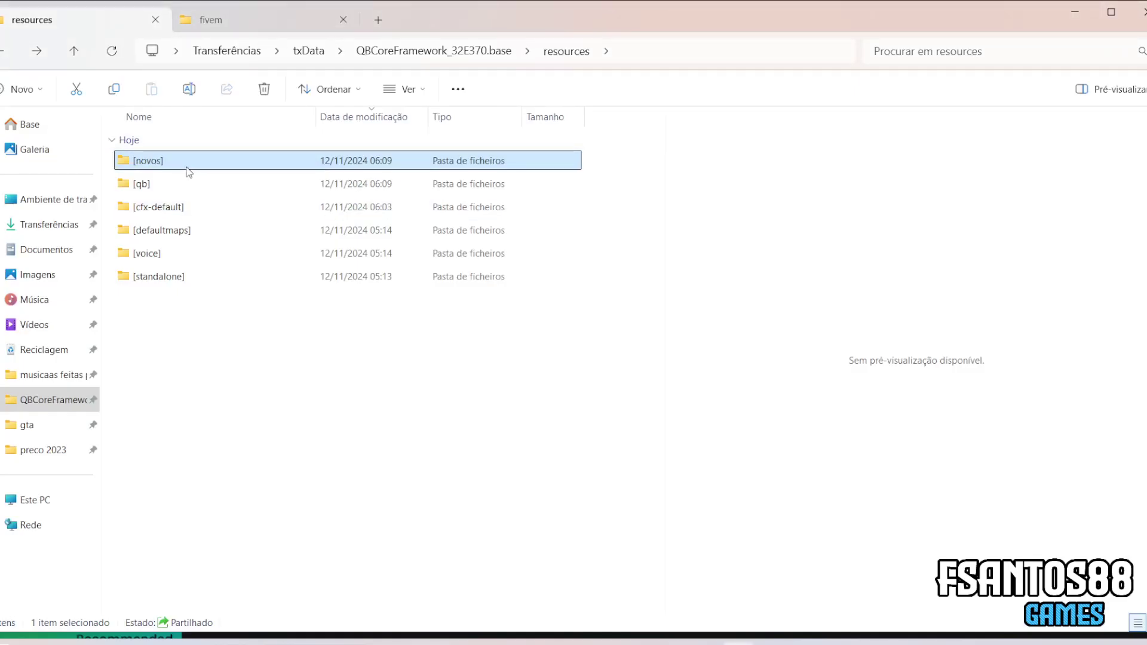
# In the file explorer, copy the Loadingscreen folder from [novos] into the [qb] folder.
pyautogui.doubleClick(172, 167)
pyautogui.click(173, 167)
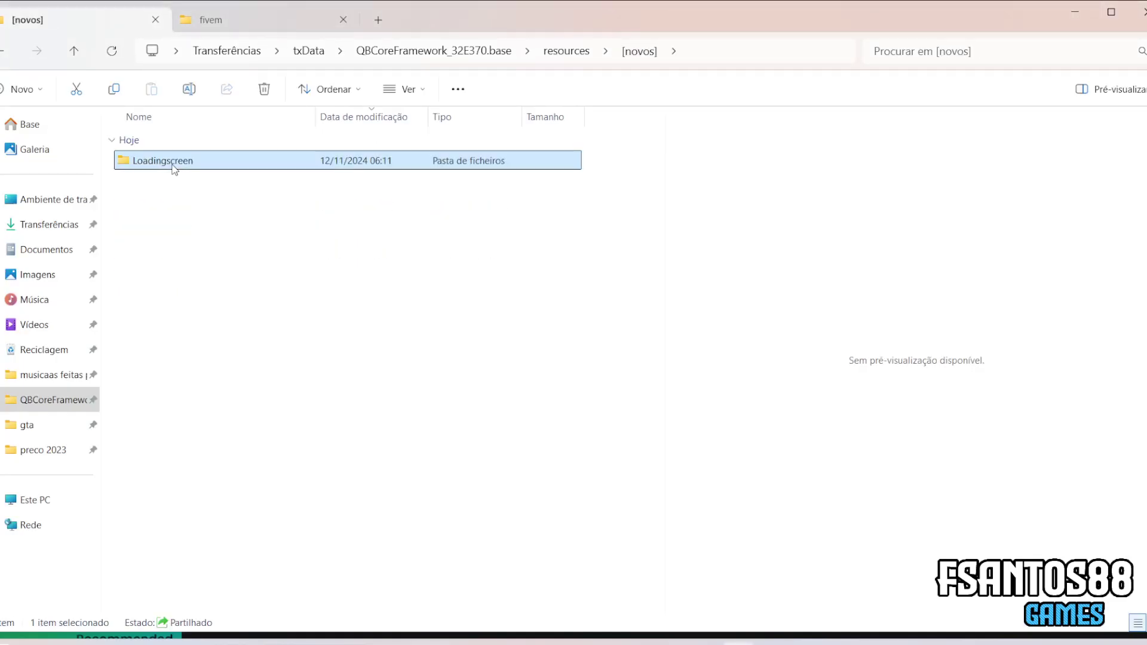
pyautogui.hotkey('ctrl', 'c')
pyautogui.click(81, 57)
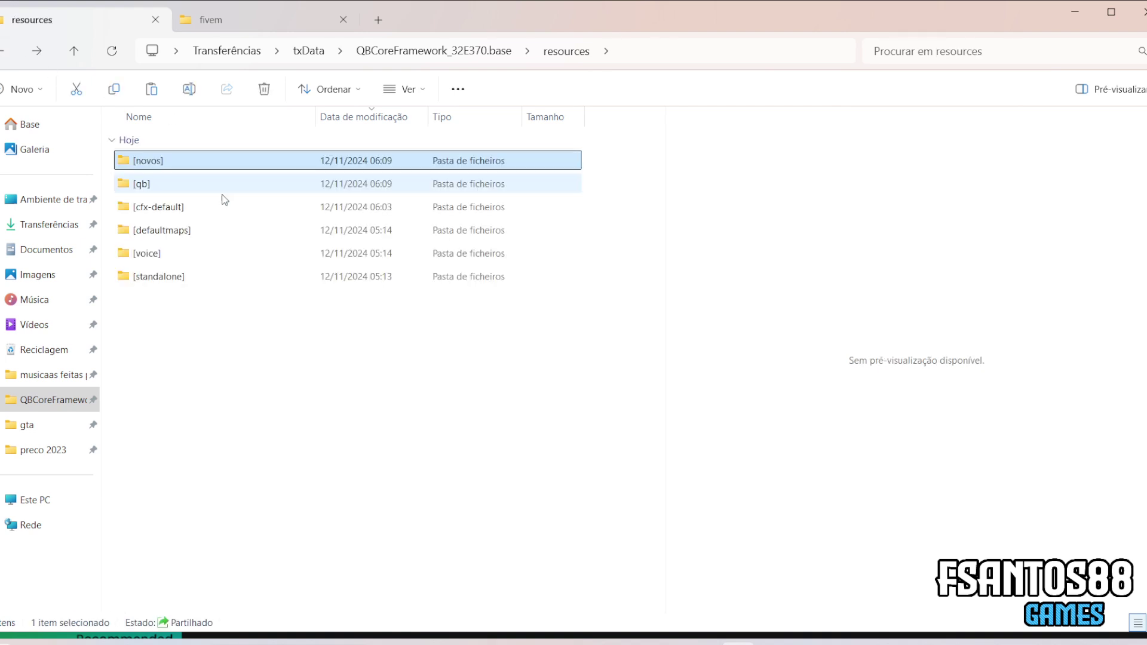
pyautogui.doubleClick(160, 193)
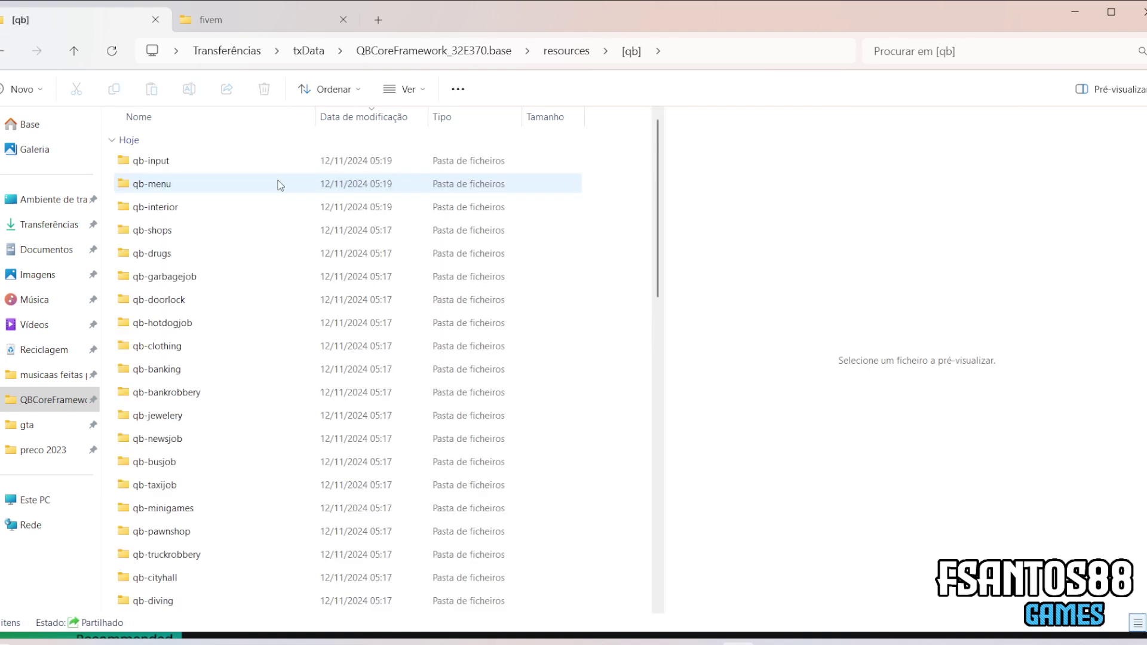
pyautogui.hotkey('ctrl', 'v')
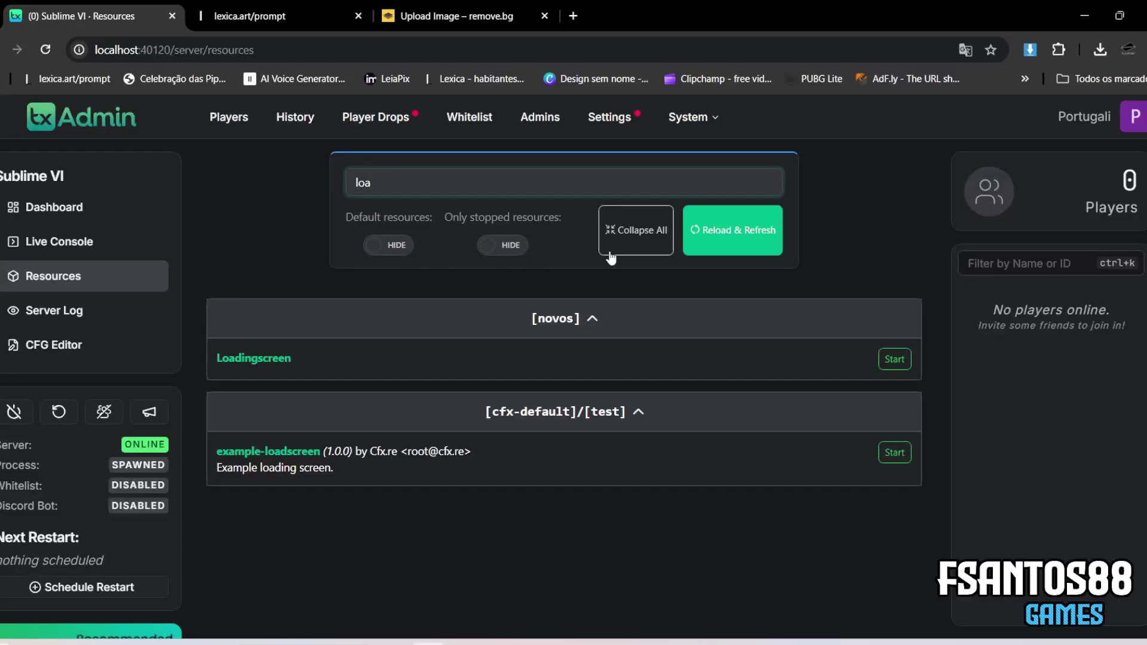
# Restart the server from txAdmin to load the Loadingscreen copy in [qb].
pyautogui.click(59, 412)
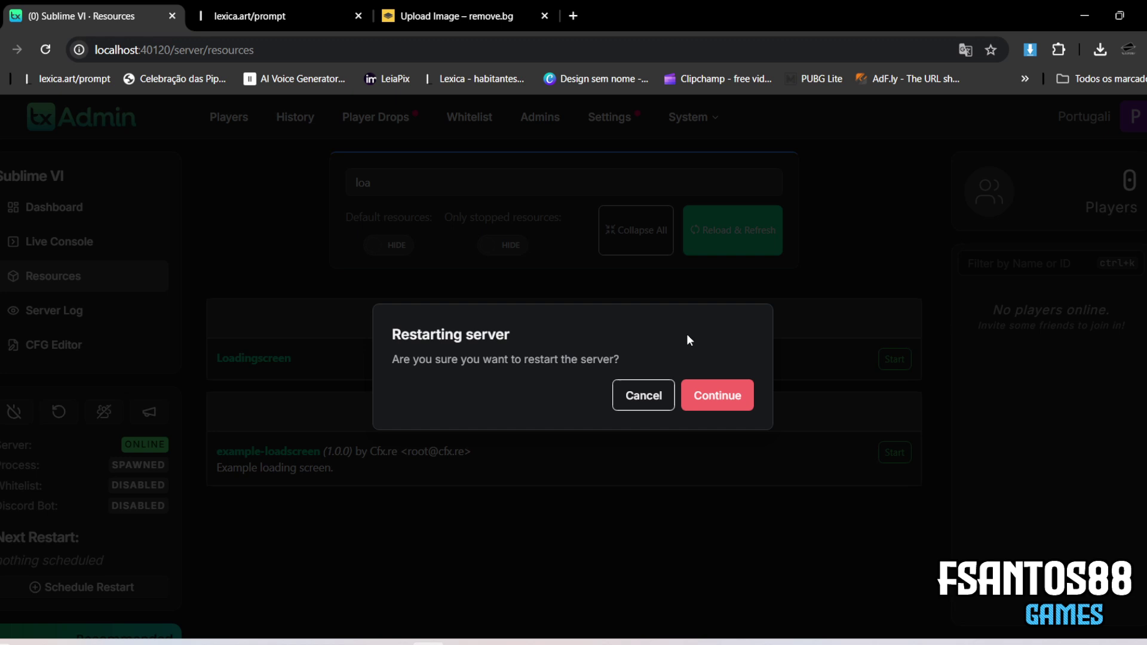
# Confirm the server restart in txAdmin and switch to the fivem folder in File Explorer.
pyautogui.click(709, 394)
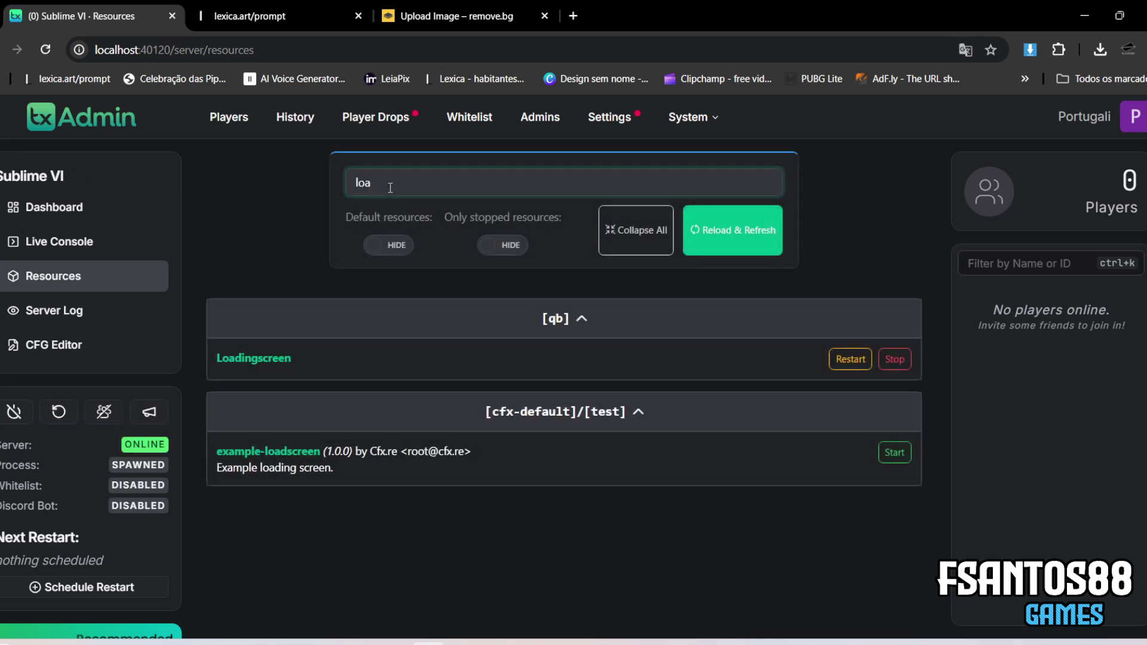
pyautogui.hotkey('alt', 'Tab')
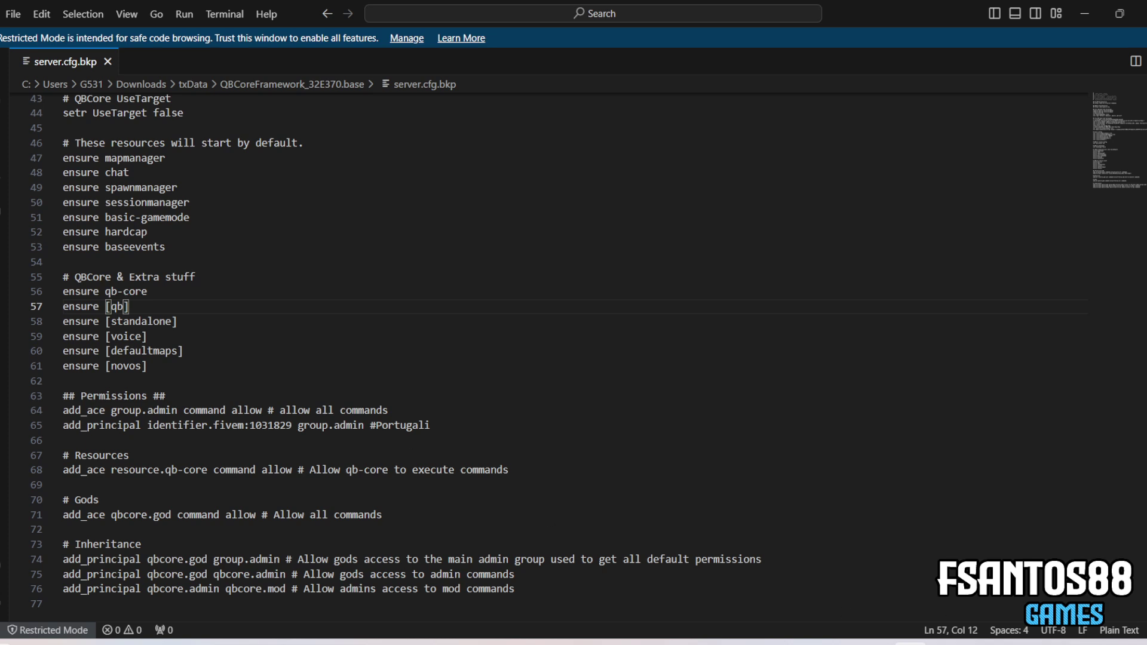
pyautogui.moveTo(737, 641)
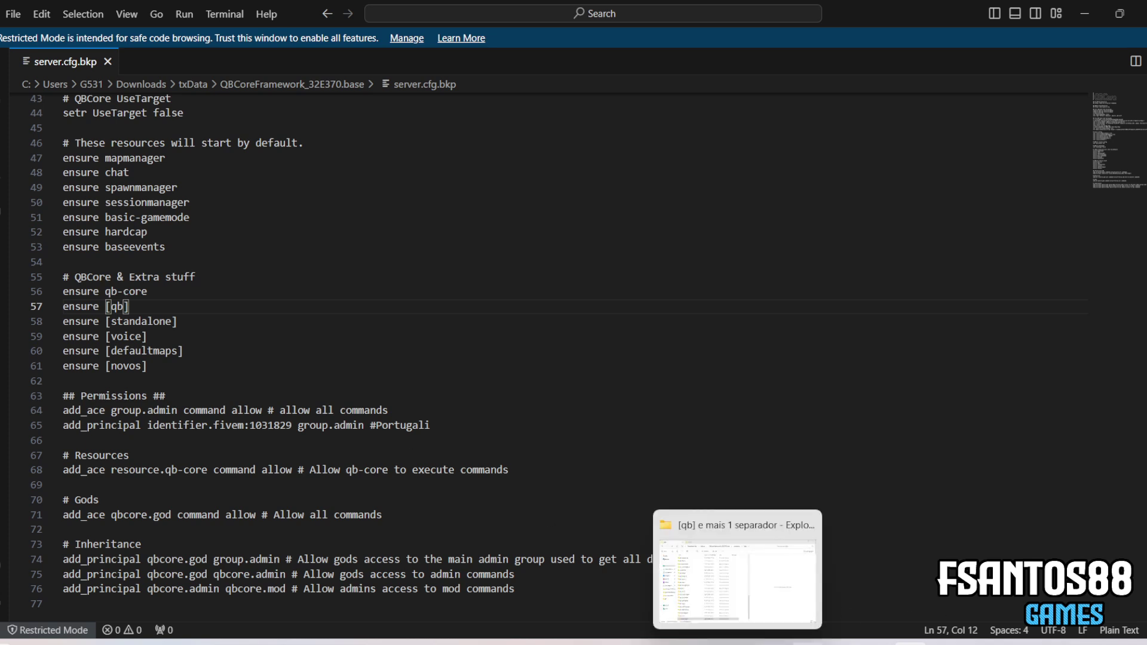
pyautogui.click(736, 568)
pyautogui.click(270, 12)
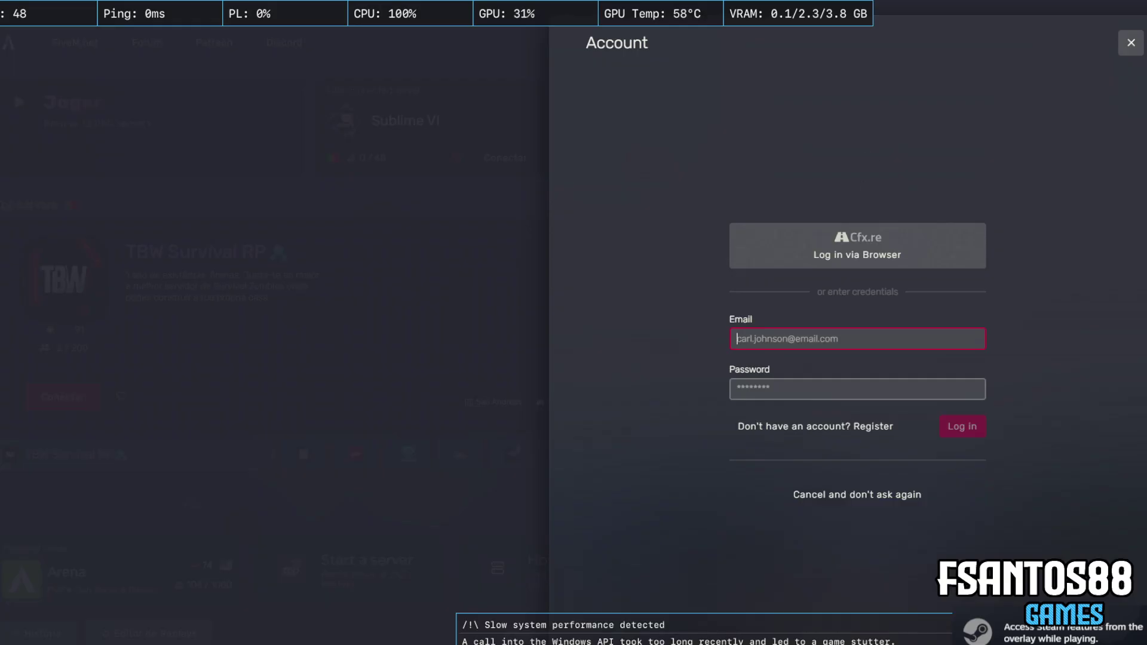
# Dismiss the account login form in FiveM and connect to the last used server, Sublime VI.
pyautogui.click(1131, 43)
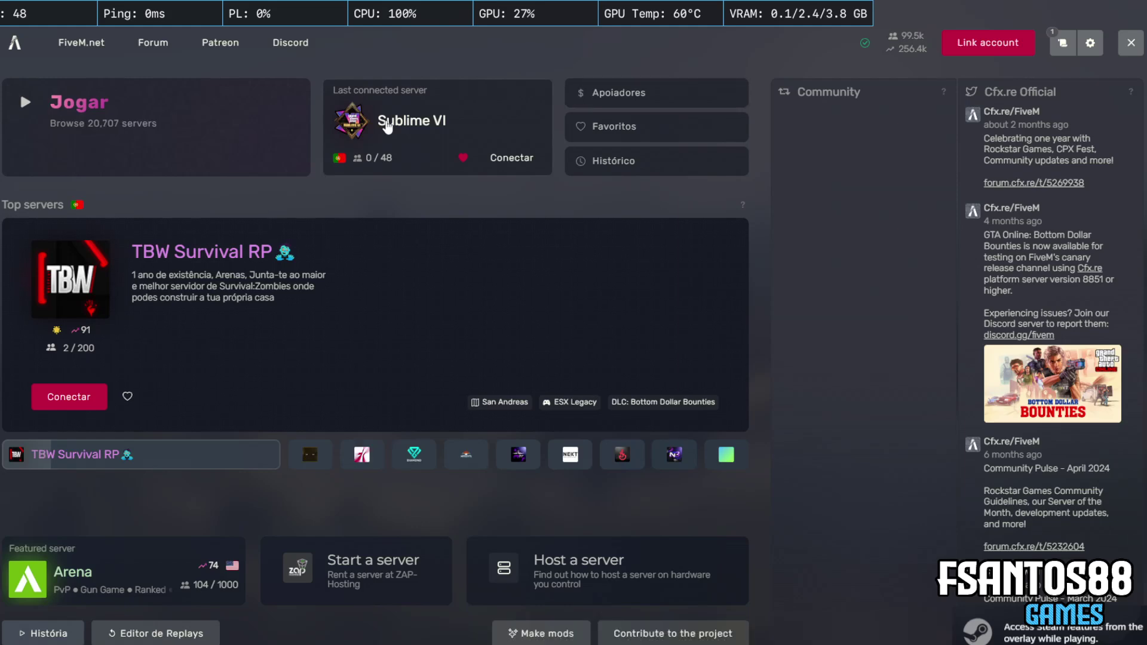
pyautogui.click(401, 133)
pyautogui.click(163, 154)
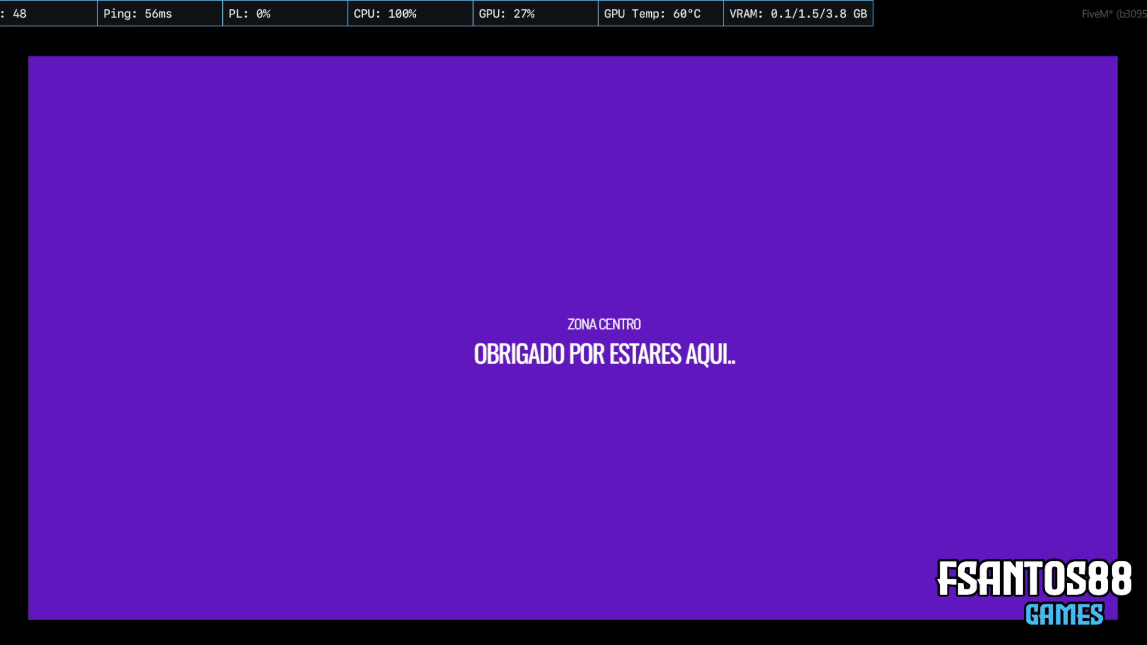
# Lower the system volume while the server's loading screen plays.
pyautogui.press('XF86AudioLowerVolume')
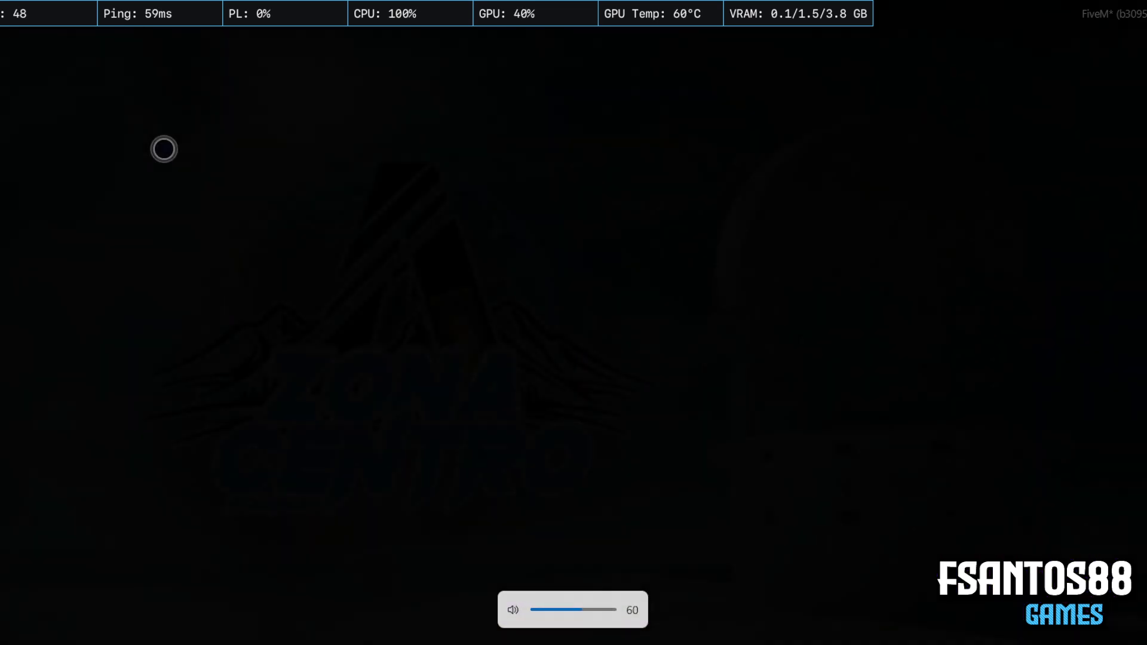
pyautogui.press('XF86AudioLowerVolume')
pyautogui.press('XF86AudioLowerVolume')
pyautogui.press('XF86AudioLowerVolume')
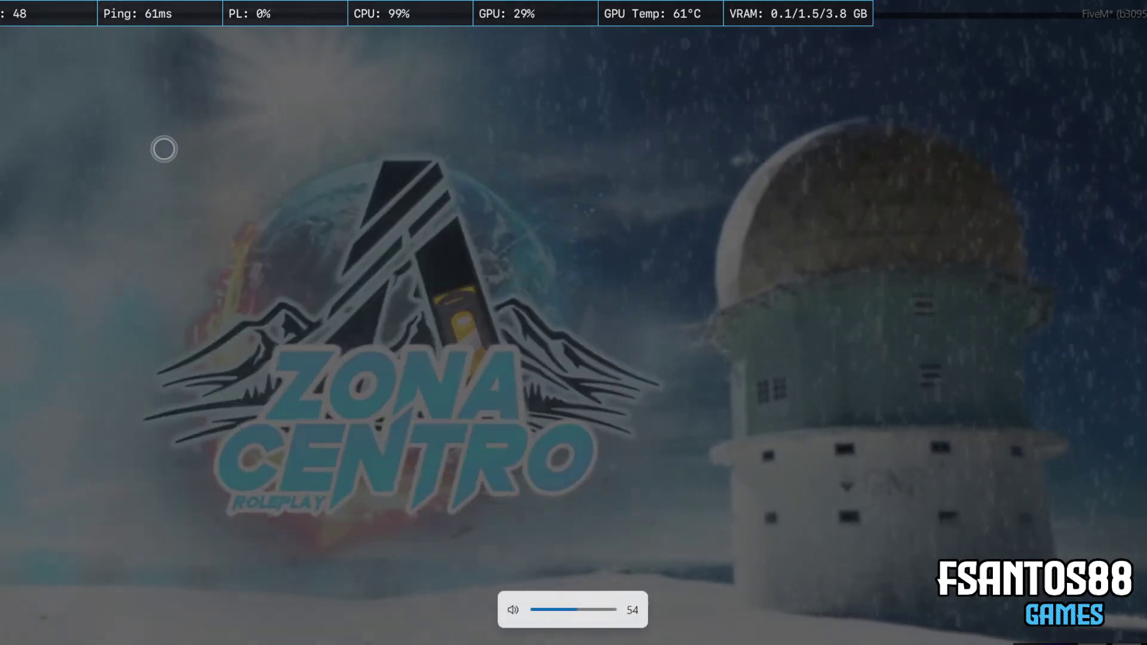
pyautogui.press('XF86AudioLowerVolume')
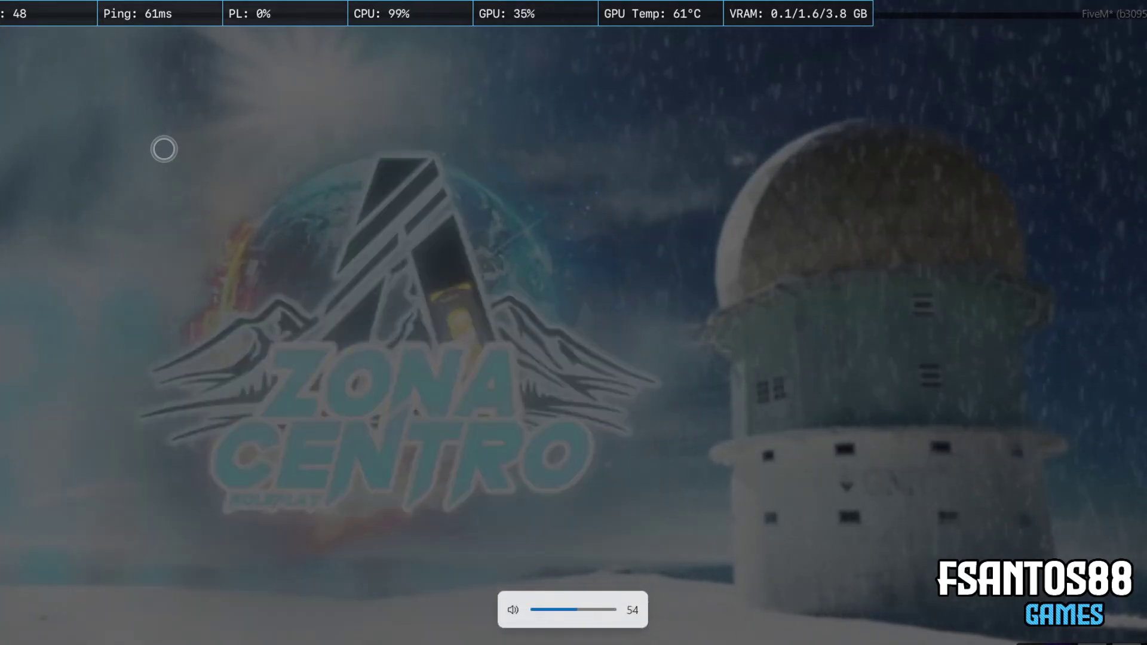
pyautogui.press('XF86AudioLowerVolume')
pyautogui.press('XF86AudioLowerVolume')
pyautogui.press('XF86AudioLowerVolume')
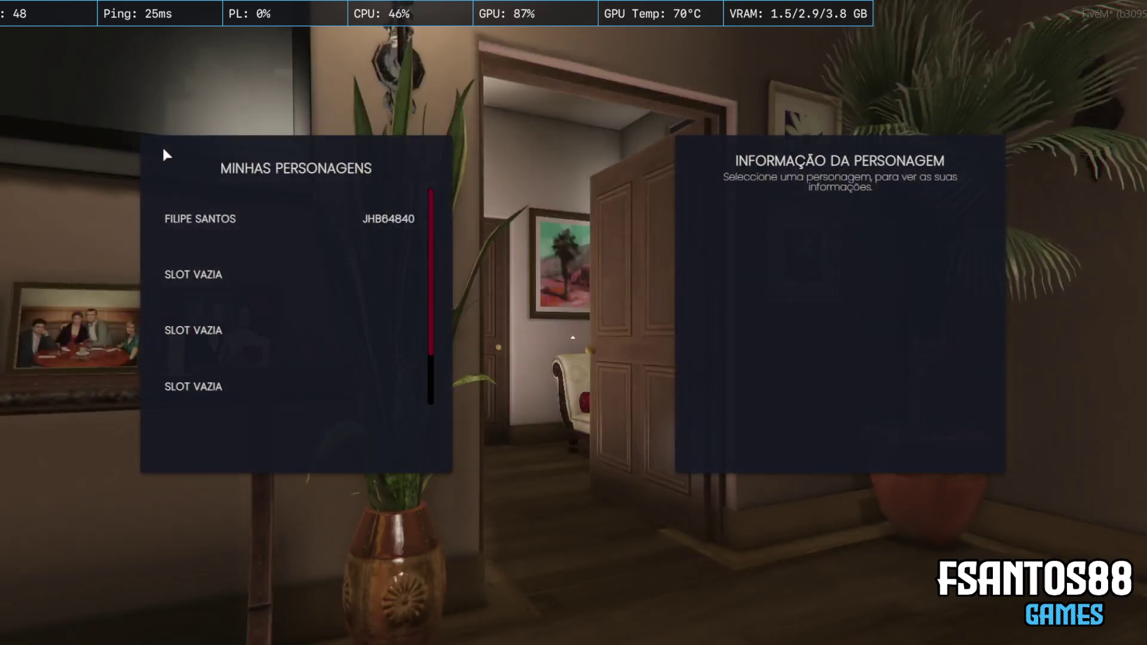
# Enter the game with the existing character and spawn at the Última Localização start point.
pyautogui.click(223, 236)
pyautogui.click(312, 439)
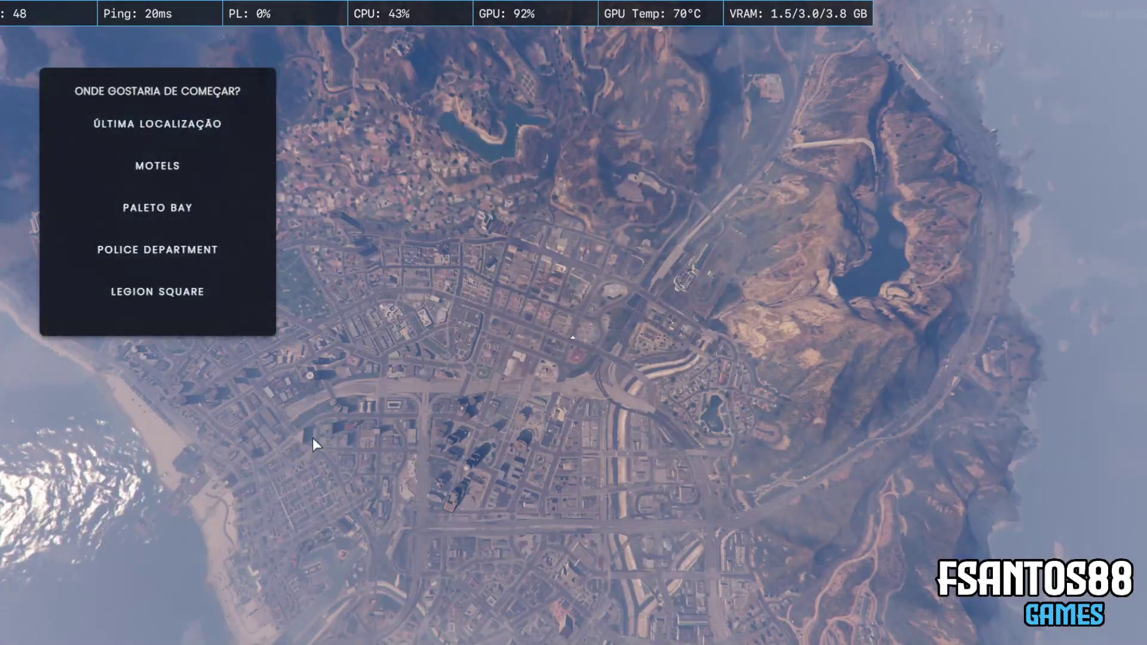
pyautogui.click(200, 124)
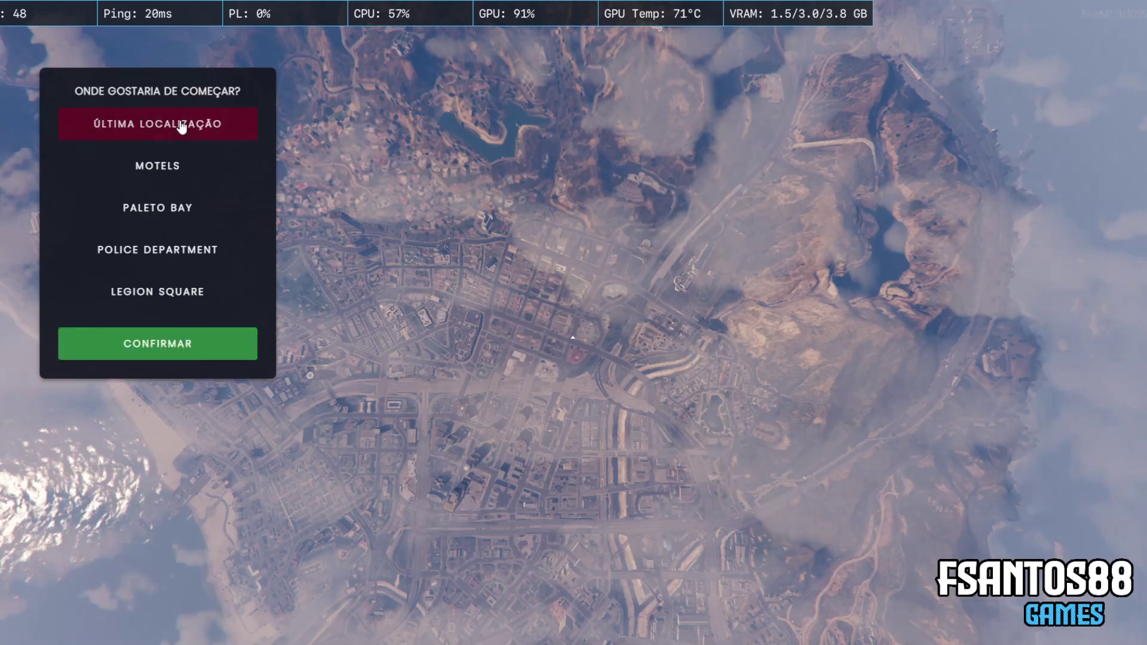
pyautogui.click(154, 338)
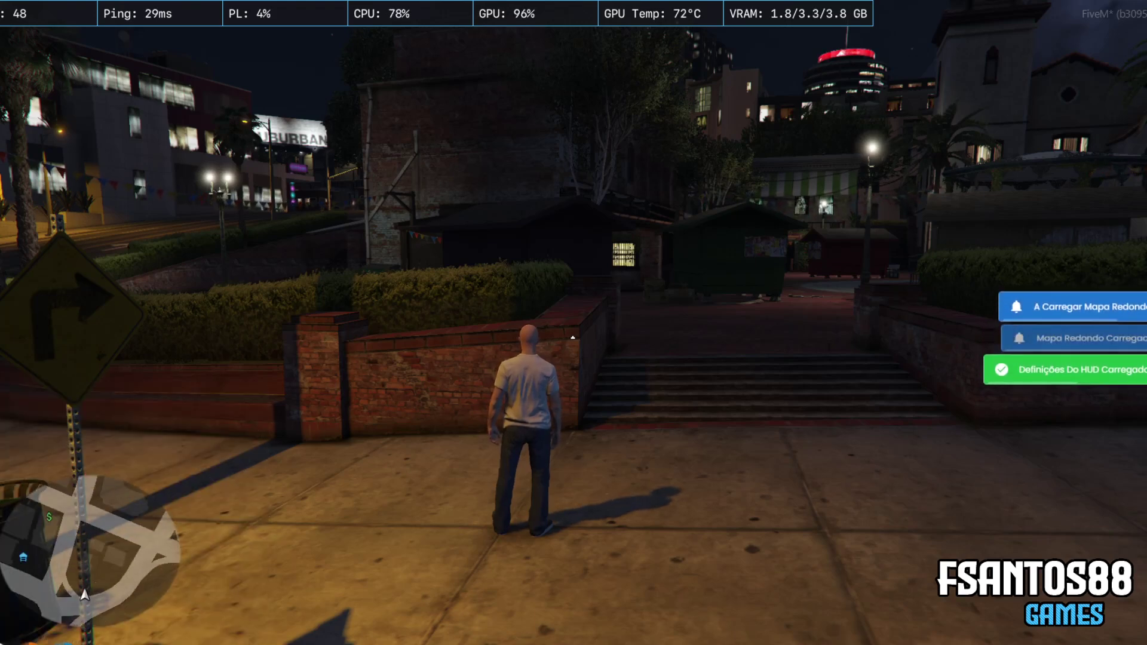
# Walk the character up the steps and along the curved path through the plaza to inspect the running server.
pyautogui.press('w')
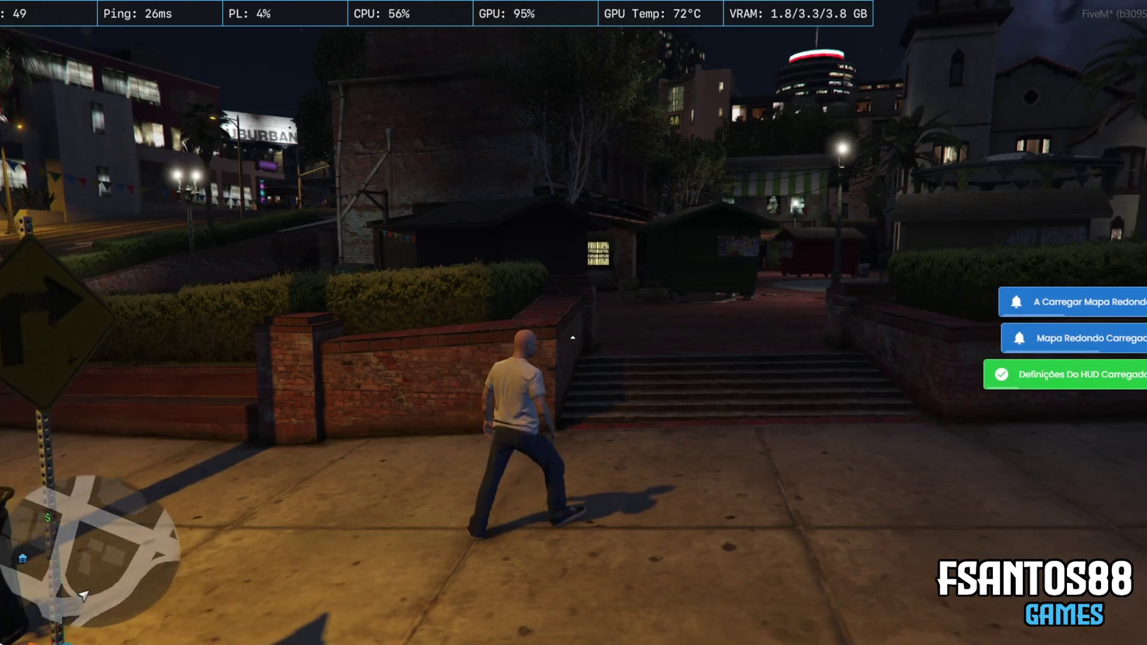
pyautogui.press('w')
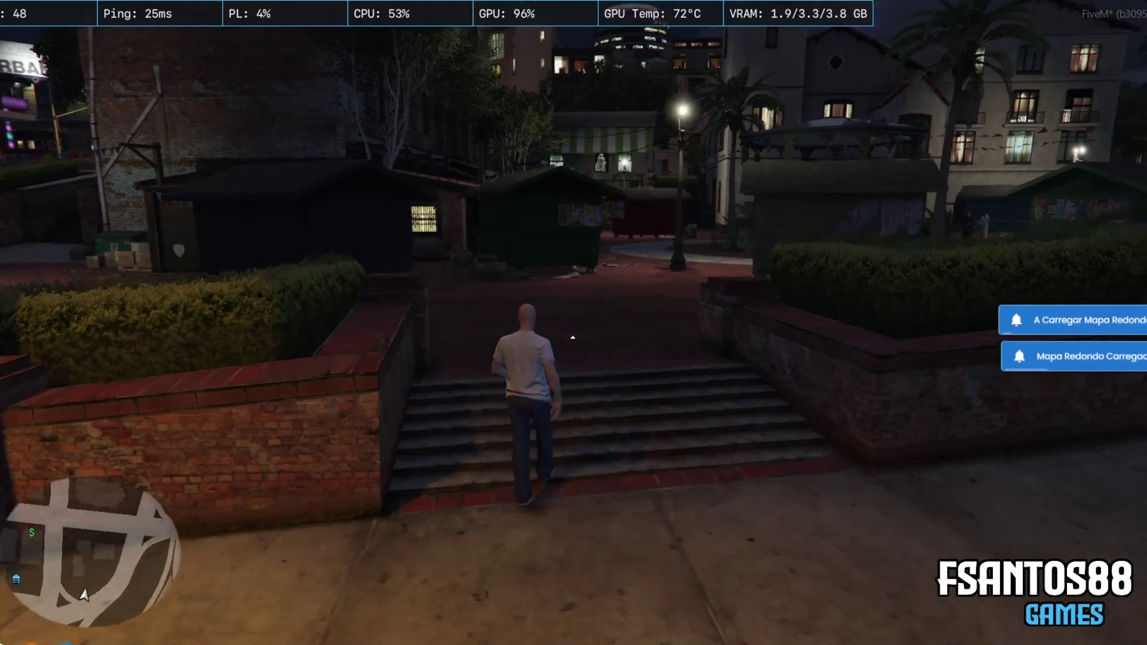
pyautogui.press('w')
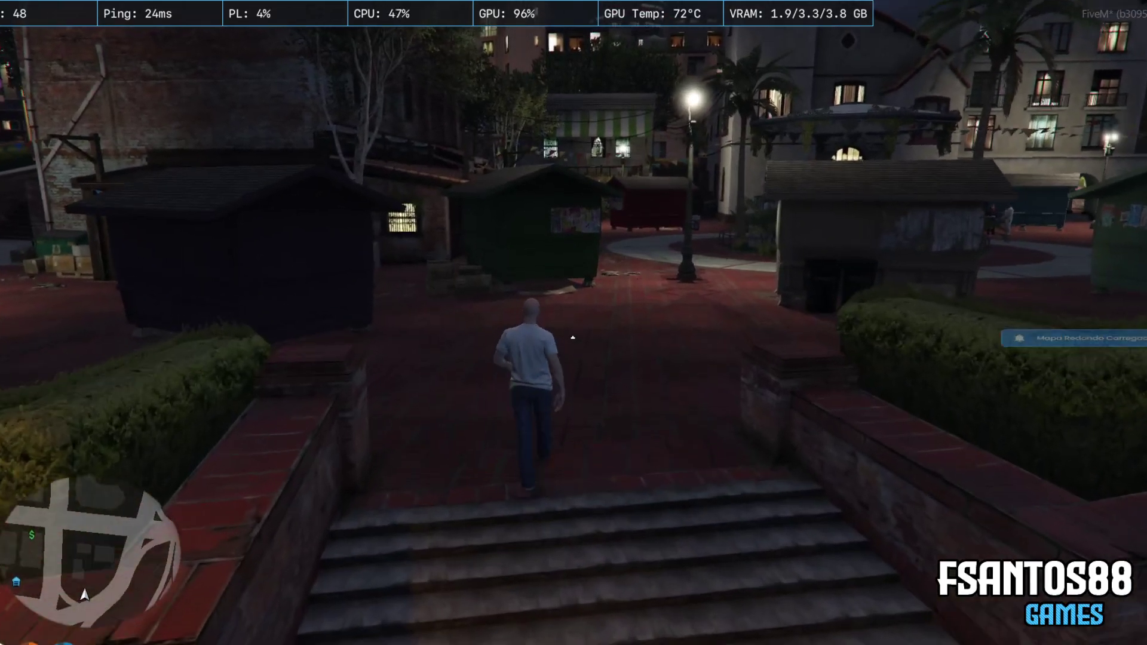
pyautogui.press('w')
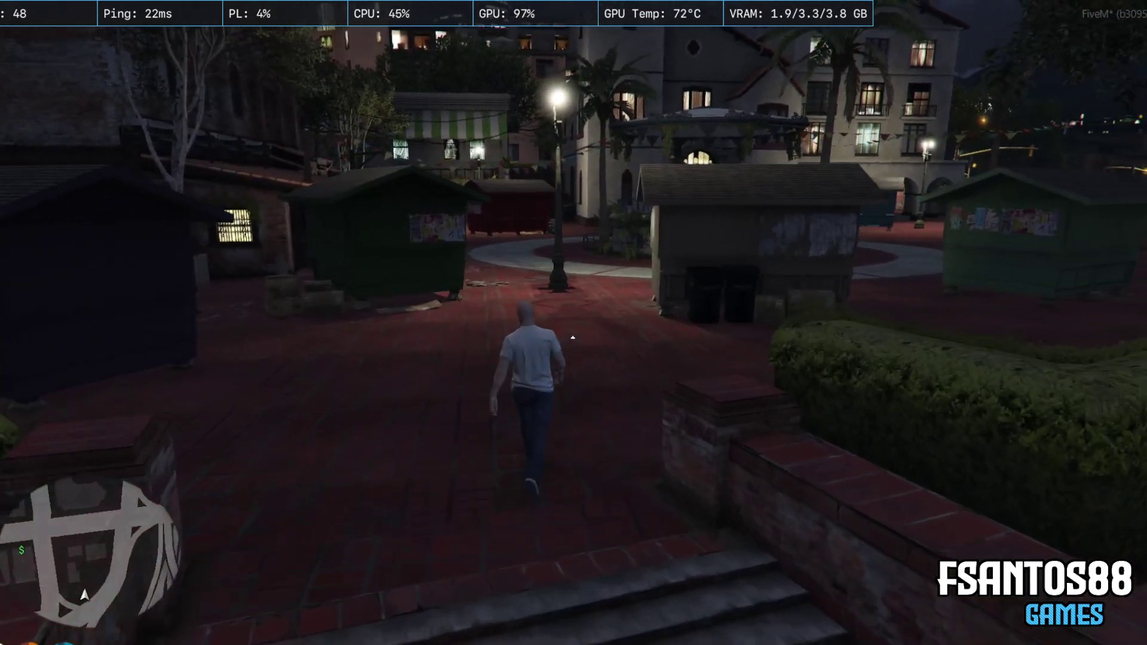
pyautogui.press('w')
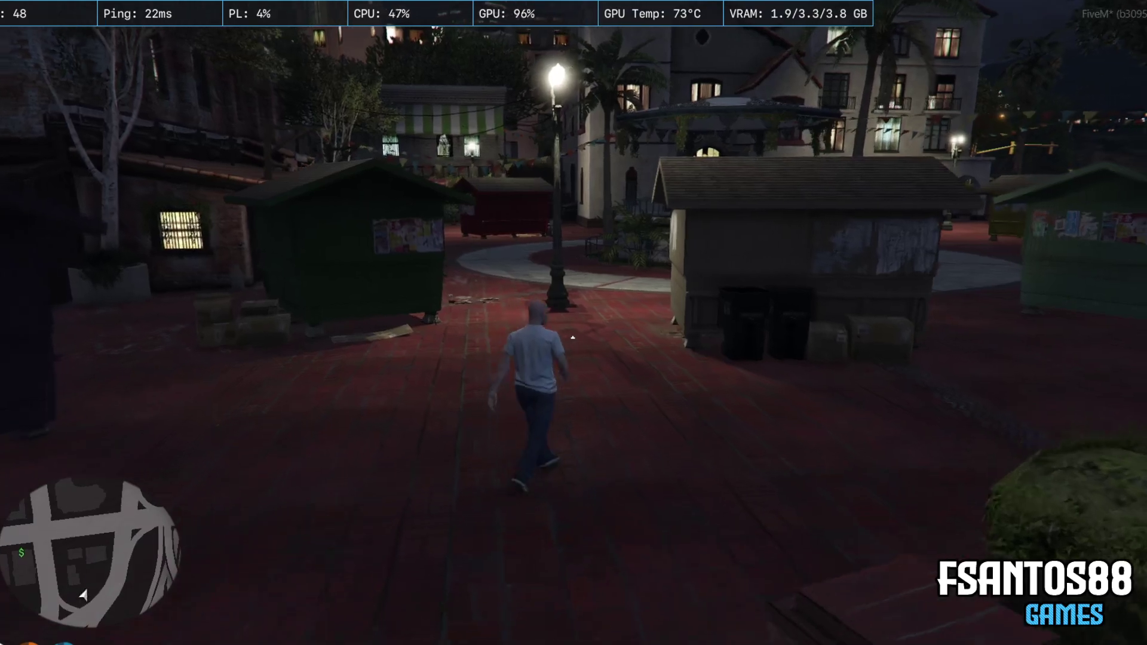
pyautogui.press('w')
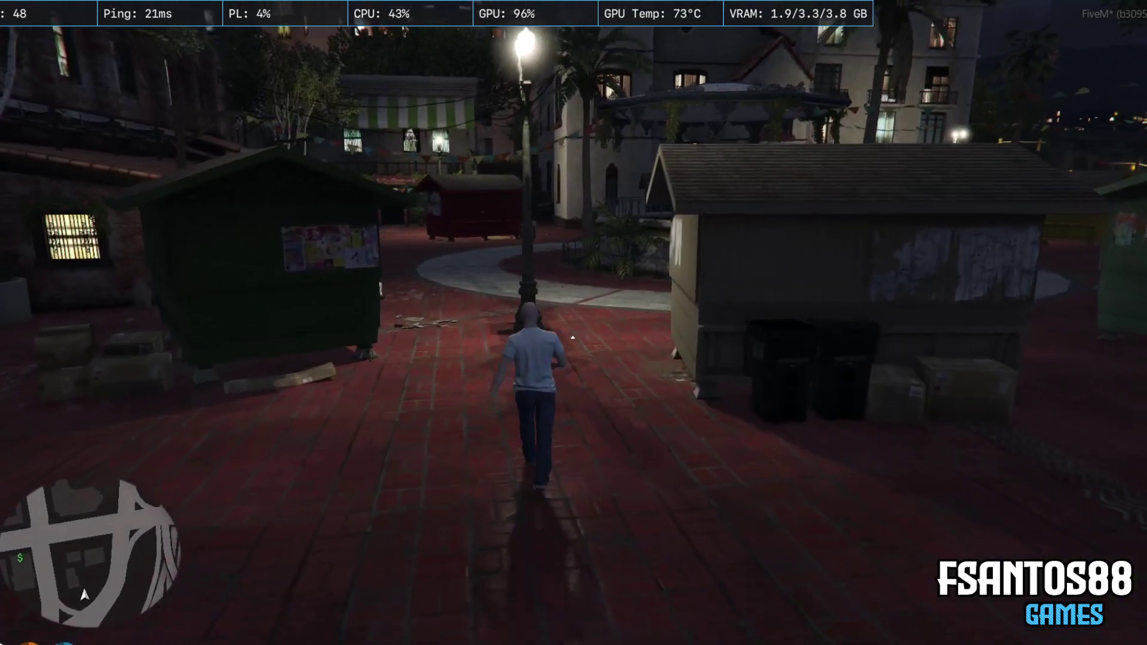
pyautogui.press('w')
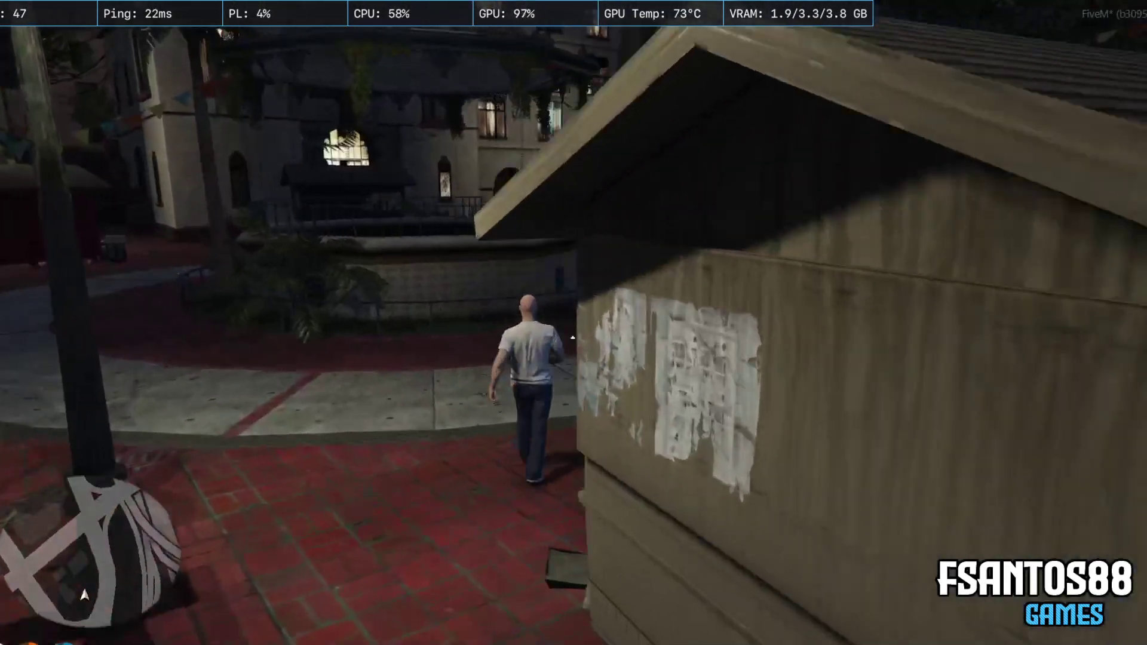
pyautogui.press('w')
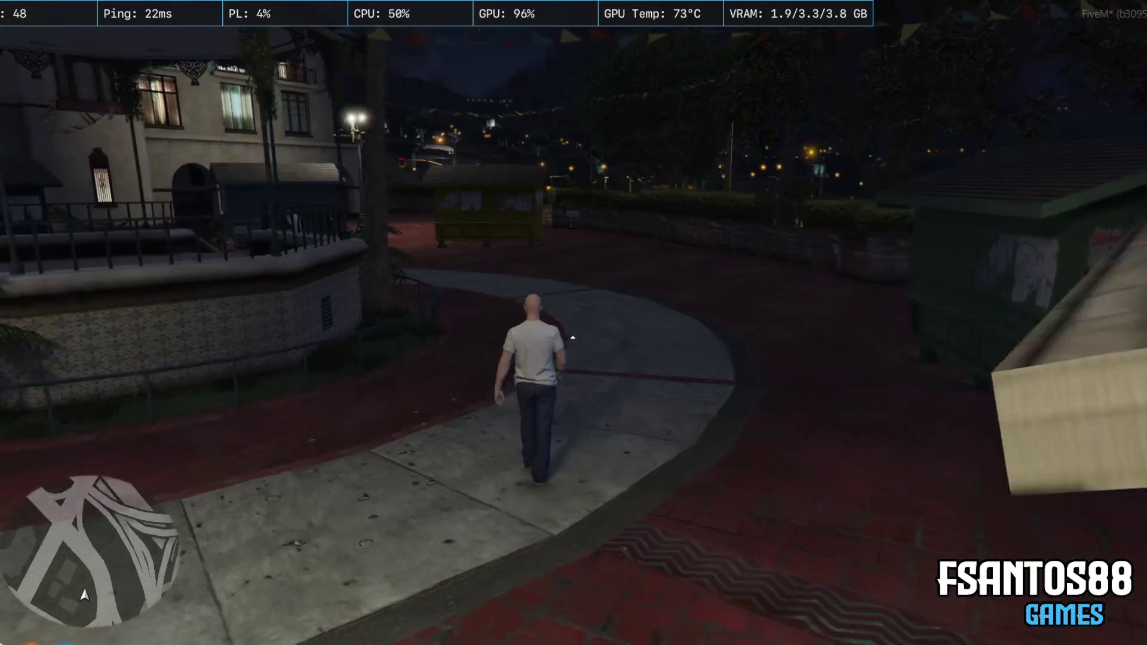
pyautogui.press('w')
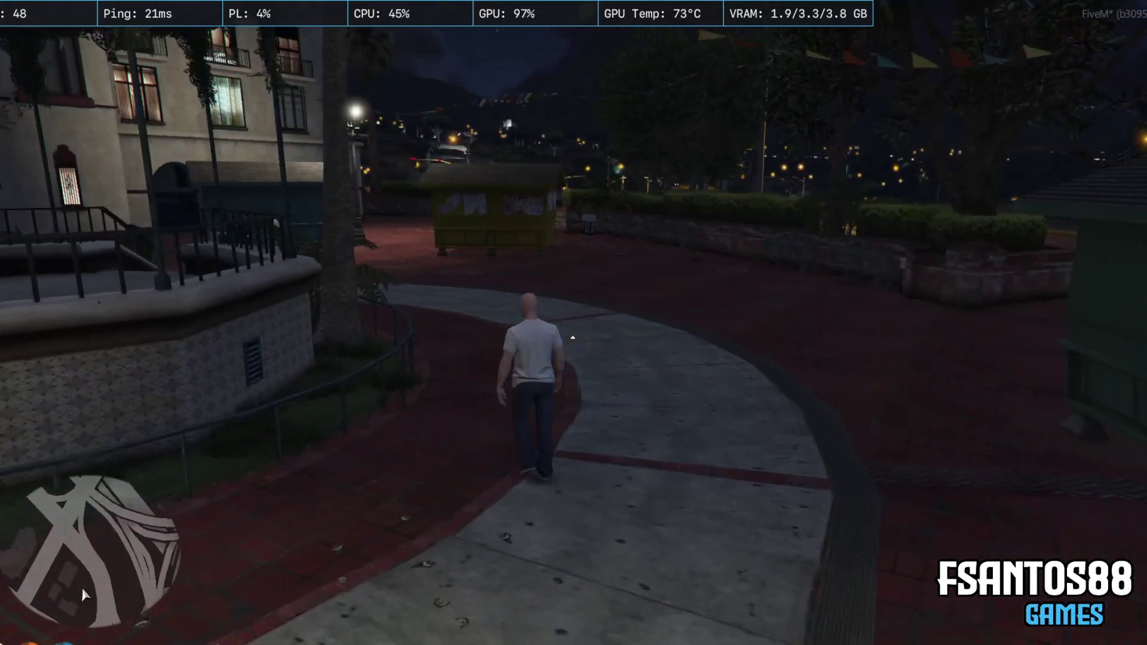
pyautogui.press('w')
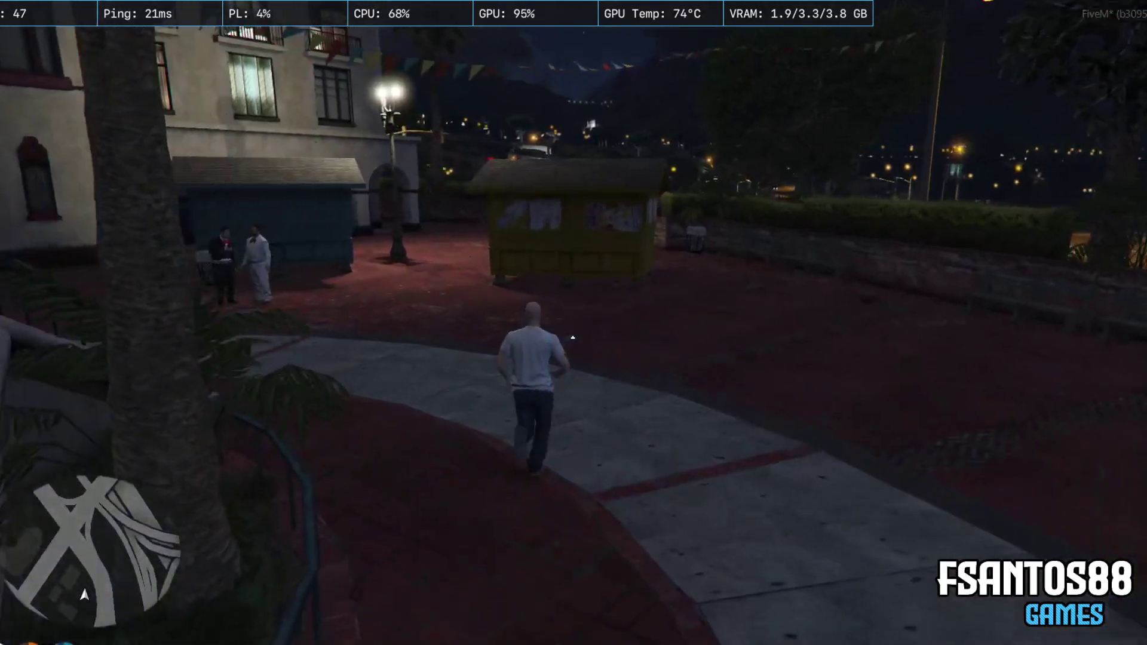
# Check the character's inventory, close the pause map and leave the game for the desktop.
pyautogui.press('Tab')
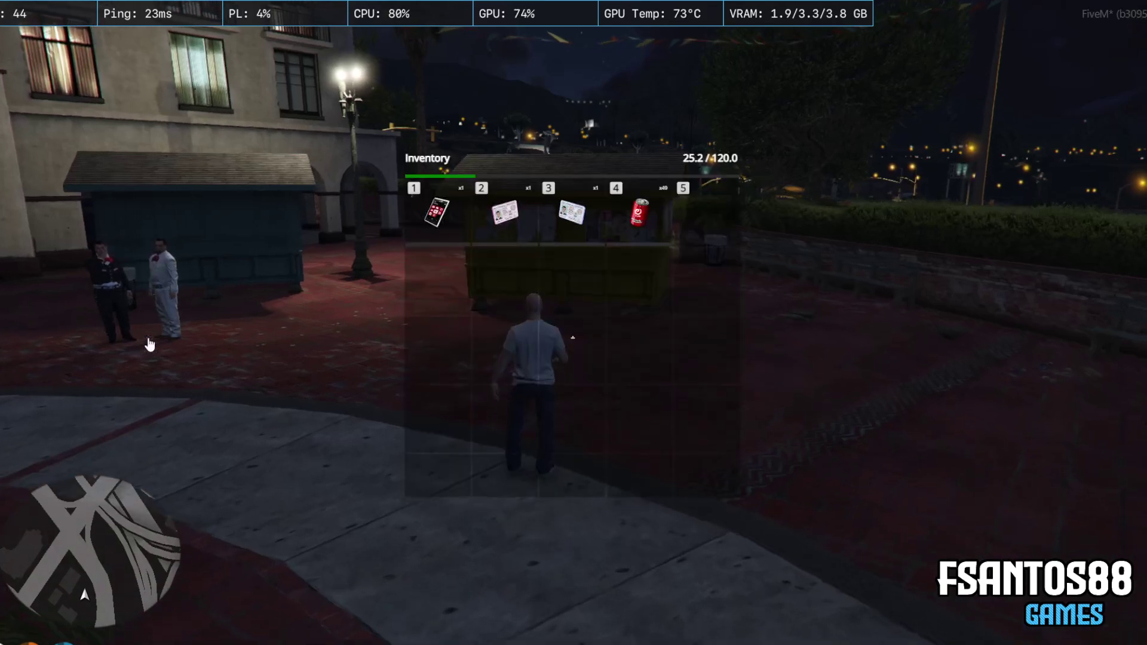
pyautogui.press('Escape')
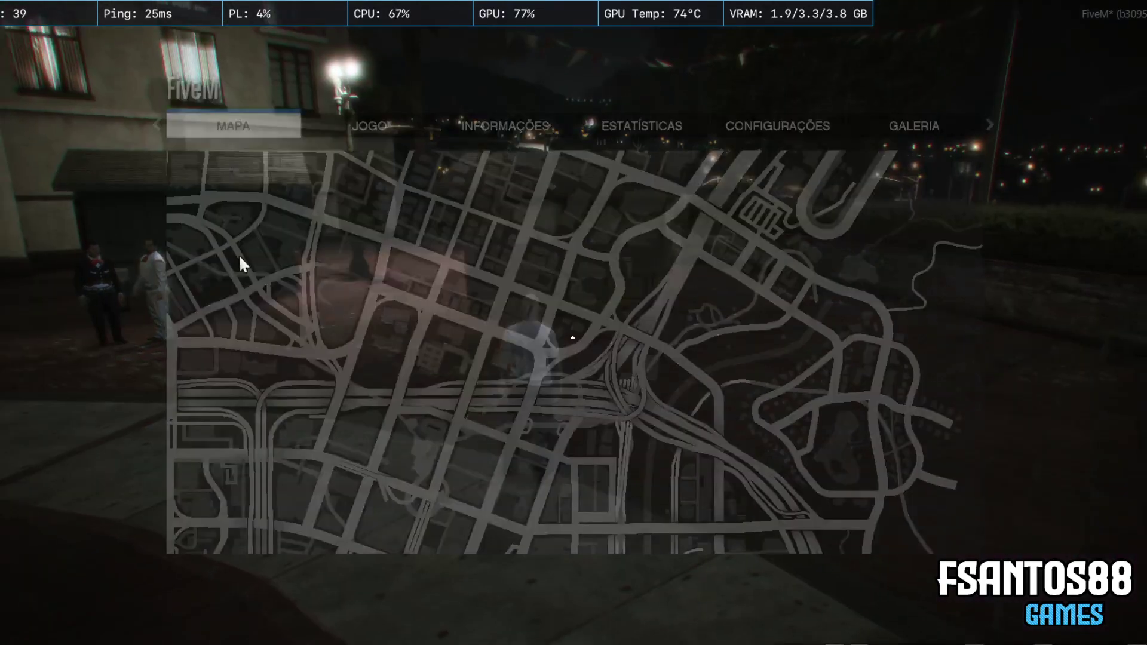
pyautogui.press('Escape')
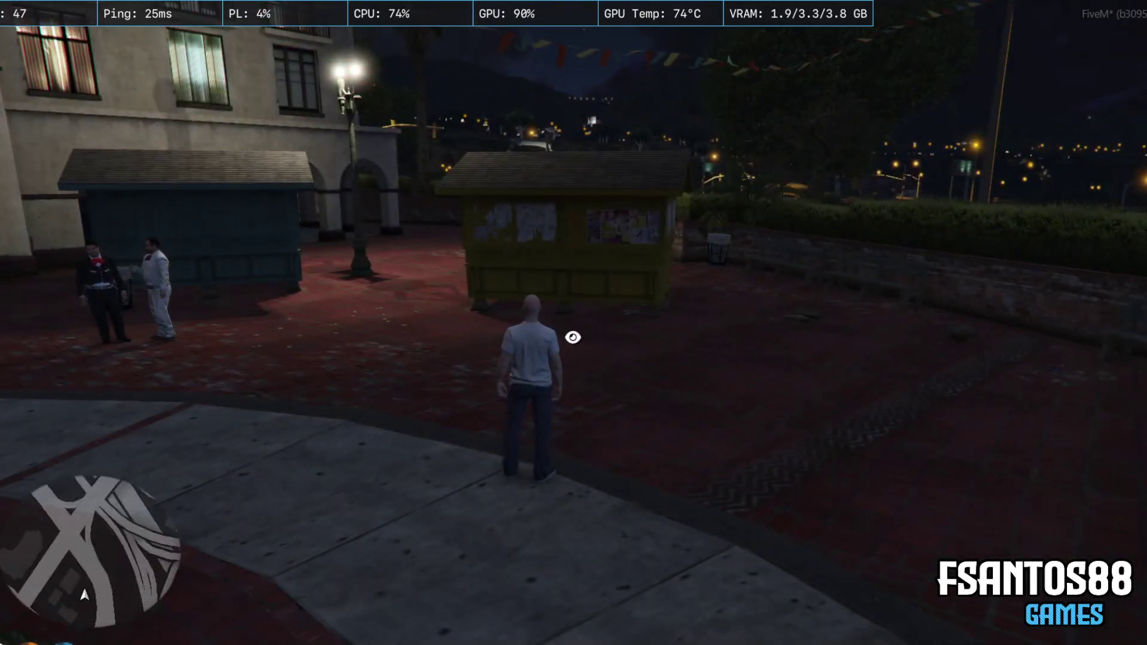
pyautogui.press('F8')
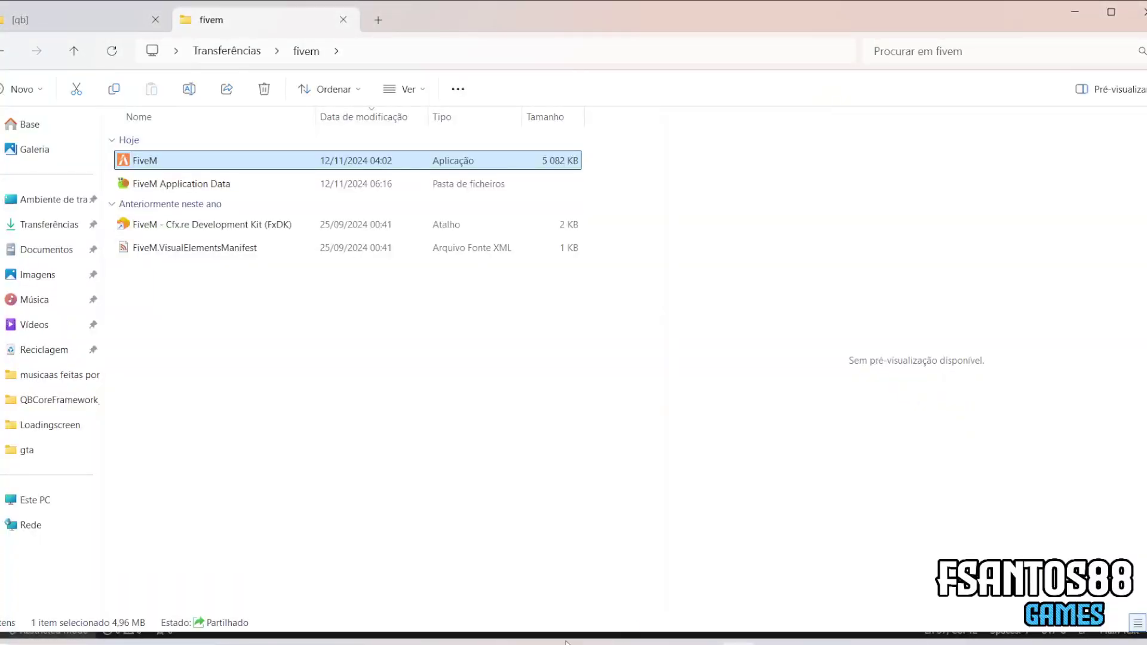
# Open Microsoft Clipchamp and create a new video from scratch.
pyautogui.press('super+s')
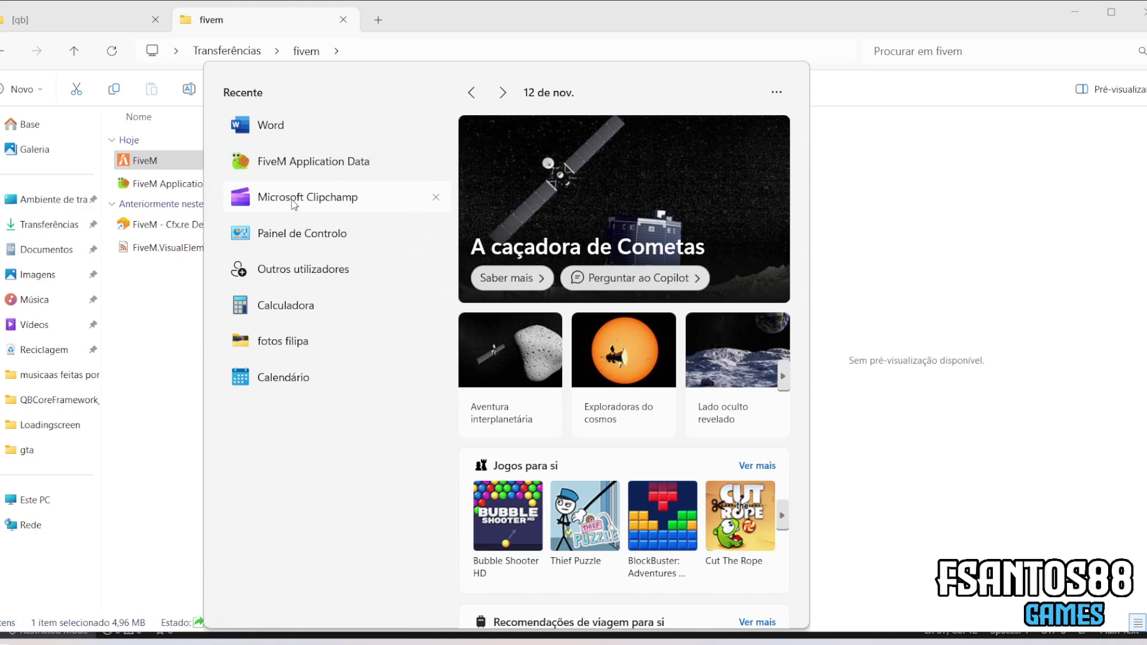
pyautogui.press('Escape')
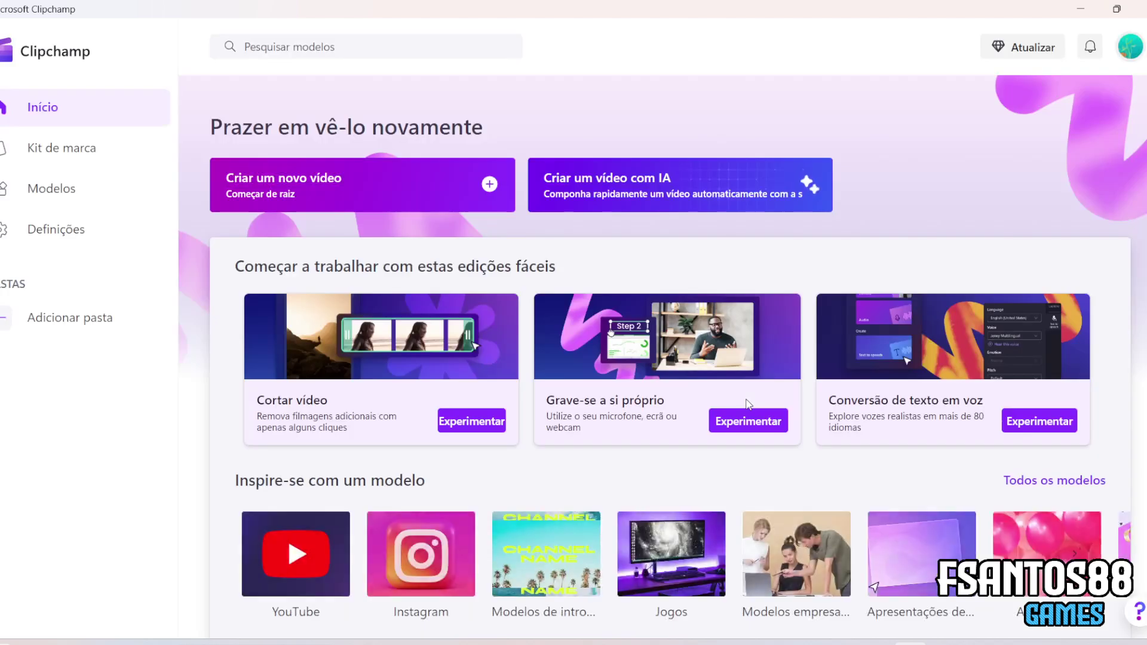
pyautogui.click(340, 545)
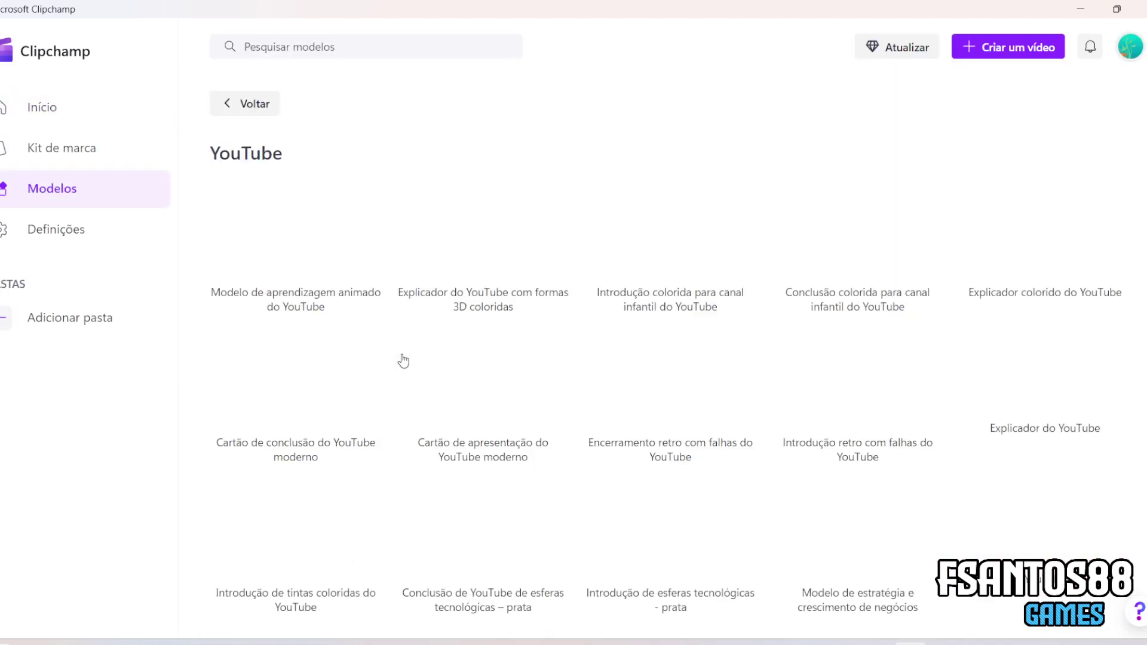
pyautogui.click(47, 111)
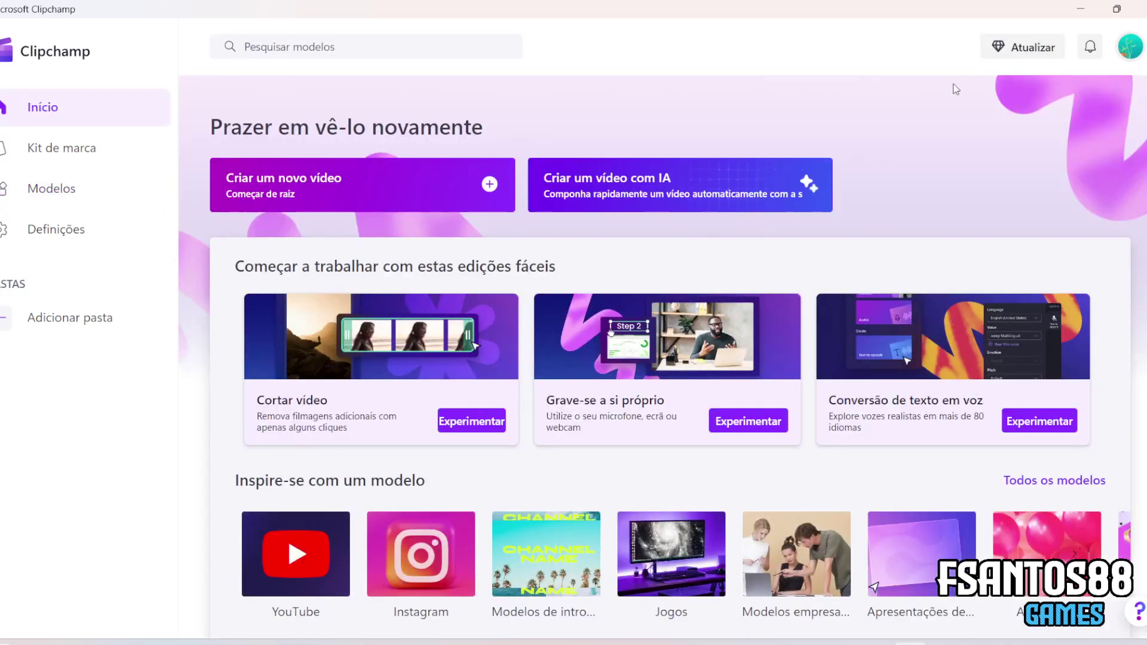
pyautogui.click(416, 200)
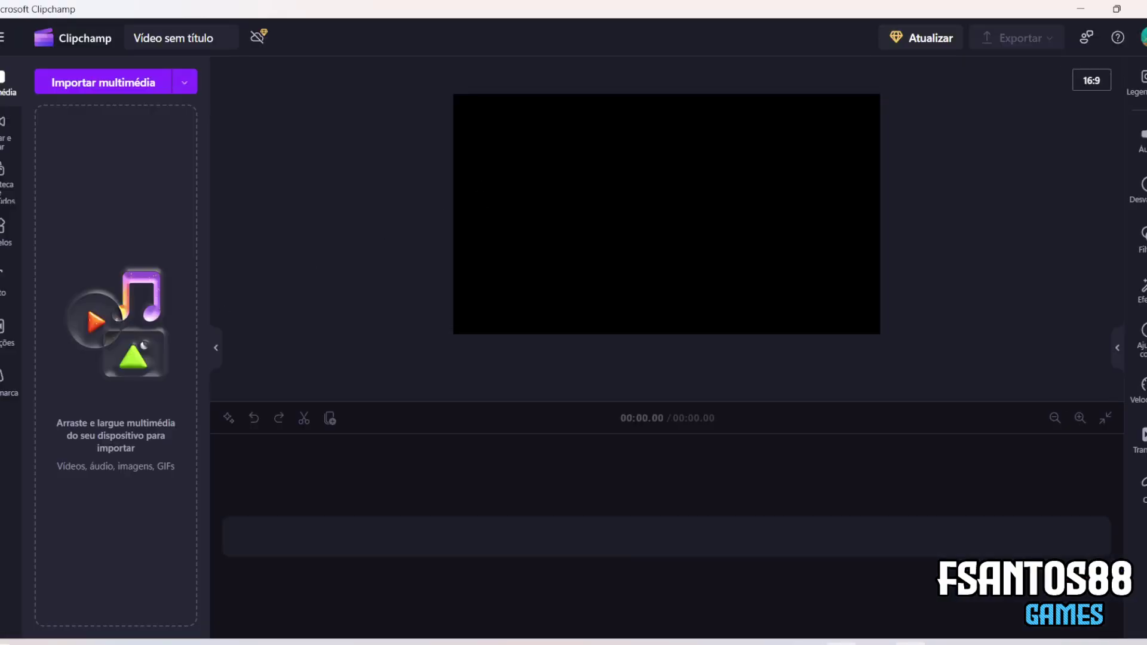
# Bring the logo server 1 image from the Transferências folder into the untitled Clipchamp video and place it on the timeline.
pyautogui.click(691, 642)
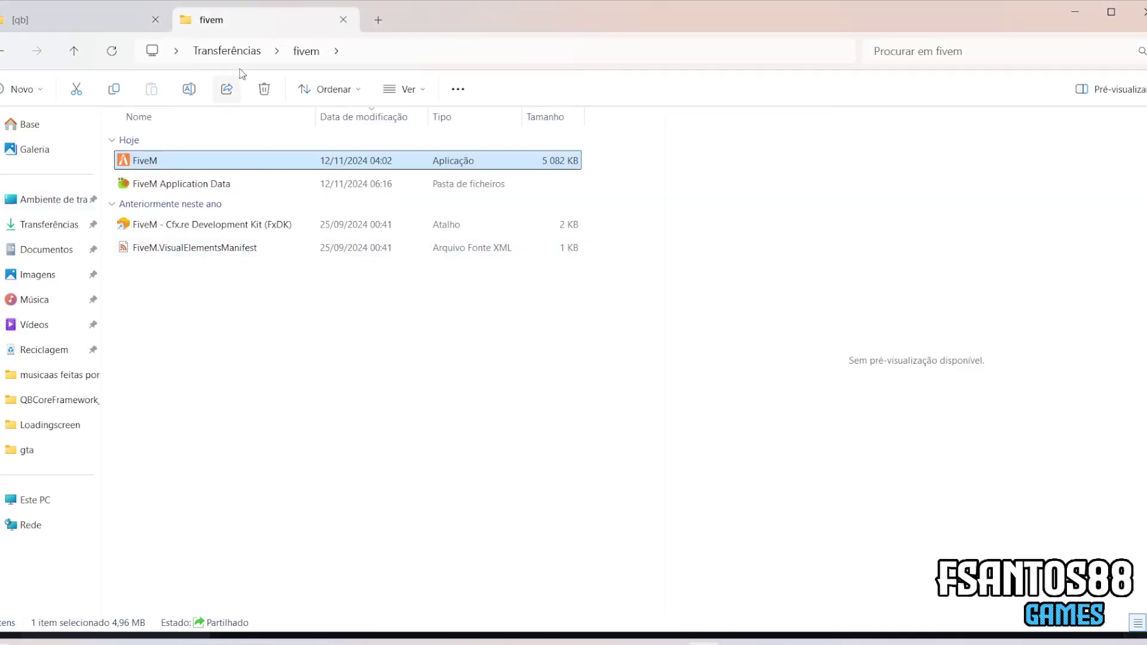
pyautogui.click(2, 53)
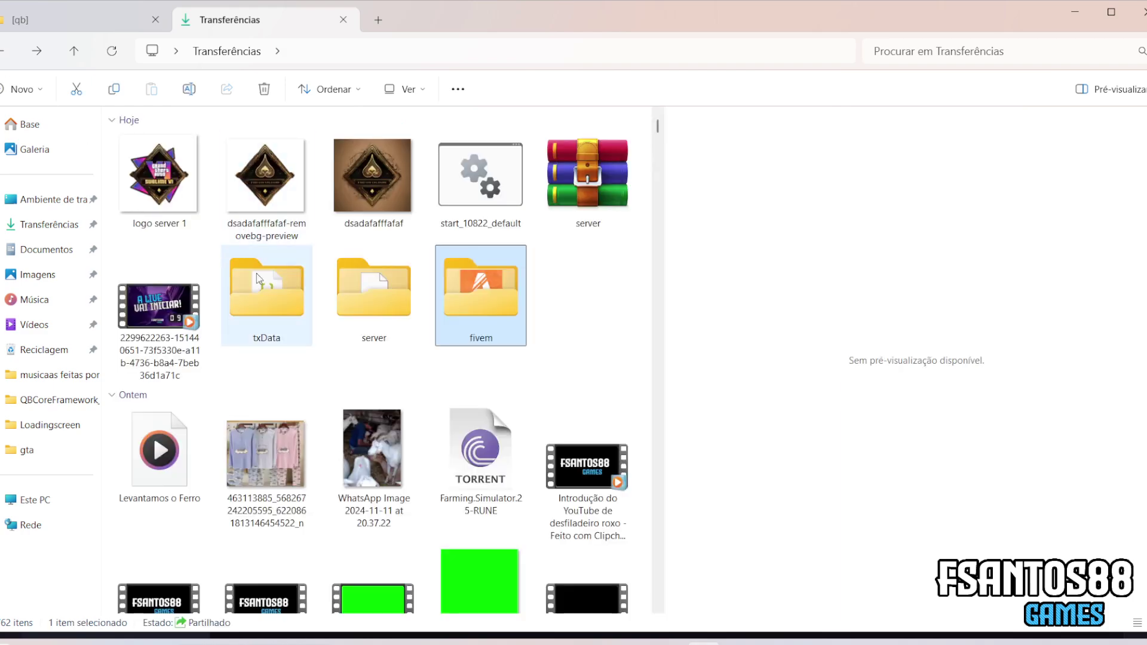
pyautogui.click(162, 176)
pyautogui.hotkey('alt', 'Tab')
pyautogui.moveTo(162, 176); pyautogui.dragTo(702, 248)
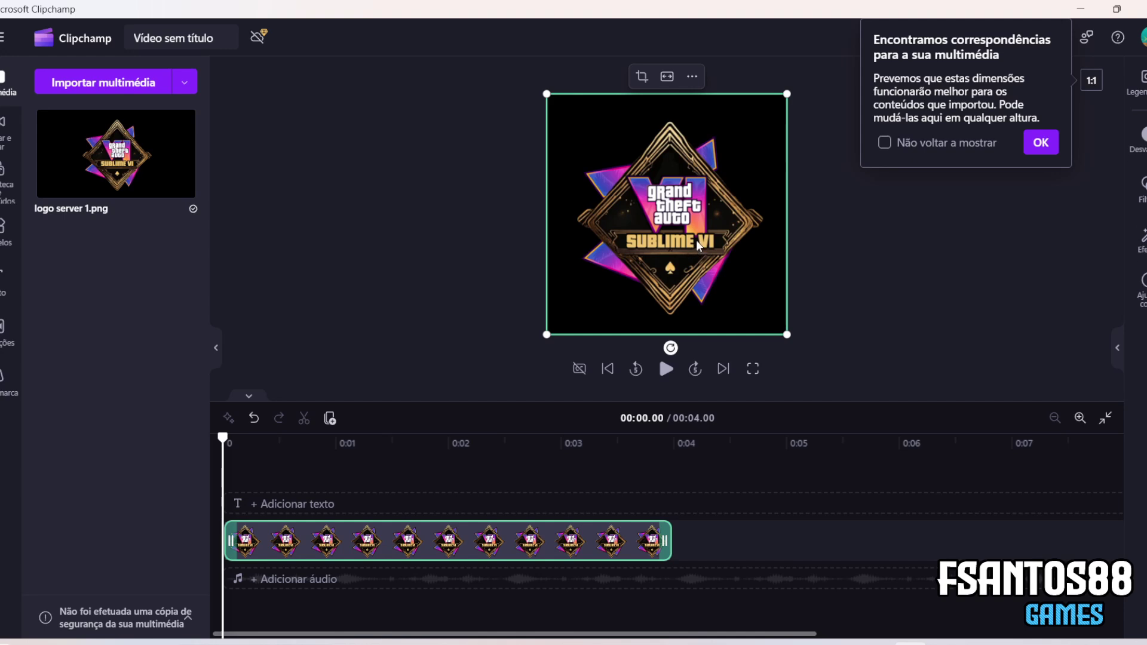
# Undo the automatic format change to restore the 16:9 aspect ratio and dismiss the dimensions suggestion.
pyautogui.click(944, 244)
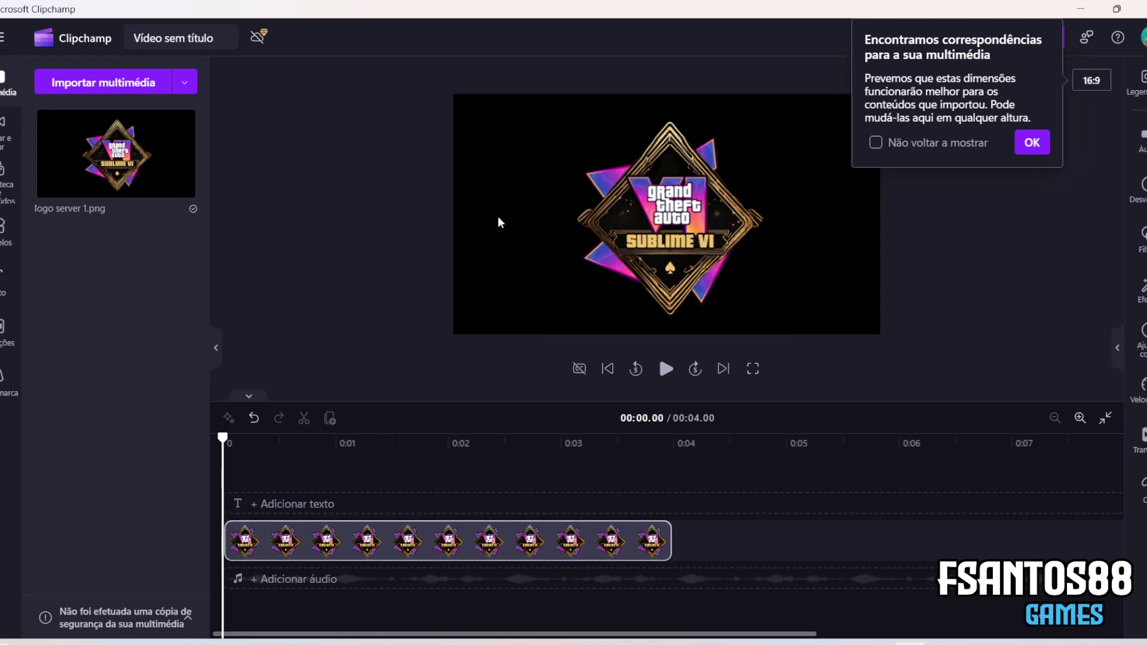
pyautogui.hotkey('ctrl', 'z')
pyautogui.hotkey('ctrl', 'z')
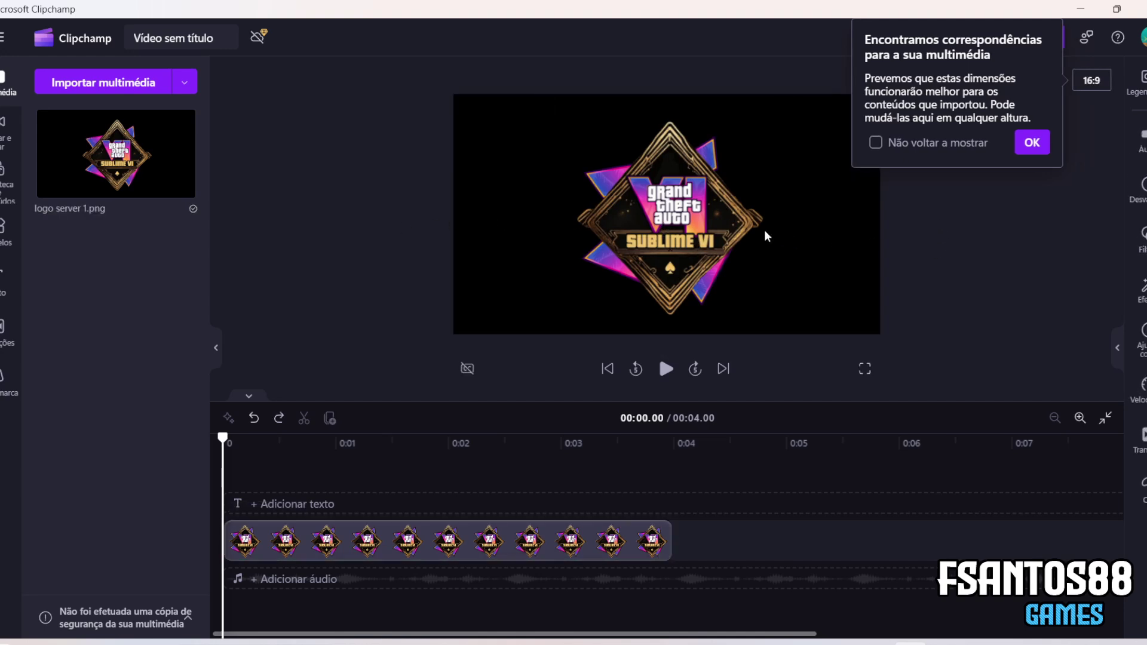
pyautogui.click(1032, 143)
pyautogui.click(780, 247)
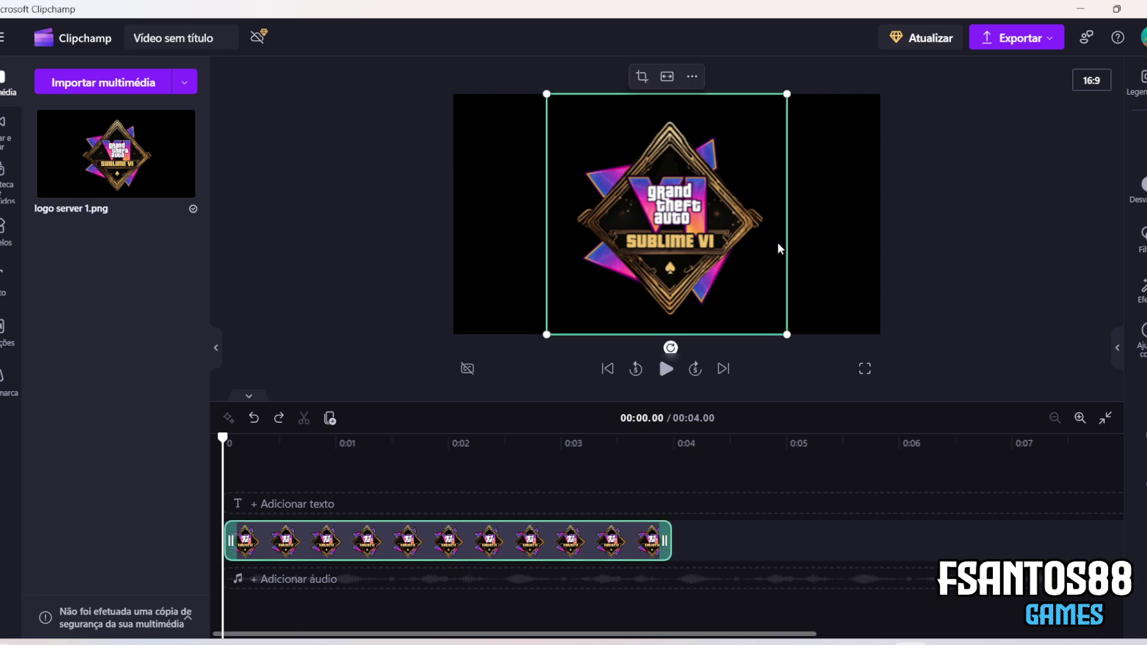
pyautogui.click(814, 264)
# Switch to the Lexica page in Chrome, return to its image search and search for "gta".
pyautogui.hotkey('alt', 'Tab')
pyautogui.hotkey('alt', 'Tab')
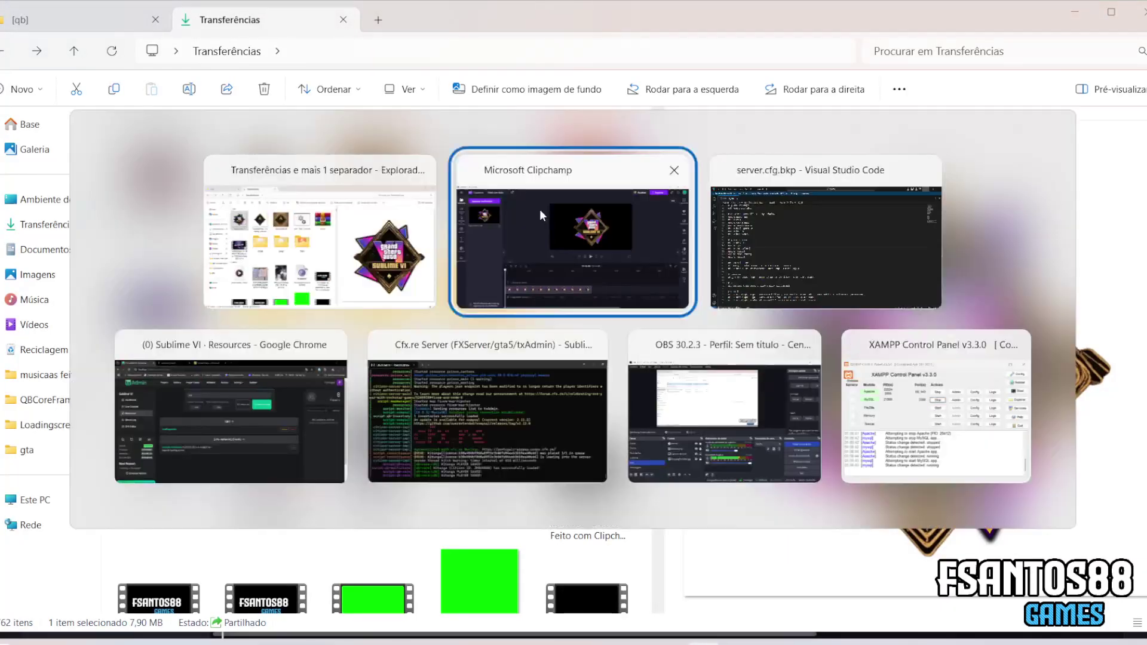
pyautogui.hotkey('alt', 'Tab')
pyautogui.hotkey('alt', 'Tab')
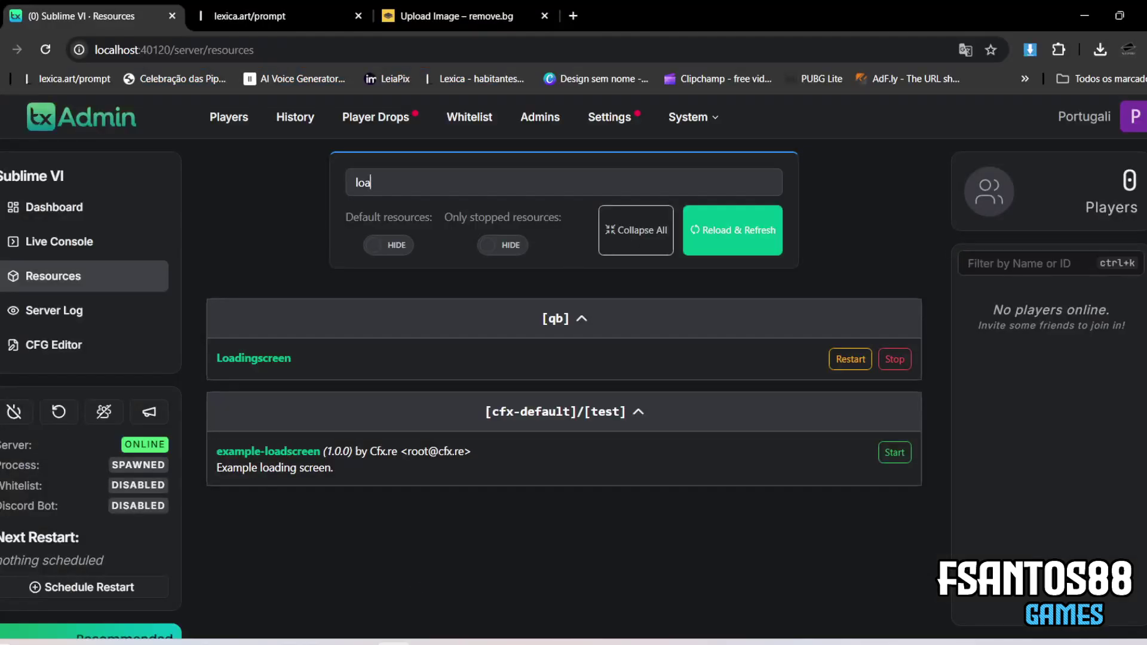
pyautogui.click(223, 18)
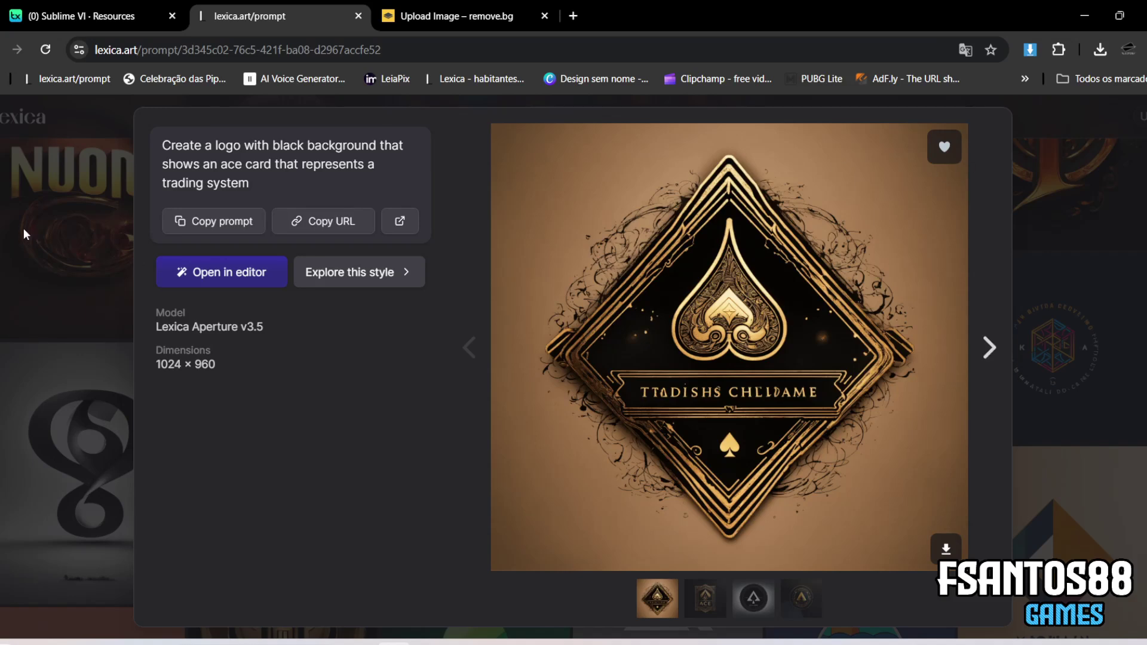
pyautogui.click(2, 136)
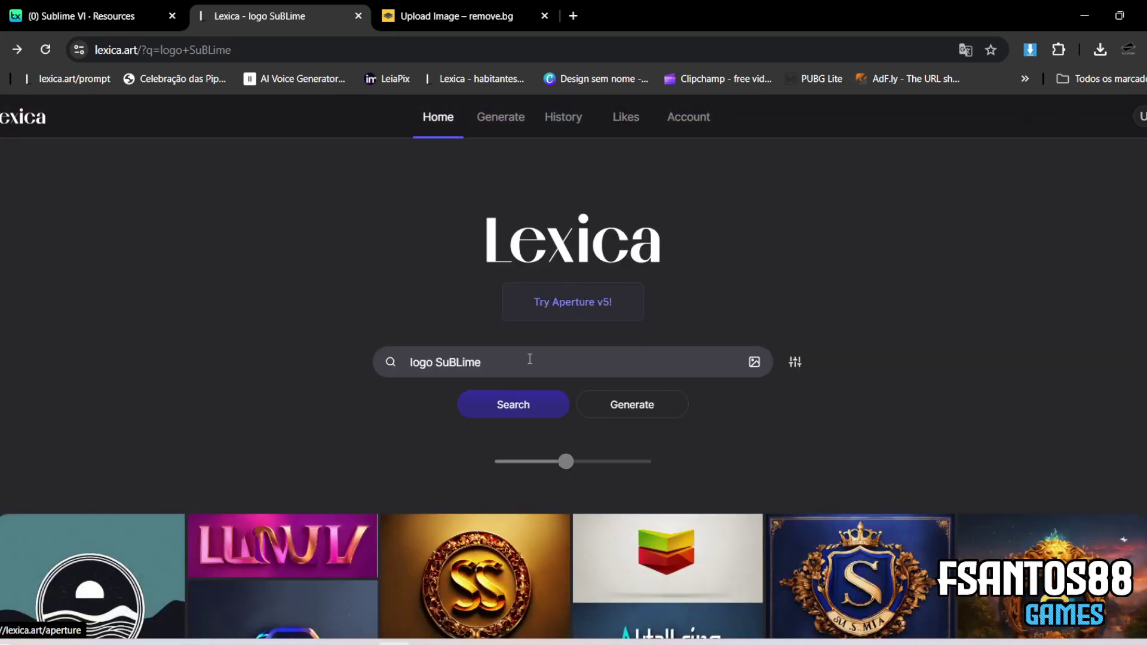
pyautogui.write('gta')
pyautogui.press('Return')
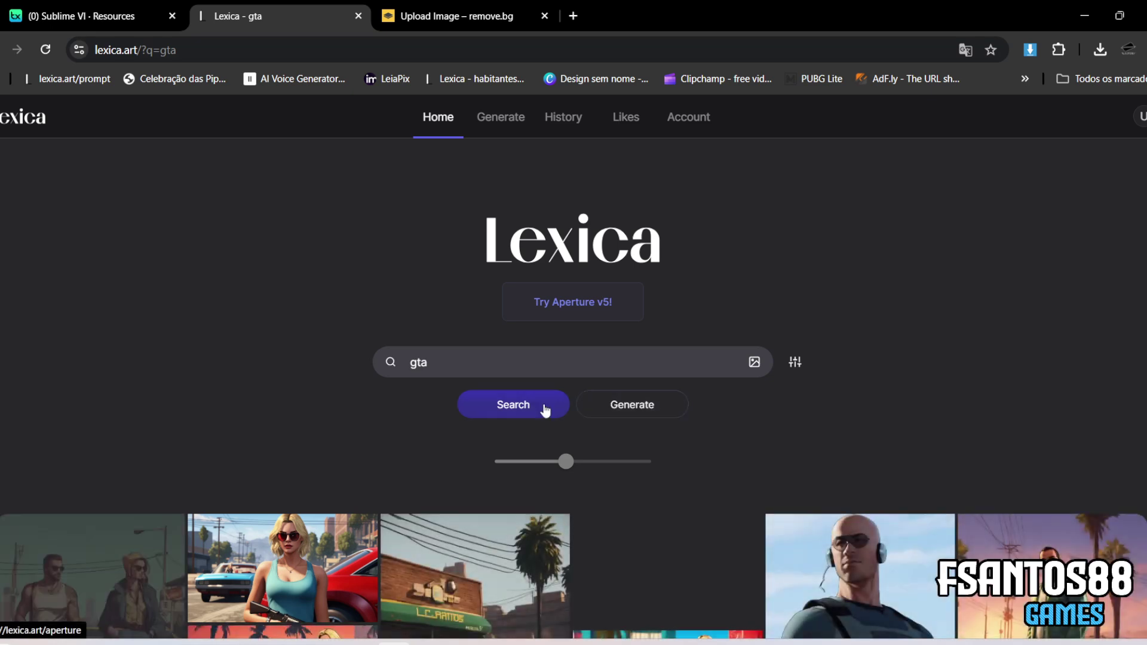
# Browse the gta images, open the David Lynch style Vice City scene and explore similar images in its style.
pyautogui.scroll(-4, 543, 405)
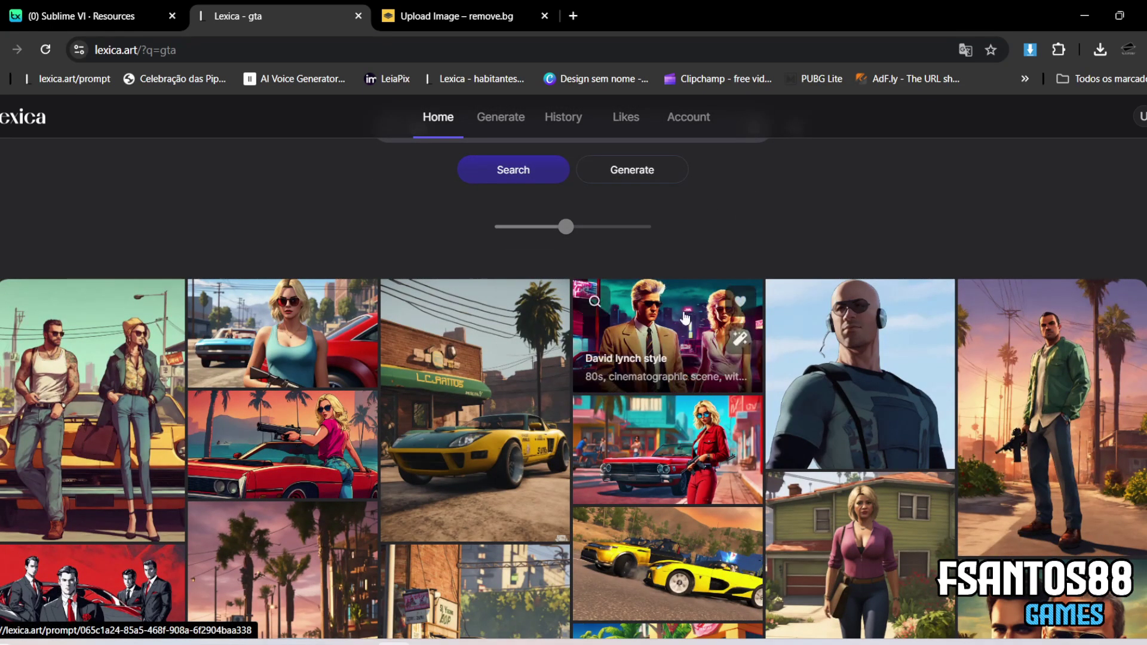
pyautogui.scroll(-3, 568, 329)
pyautogui.scroll(3, 442, 325)
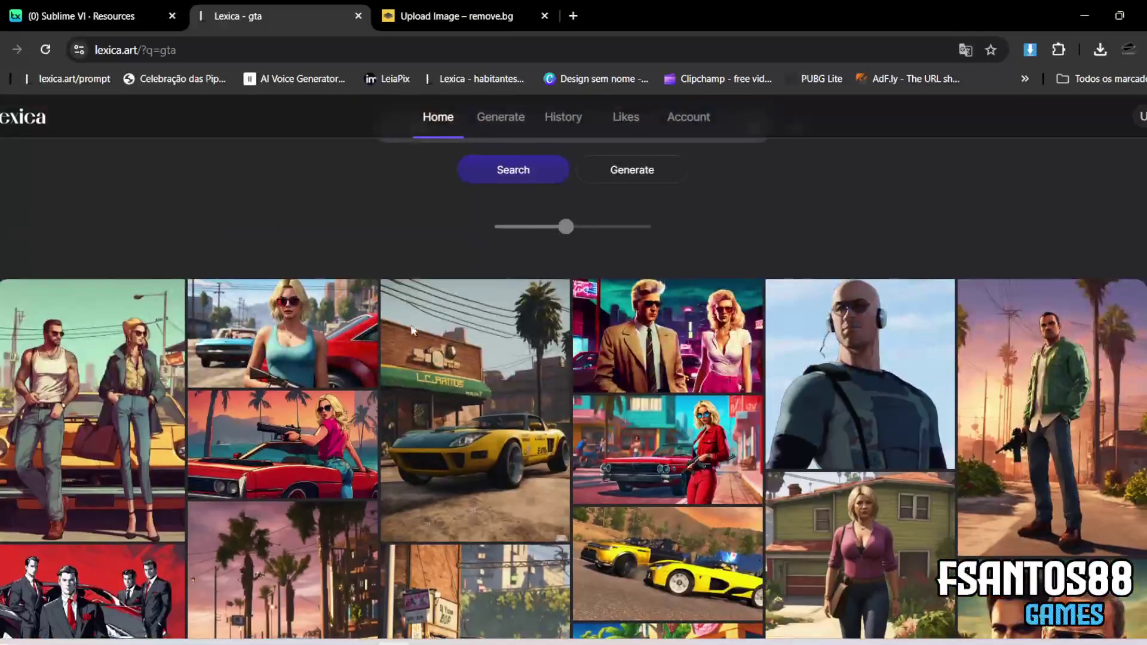
pyautogui.click(664, 332)
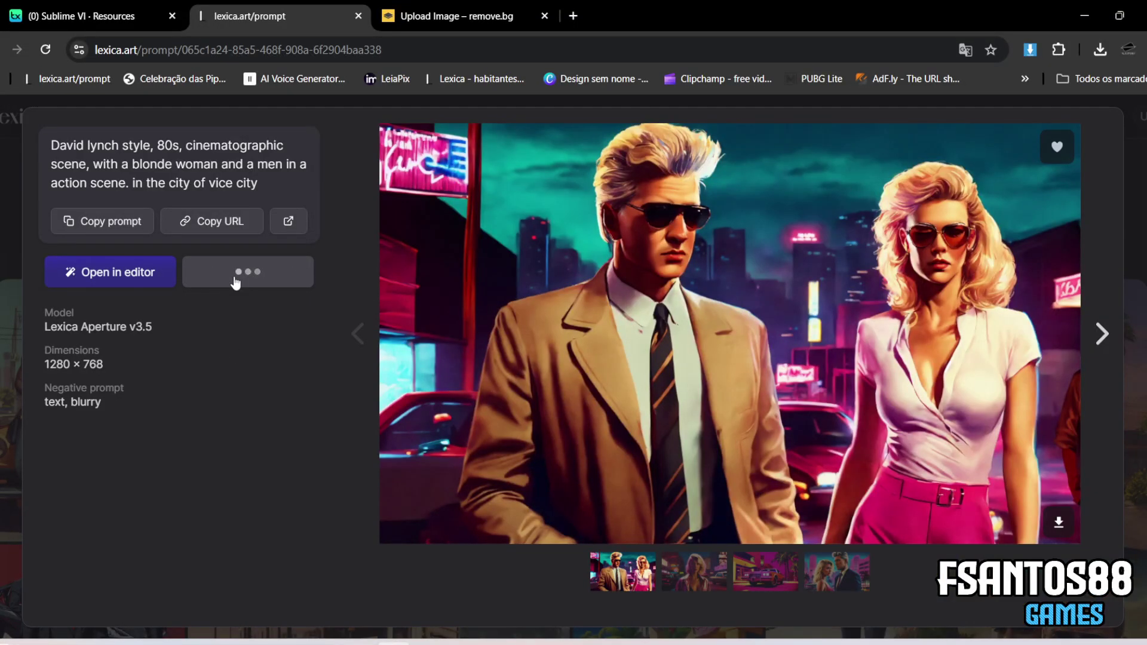
pyautogui.click(700, 576)
pyautogui.scroll(-5, 697, 396)
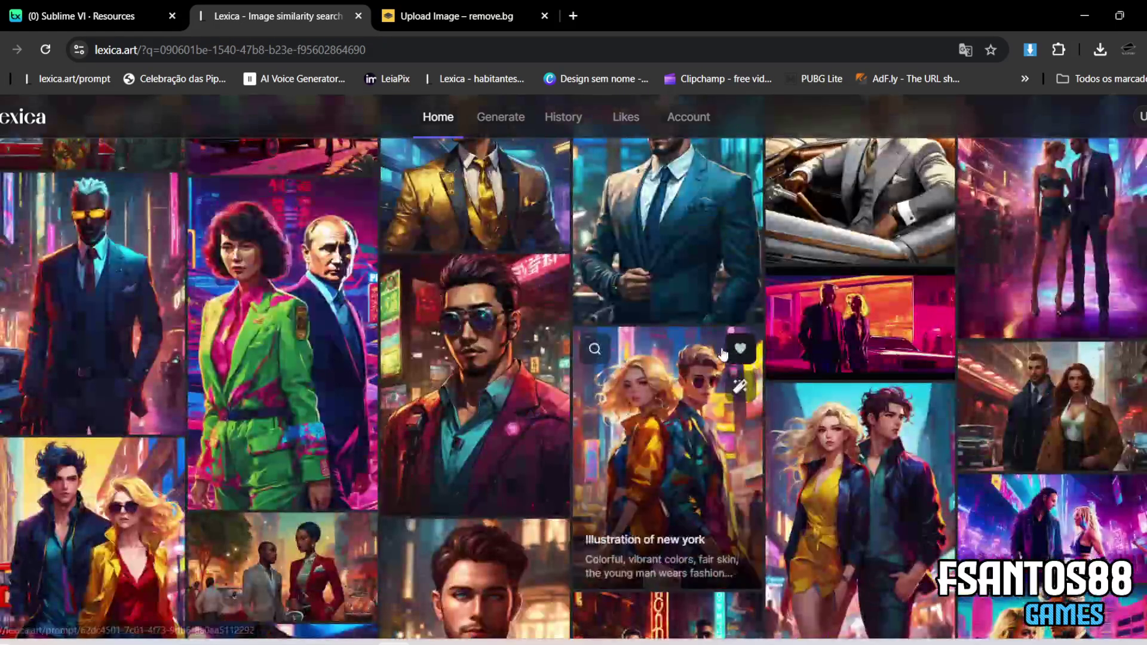
pyautogui.scroll(-3, 723, 354)
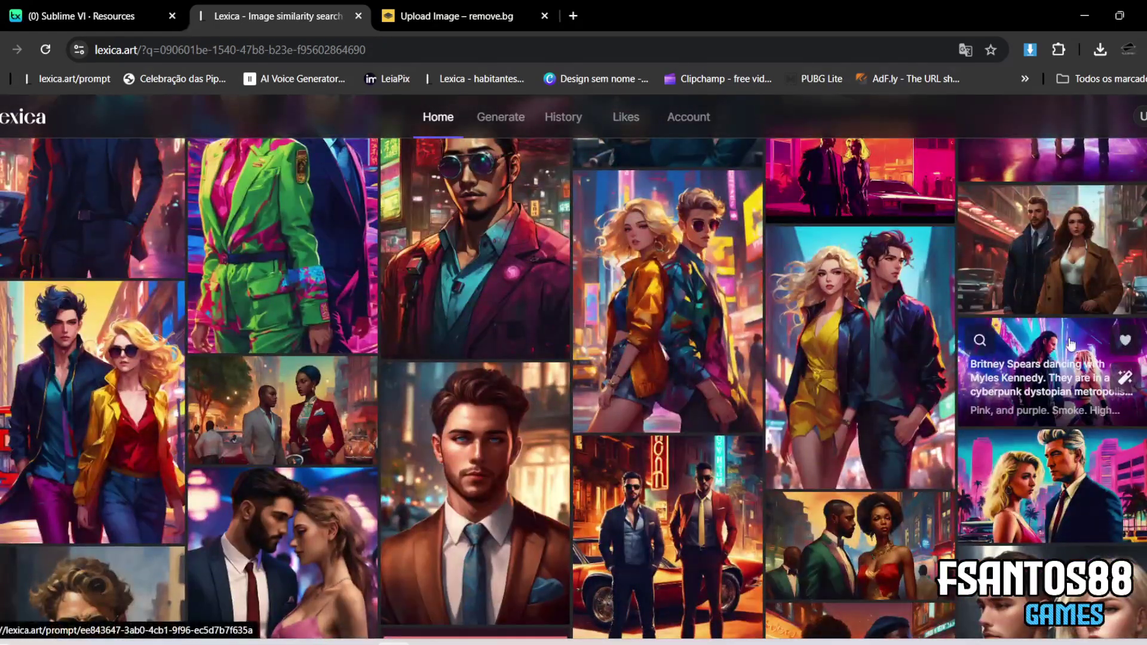
# Open the cyberpunk dystopian metropolis image with neons and lasers and copy its first variant.
pyautogui.click(1080, 350)
pyautogui.rightClick(762, 244)
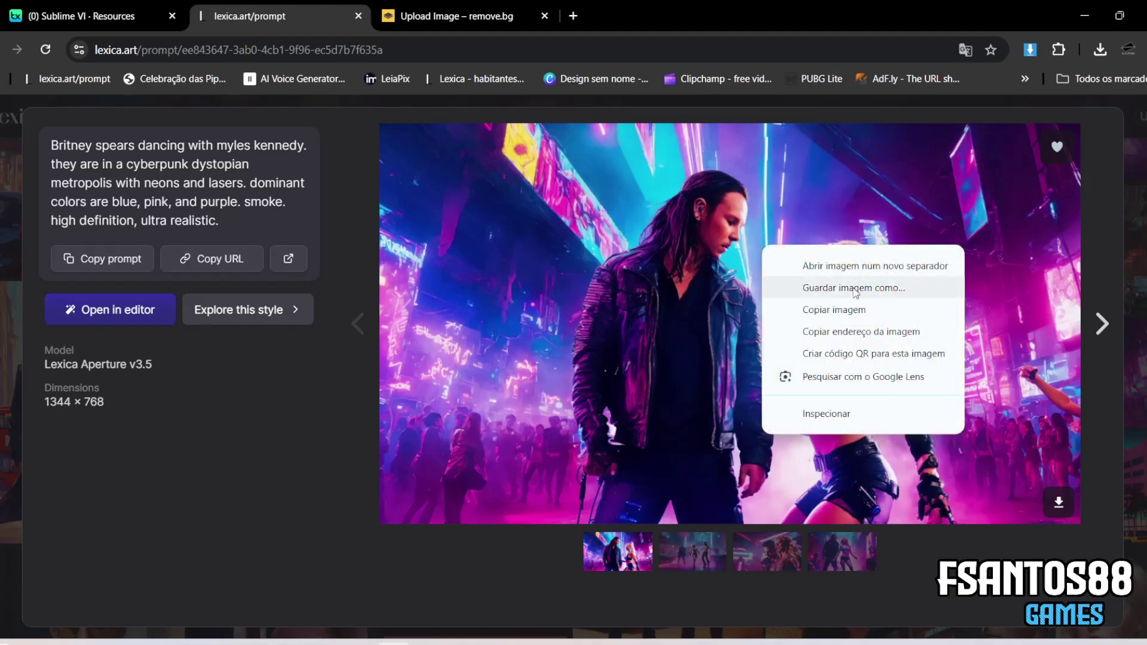
pyautogui.click(820, 310)
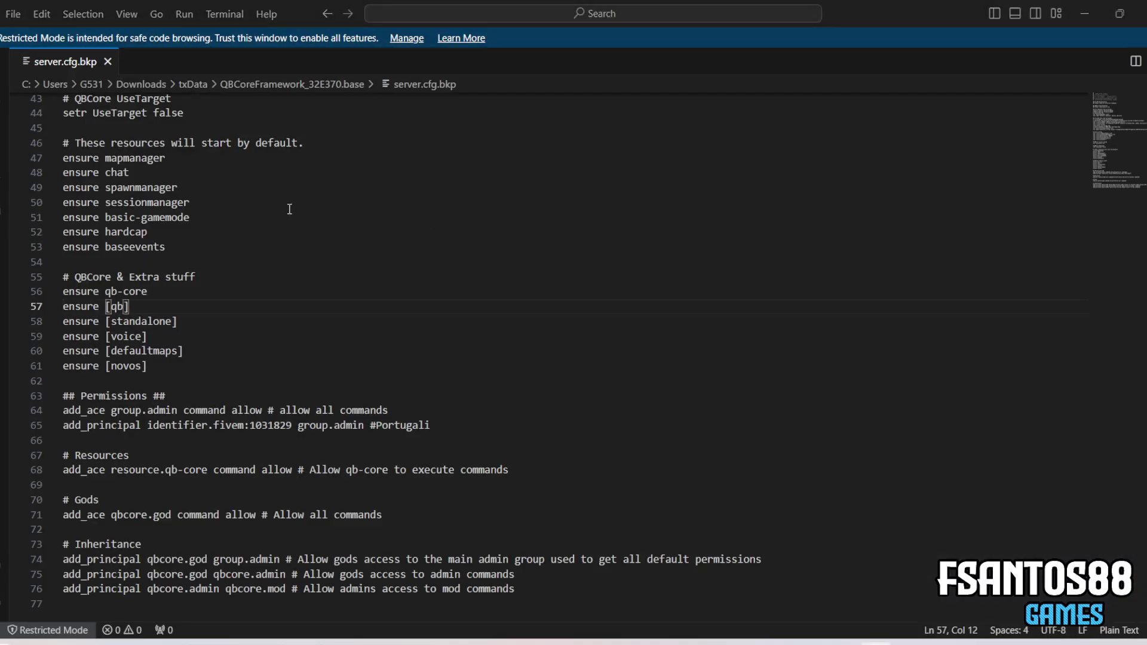
# Return to Clipchamp, paste the copied image into the video and enlarge it to cover the whole frame.
pyautogui.hotkey('alt', 'Tab')
pyautogui.hotkey('alt', 'Tab')
pyautogui.press('Tab')
pyautogui.press('Tab')
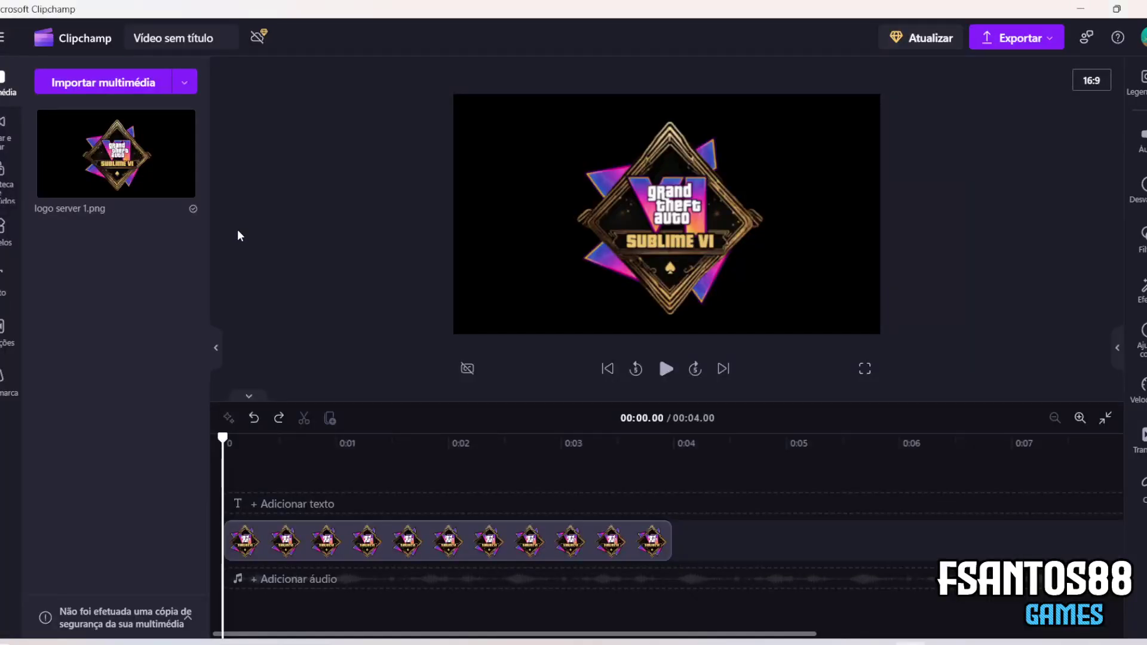
pyautogui.hotkey('ctrl', 'v')
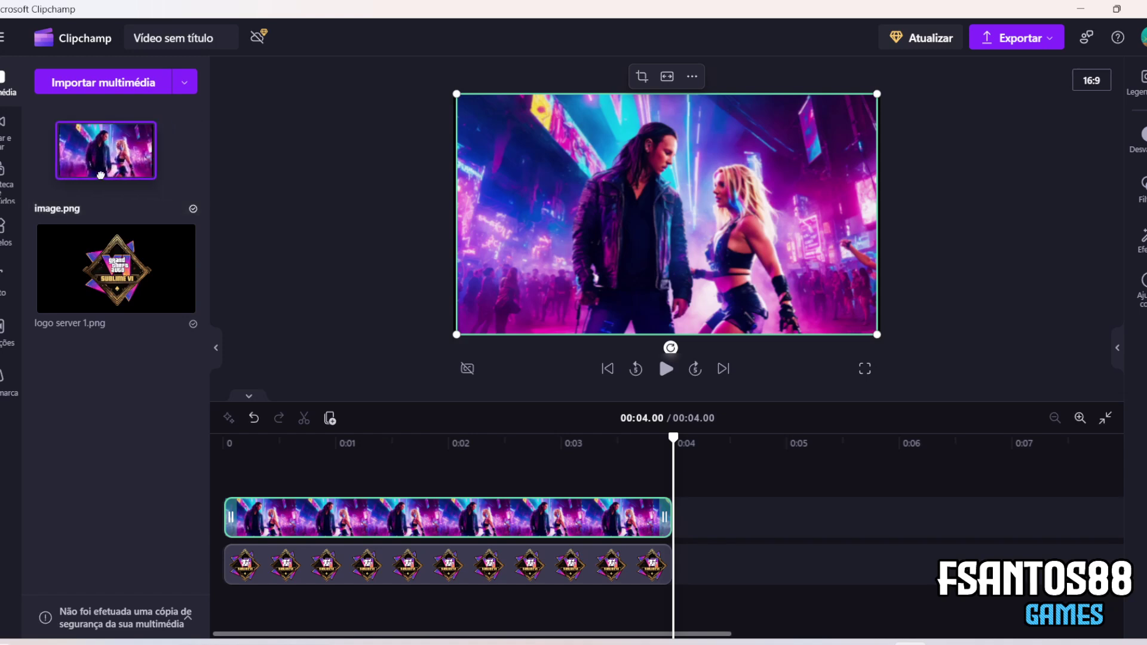
pyautogui.moveTo(456, 335); pyautogui.dragTo(449, 339)
pyautogui.moveTo(877, 339); pyautogui.dragTo(861, 320)
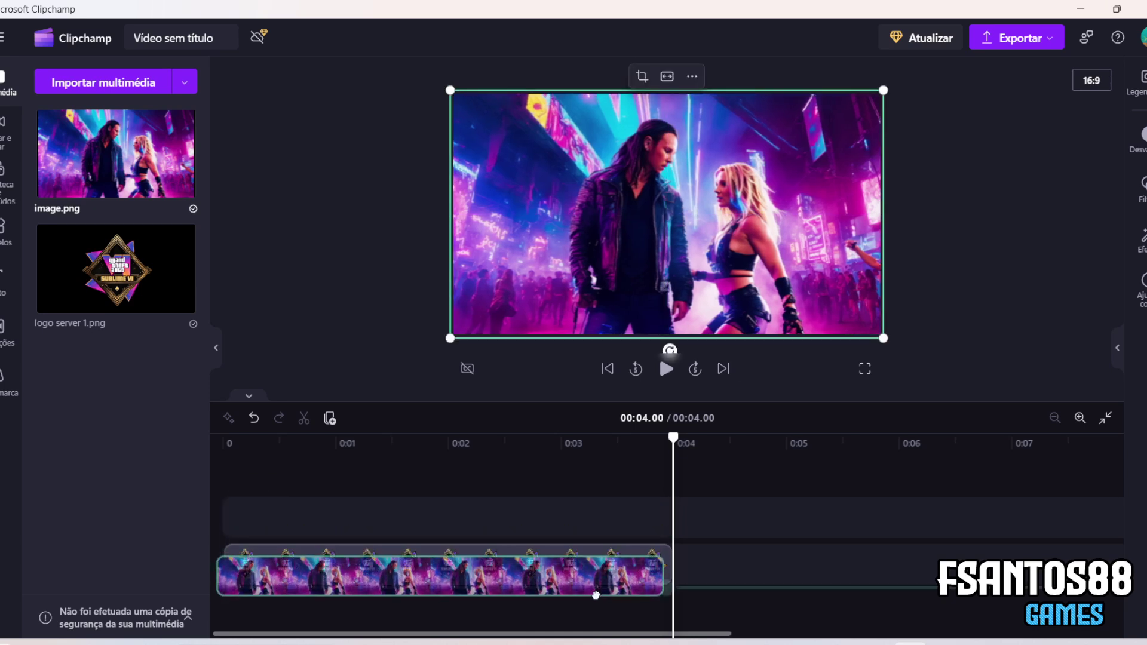
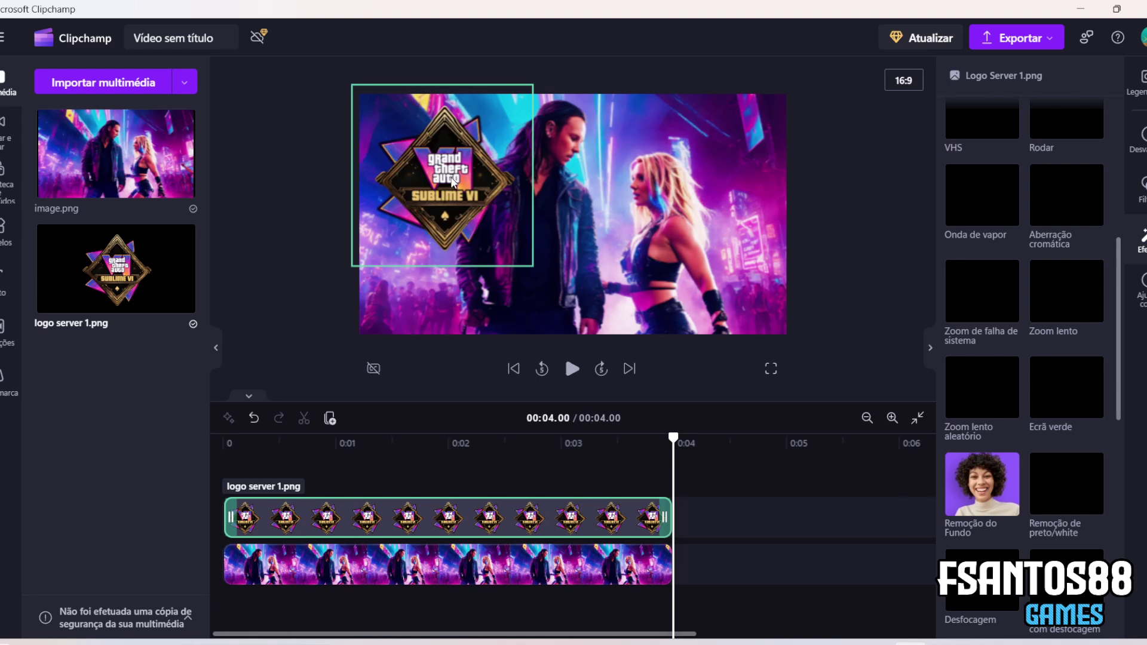
# Enlarge the logo slightly over the upper-left part of the picture and preview the video from the start.
pyautogui.moveTo(460, 221); pyautogui.dragTo(459, 225)
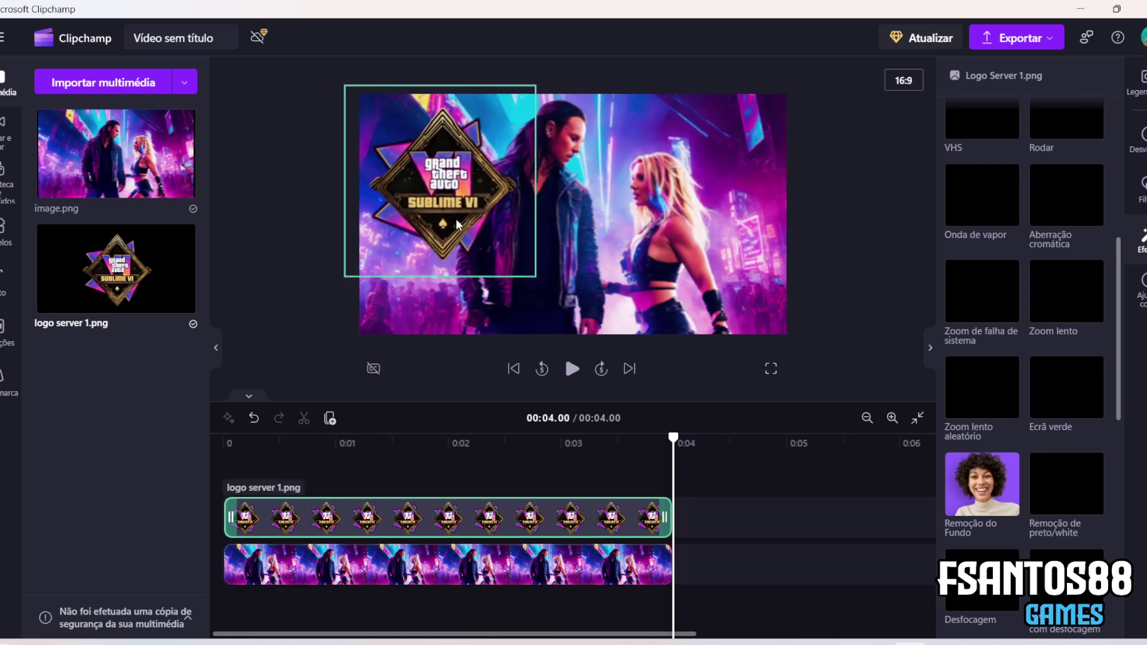
pyautogui.click(516, 369)
pyautogui.click(571, 369)
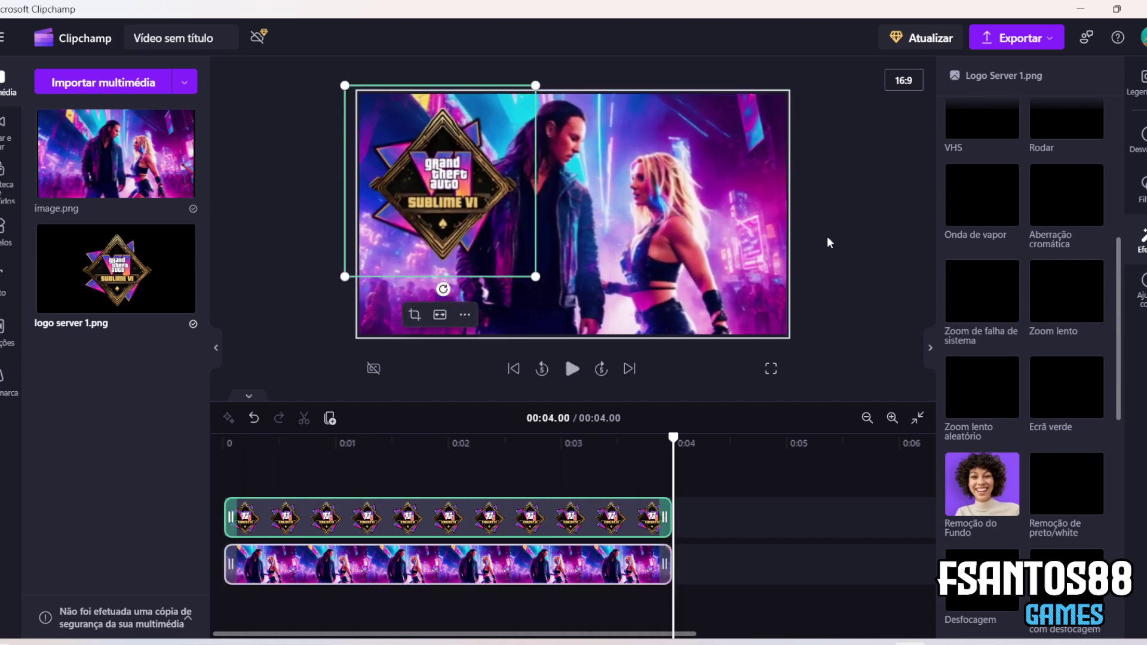
pyautogui.click(882, 219)
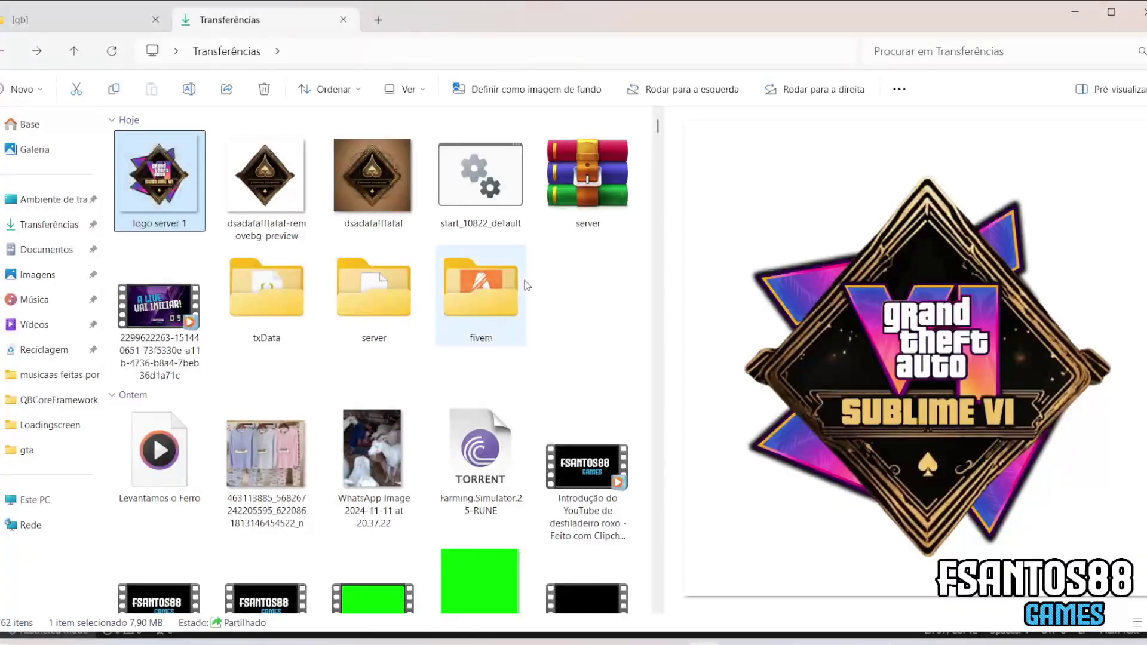
# Copy the second variant of the cyberpunk image from Lexica and paste it into the Clipchamp video.
pyautogui.hotkey('alt', 'Tab')
pyautogui.press('Tab')
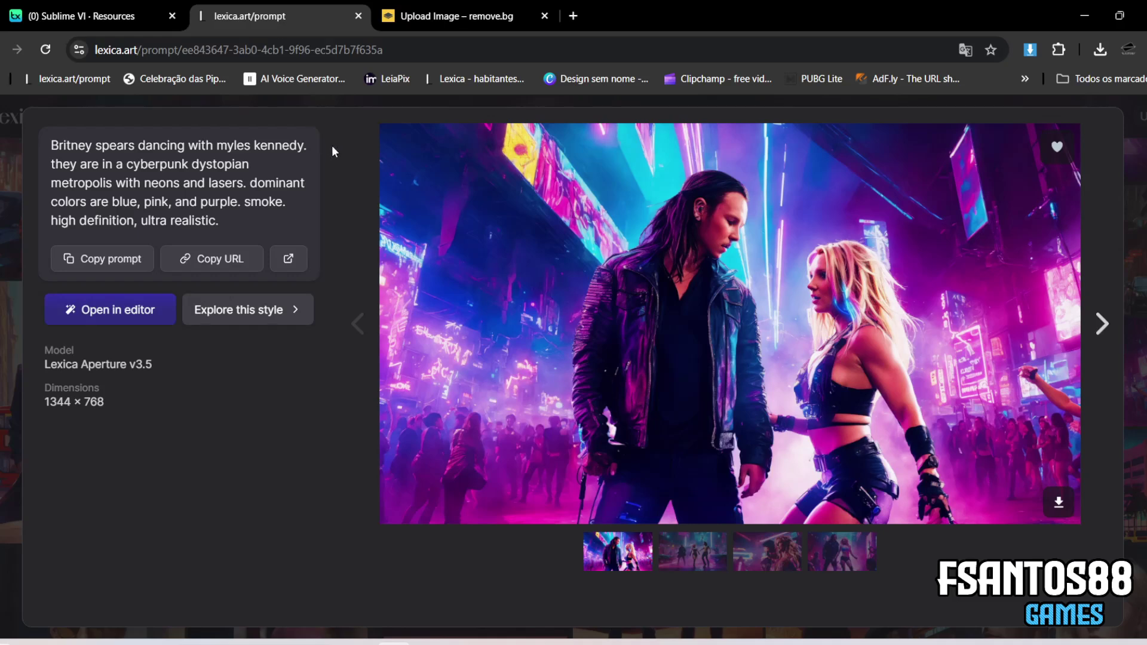
pyautogui.click(703, 560)
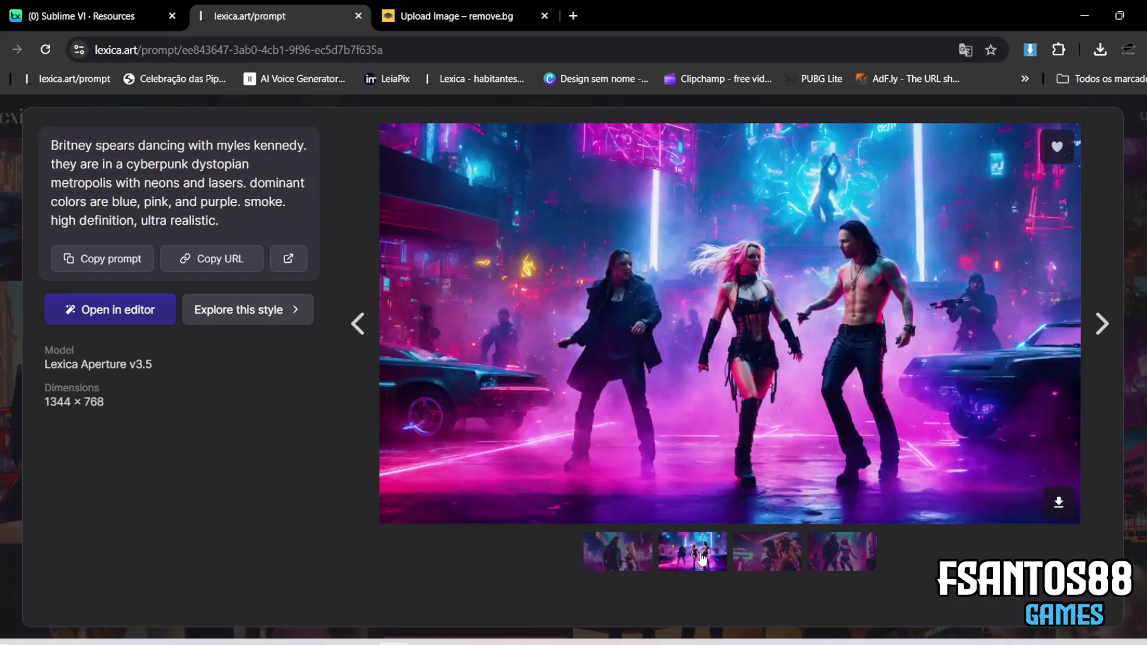
pyautogui.rightClick(747, 255)
pyautogui.click(789, 311)
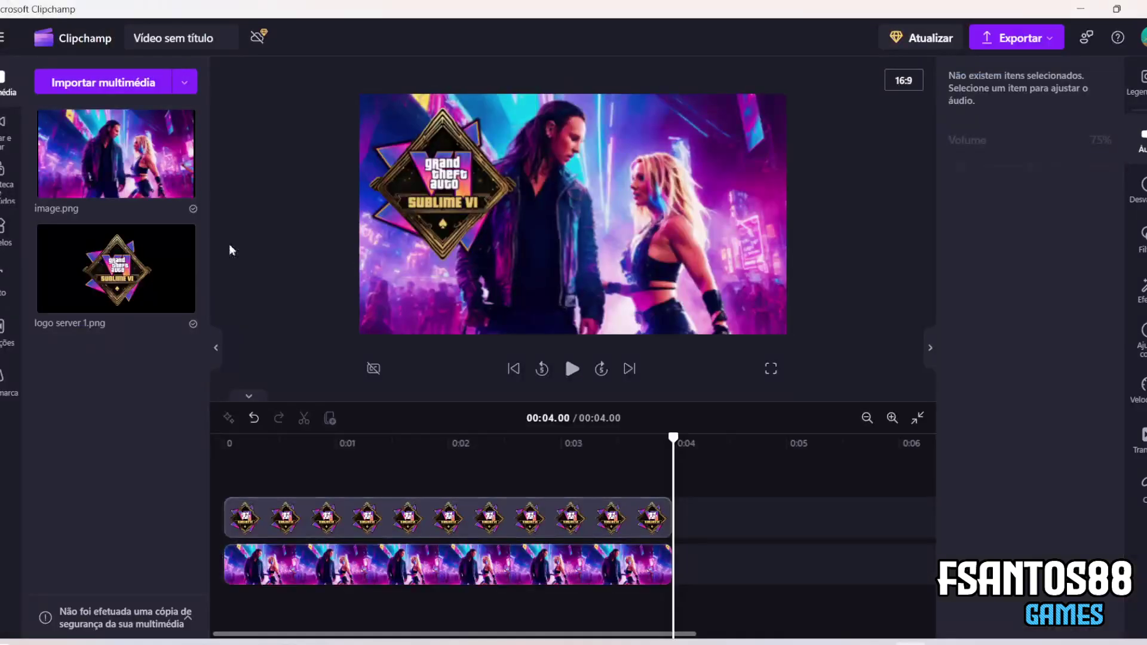
pyautogui.hotkey('ctrl', 'v')
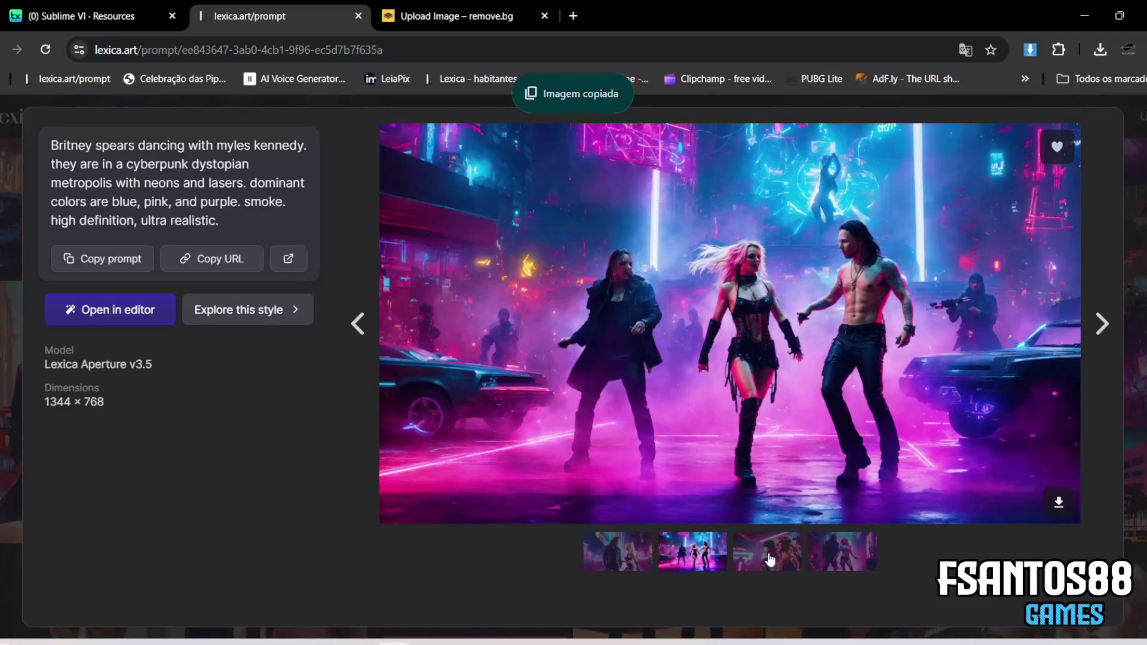
# Copy the third variant, the close-up of the couple, from Lexica and paste it into the Clipchamp video.
pyautogui.click(771, 560)
pyautogui.rightClick(655, 275)
pyautogui.click(726, 342)
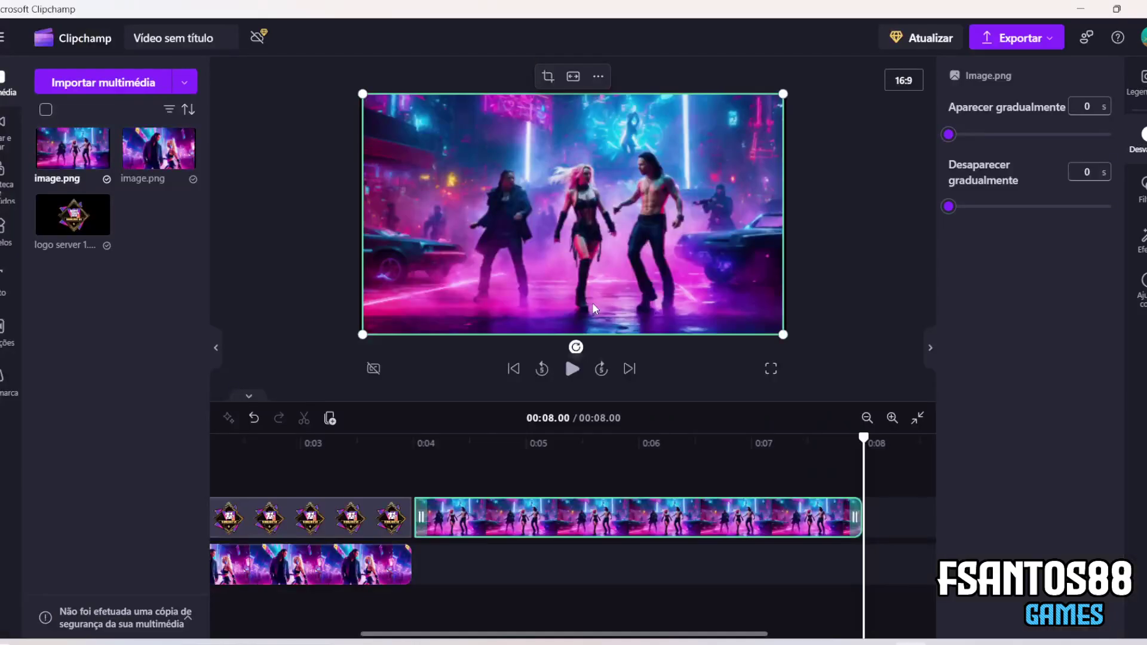
pyautogui.hotkey('ctrl', 'v')
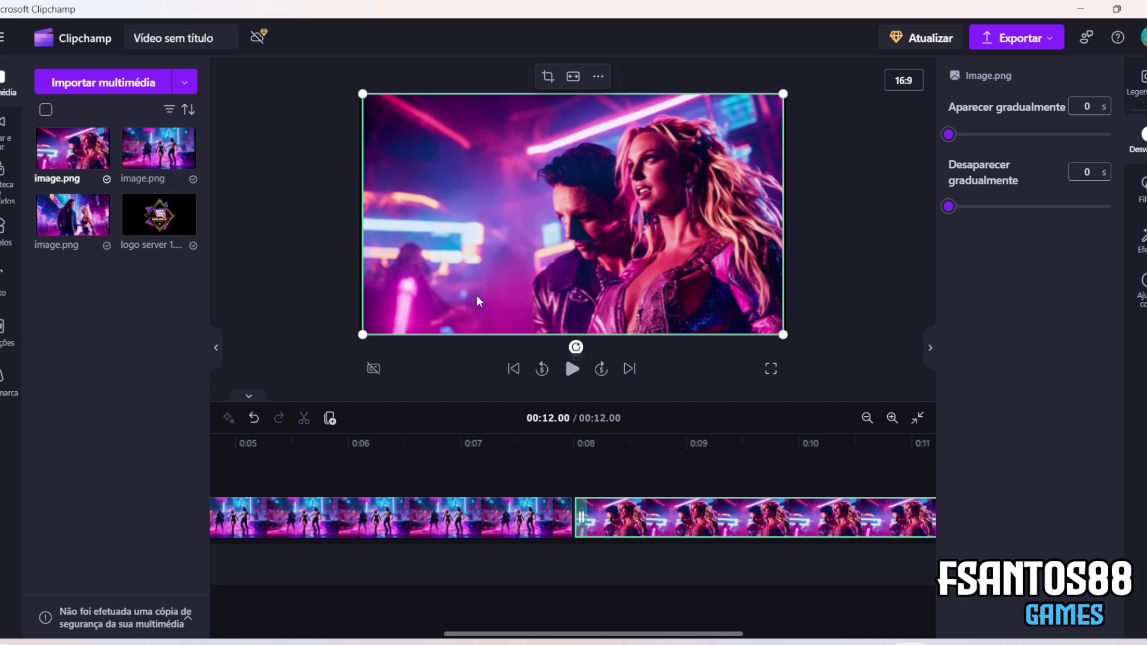
# Move the second and third image clips down to the background track, in sequence after the first image.
pyautogui.moveTo(550, 635); pyautogui.dragTo(376, 635)
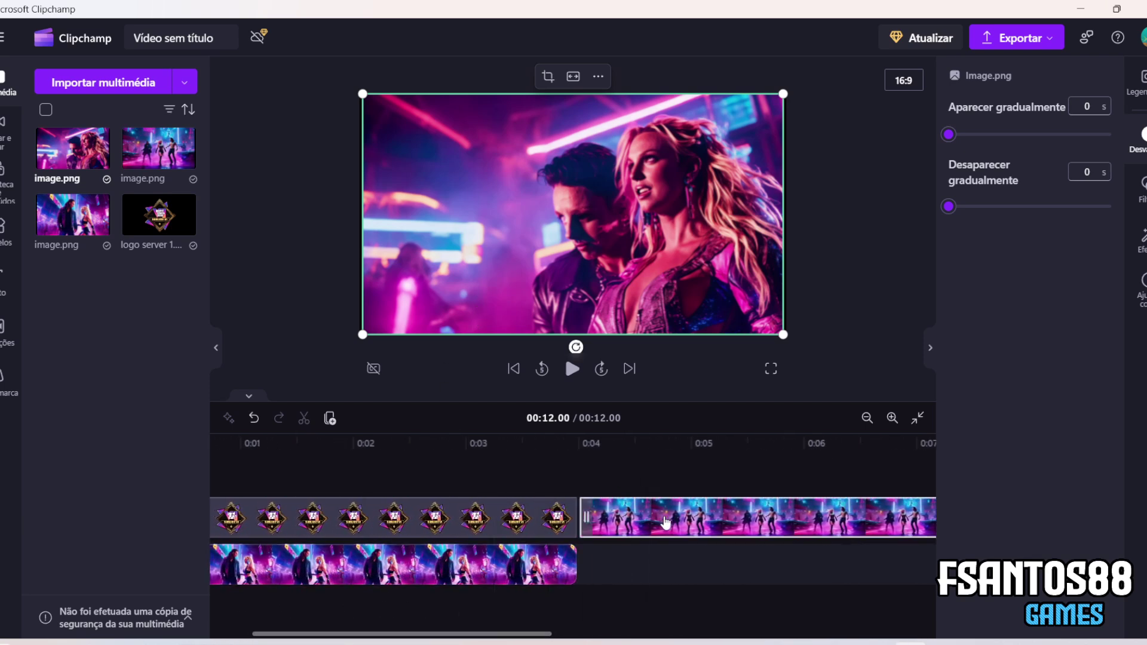
pyautogui.moveTo(666, 518); pyautogui.dragTo(664, 561)
pyautogui.moveTo(502, 565); pyautogui.dragTo(689, 564)
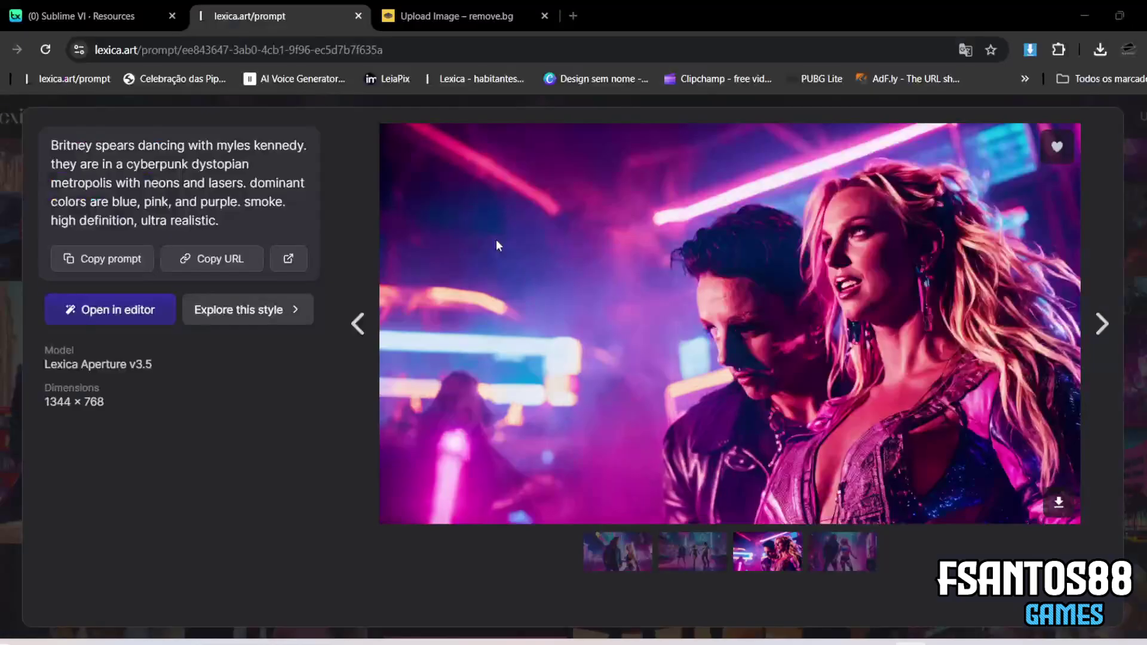
# Copy the fourth variant from Lexica, paste it into the Clipchamp video and move its clip to the background track.
pyautogui.click(848, 550)
pyautogui.rightClick(734, 206)
pyautogui.click(794, 275)
pyautogui.hotkey('alt', 'Tab')
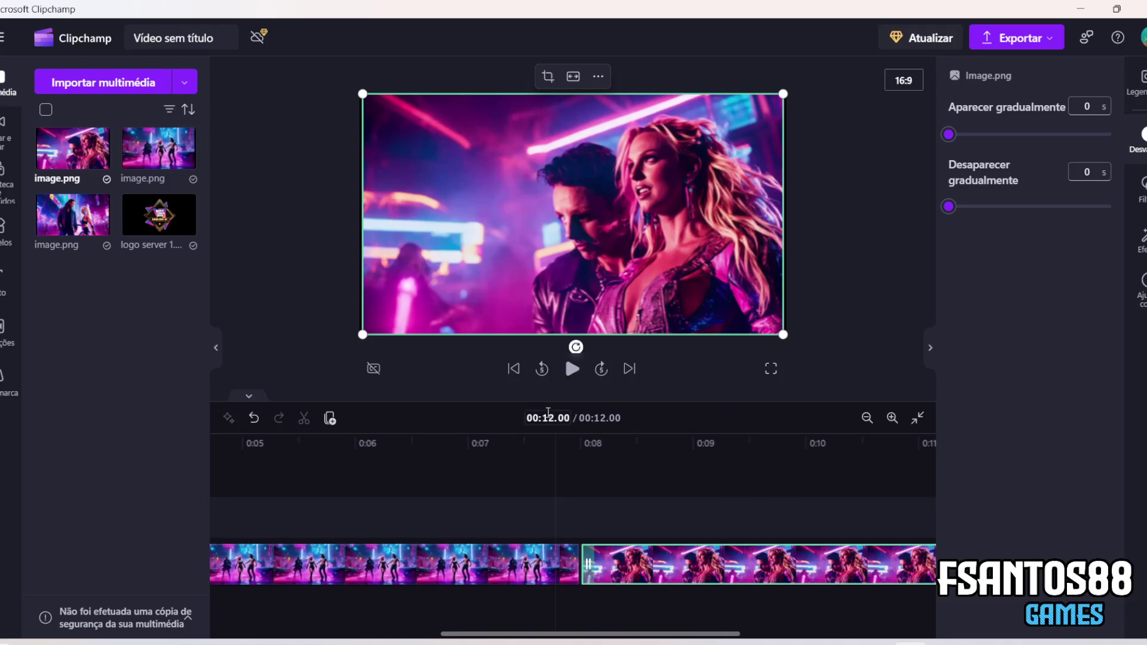
pyautogui.hotkey('ctrl', 'v')
pyautogui.moveTo(661, 536); pyautogui.dragTo(659, 564)
# Show the effects for the second image clip and enlarge the fourth image to cover the whole frame.
pyautogui.moveTo(623, 627); pyautogui.dragTo(307, 632)
pyautogui.click(747, 568)
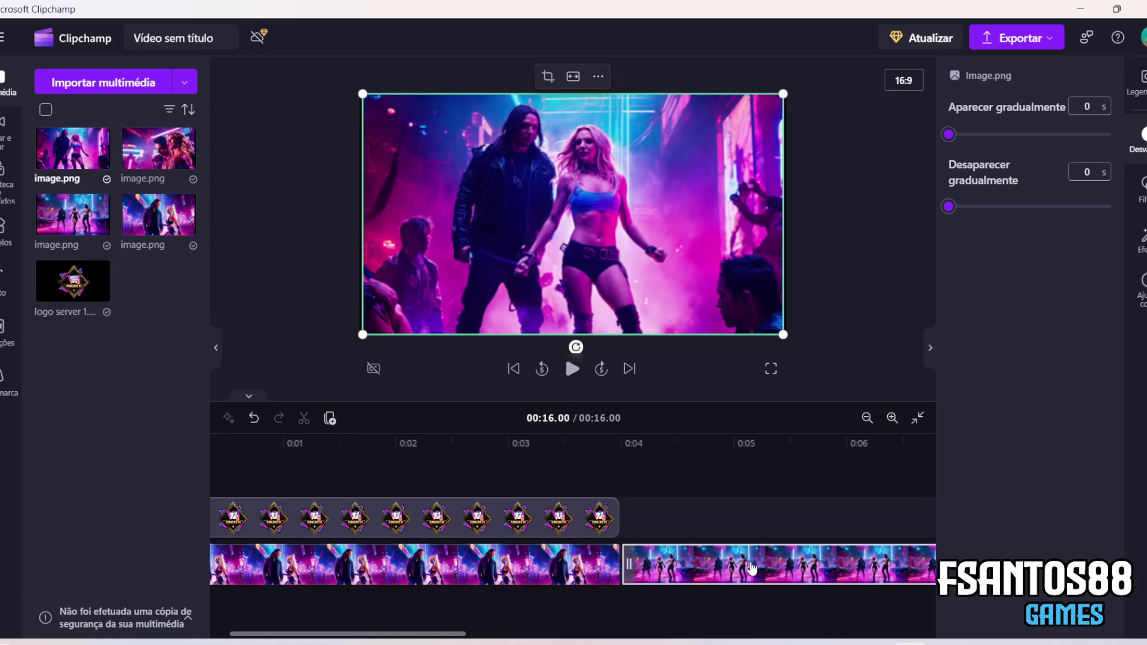
pyautogui.click(1142, 236)
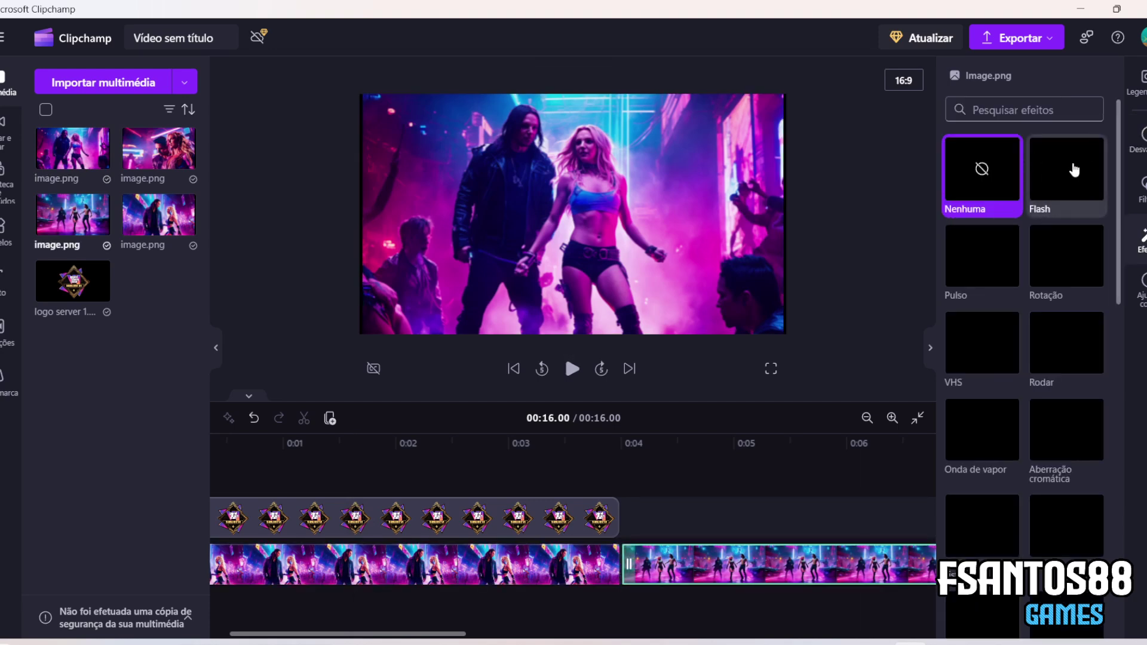
pyautogui.click(771, 315)
pyautogui.moveTo(787, 339); pyautogui.dragTo(764, 344)
pyautogui.moveTo(359, 340); pyautogui.dragTo(353, 347)
# Apply the Zoom lento effect to the second image clip and extend the logo clip to just past 6 seconds.
pyautogui.click(418, 564)
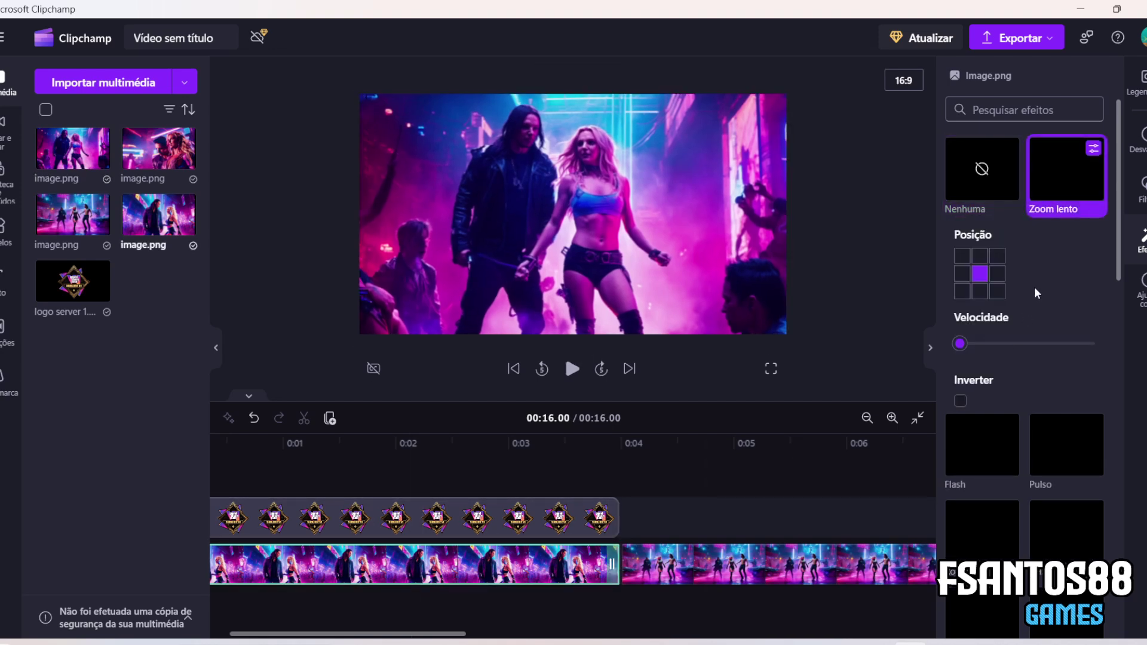
pyautogui.click(657, 561)
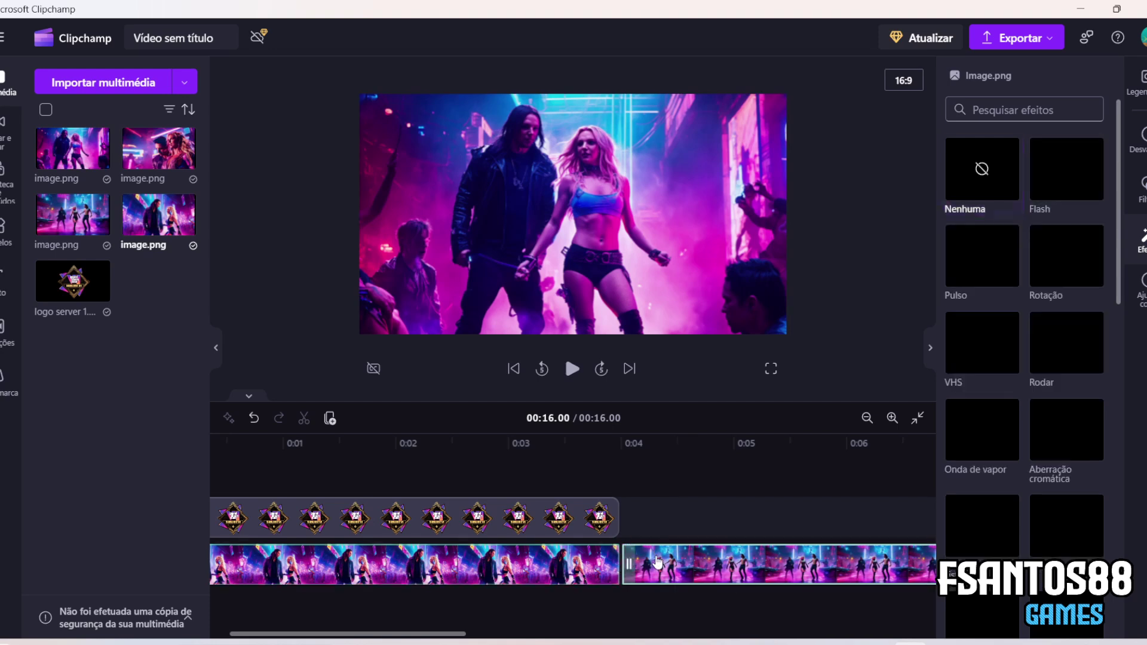
pyautogui.scroll(-1, 1082, 311)
pyautogui.click(1067, 448)
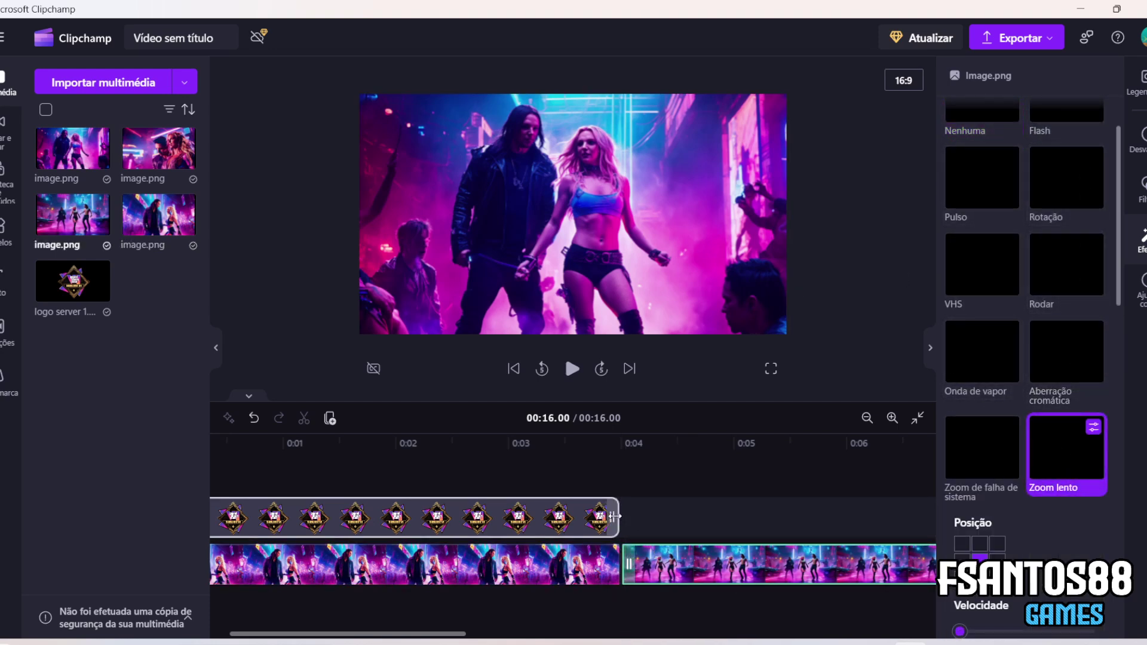
pyautogui.moveTo(614, 519); pyautogui.dragTo(878, 520)
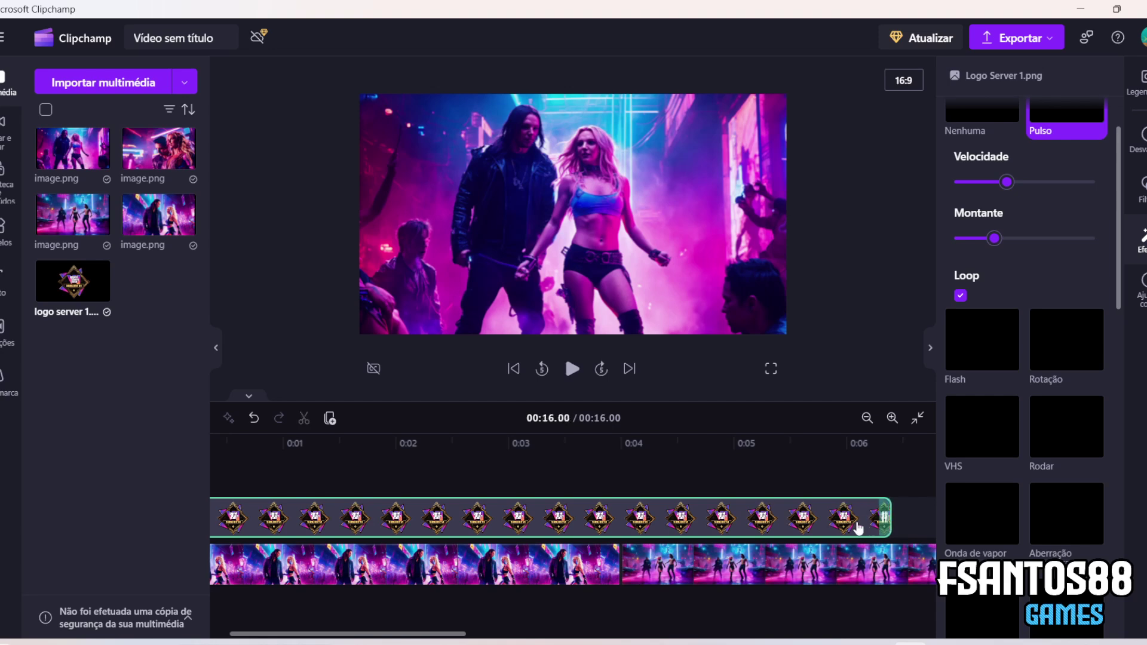
# Apply the Zoom lento effect to the third and fourth image clips.
pyautogui.moveTo(457, 640); pyautogui.dragTo(611, 638)
pyautogui.click(561, 568)
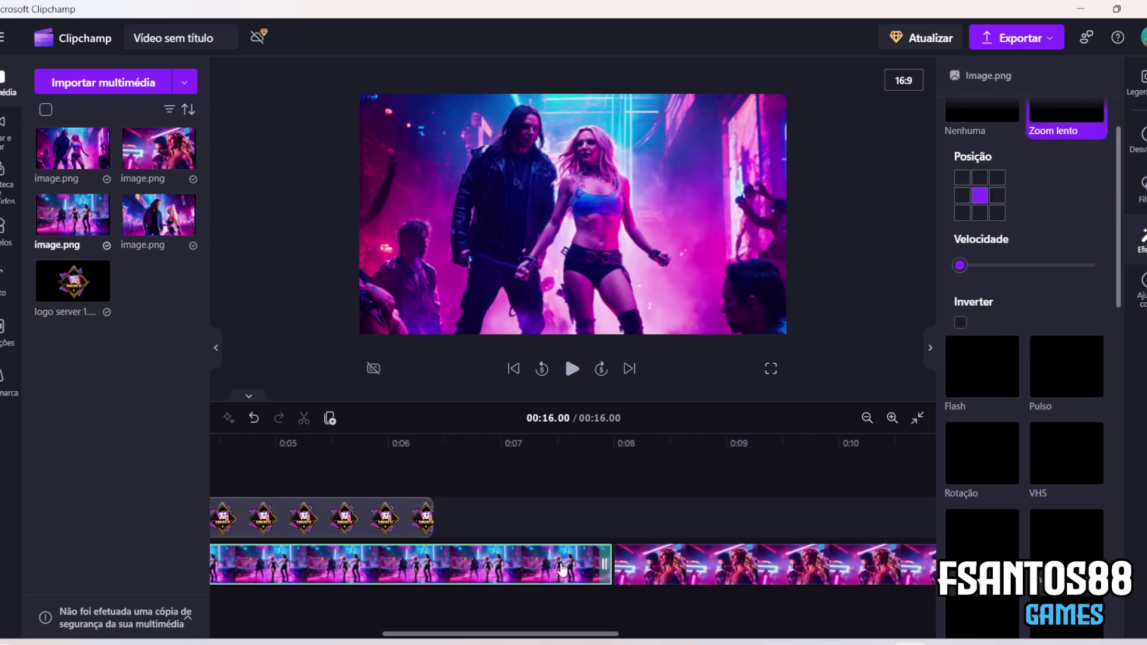
pyautogui.click(734, 567)
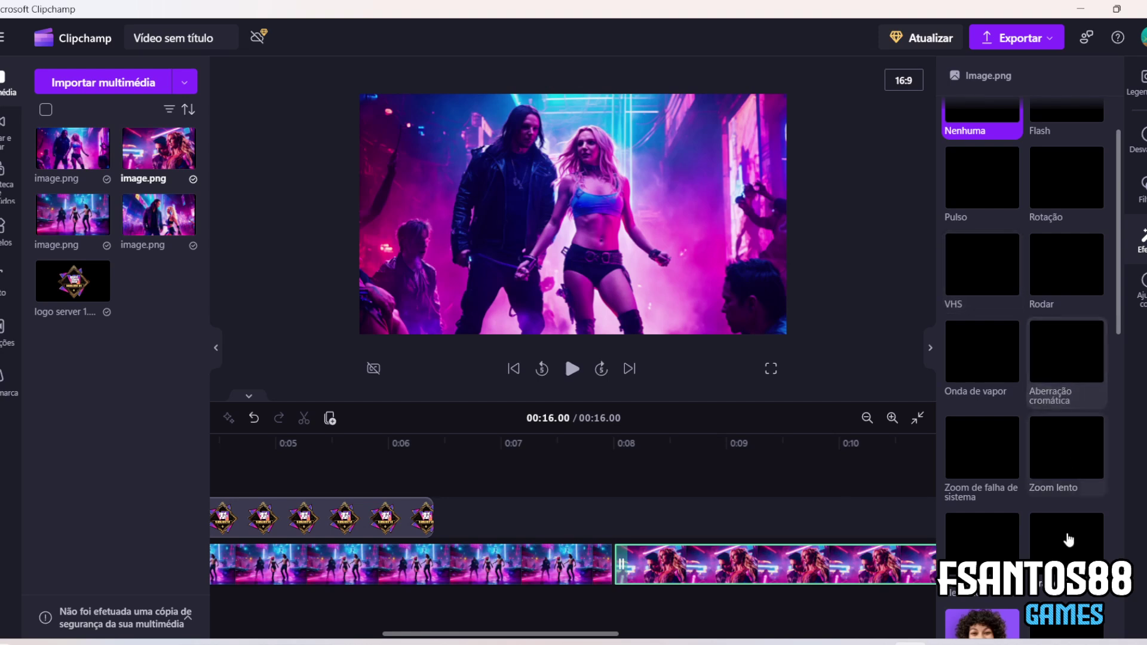
pyautogui.click(1055, 456)
pyautogui.moveTo(601, 637); pyautogui.dragTo(740, 637)
pyautogui.click(777, 564)
pyautogui.click(1072, 463)
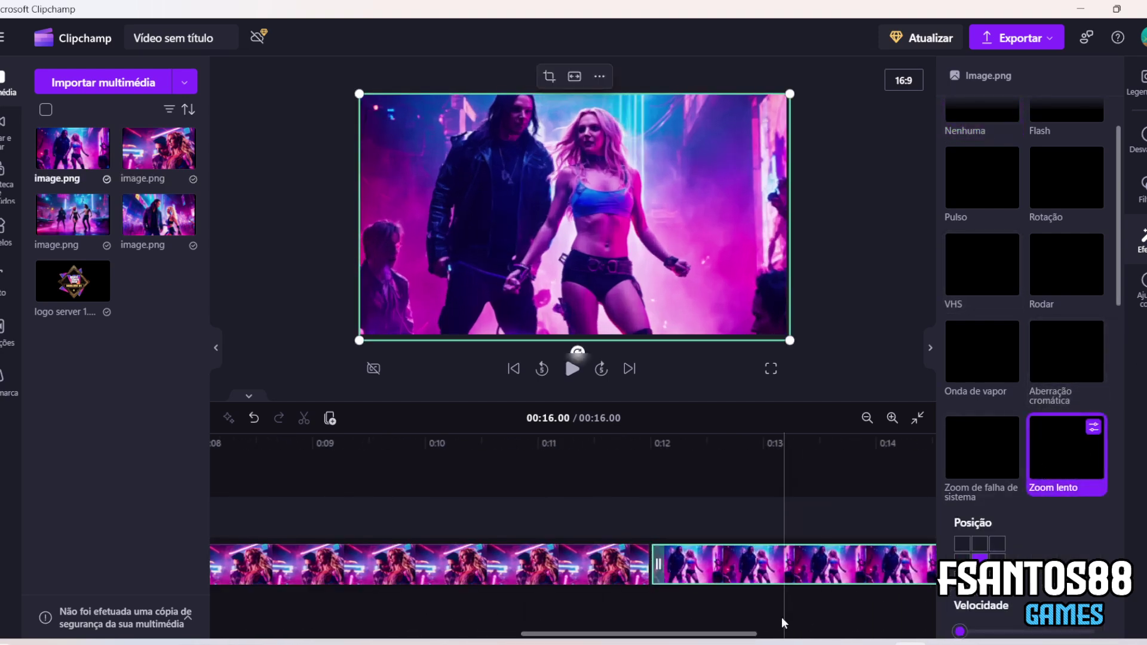
# Explore the current image's style in Lexica and open the "David lynch style" image of the blonde woman on a neon street.
pyautogui.moveTo(691, 634); pyautogui.dragTo(814, 624)
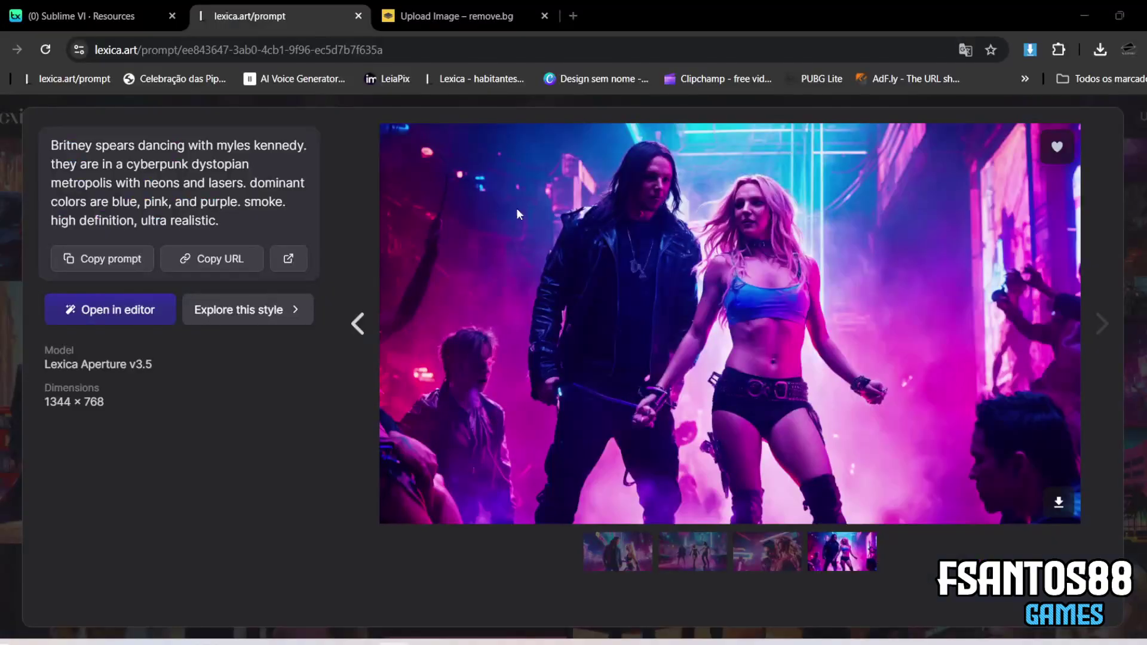
pyautogui.click(247, 309)
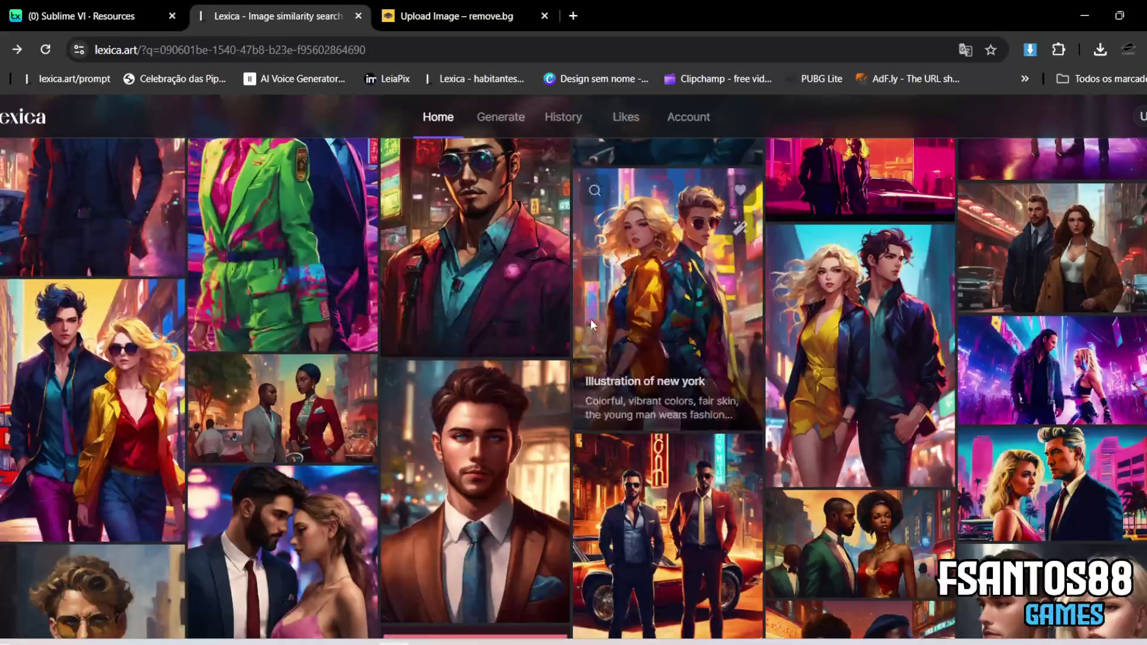
pyautogui.scroll(-10, 711, 315)
pyautogui.scroll(-3, 825, 257)
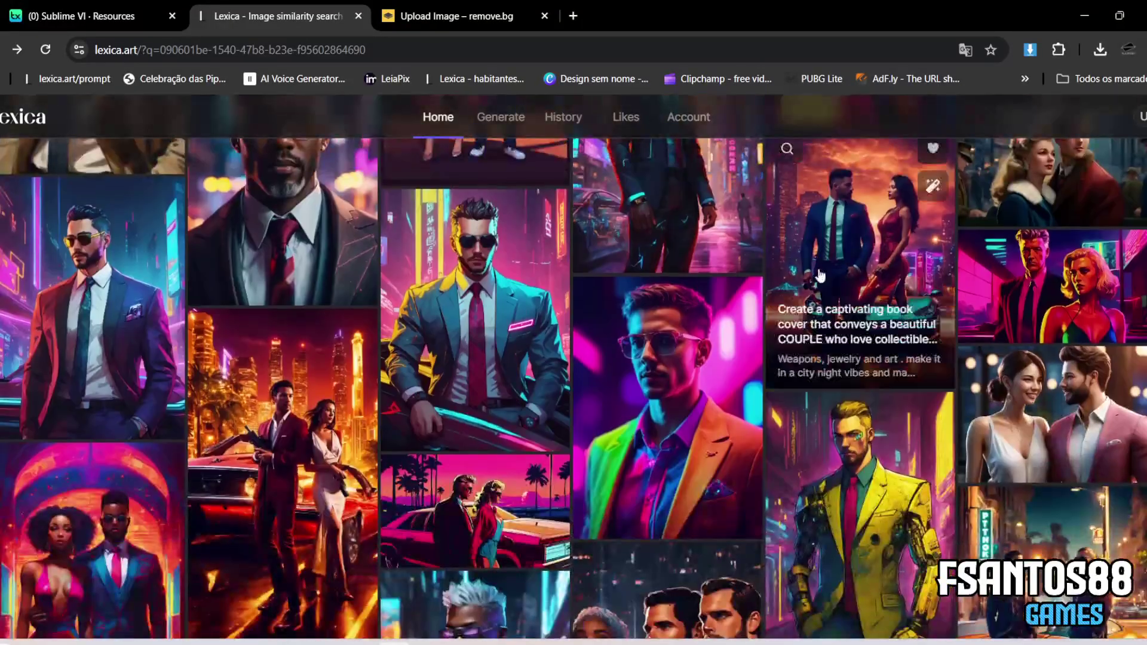
pyautogui.scroll(-8, 672, 265)
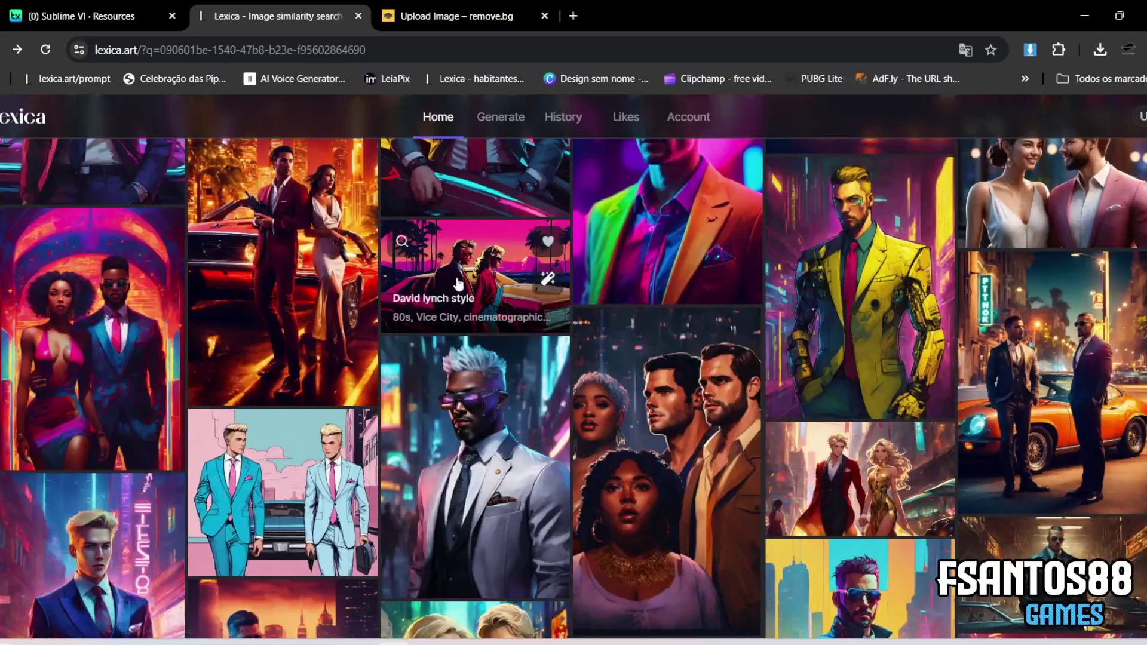
pyautogui.scroll(-8, 799, 274)
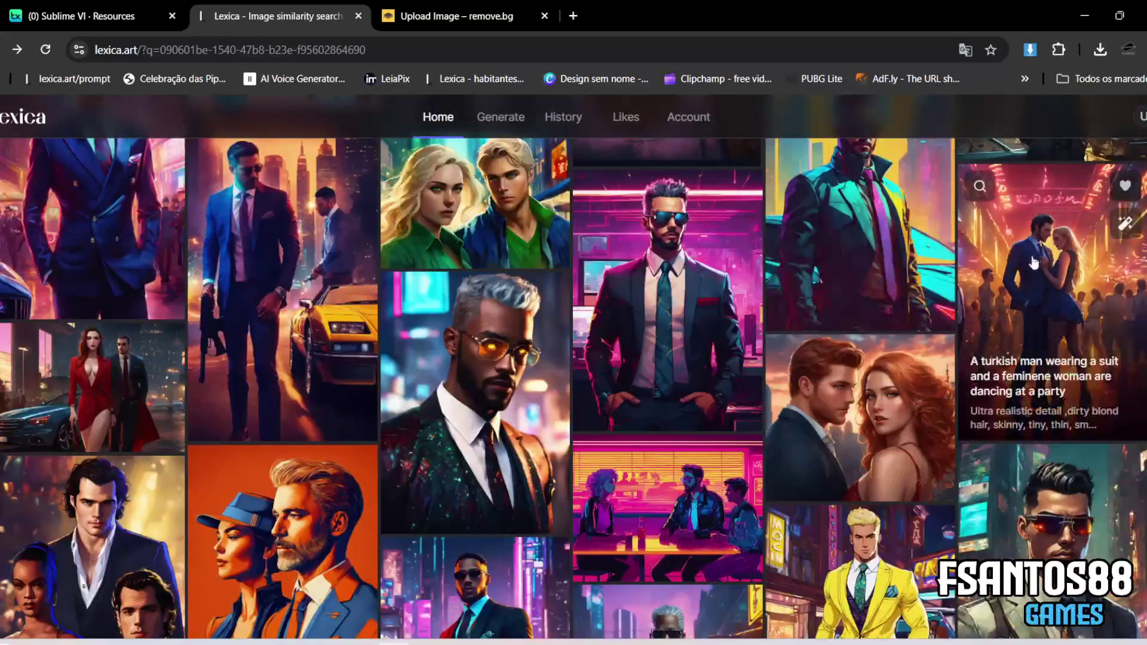
pyautogui.scroll(-8, 597, 262)
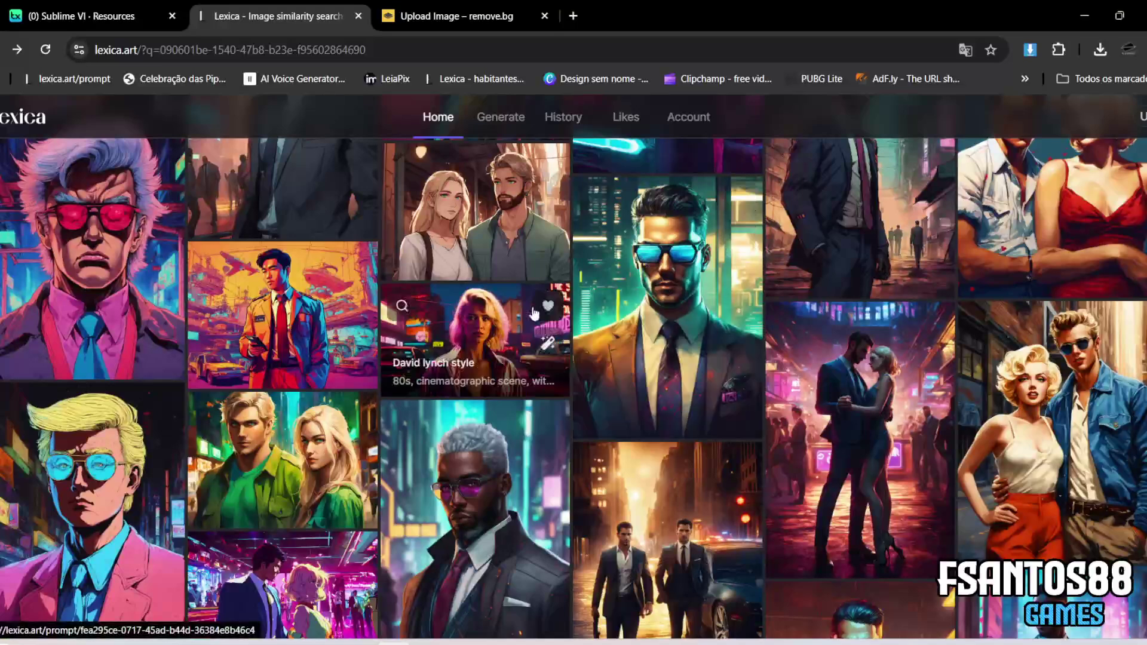
pyautogui.click(494, 317)
# Copy the blonde woman image from Lexica, paste it into Clipchamp and move its clip to the background track after the fourth image.
pyautogui.rightClick(677, 259)
pyautogui.click(745, 322)
pyautogui.hotkey('alt', 'Tab')
pyautogui.hotkey('ctrl', 'v')
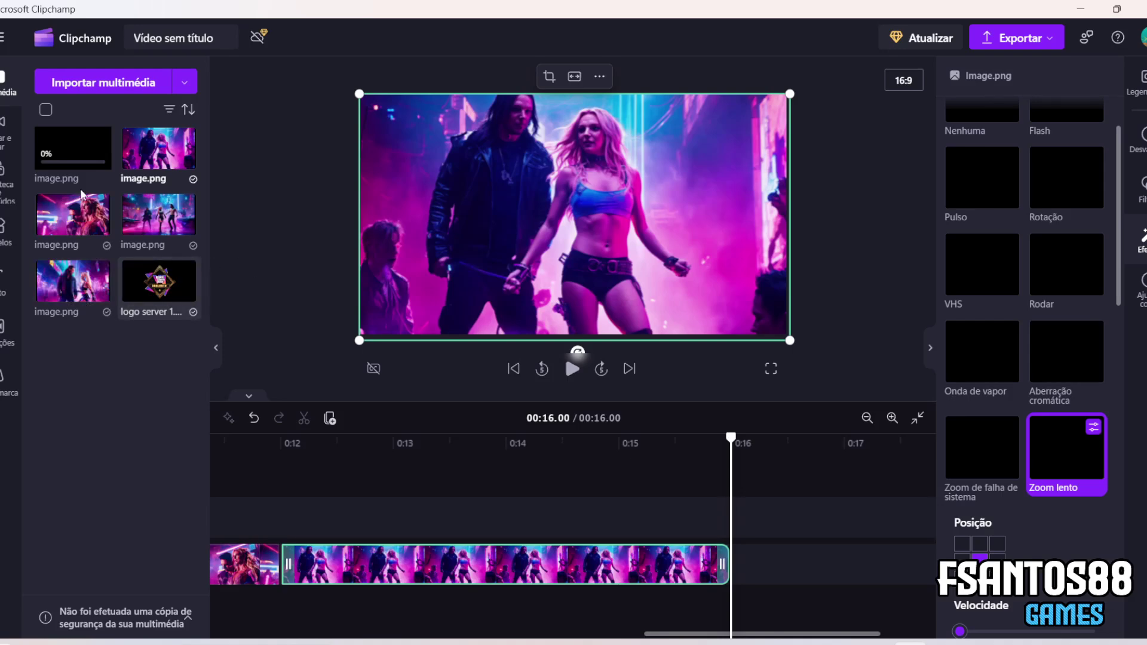
pyautogui.moveTo(616, 508); pyautogui.dragTo(637, 568)
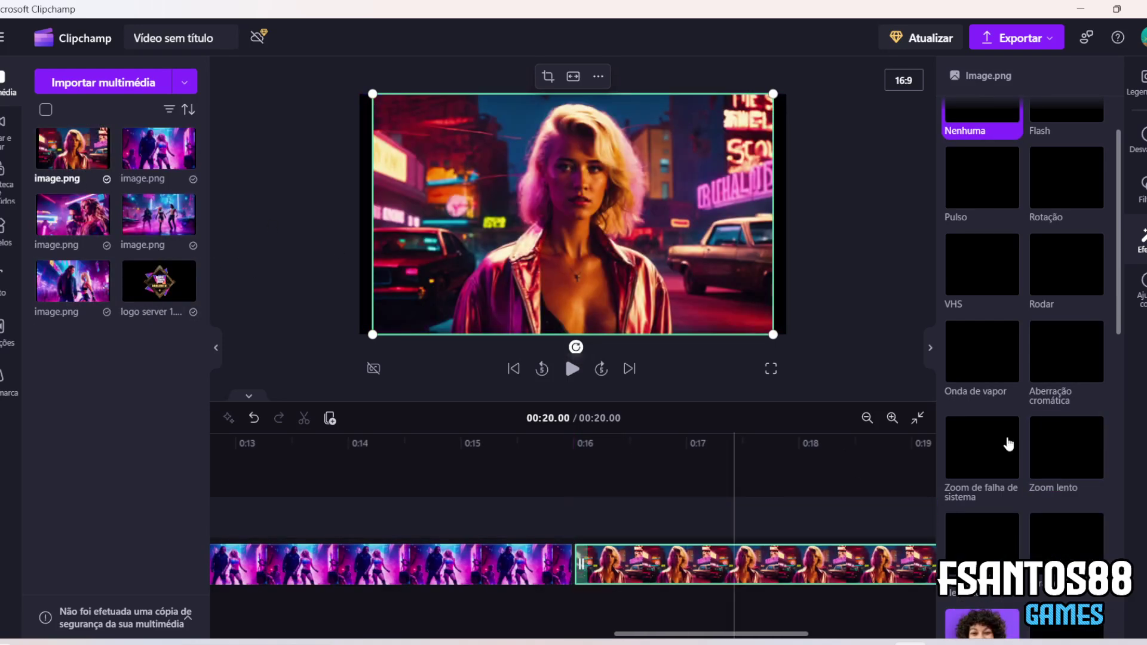
# Apply the Zoom lento effect to the fifth image clip and enlarge the image to cover the whole frame.
pyautogui.click(1063, 481)
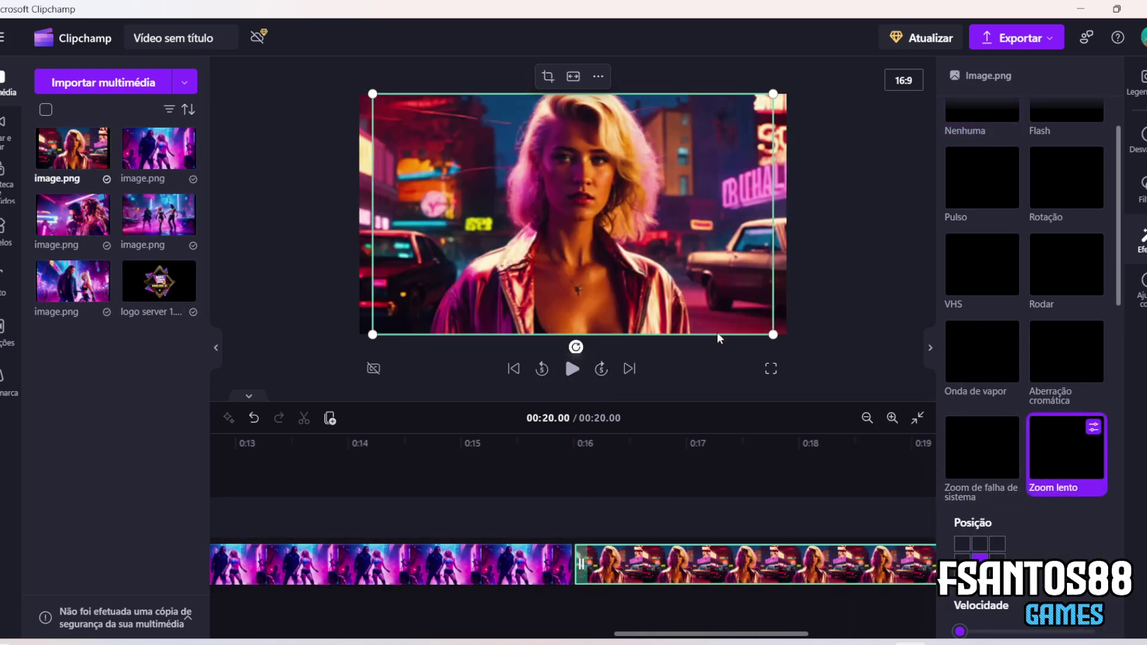
pyautogui.moveTo(774, 336); pyautogui.dragTo(796, 348)
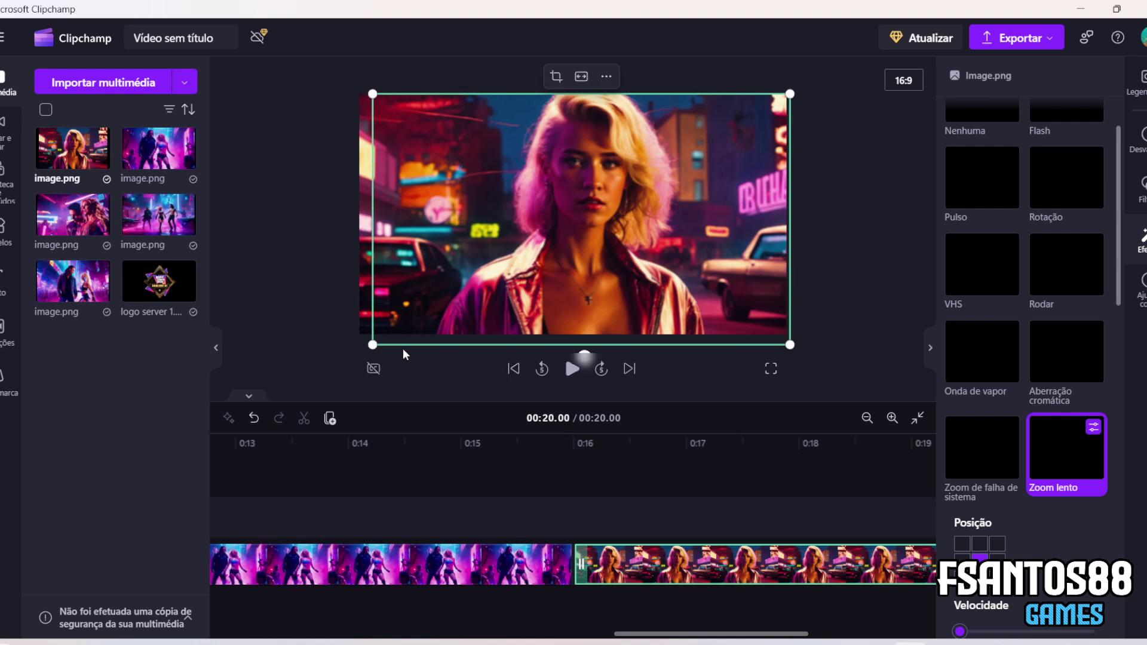
pyautogui.moveTo(373, 343); pyautogui.dragTo(353, 347)
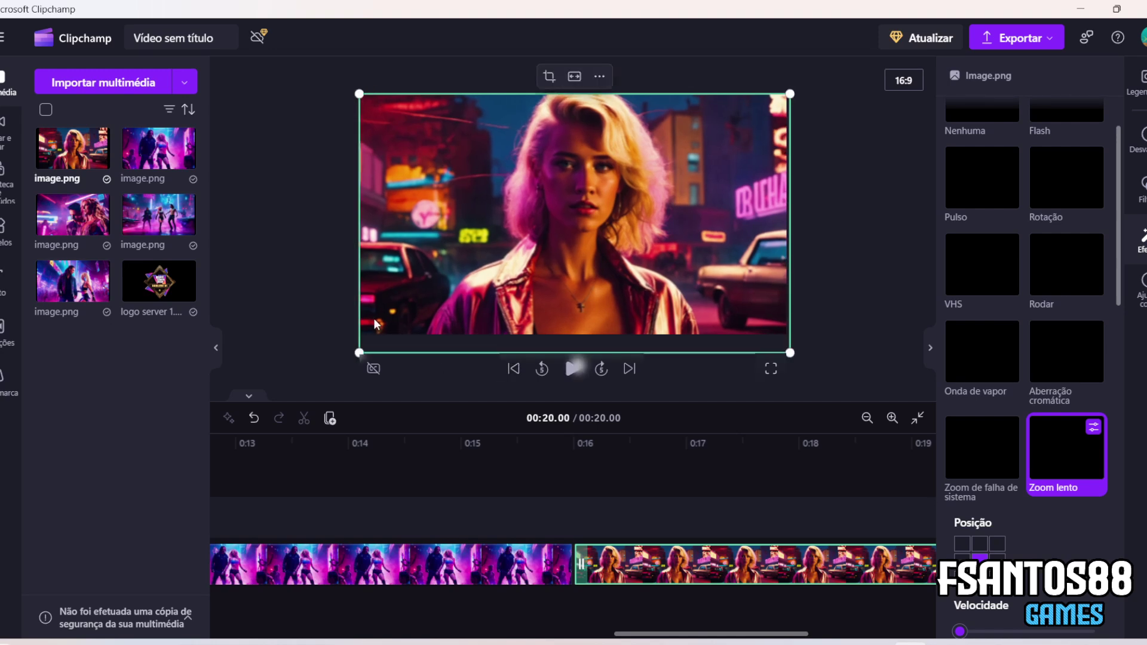
pyautogui.click(307, 278)
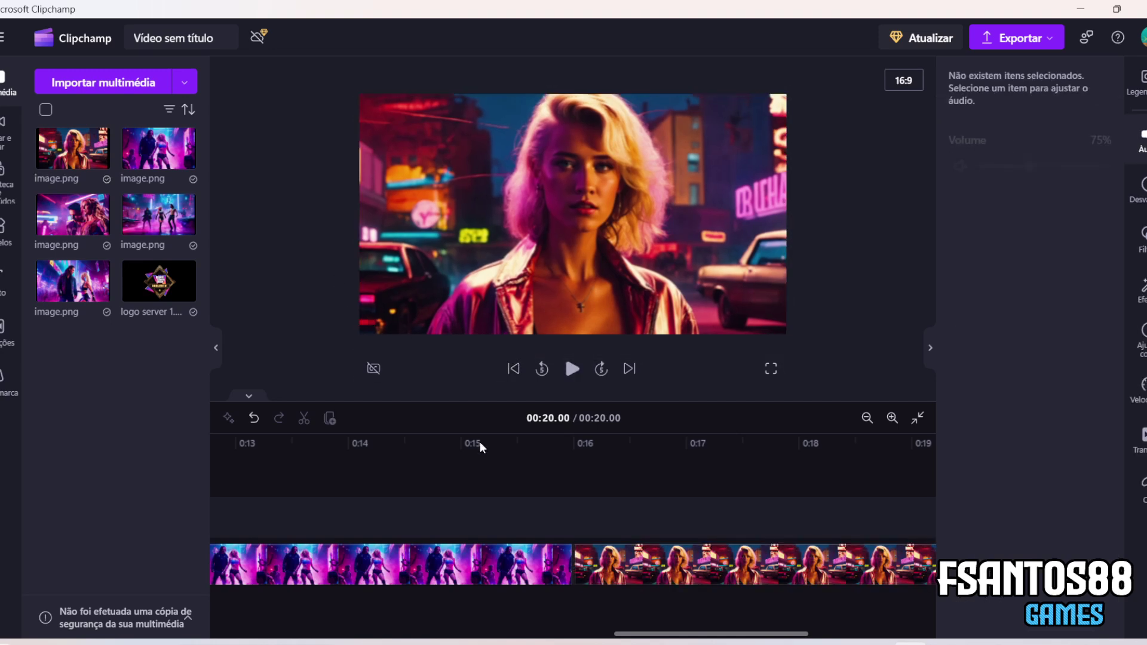
# Play the video from the beginning to check the image sequence and the logo.
pyautogui.click(521, 372)
pyautogui.click(572, 369)
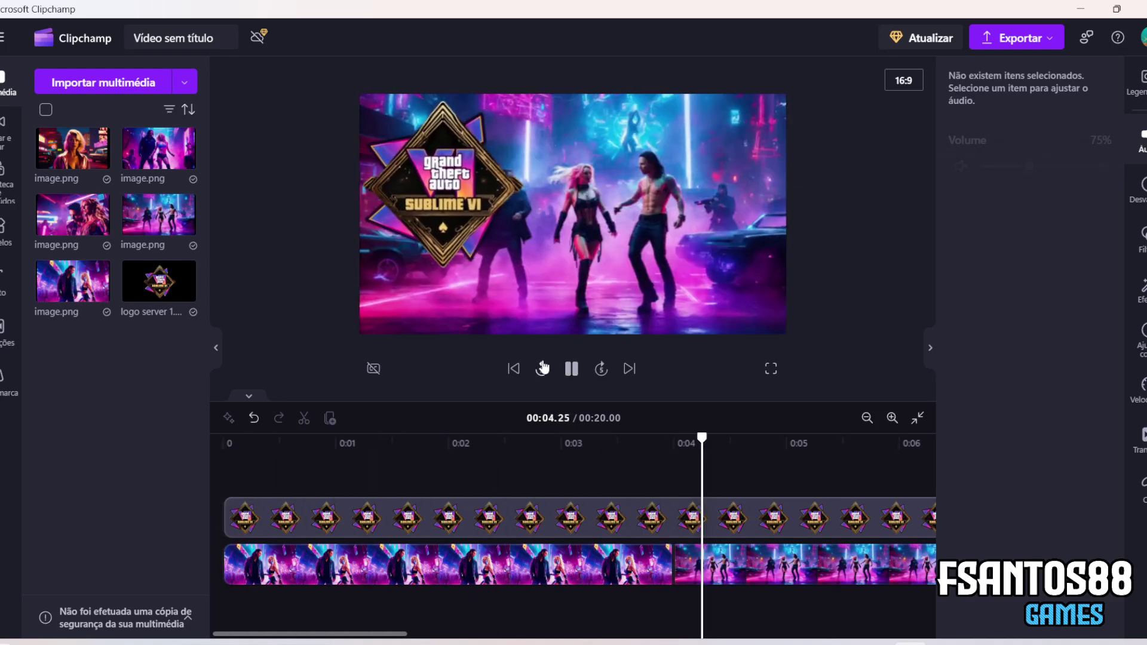
pyautogui.click(568, 564)
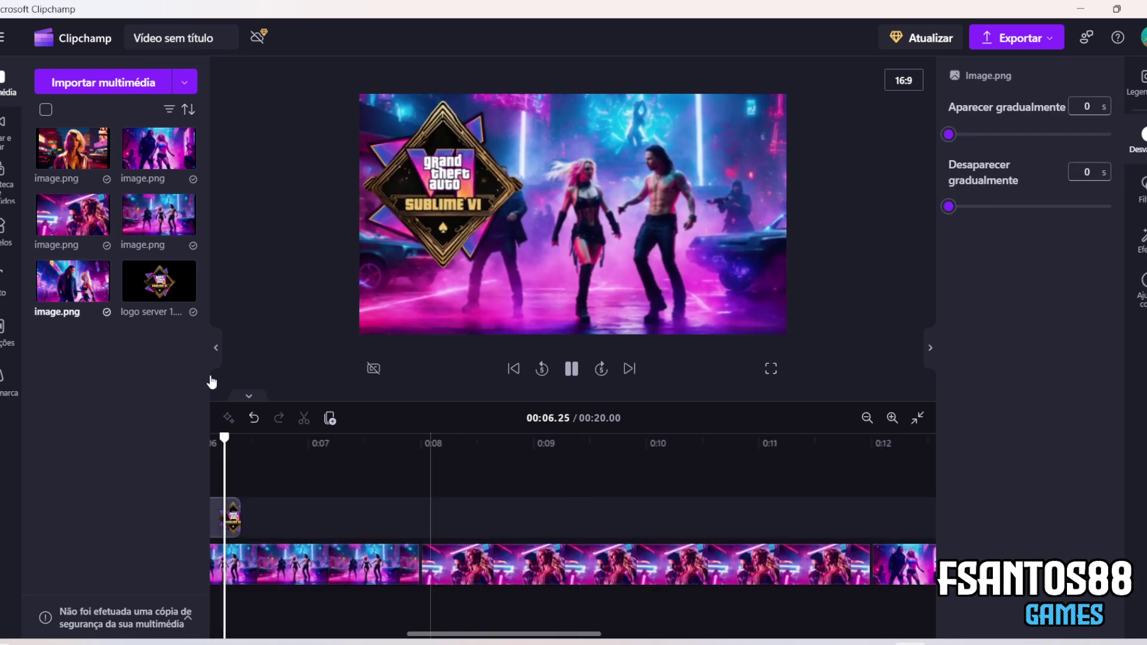
# Pause the playback and add the diagonal Limpar wipe transition between the first and second image clips.
pyautogui.click(9, 334)
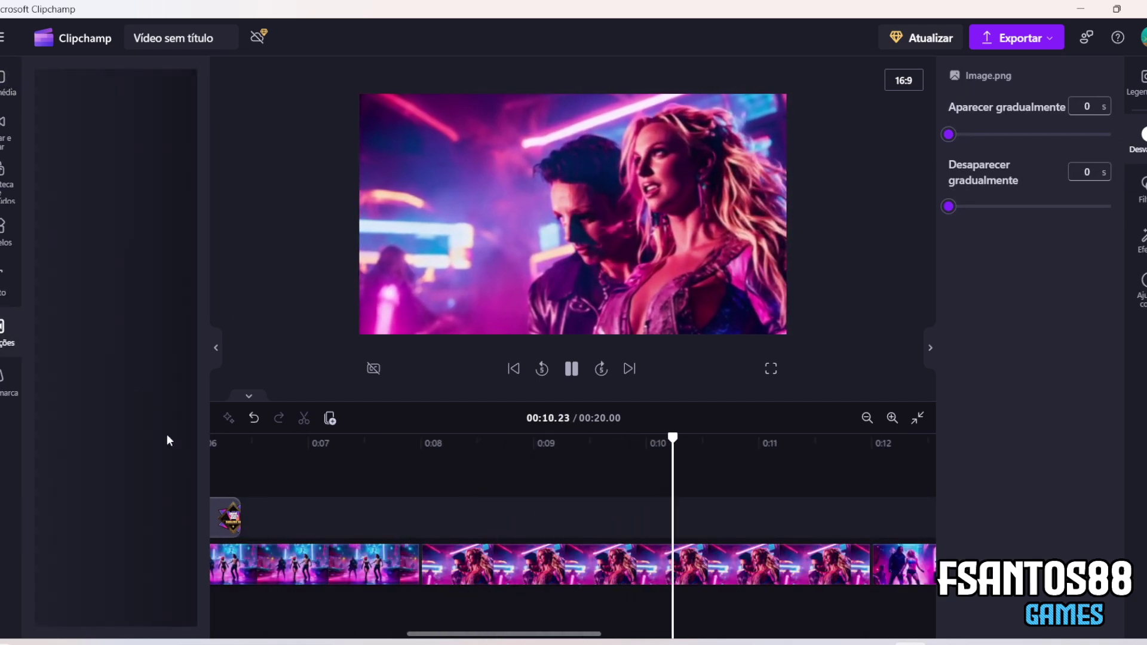
pyautogui.click(572, 369)
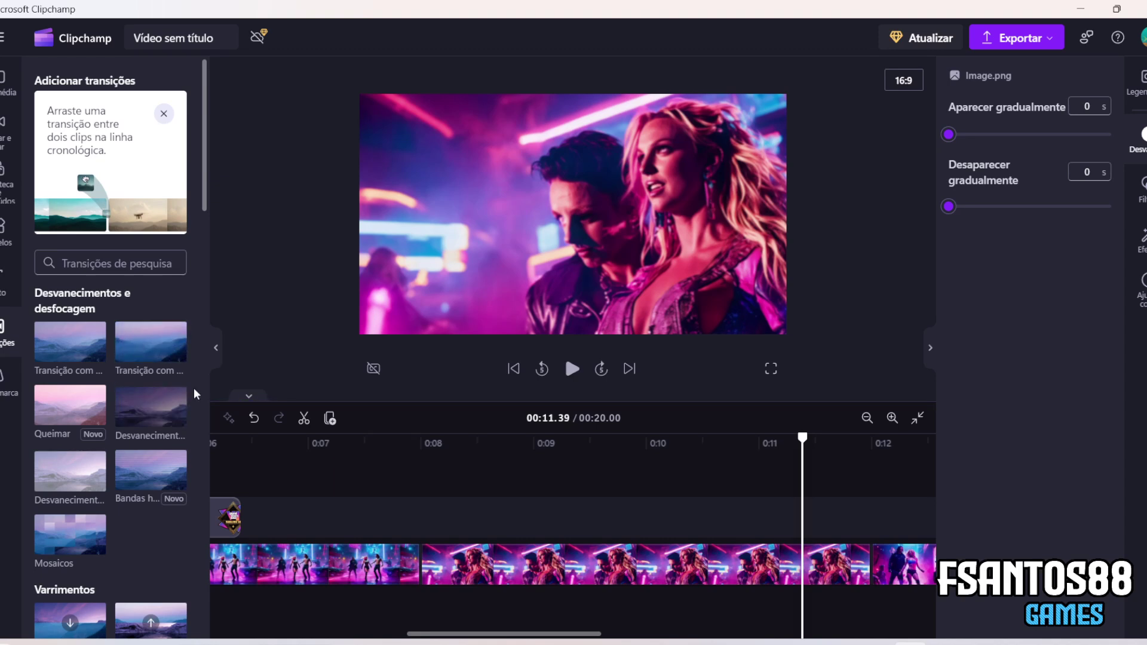
pyautogui.moveTo(475, 635); pyautogui.dragTo(264, 615)
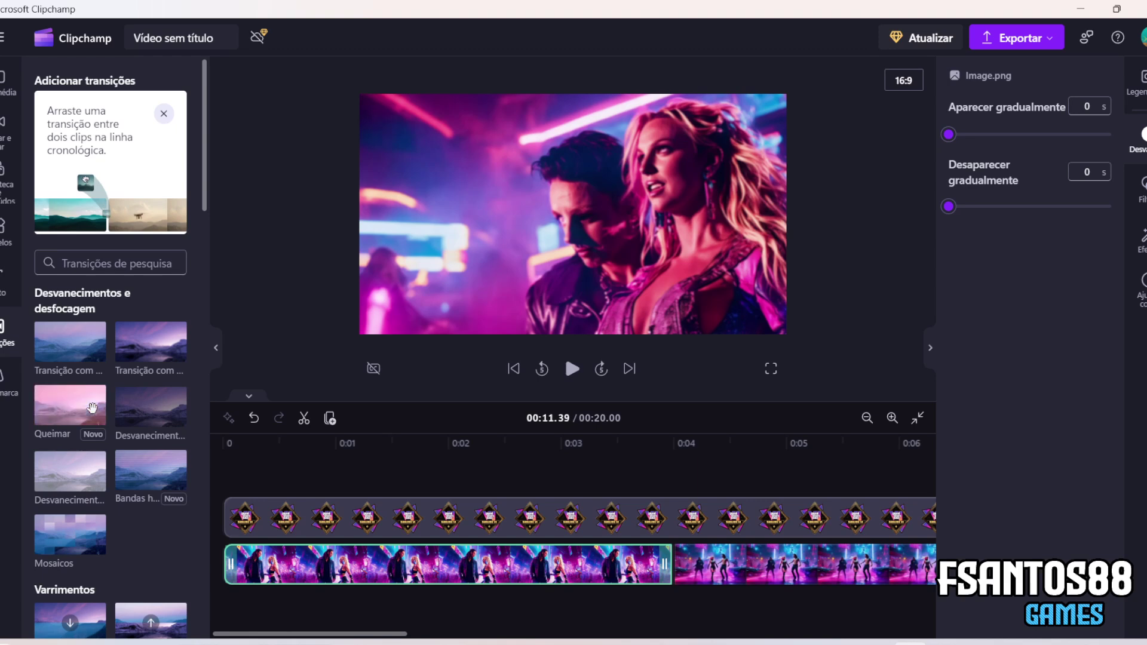
pyautogui.scroll(-3, 108, 442)
pyautogui.scroll(-1, 144, 491)
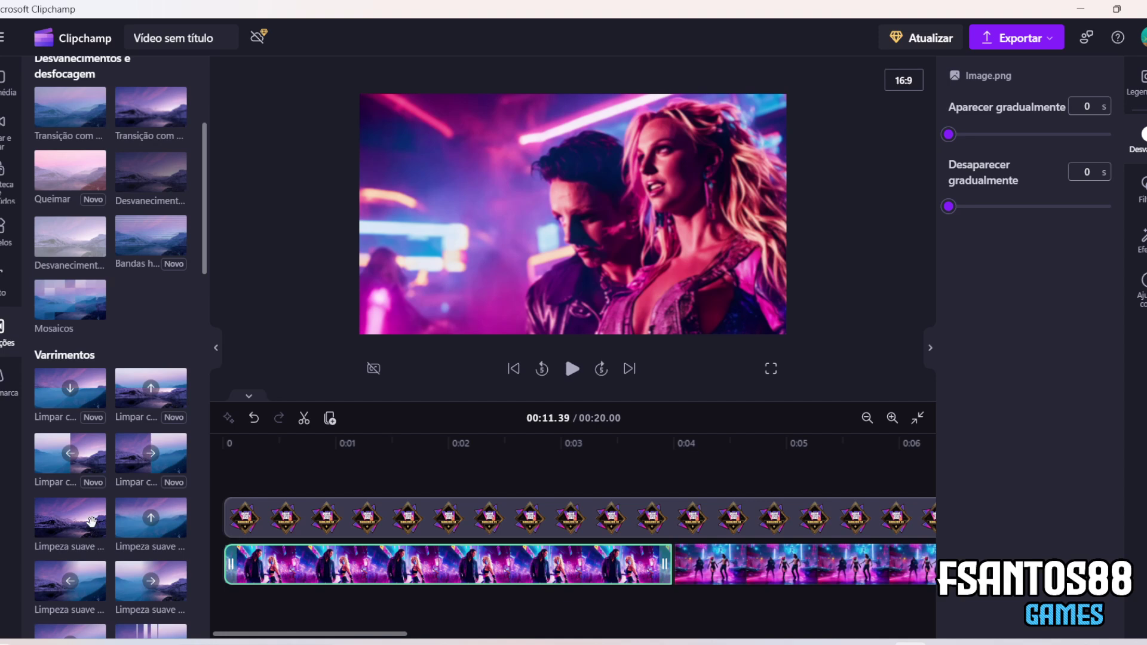
pyautogui.scroll(-2, 92, 522)
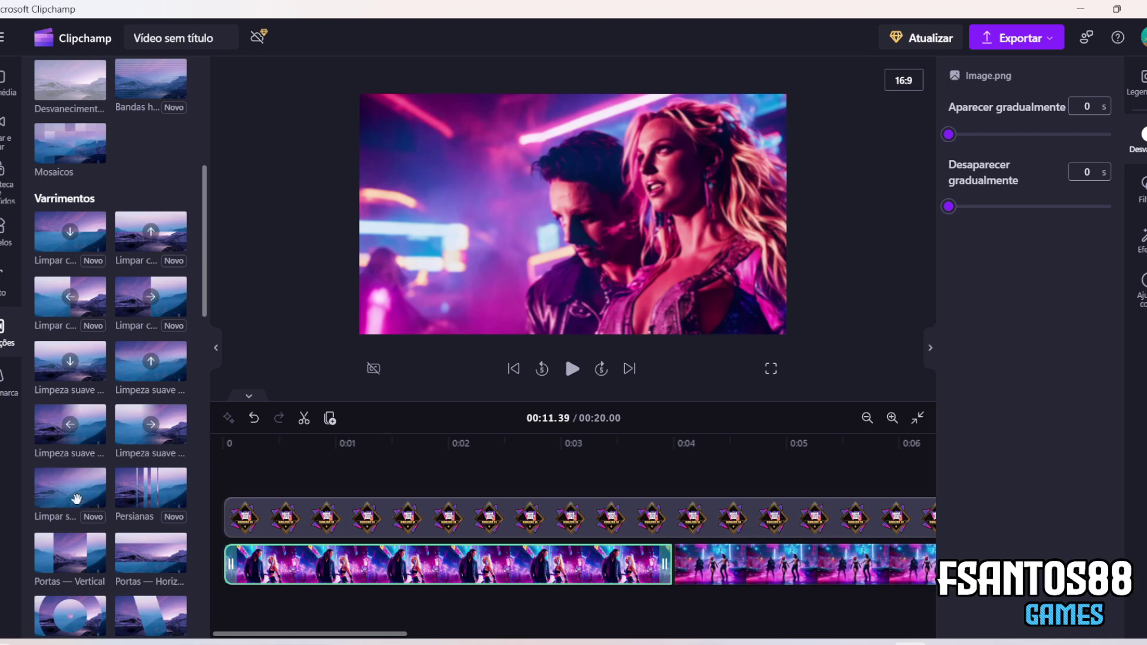
pyautogui.moveTo(70, 499); pyautogui.dragTo(673, 564)
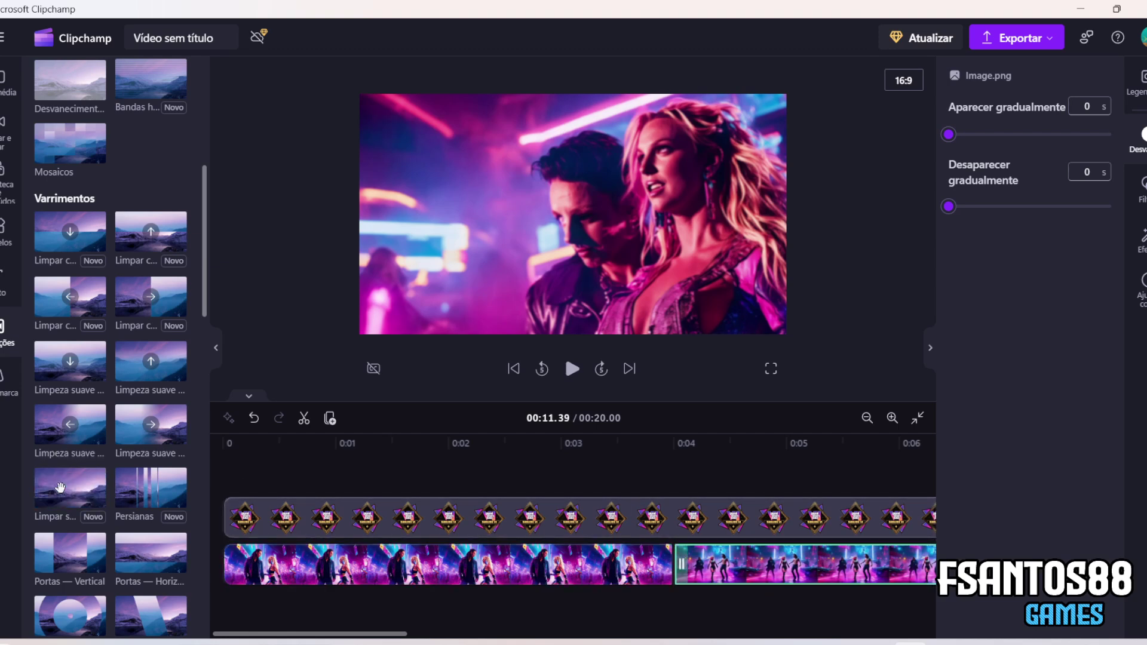
# Add the same diagonal wipe transition at each remaining join, from the second image clip through the fifth.
pyautogui.moveTo(385, 626); pyautogui.dragTo(512, 628)
pyautogui.click(735, 583)
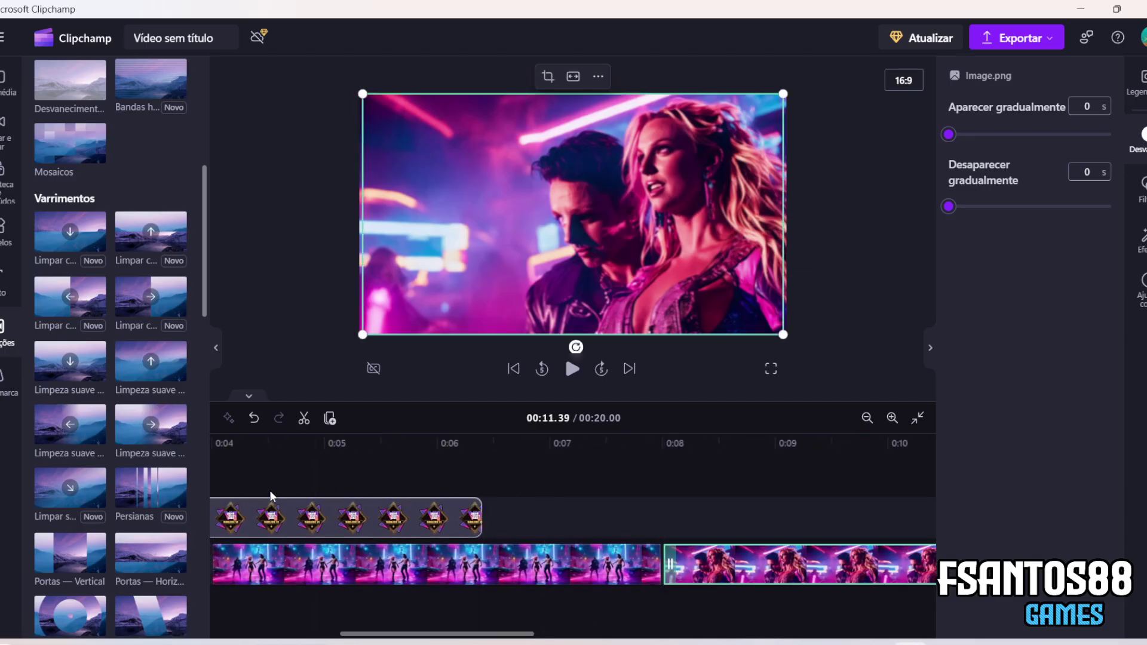
pyautogui.moveTo(514, 633); pyautogui.dragTo(669, 633)
pyautogui.click(702, 583)
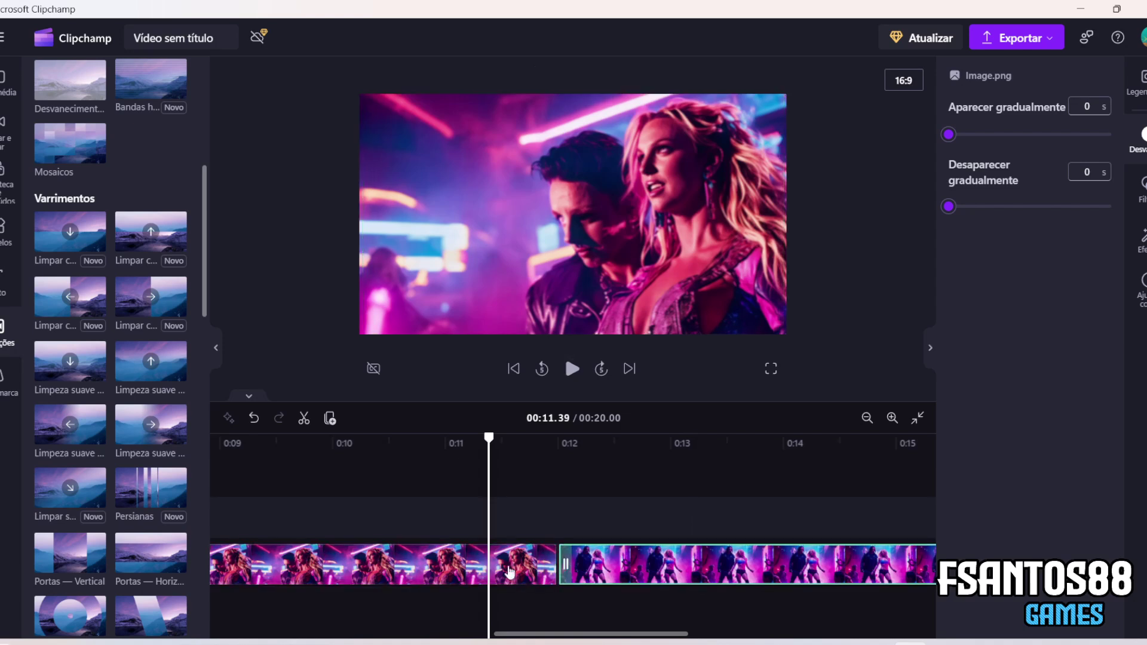
pyautogui.moveTo(594, 634); pyautogui.dragTo(731, 635)
pyautogui.click(709, 575)
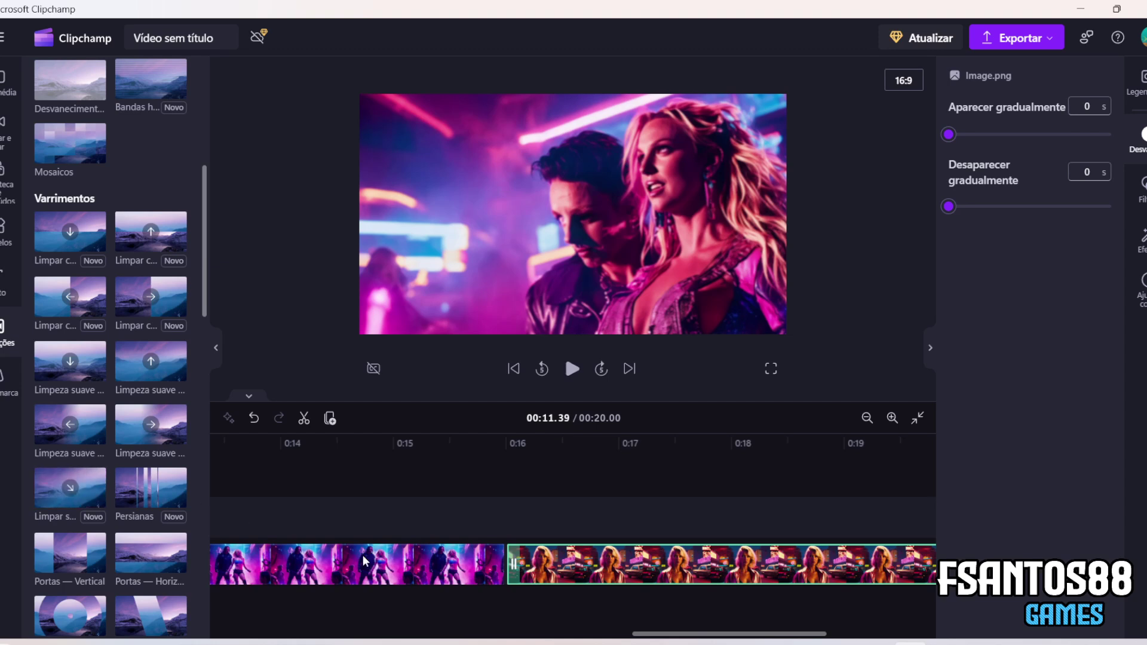
pyautogui.moveTo(747, 640); pyautogui.dragTo(830, 637)
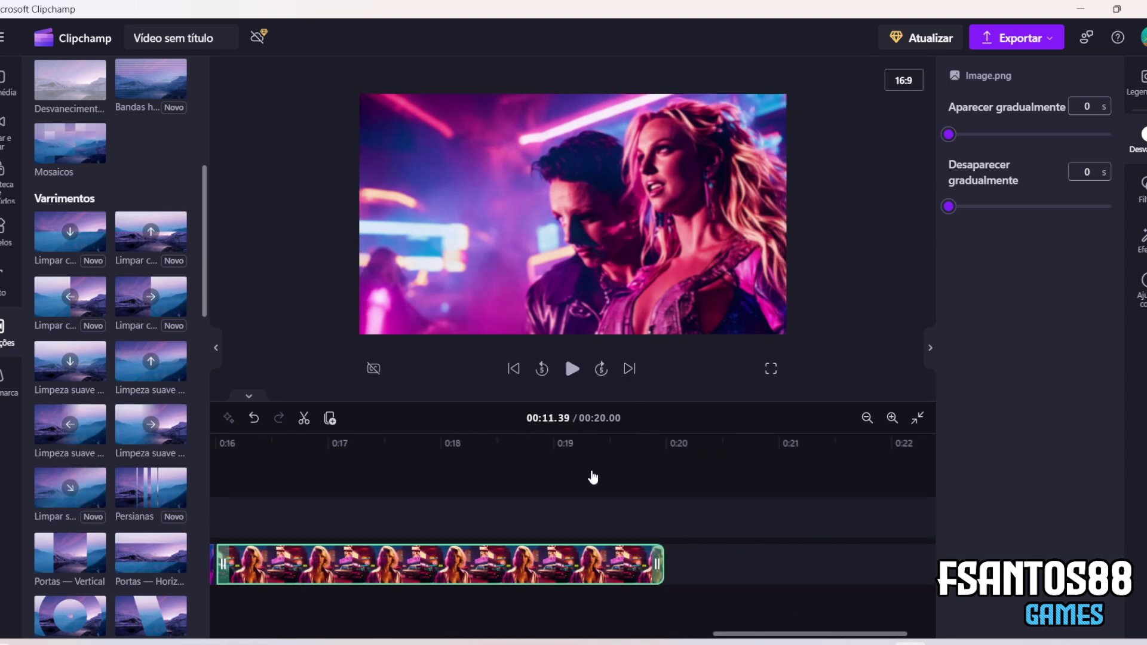
# Extend the end of the logo clip further along the timeline over the background images.
pyautogui.moveTo(750, 628); pyautogui.dragTo(482, 618)
pyautogui.moveTo(761, 632); pyautogui.dragTo(237, 606)
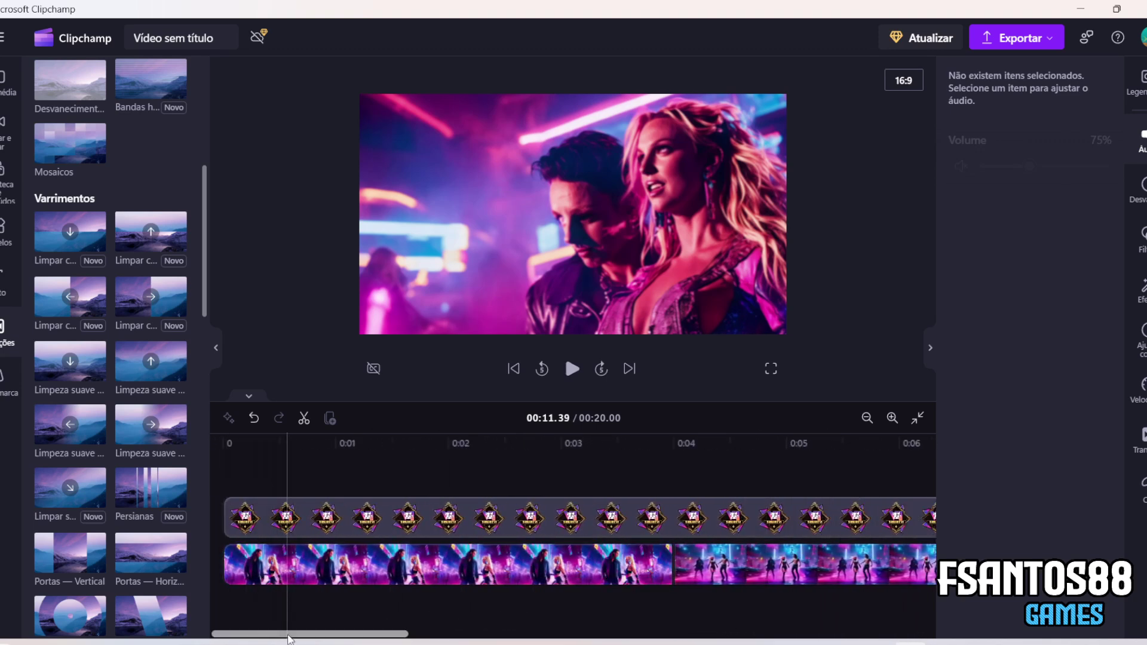
pyautogui.moveTo(290, 635); pyautogui.dragTo(407, 633)
pyautogui.click(577, 517)
pyautogui.moveTo(685, 529); pyautogui.dragTo(833, 504)
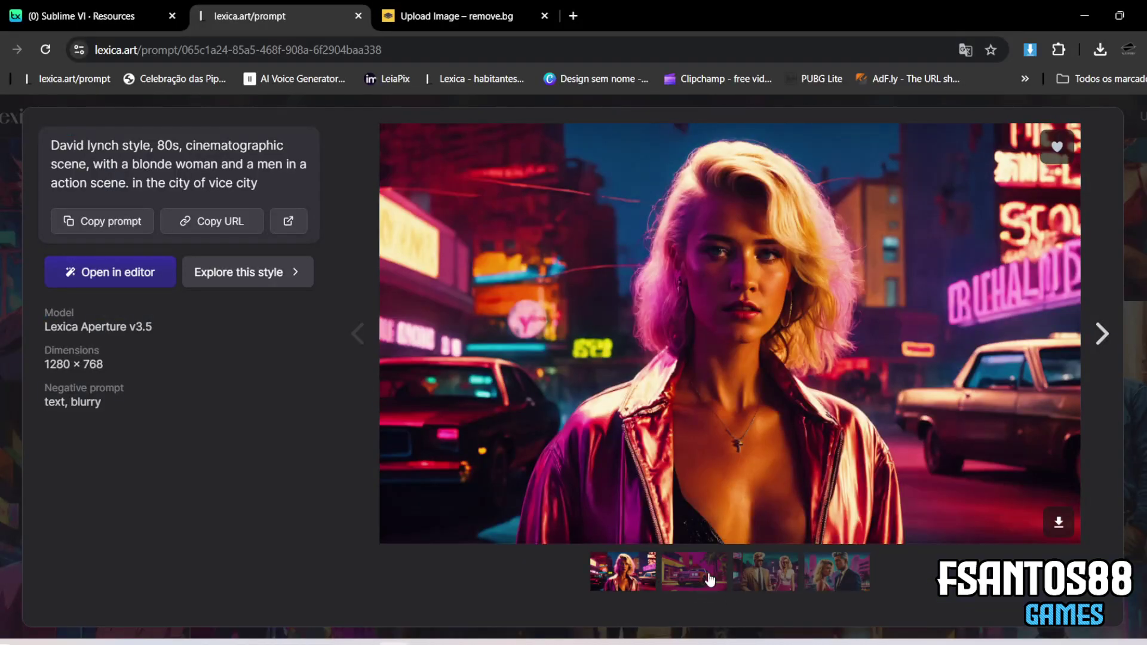
# Look through the second, third and fourth variants of the "David lynch style" image in Lexica.
pyautogui.click(710, 578)
pyautogui.click(766, 578)
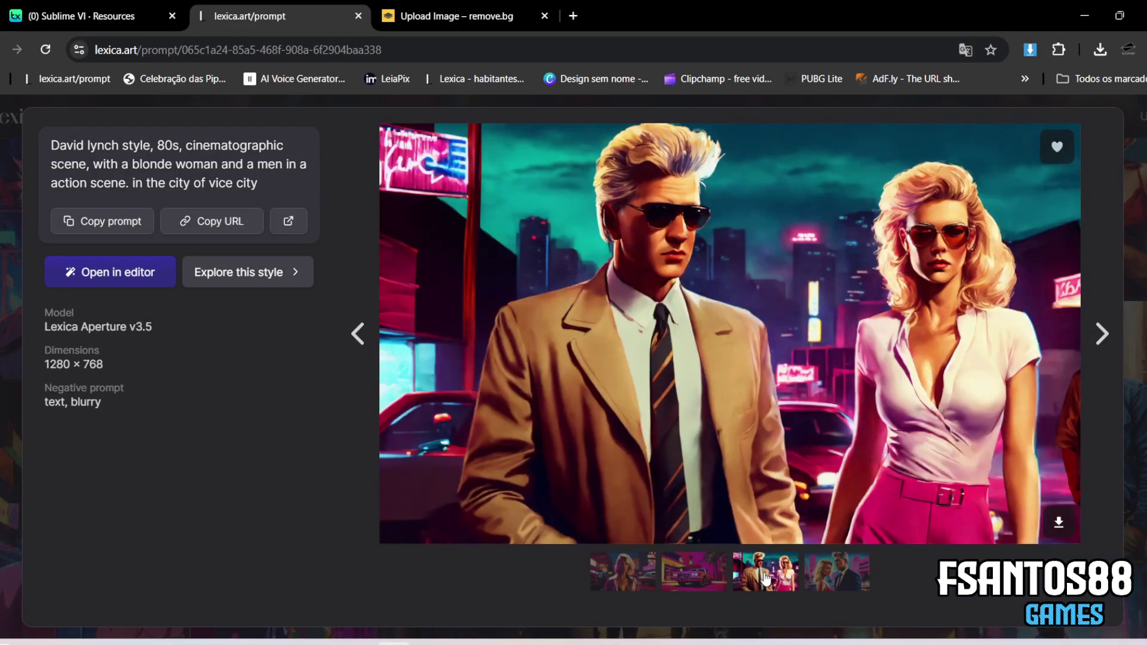
pyautogui.click(827, 579)
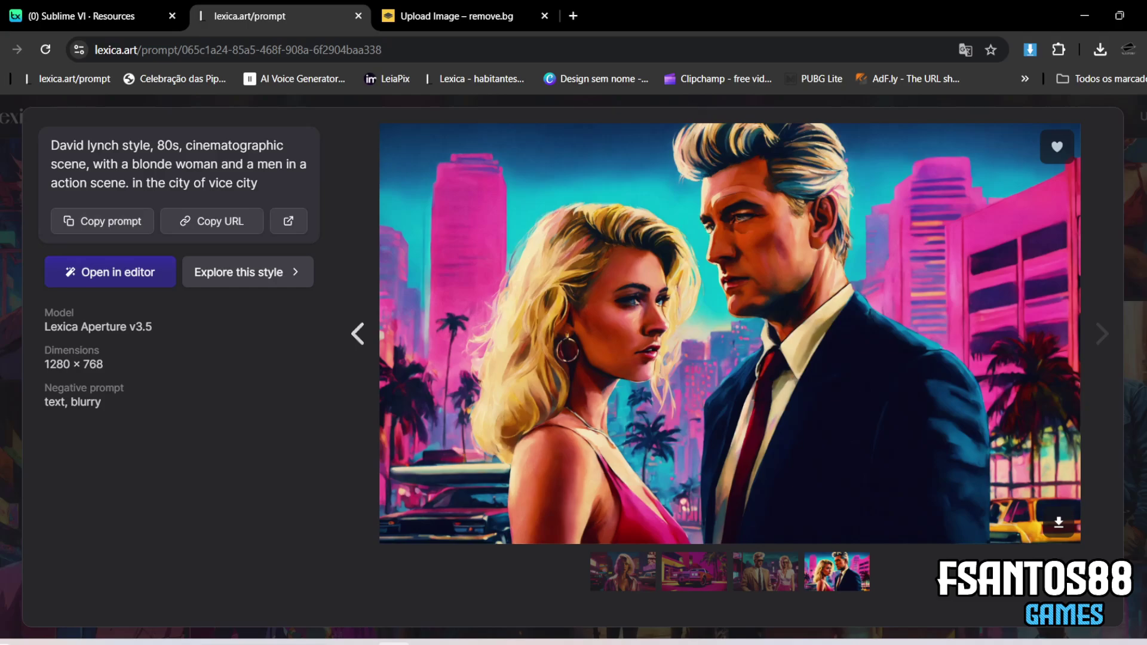
# Browse Lexica's similar-image results and view the variants of the "Portrait of a female ukj person as trinity" image.
pyautogui.click(20, 115)
pyautogui.scroll(-10, 584, 427)
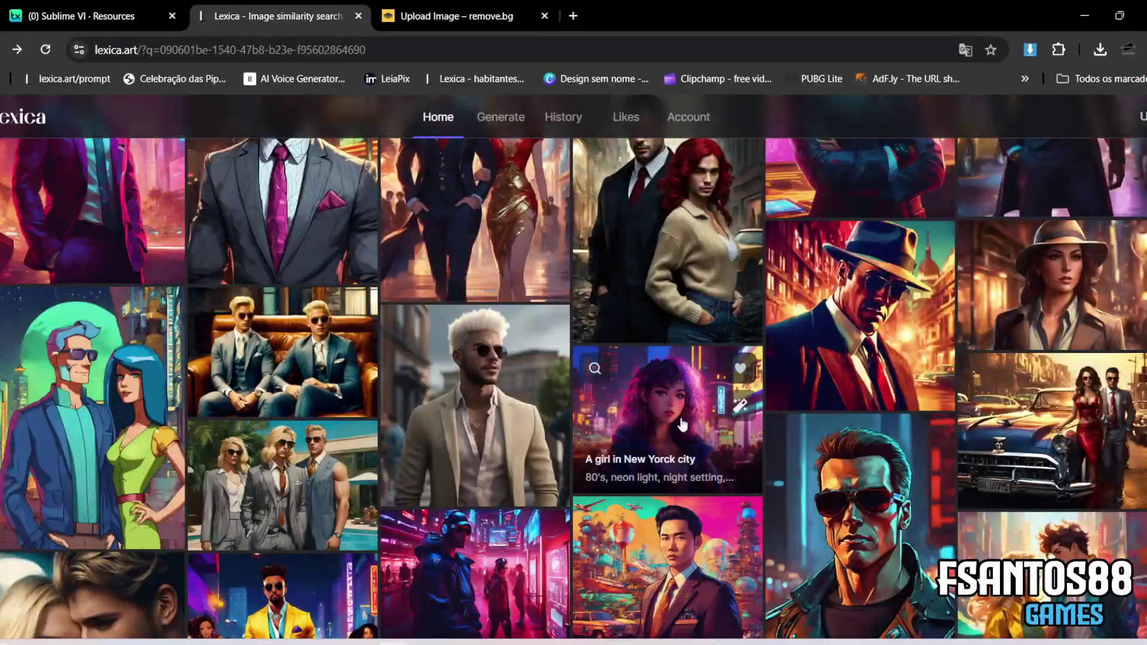
pyautogui.scroll(-3, 584, 427)
pyautogui.scroll(-10, 944, 365)
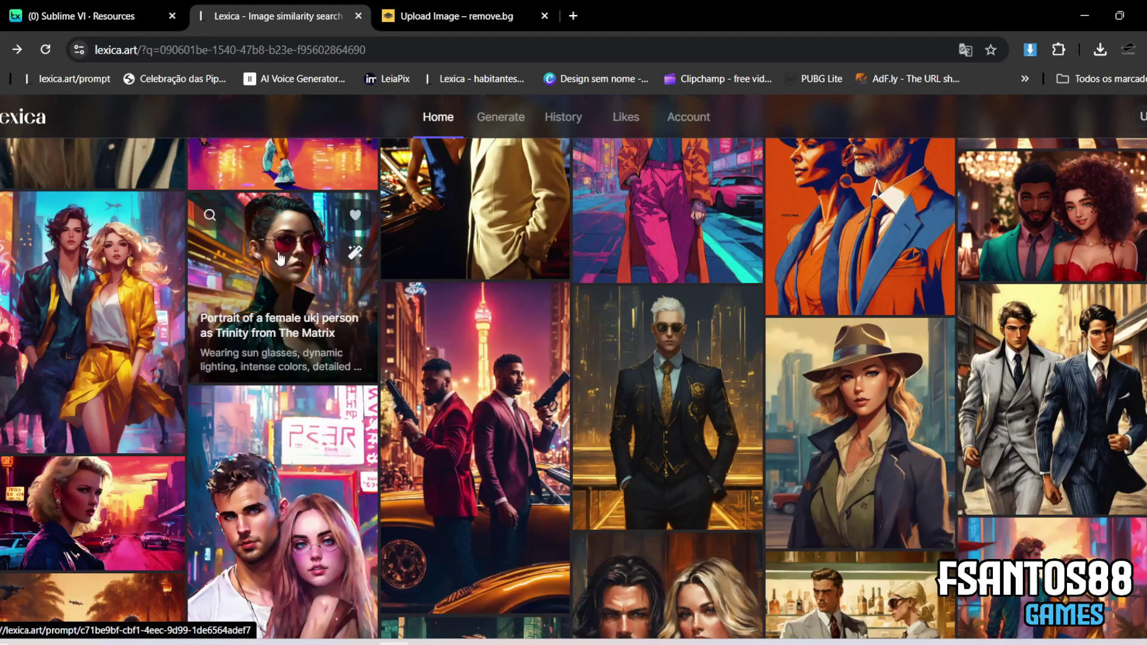
pyautogui.scroll(-10, 671, 407)
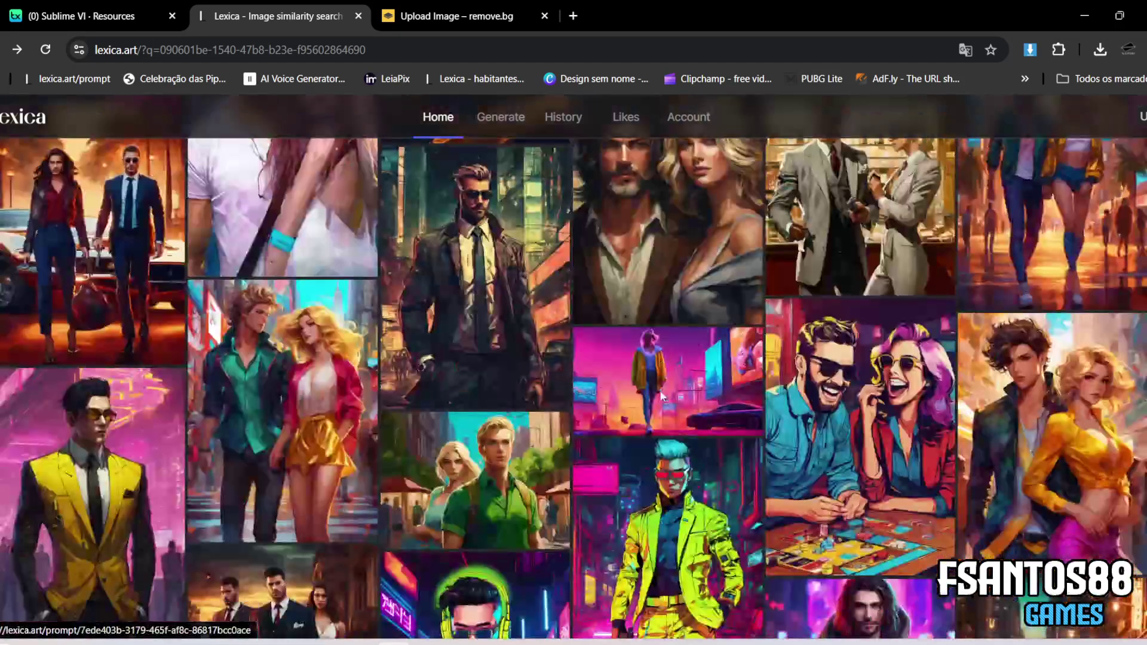
pyautogui.click(660, 390)
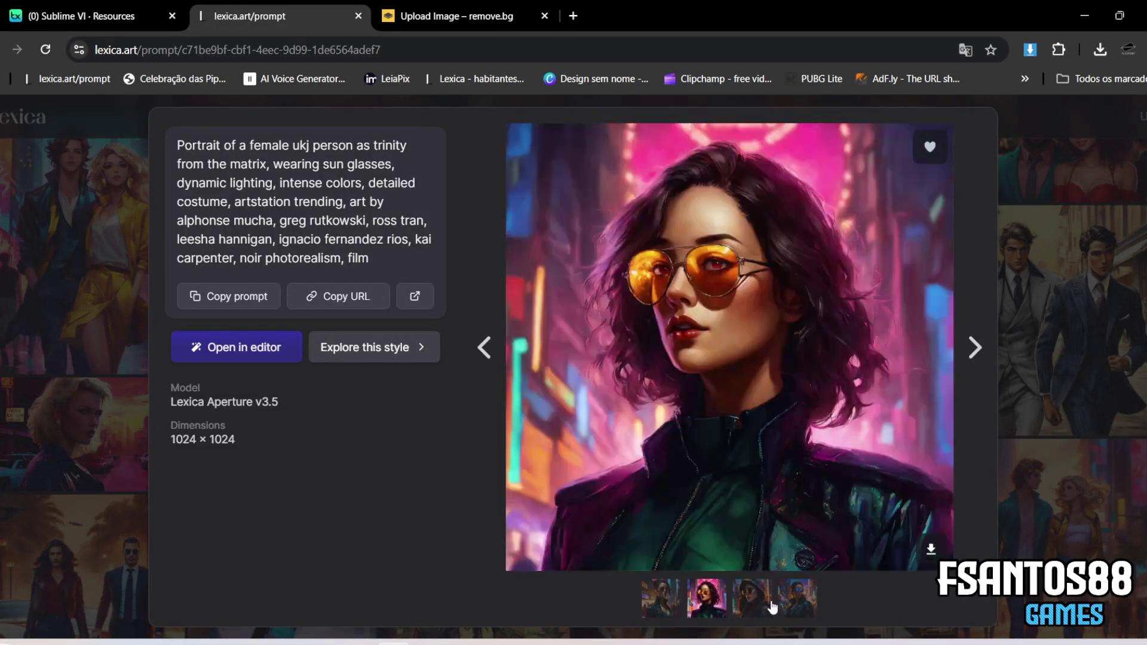
pyautogui.click(751, 607)
pyautogui.click(798, 609)
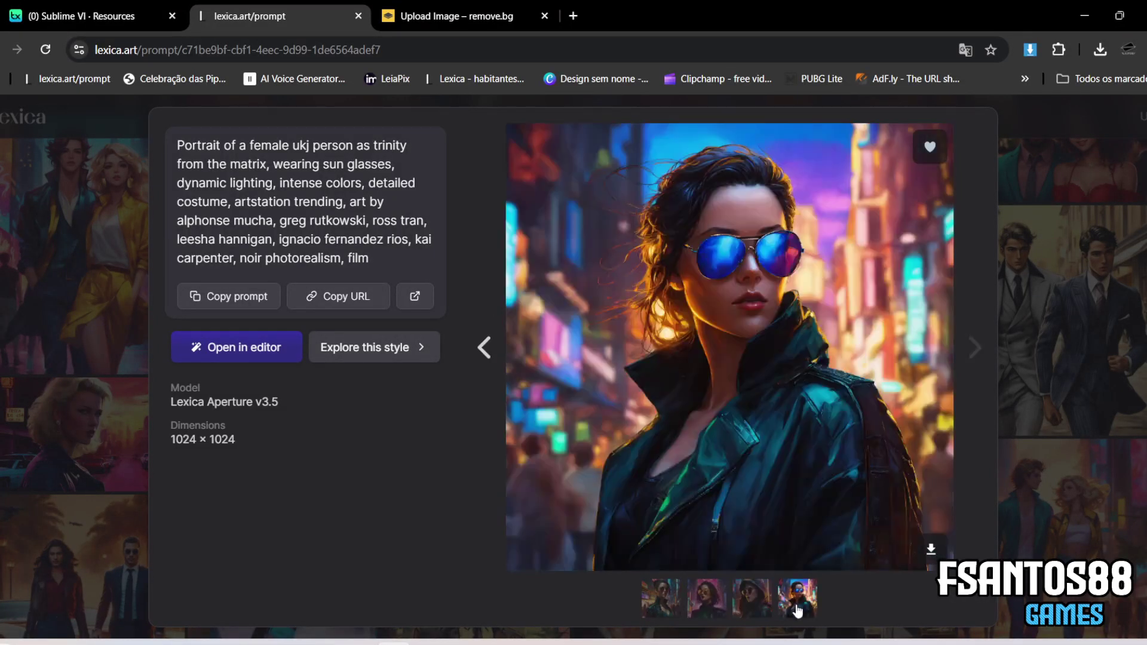
# Copy the fourth Trinity portrait variant, paste it into the Clipchamp project and place it directly after the last image clip.
pyautogui.rightClick(736, 334)
pyautogui.click(800, 401)
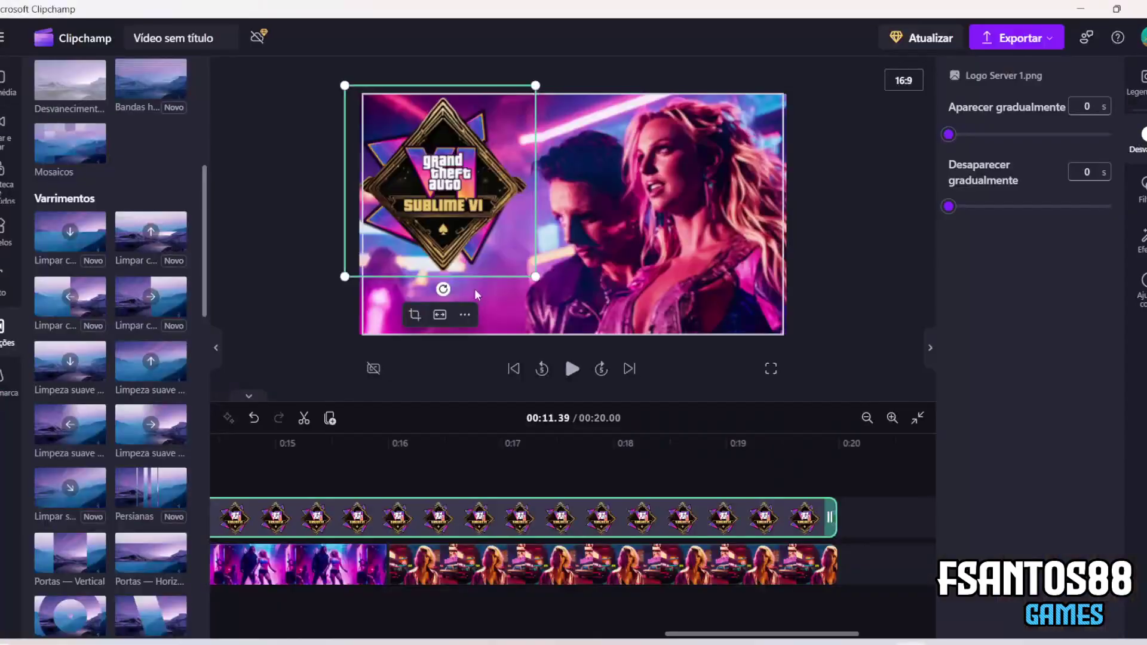
pyautogui.hotkey('ctrl', 'v')
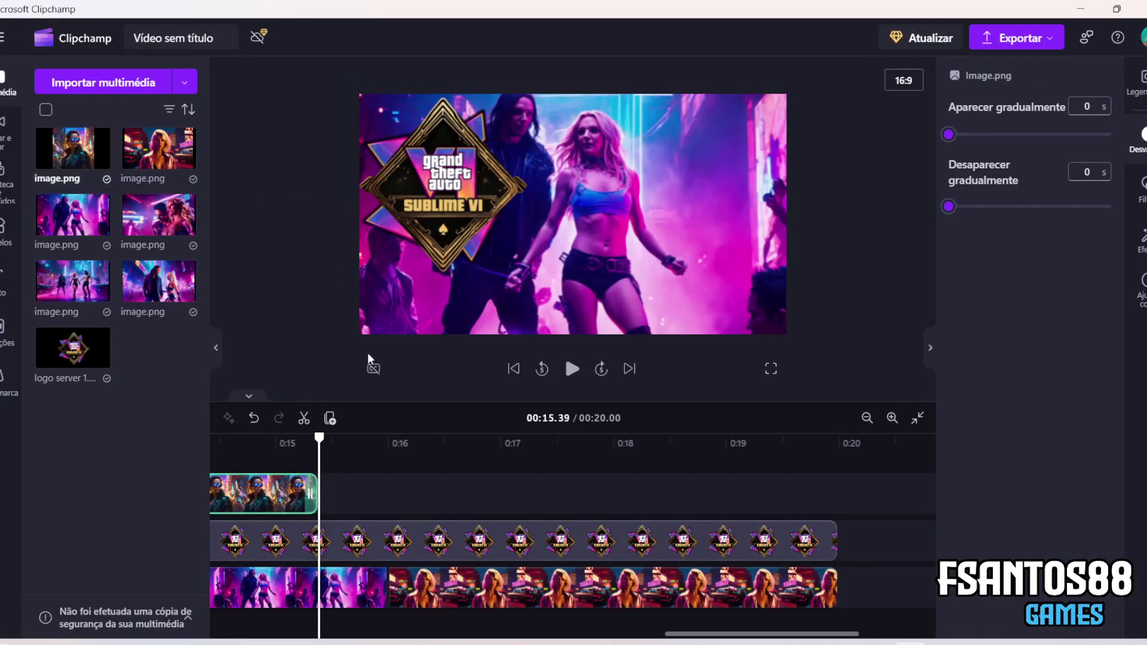
pyautogui.moveTo(282, 501); pyautogui.dragTo(675, 553)
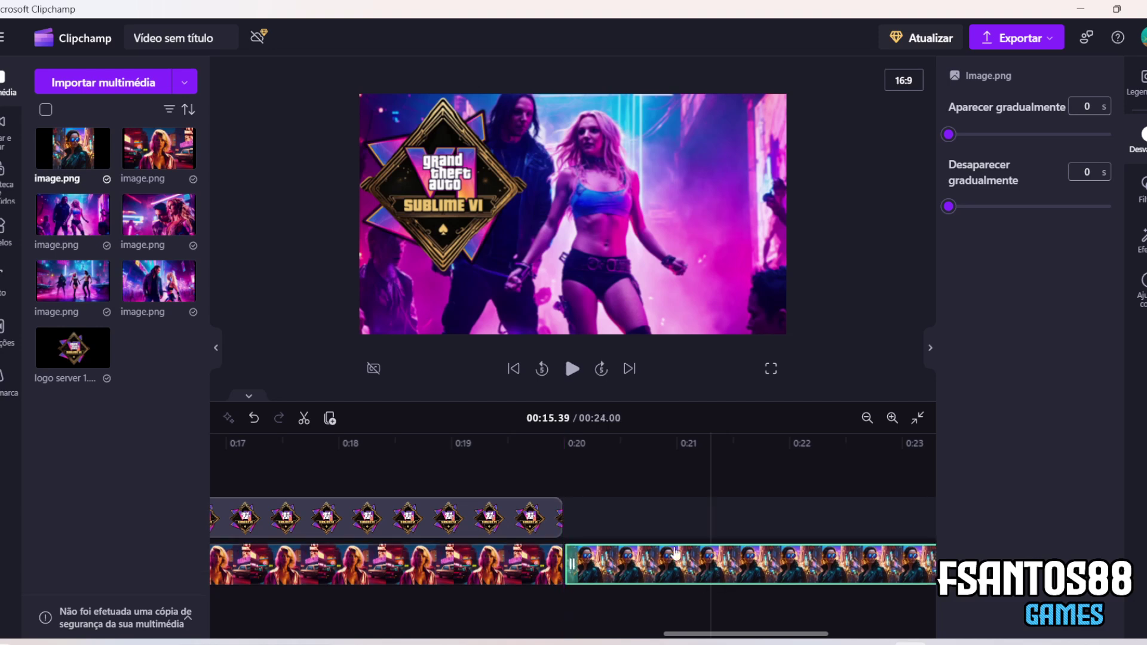
# Enlarge and reposition the new sunglasses portrait so it fills the full width of the 16:9 frame.
pyautogui.click(622, 462)
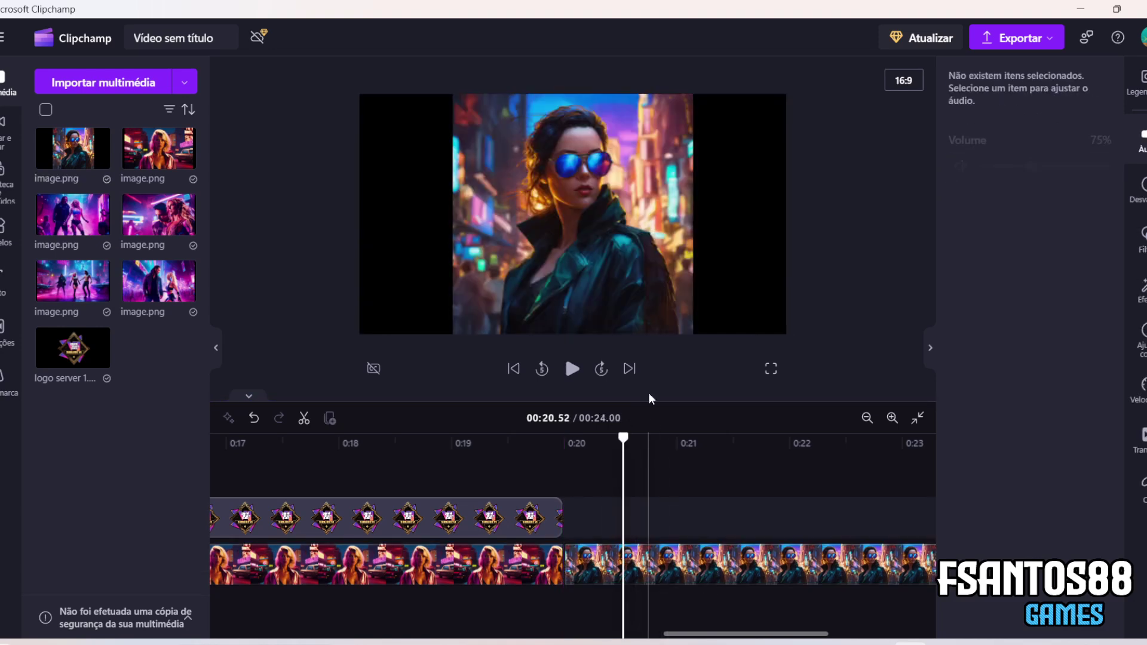
pyautogui.click(565, 250)
pyautogui.moveTo(443, 339); pyautogui.dragTo(333, 375)
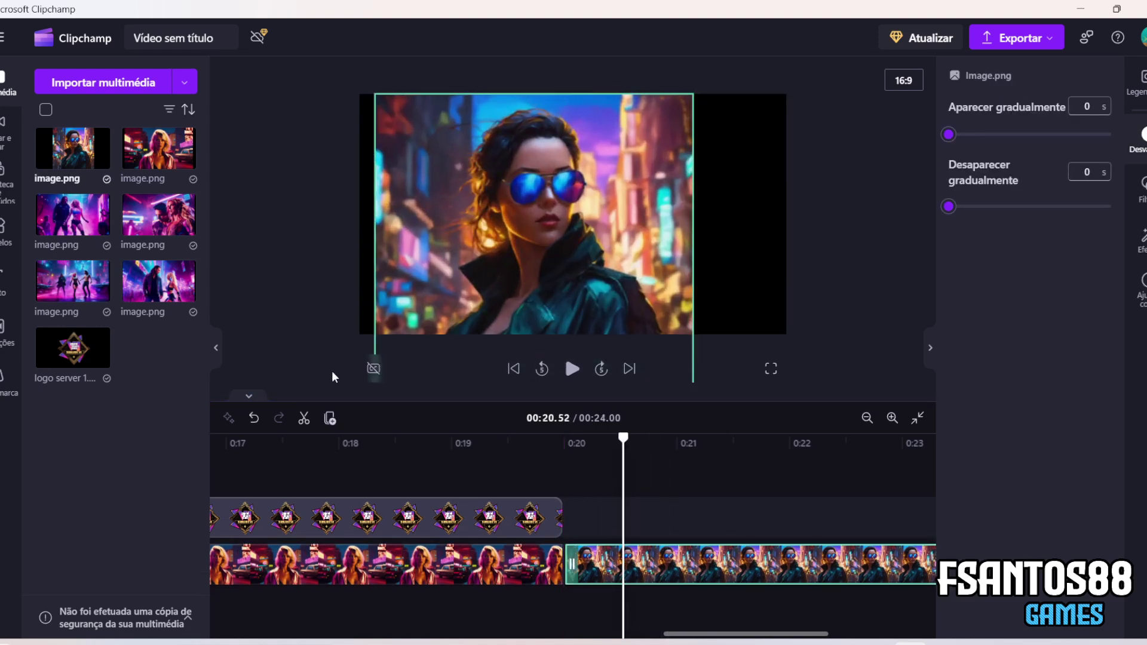
pyautogui.moveTo(694, 93); pyautogui.dragTo(863, 62)
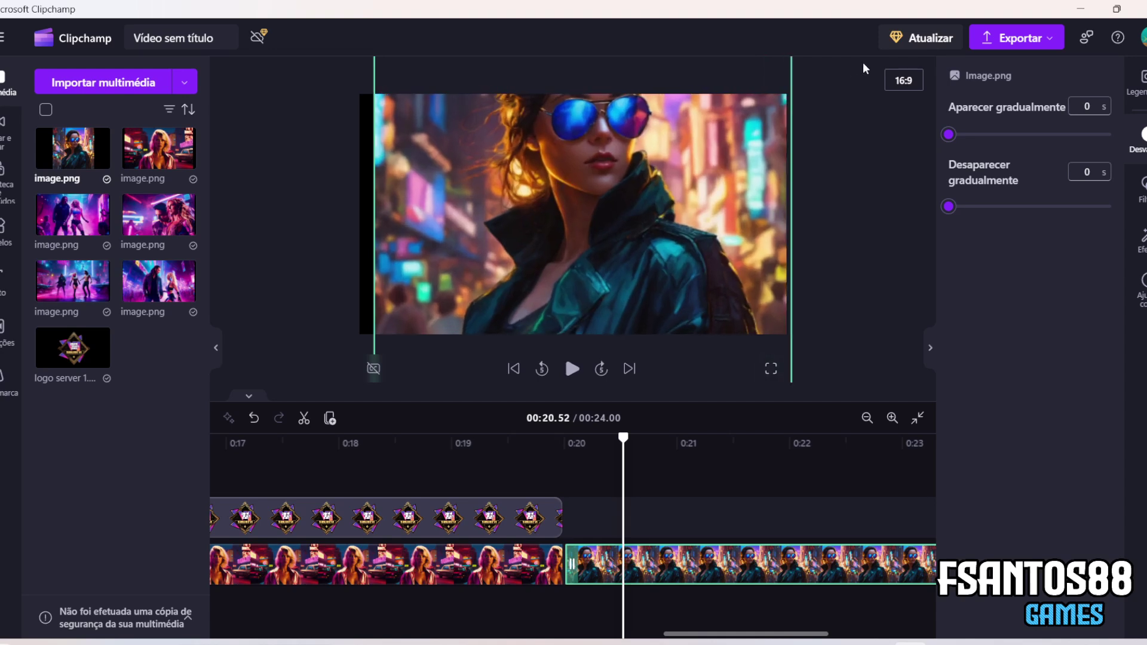
pyautogui.moveTo(662, 301); pyautogui.dragTo(664, 293)
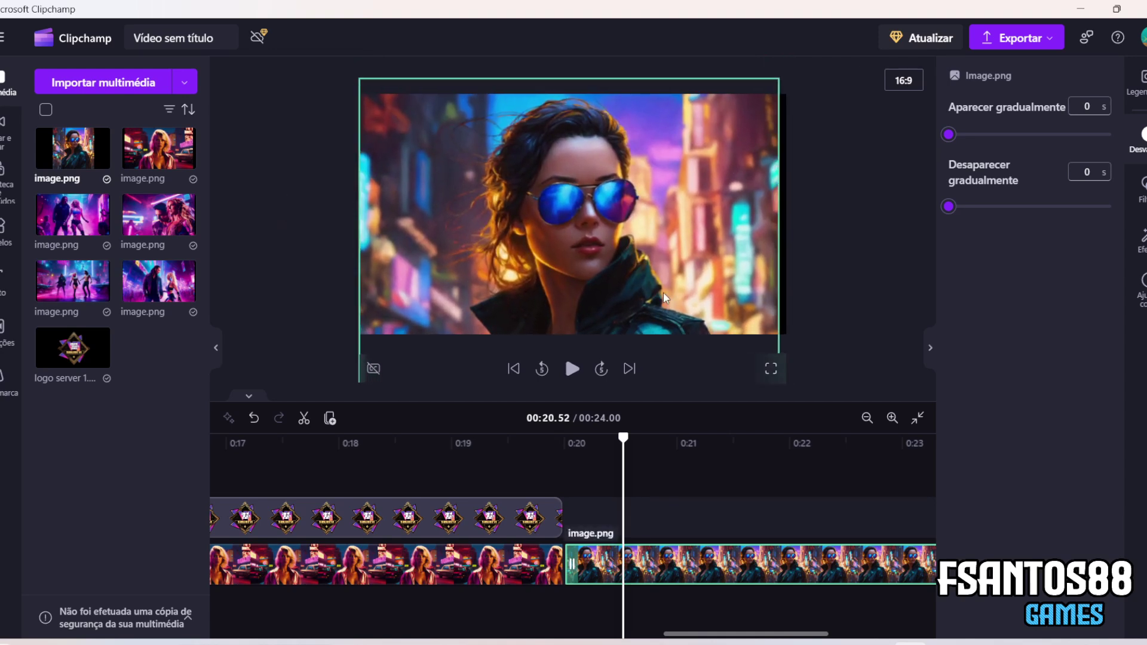
pyautogui.moveTo(779, 80); pyautogui.dragTo(789, 77)
pyautogui.moveTo(730, 169); pyautogui.dragTo(729, 184)
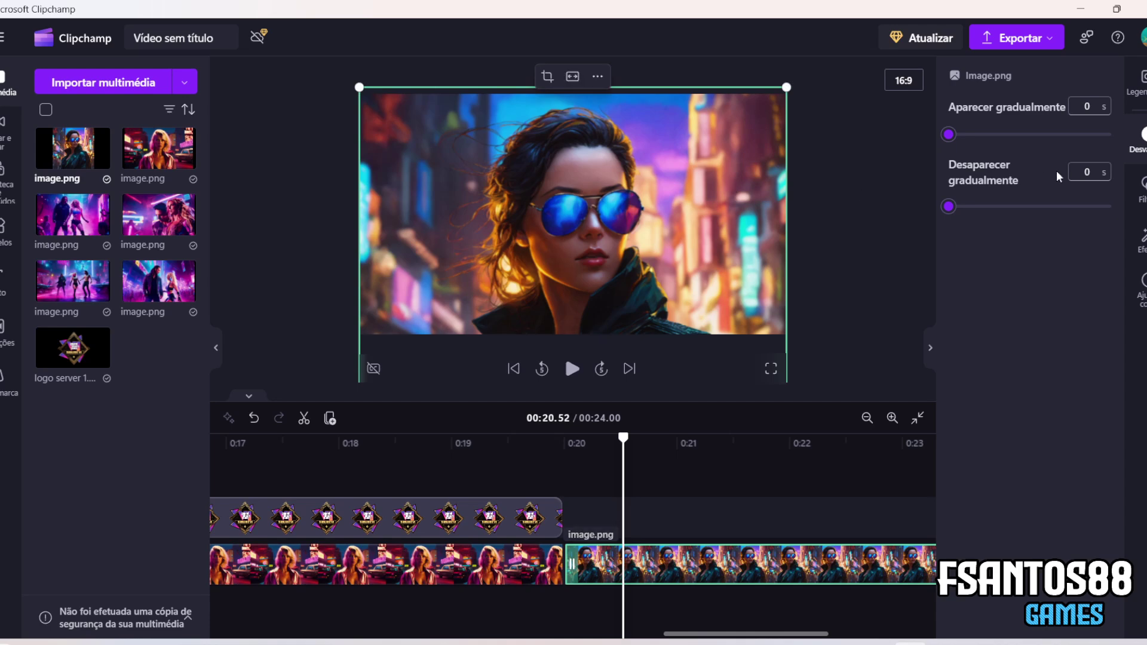
# Extend the logo clip over most of the new portrait clip and apply the slow zoom effect to the portrait.
pyautogui.moveTo(559, 518); pyautogui.dragTo(909, 516)
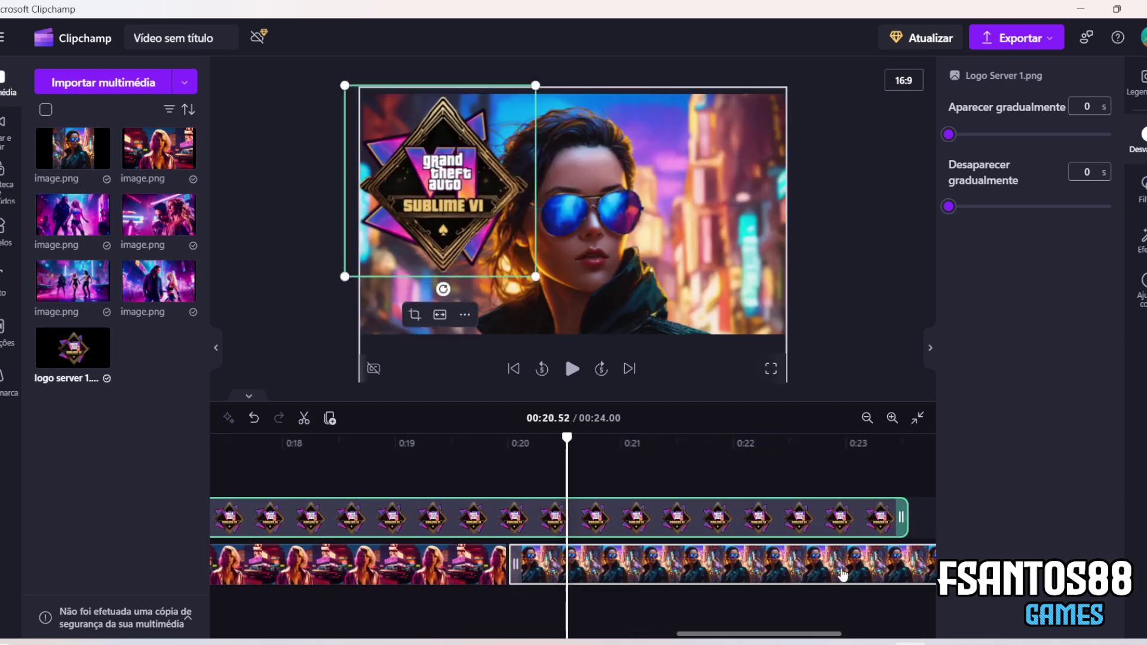
pyautogui.click(876, 554)
pyautogui.click(1142, 240)
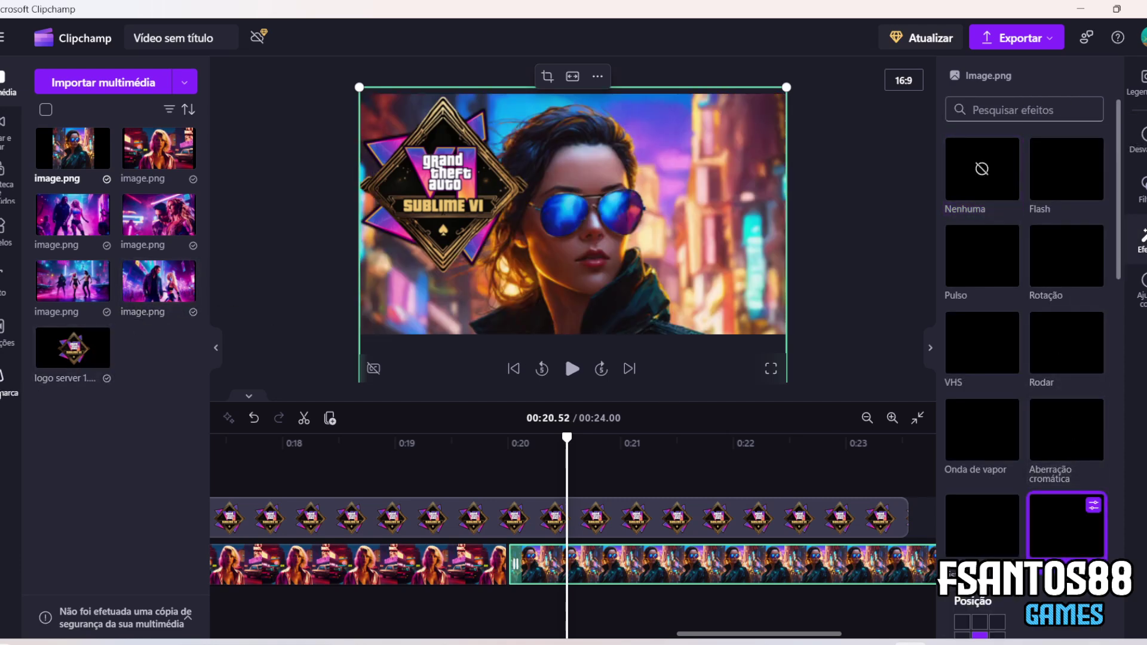
# Show the wipe transitions and play the video from the beginning to review the sequence.
pyautogui.click(4, 340)
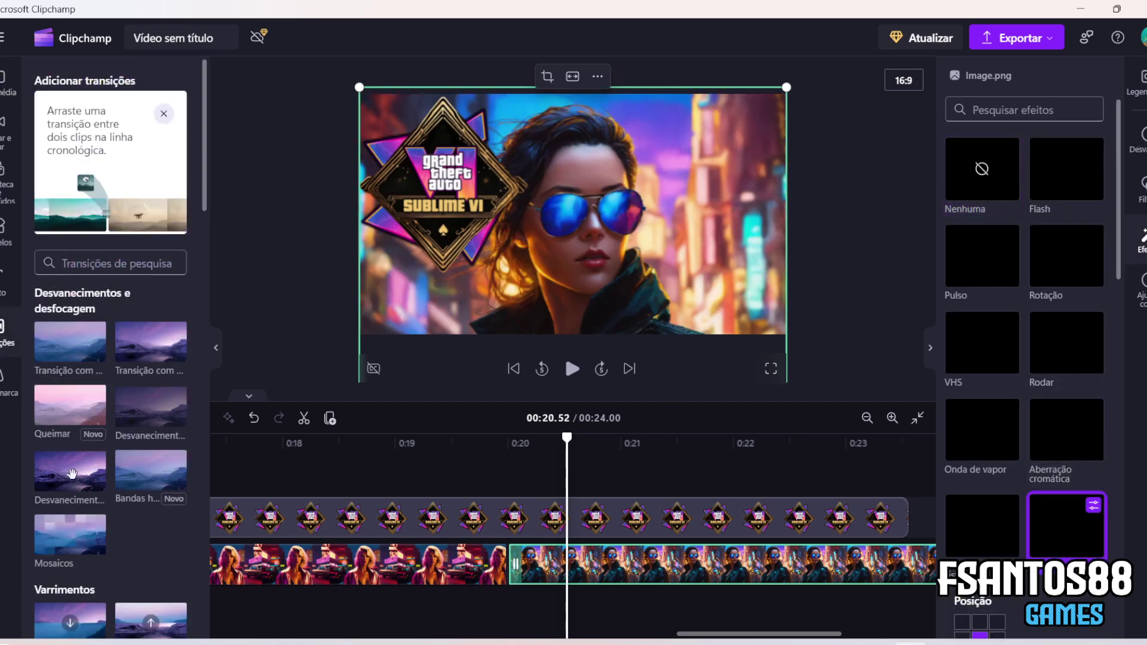
pyautogui.scroll(-5, 72, 474)
pyautogui.scroll(-3, 68, 501)
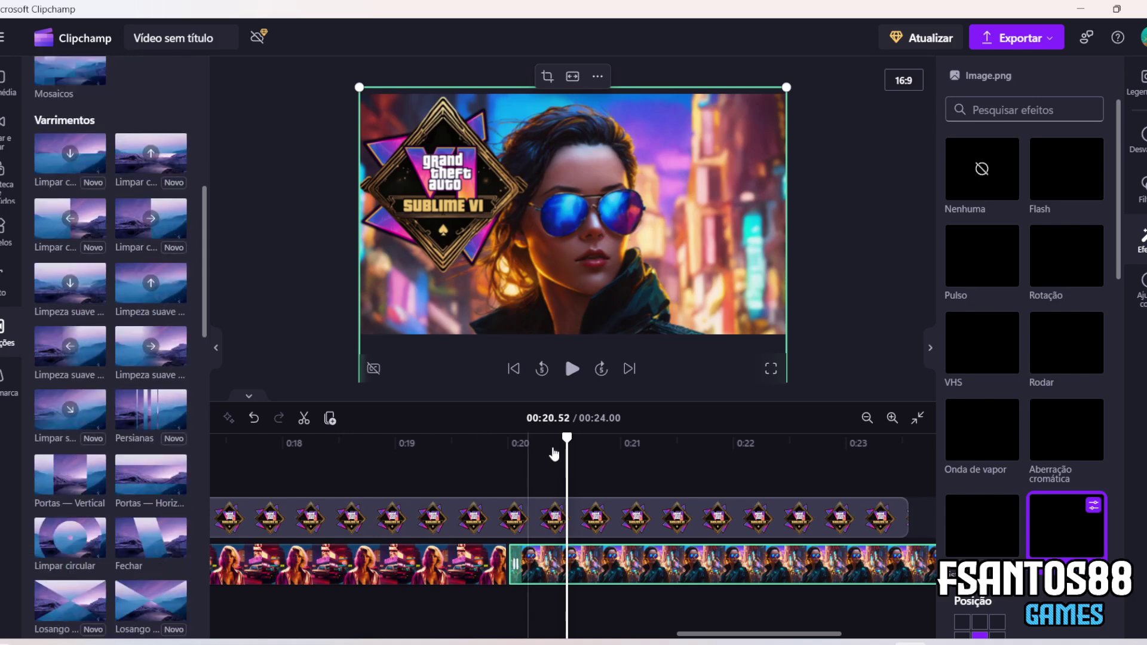
pyautogui.click(514, 369)
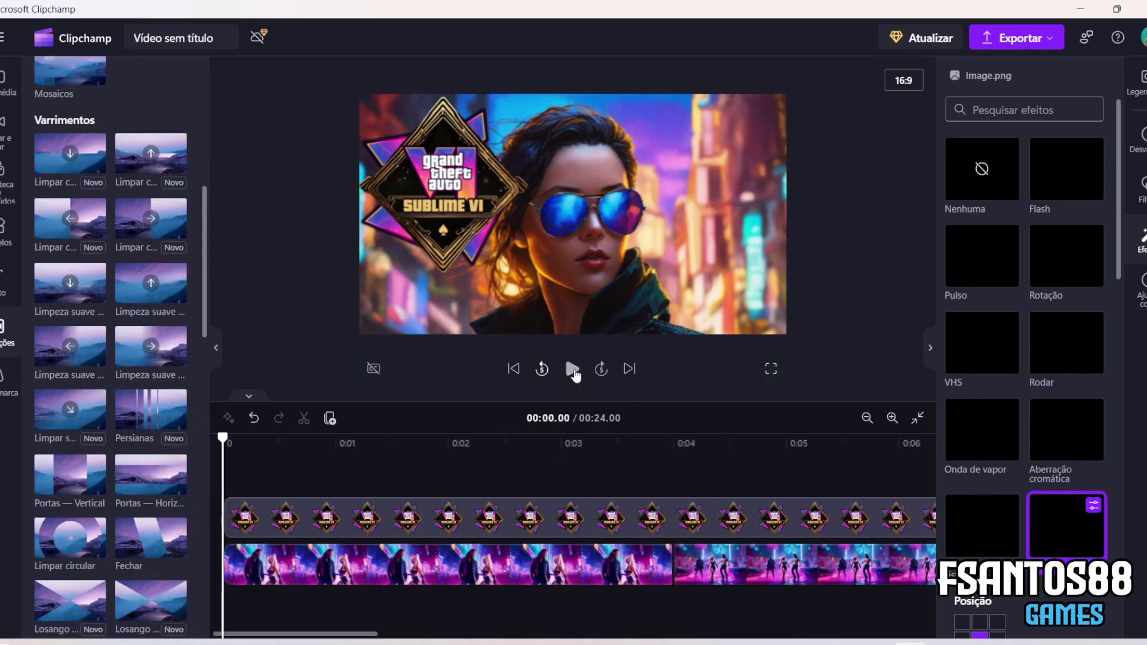
pyautogui.click(572, 368)
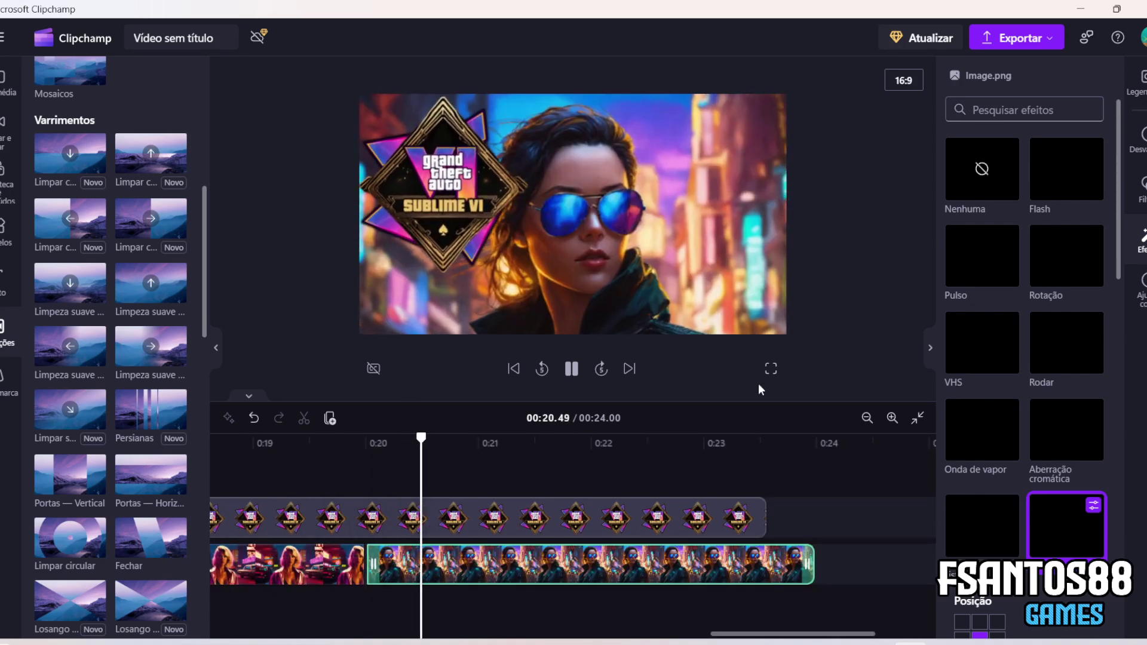
# Extend the logo clip to the end of the sixth image clip and add a diagonal wipe between the fourth and fifth images.
pyautogui.moveTo(766, 517); pyautogui.dragTo(811, 519)
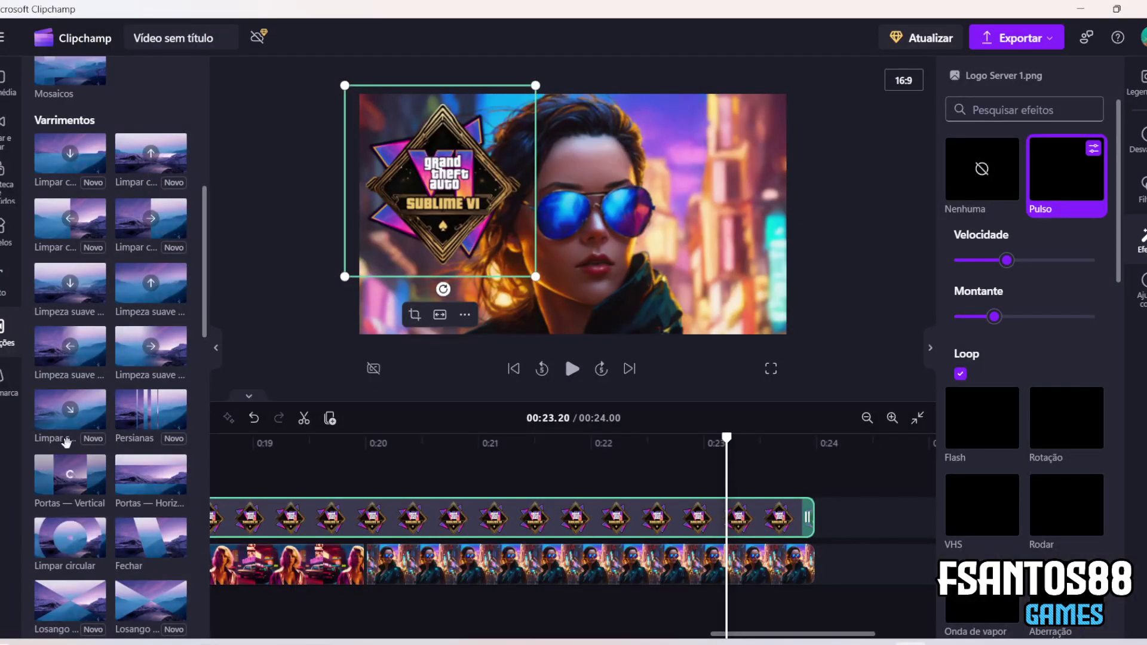
pyautogui.moveTo(64, 408)
pyautogui.mouseDown()
pyautogui.moveTo(186, 432)
pyautogui.moveTo(320, 569)
pyautogui.moveTo(345, 571)
pyautogui.mouseUp()
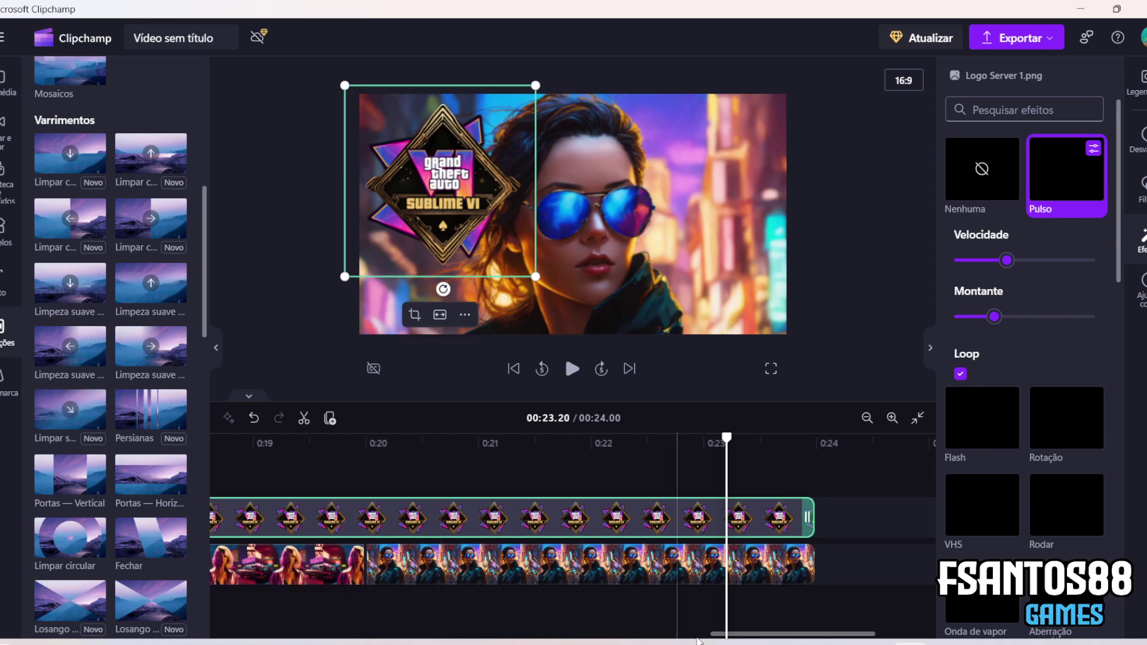
pyautogui.moveTo(771, 634); pyautogui.dragTo(687, 634)
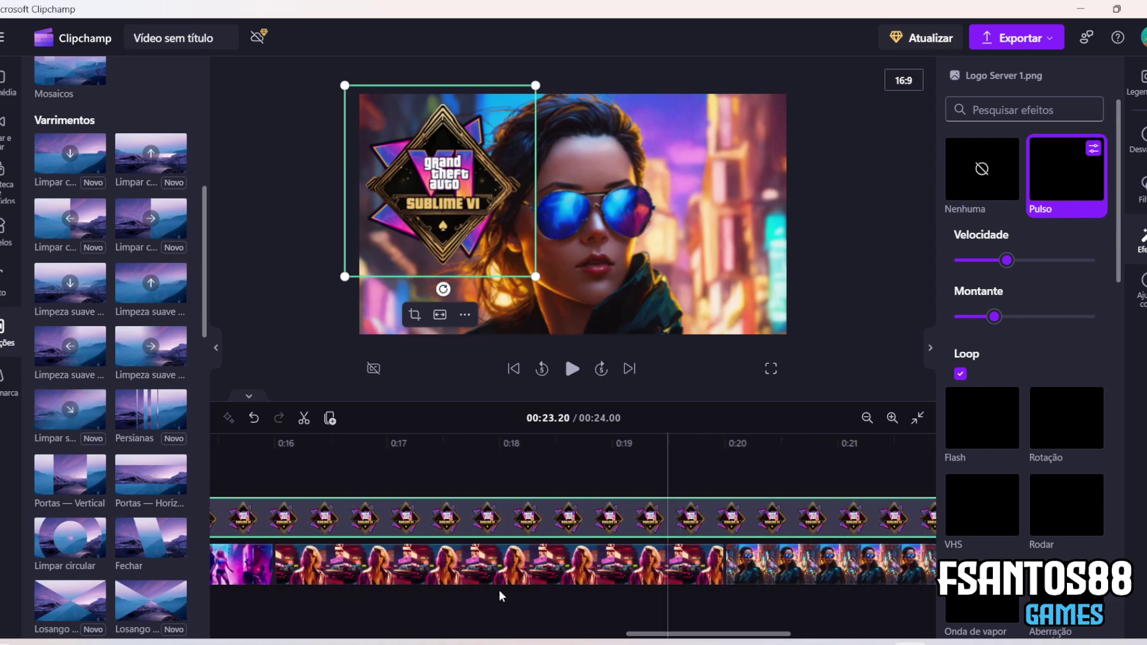
pyautogui.moveTo(52, 407); pyautogui.dragTo(276, 565)
# Add the "Limpar suavemente na diagonal" transition at the first three joins, from the first image clip through the fourth.
pyautogui.moveTo(627, 635); pyautogui.dragTo(213, 636)
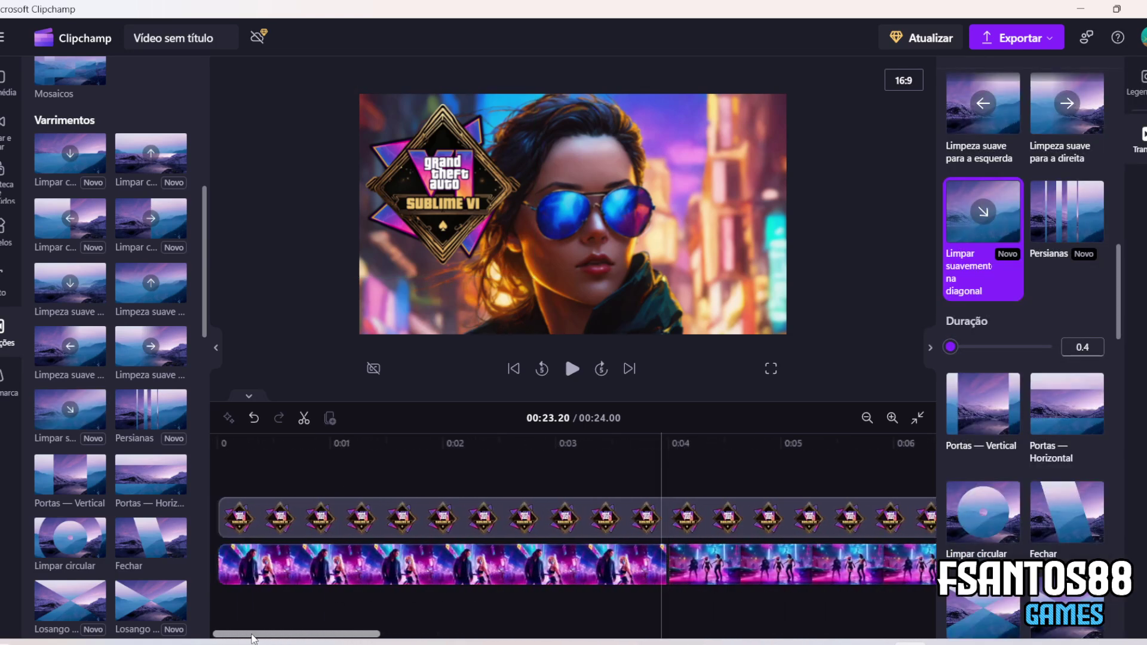
pyautogui.moveTo(48, 400); pyautogui.dragTo(674, 567)
pyautogui.moveTo(377, 634); pyautogui.dragTo(505, 637)
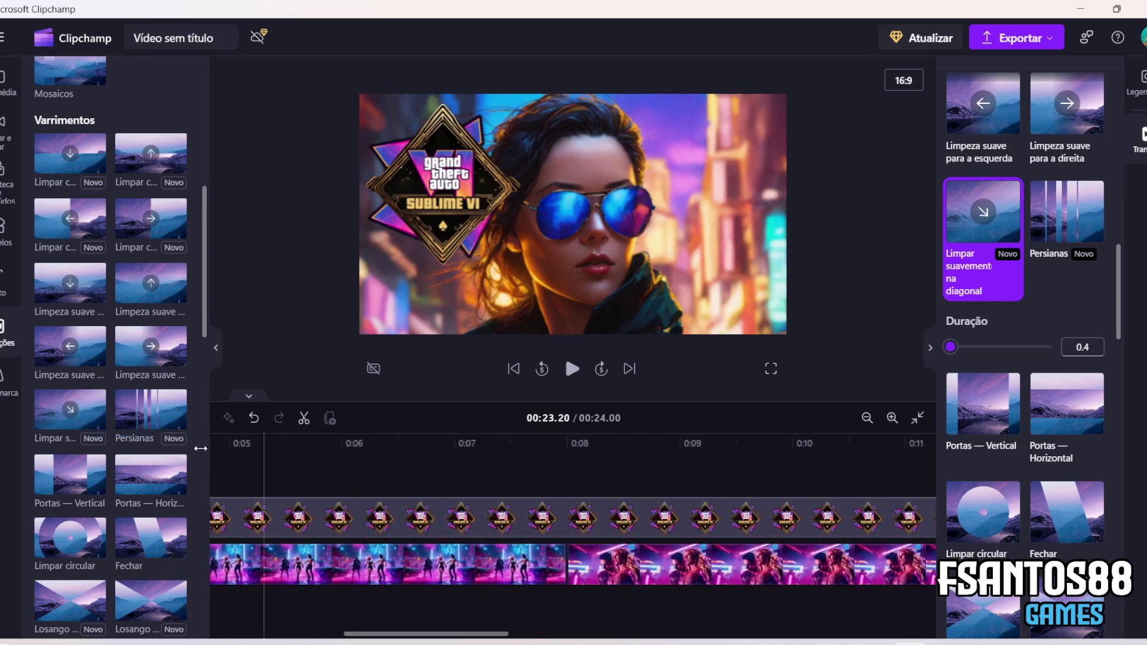
pyautogui.moveTo(65, 413); pyautogui.dragTo(568, 565)
pyautogui.moveTo(502, 626); pyautogui.dragTo(613, 634)
pyautogui.moveTo(65, 405); pyautogui.dragTo(529, 556)
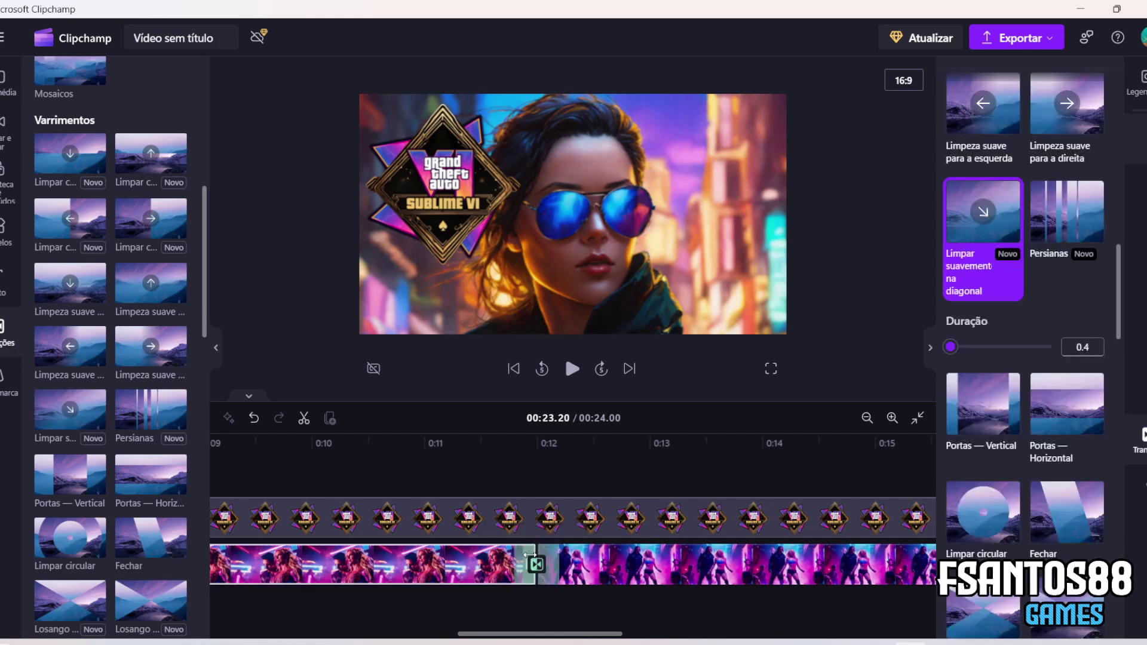
# Add the same diagonal wipe at both ends of the fifth image clip, including its join with the sunglasses portrait.
pyautogui.moveTo(538, 634); pyautogui.dragTo(636, 634)
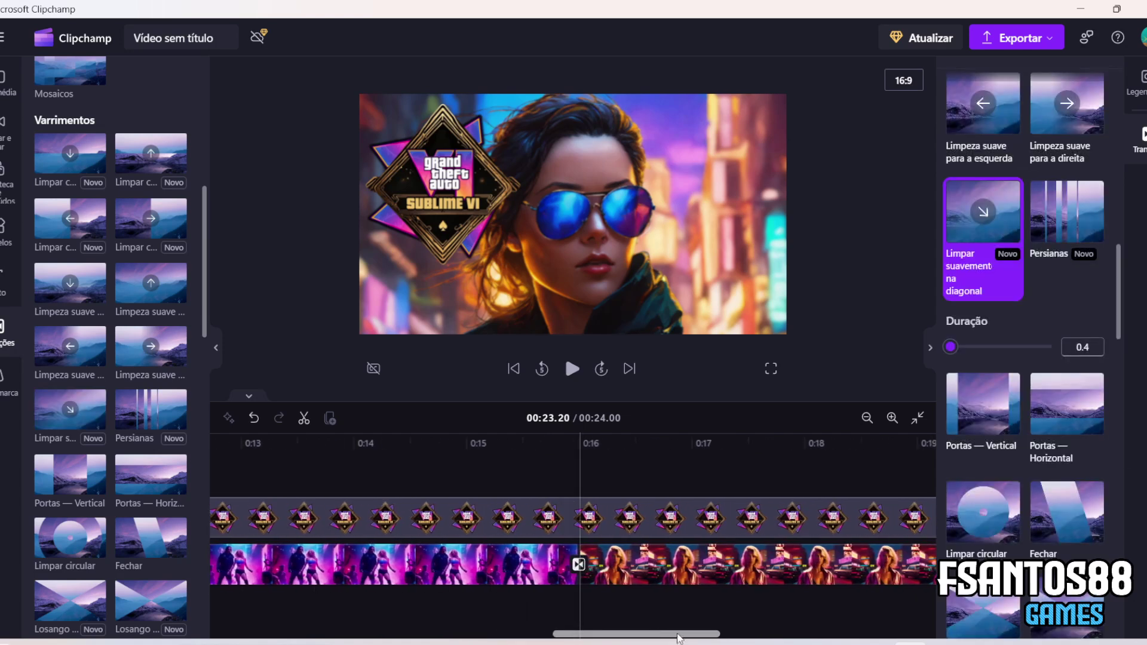
pyautogui.moveTo(74, 413); pyautogui.dragTo(567, 571)
pyautogui.moveTo(628, 635); pyautogui.dragTo(737, 634)
pyautogui.moveTo(70, 412); pyautogui.dragTo(571, 564)
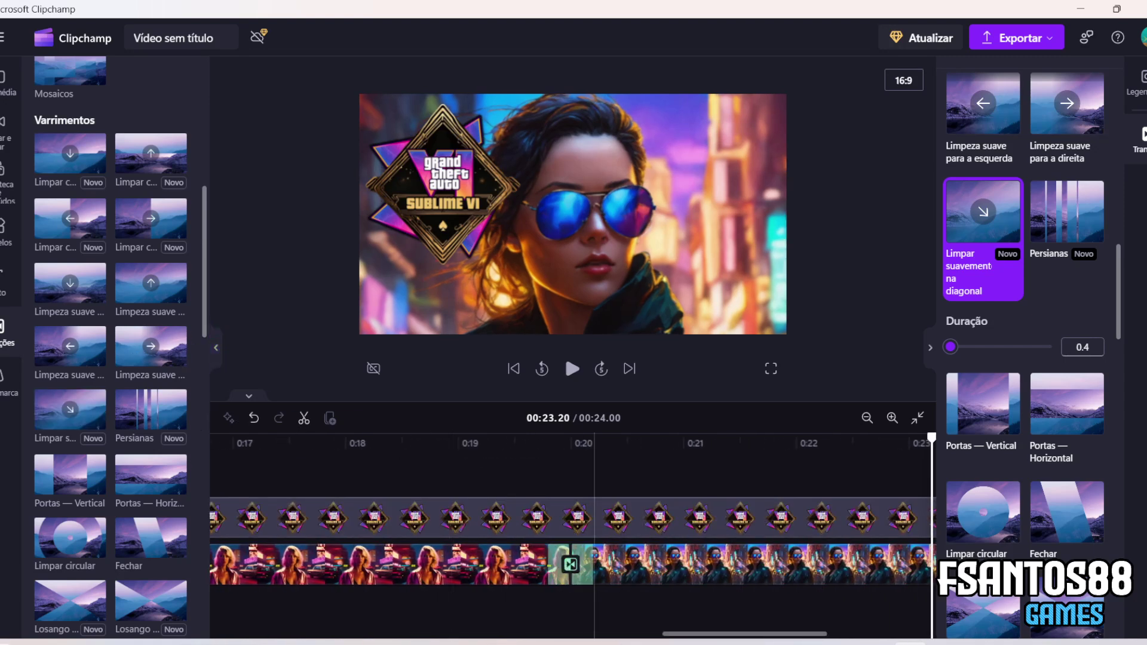
pyautogui.hscroll(5, 731, 478)
pyautogui.moveTo(64, 408); pyautogui.dragTo(724, 567)
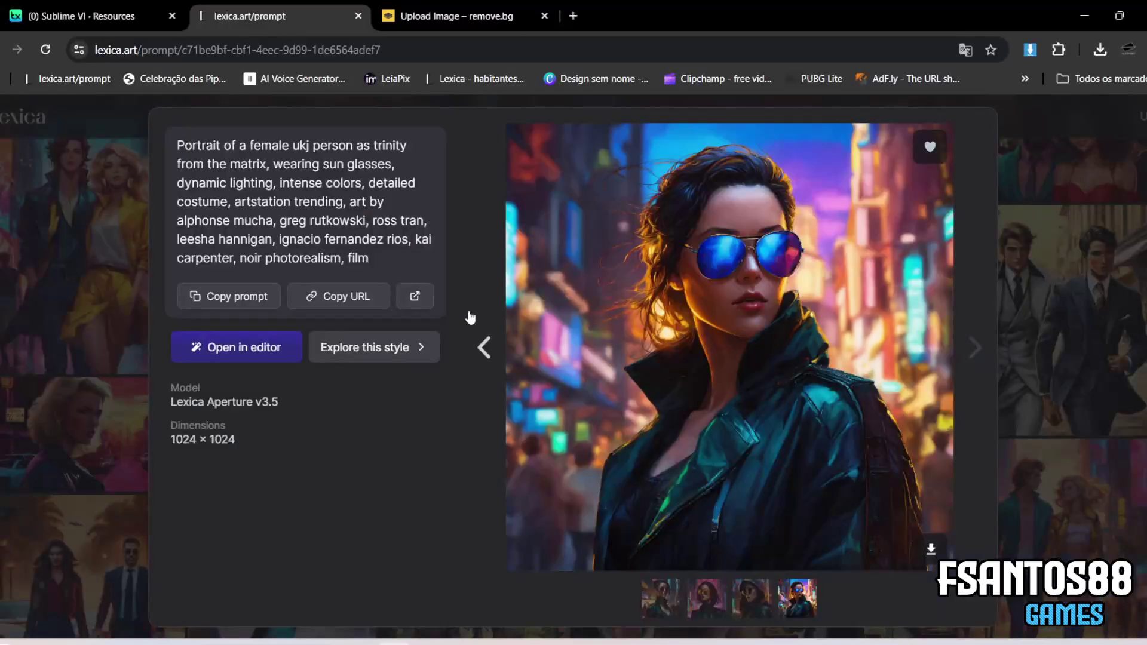
# Close the sunglasses portrait and browse the similar-image results on Lexica for another GTA-style picture.
pyautogui.click(137, 335)
pyautogui.scroll(-3, 450, 353)
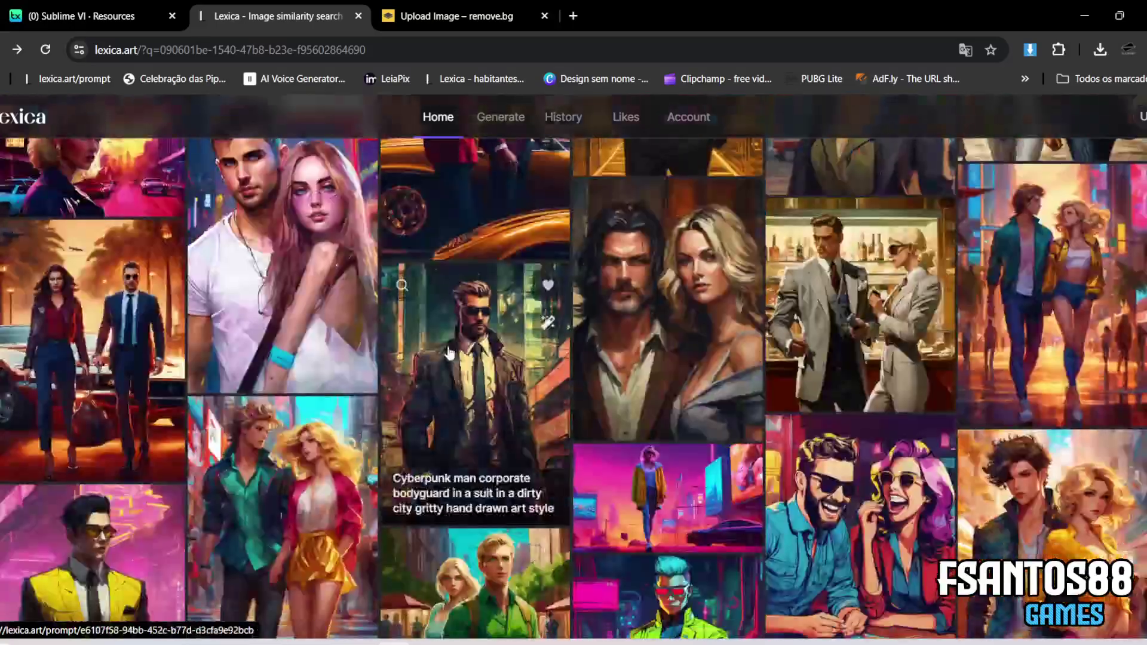
pyautogui.scroll(-10, 449, 352)
pyautogui.scroll(2, 885, 362)
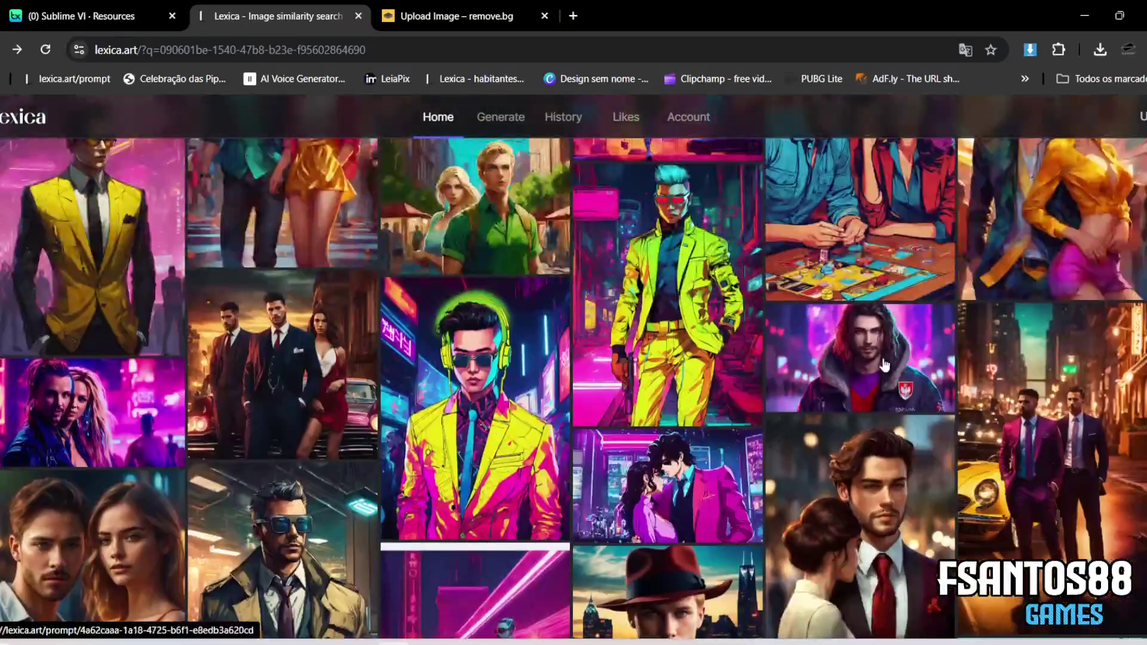
pyautogui.scroll(-15, 885, 362)
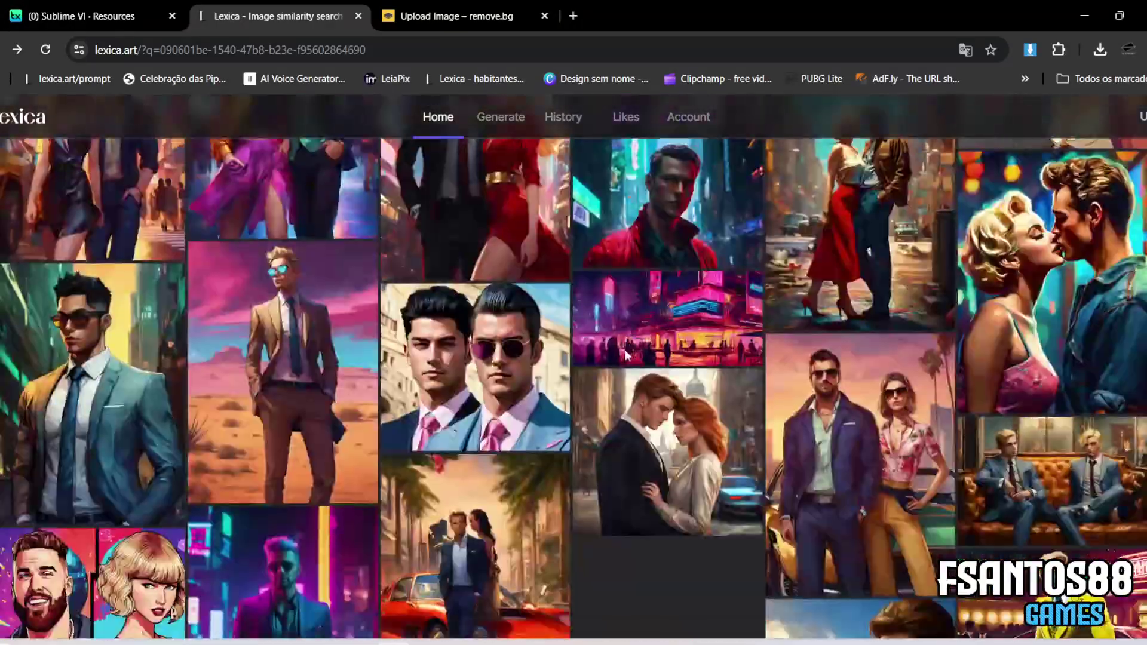
pyautogui.scroll(-15, 630, 358)
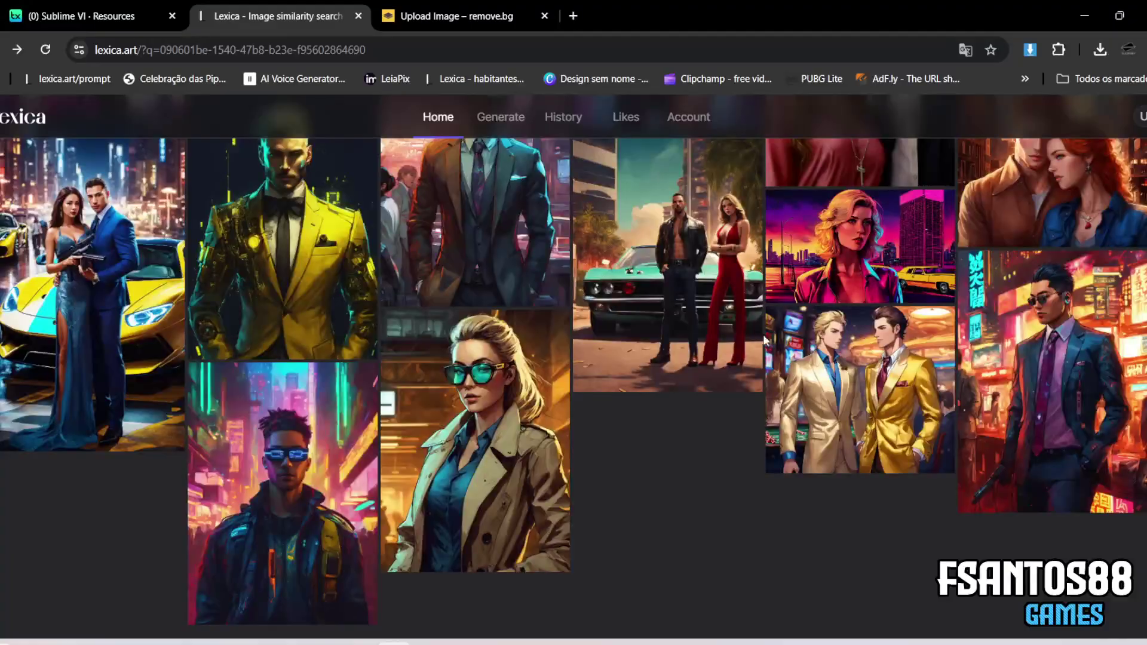
pyautogui.scroll(-10, 840, 356)
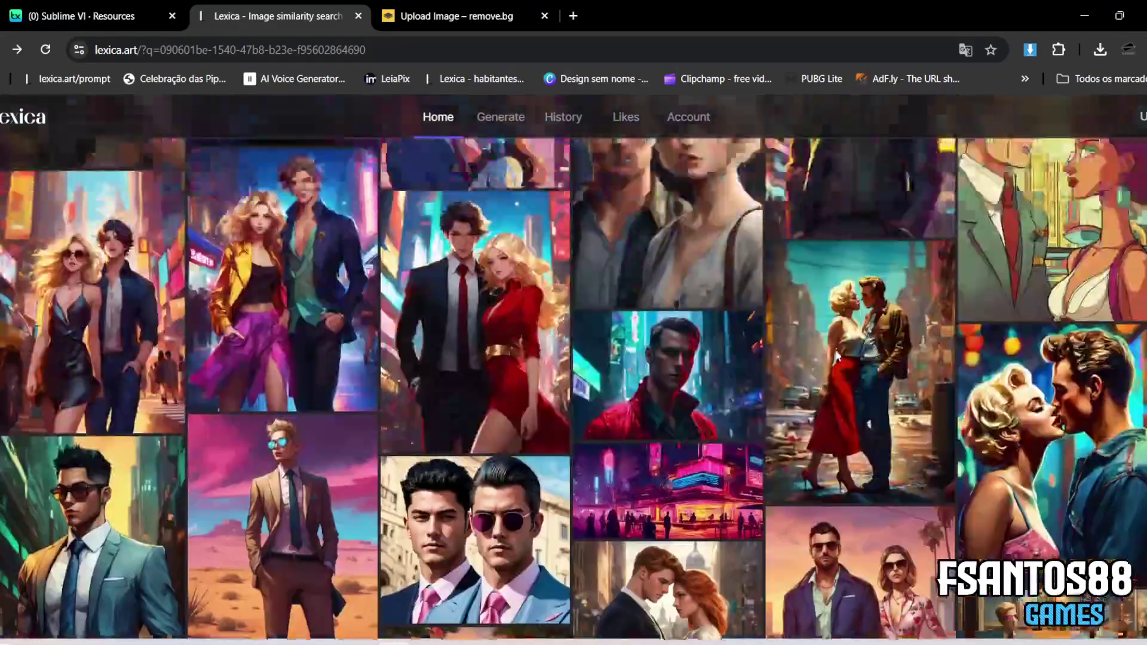
pyautogui.scroll(-10, 841, 356)
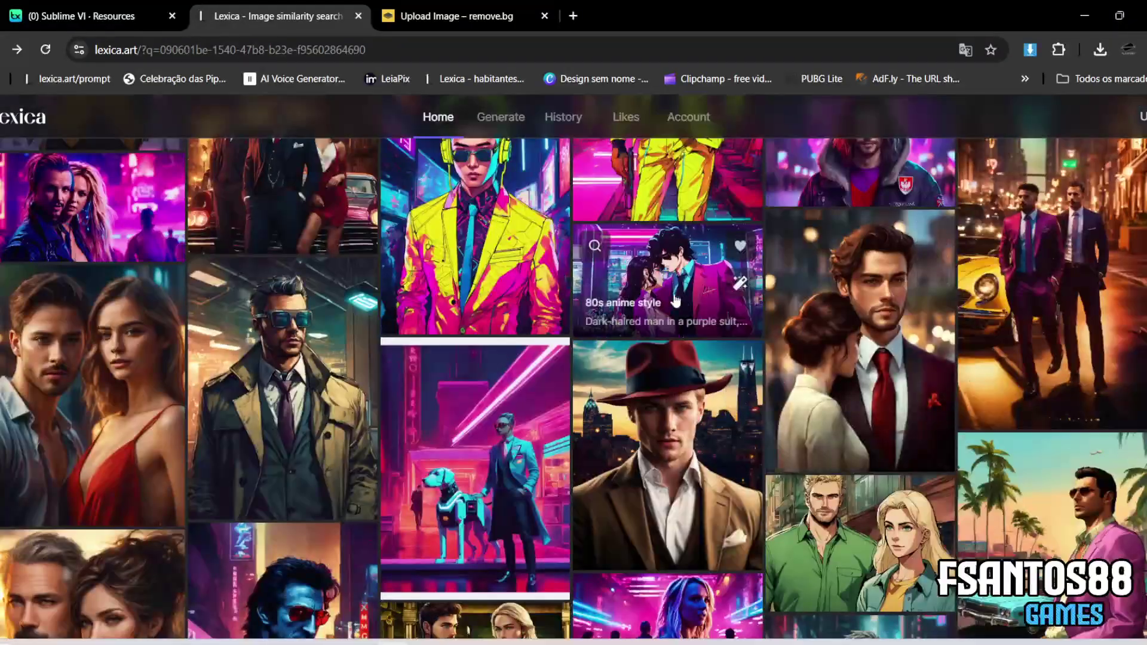
pyautogui.scroll(-15, 683, 306)
pyautogui.scroll(-15, 540, 432)
pyautogui.scroll(-15, 370, 396)
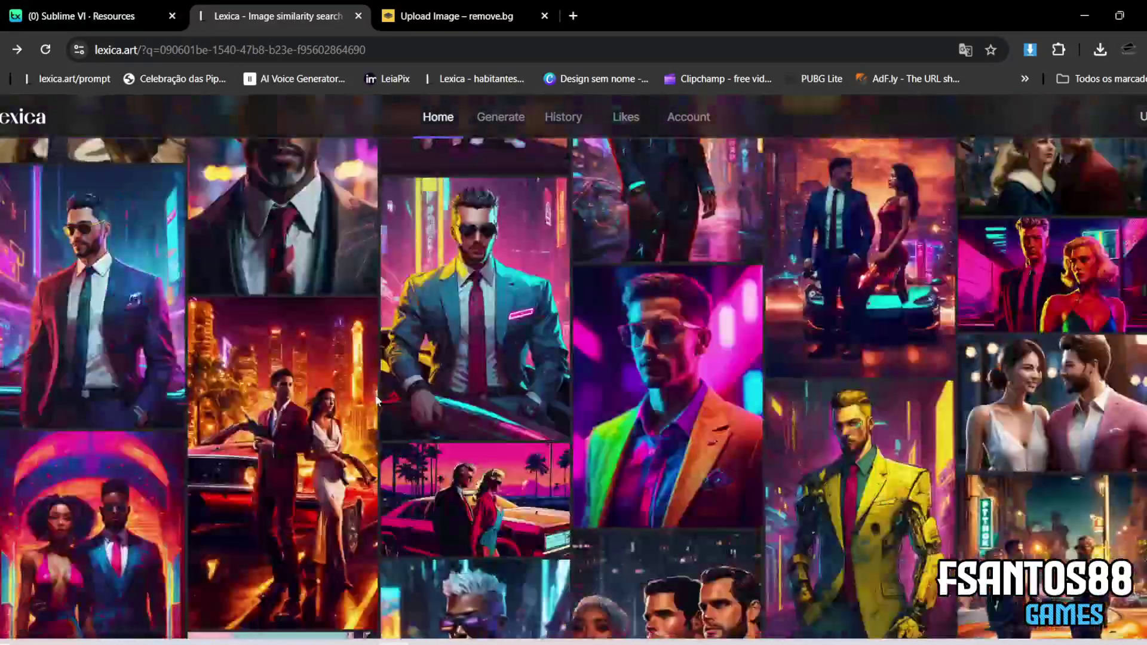
pyautogui.scroll(20, 376, 400)
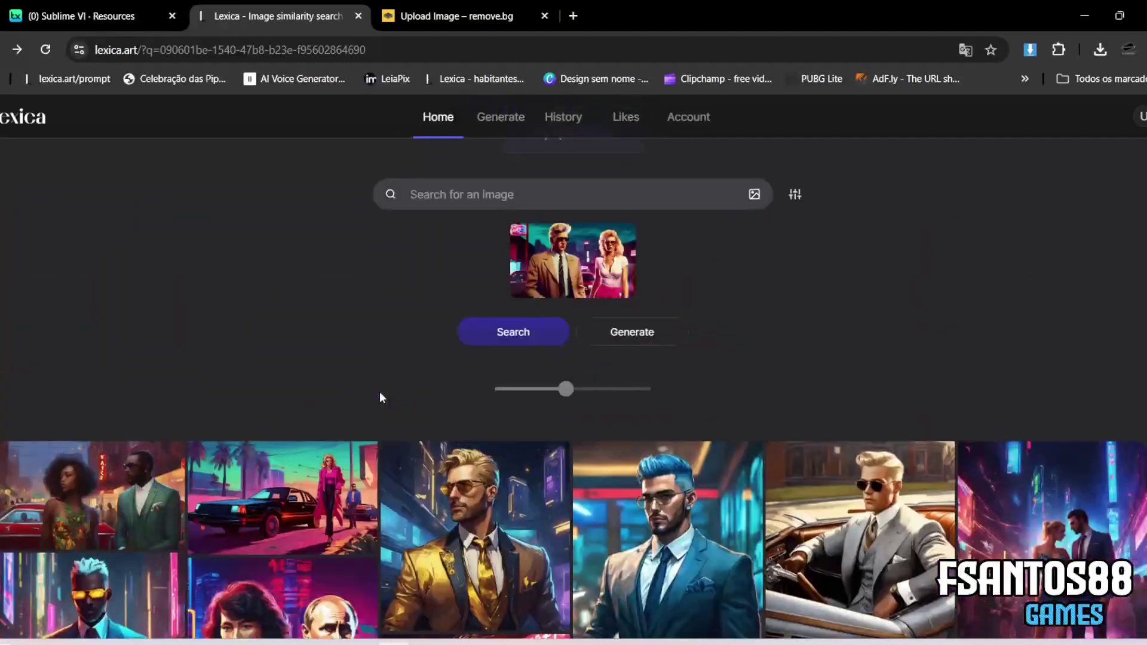
pyautogui.scroll(-3, 378, 392)
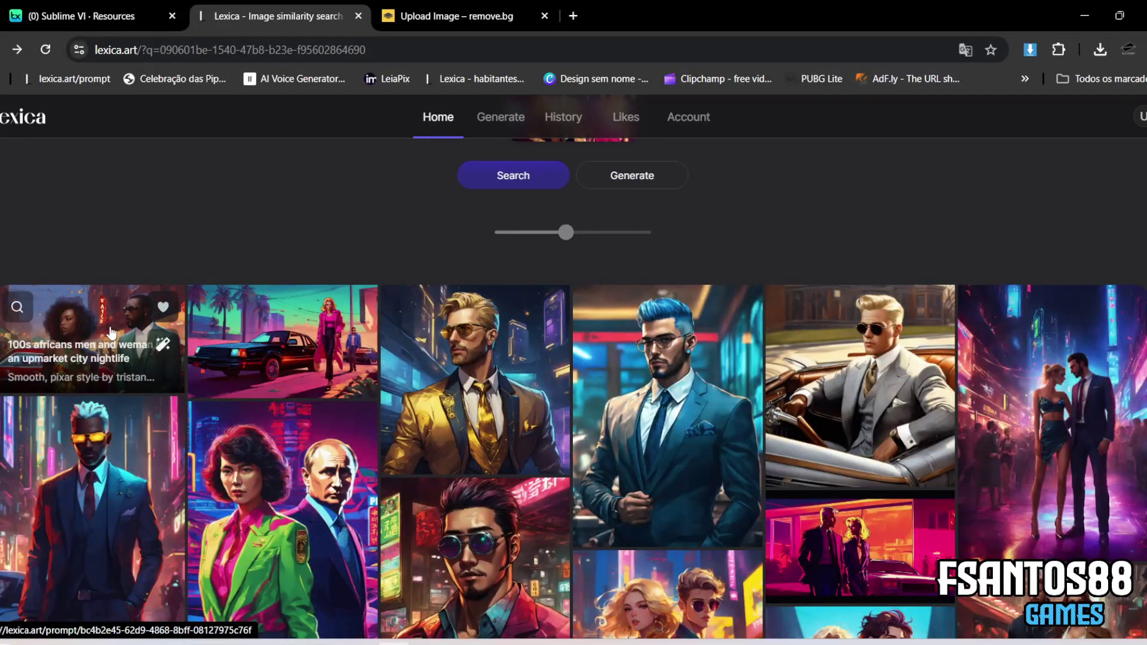
# Examine the variants of the upmarket city nightlife couple image and of the couple dancing on a neon-lit street.
pyautogui.click(110, 333)
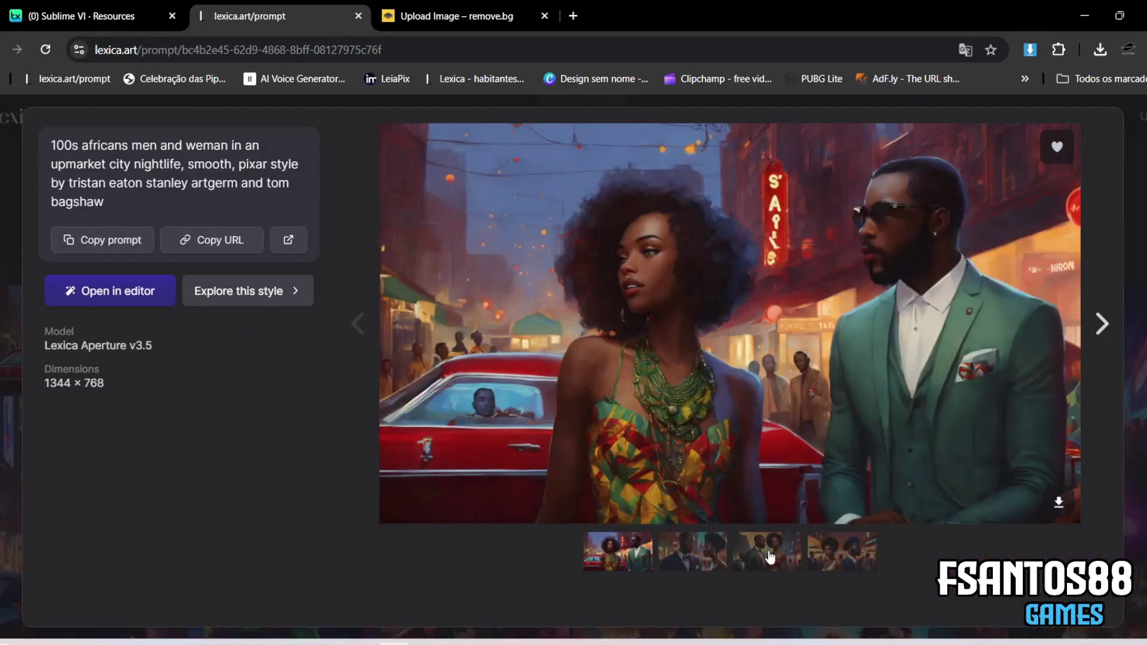
pyautogui.click(778, 558)
pyautogui.click(834, 557)
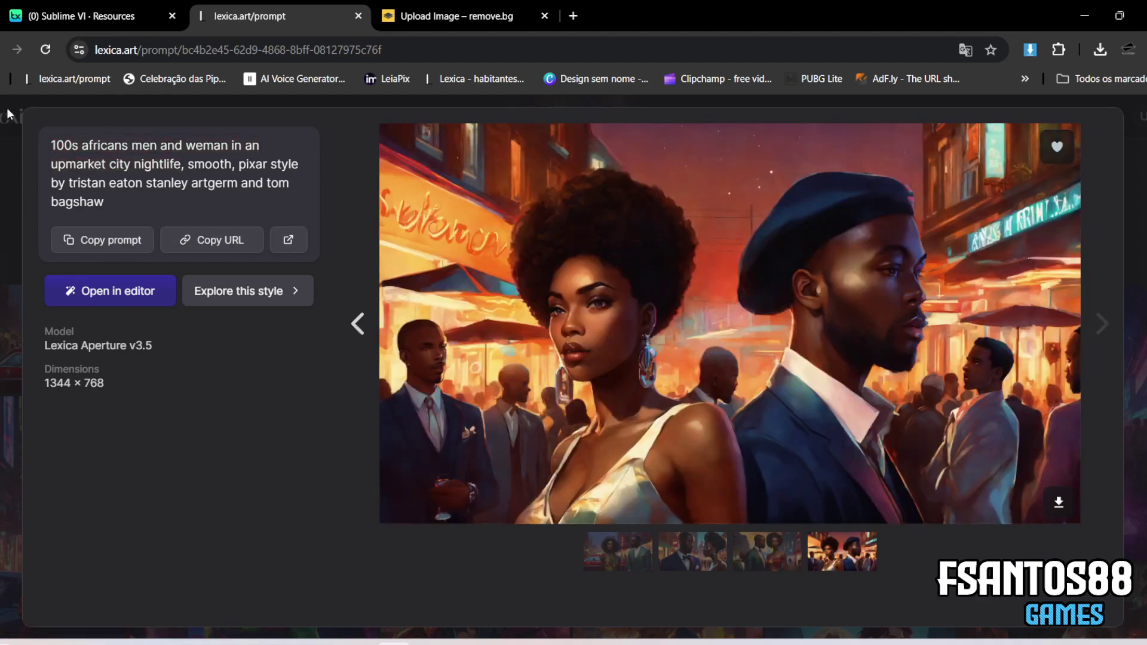
pyautogui.press('Escape')
pyautogui.scroll(-3, 744, 260)
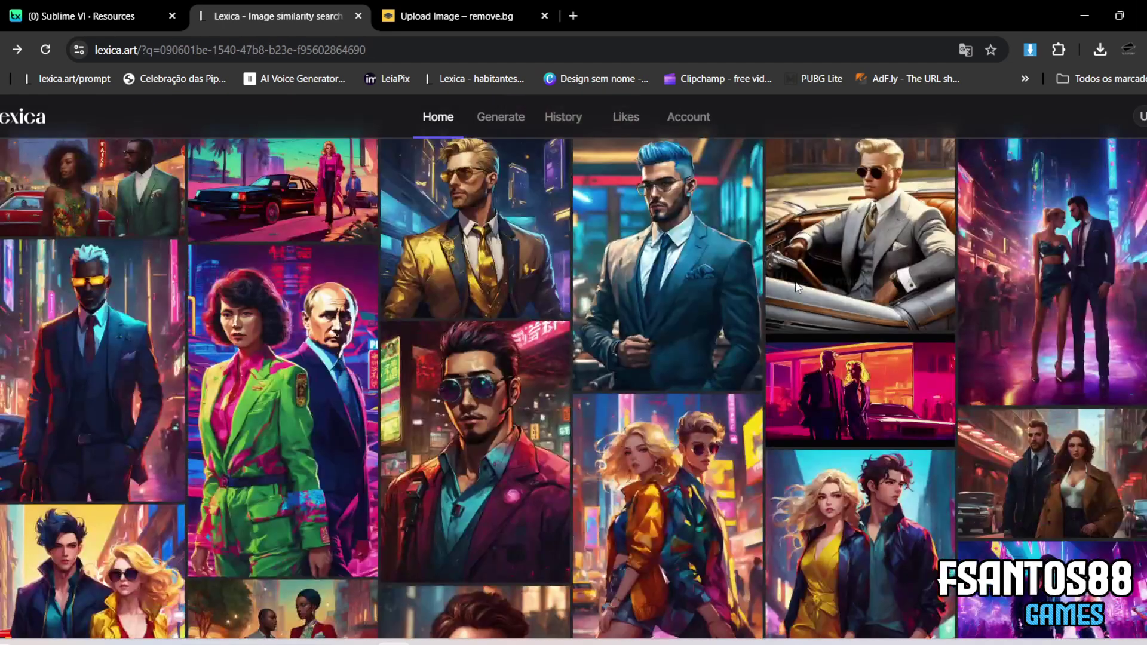
pyautogui.click(1047, 272)
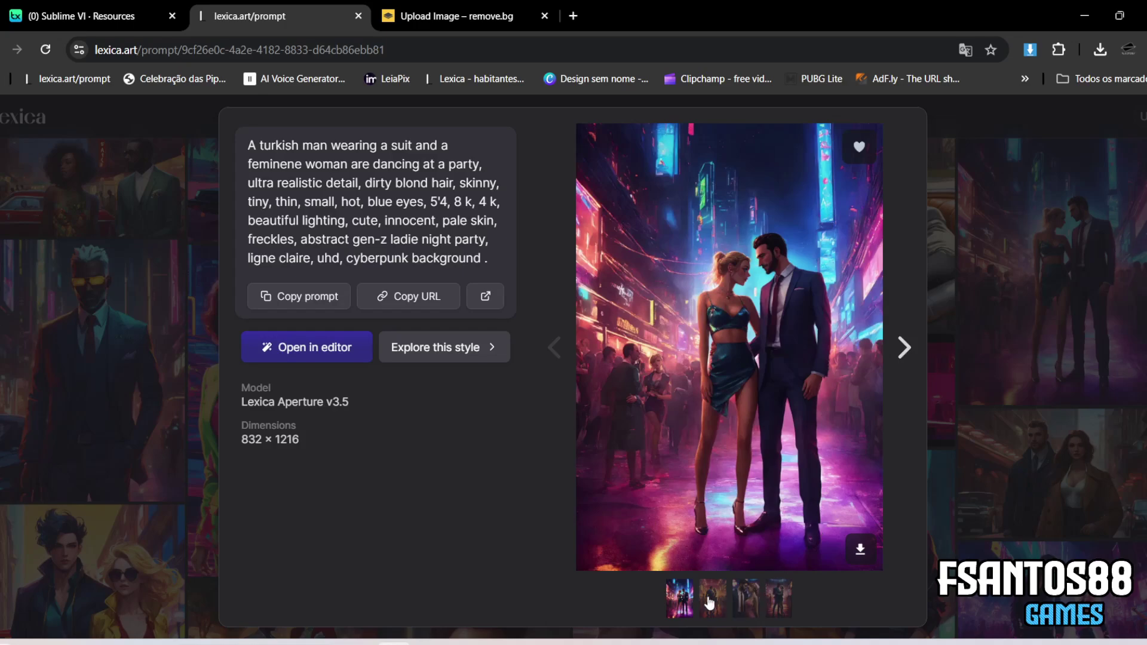
pyautogui.click(712, 599)
pyautogui.click(1032, 303)
pyautogui.scroll(-5, 776, 335)
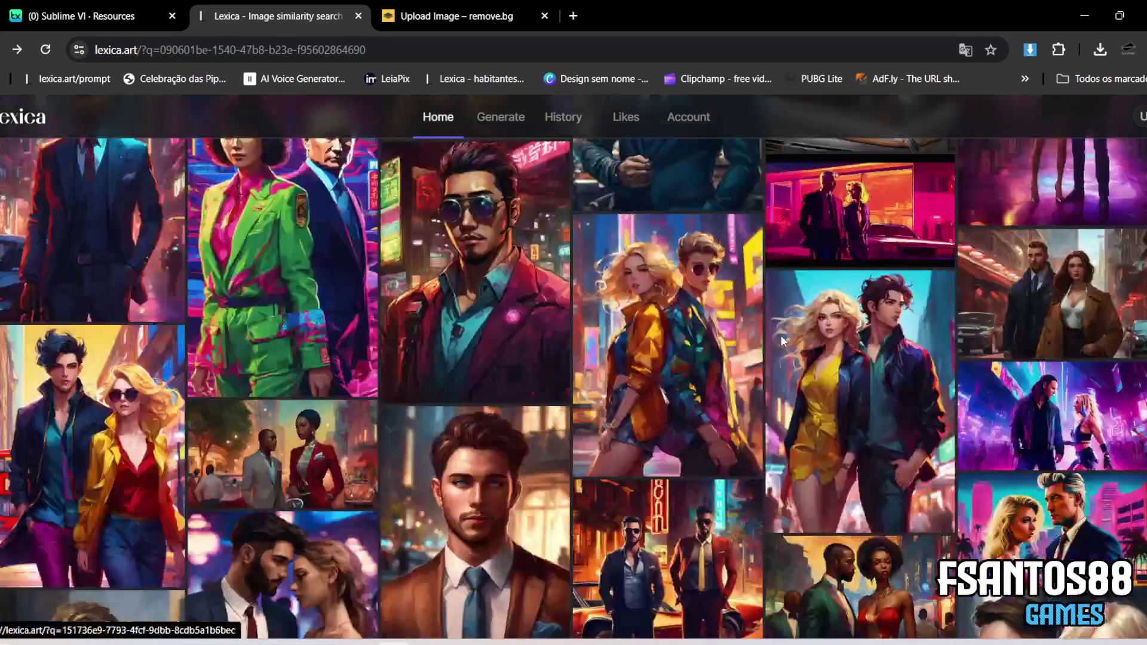
# Check further results, then reopen the nightlife couple set from its beret variant and view its other variants.
pyautogui.scroll(-3, 777, 335)
pyautogui.scroll(-4, 852, 309)
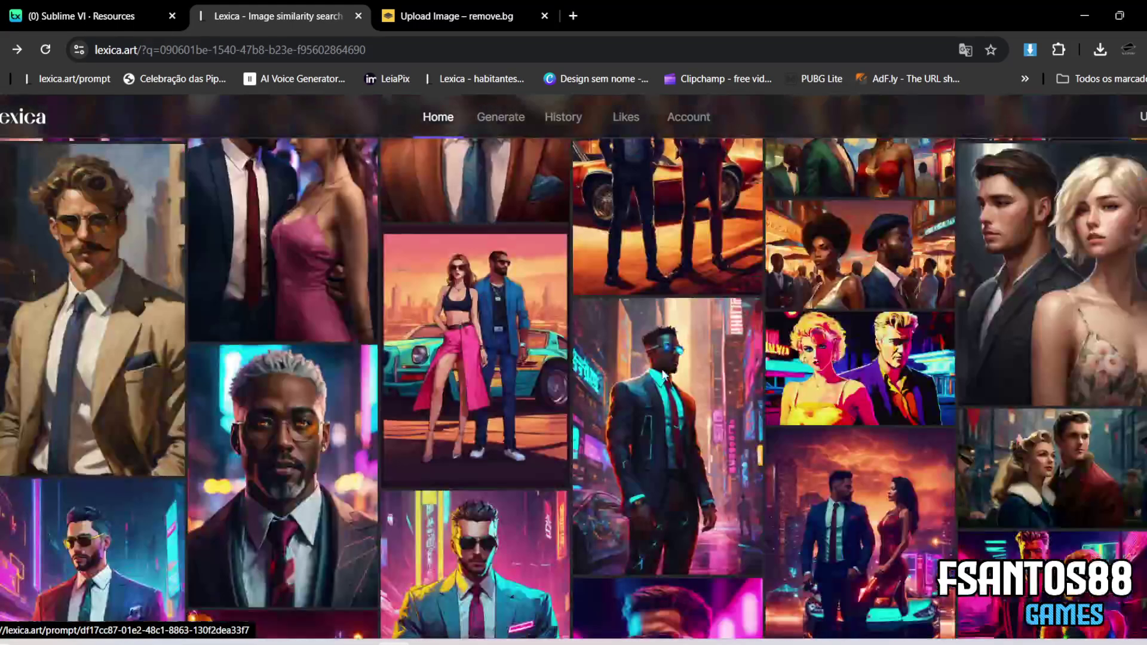
pyautogui.scroll(4, 852, 308)
pyautogui.scroll(-4, 852, 309)
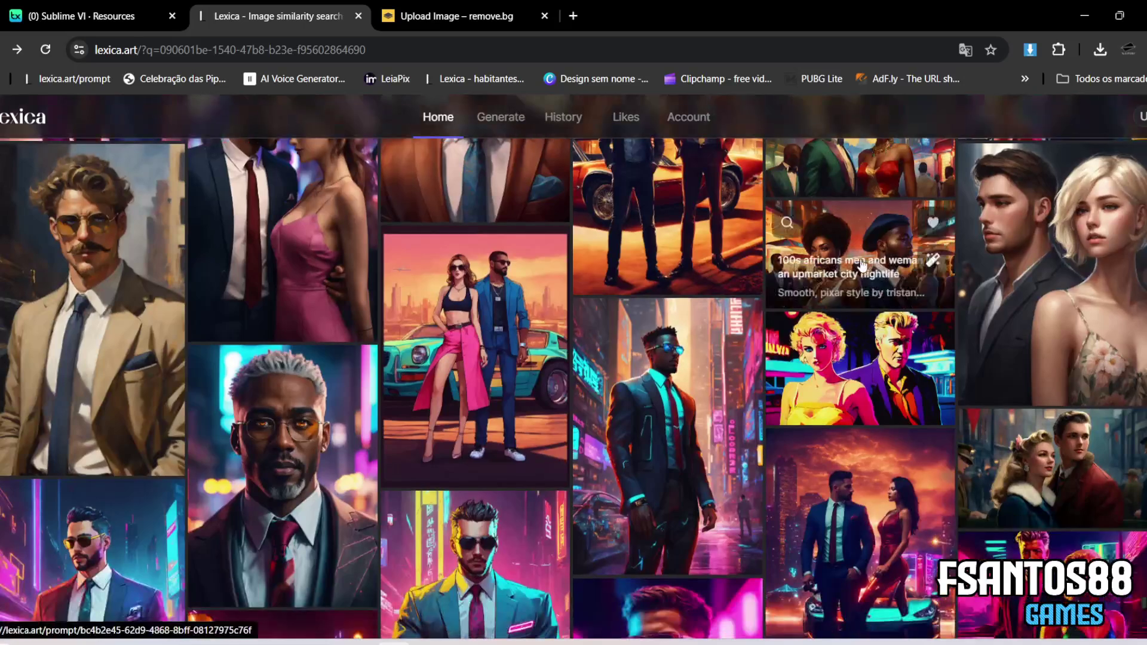
pyautogui.click(860, 258)
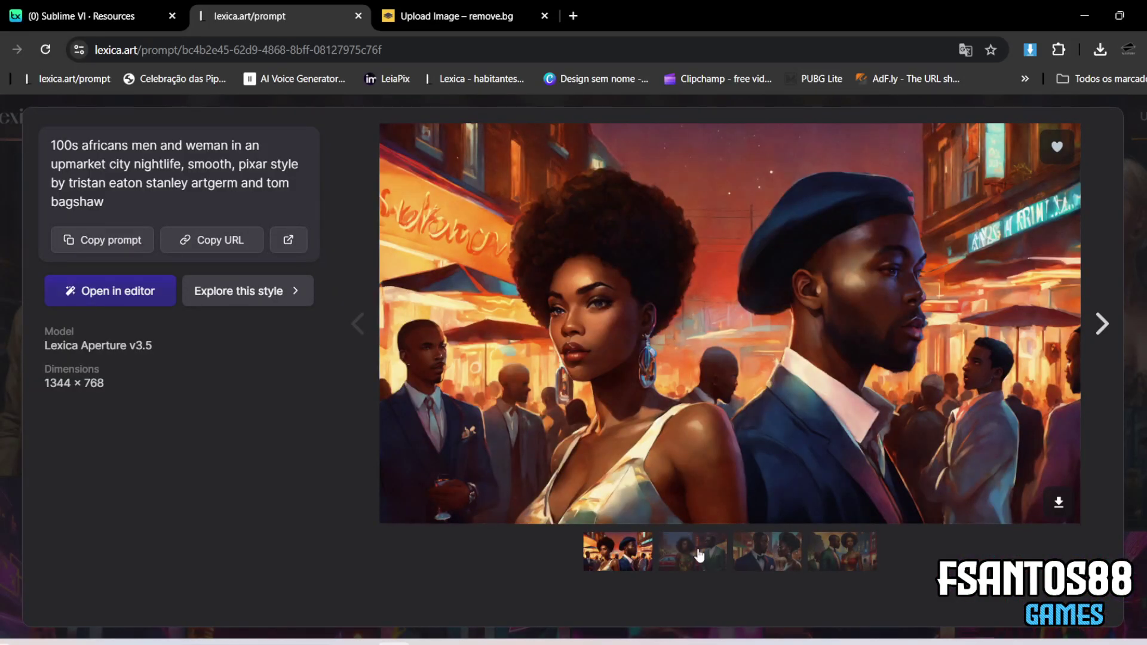
pyautogui.click(702, 555)
pyautogui.click(776, 552)
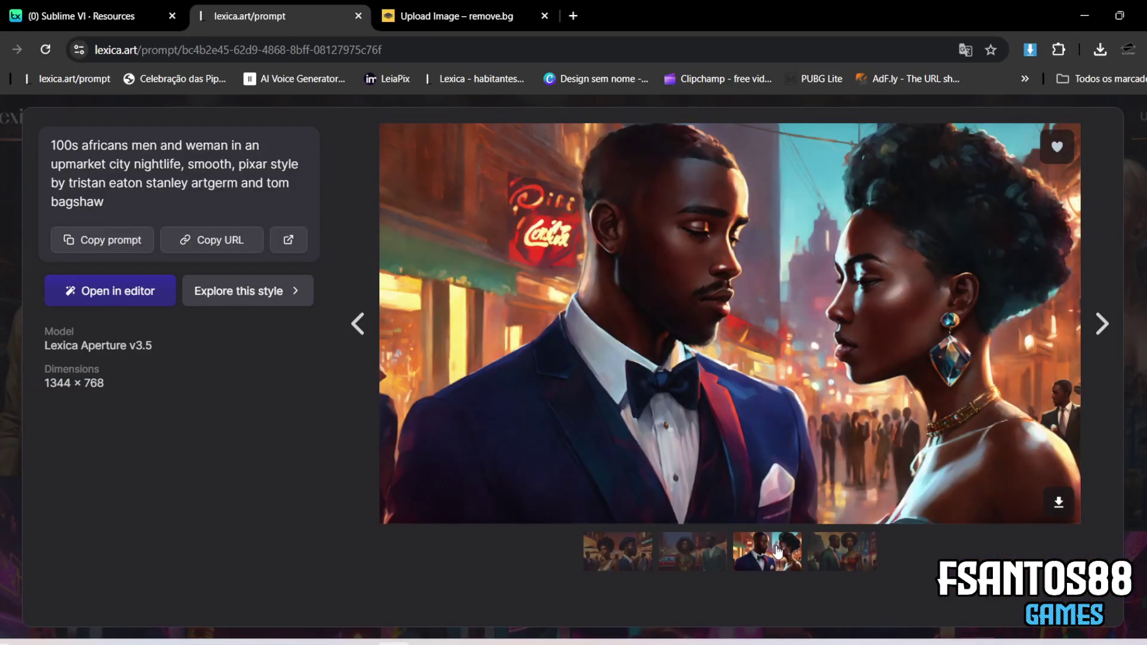
pyautogui.click(835, 552)
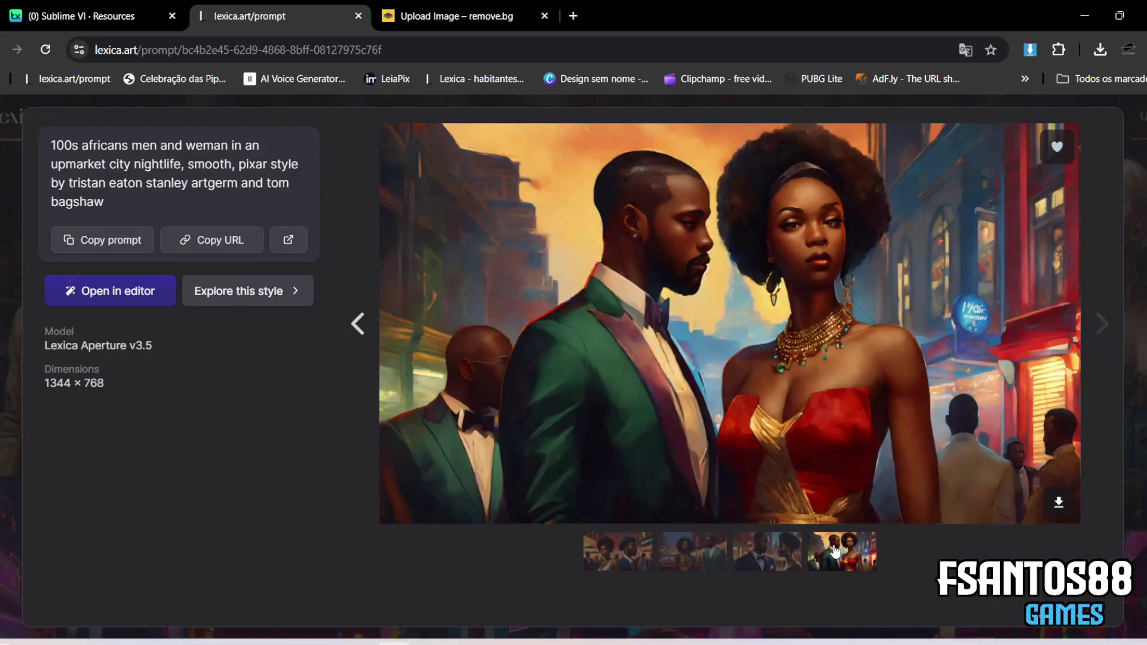
pyautogui.click(1138, 156)
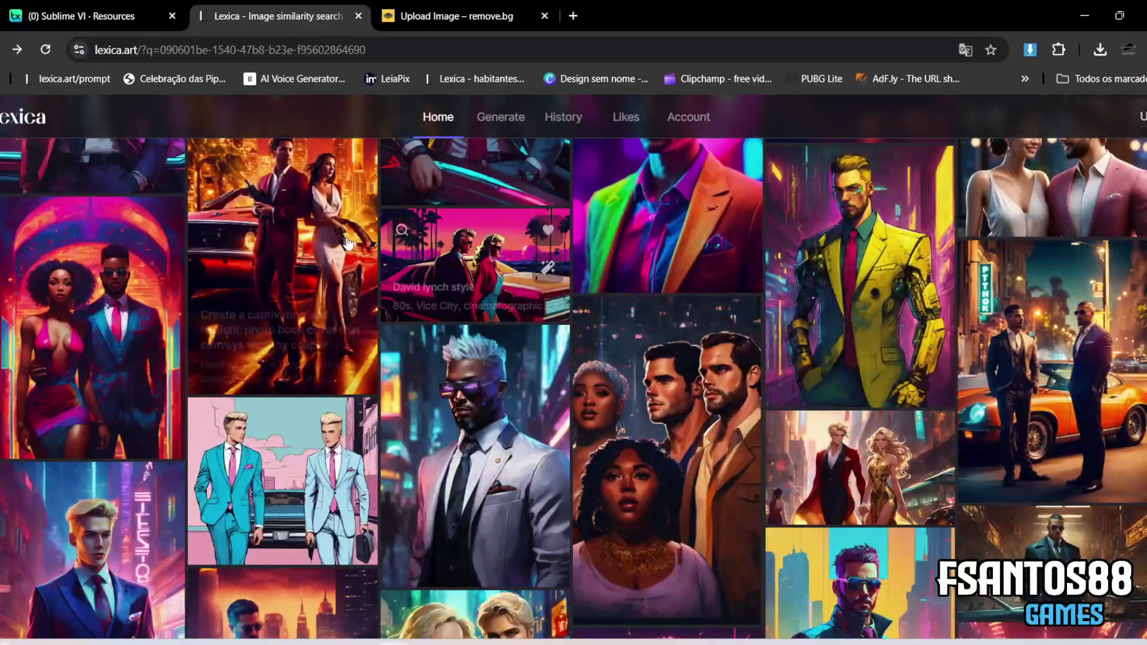
# Copy the "A gangster with cybernetics" image of the man in the dark coat into Clipchamp and place it directly after the sunglasses portrait clip.
pyautogui.scroll(-5, 298, 239)
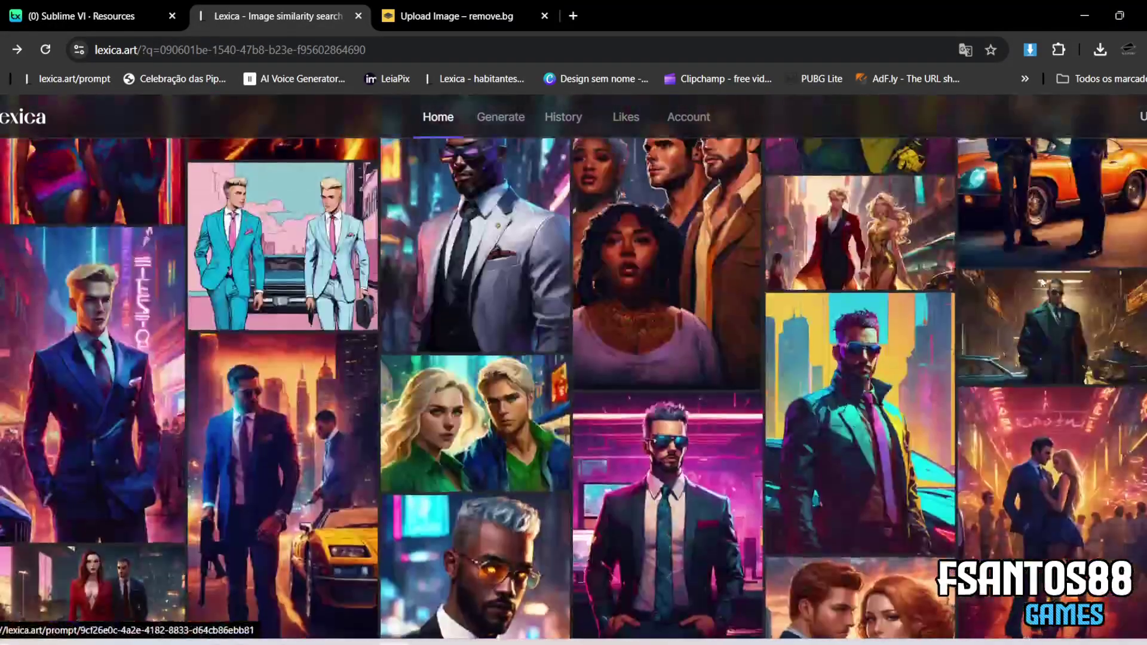
pyautogui.click(1066, 311)
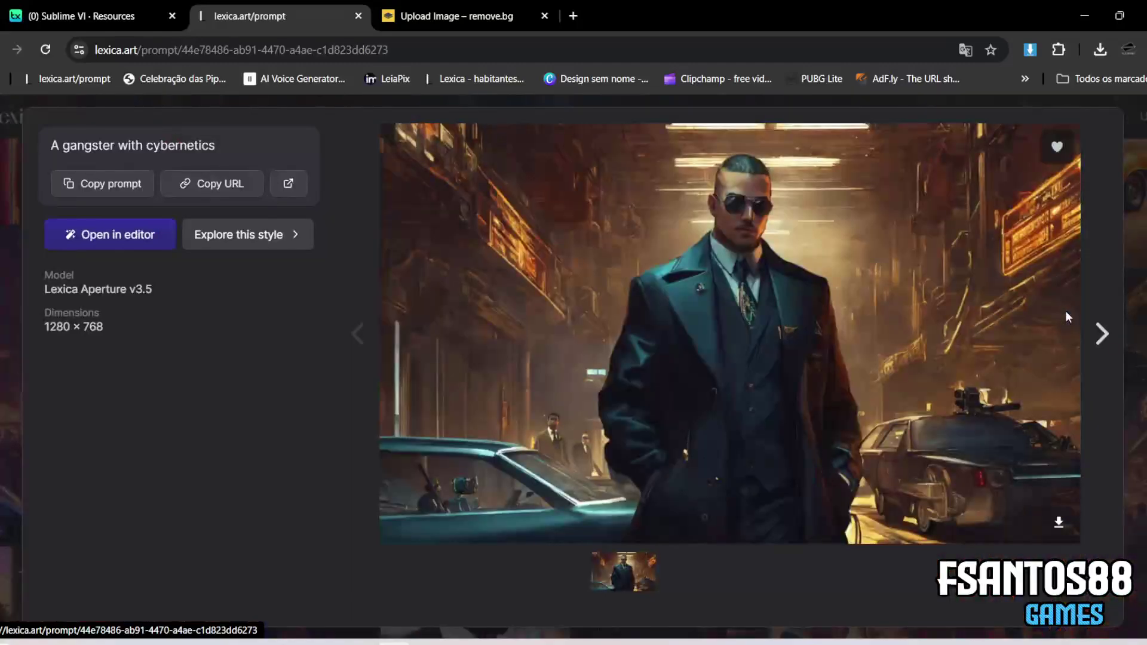
pyautogui.rightClick(675, 295)
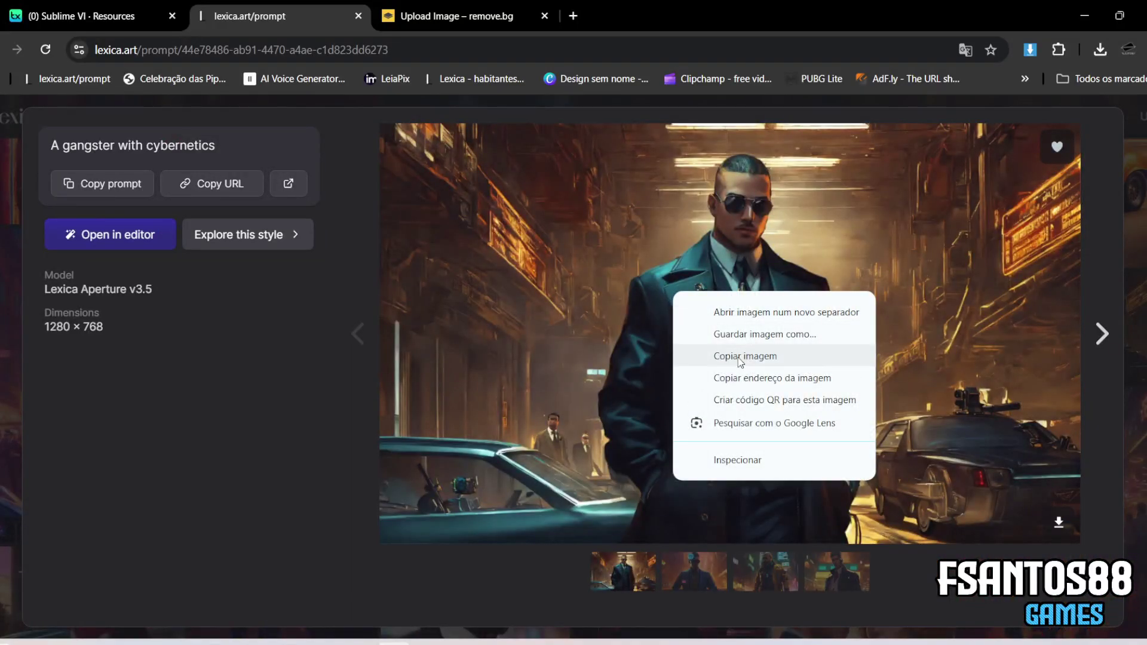
pyautogui.click(741, 356)
pyautogui.hotkey('alt', 'Tab')
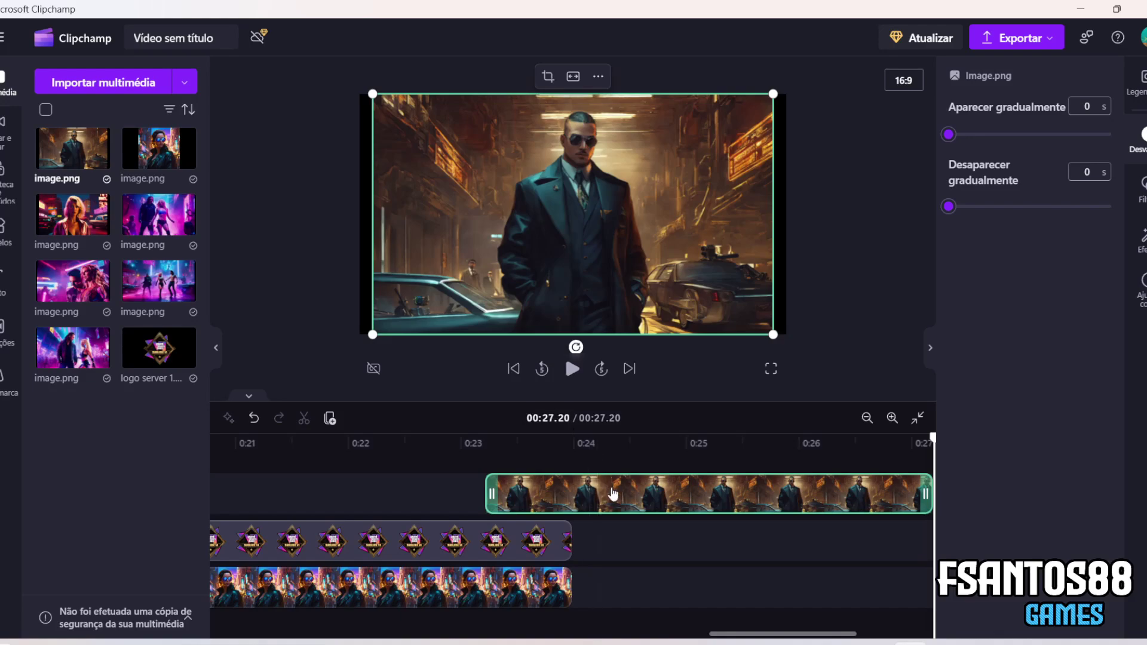
pyautogui.moveTo(613, 494); pyautogui.dragTo(621, 547)
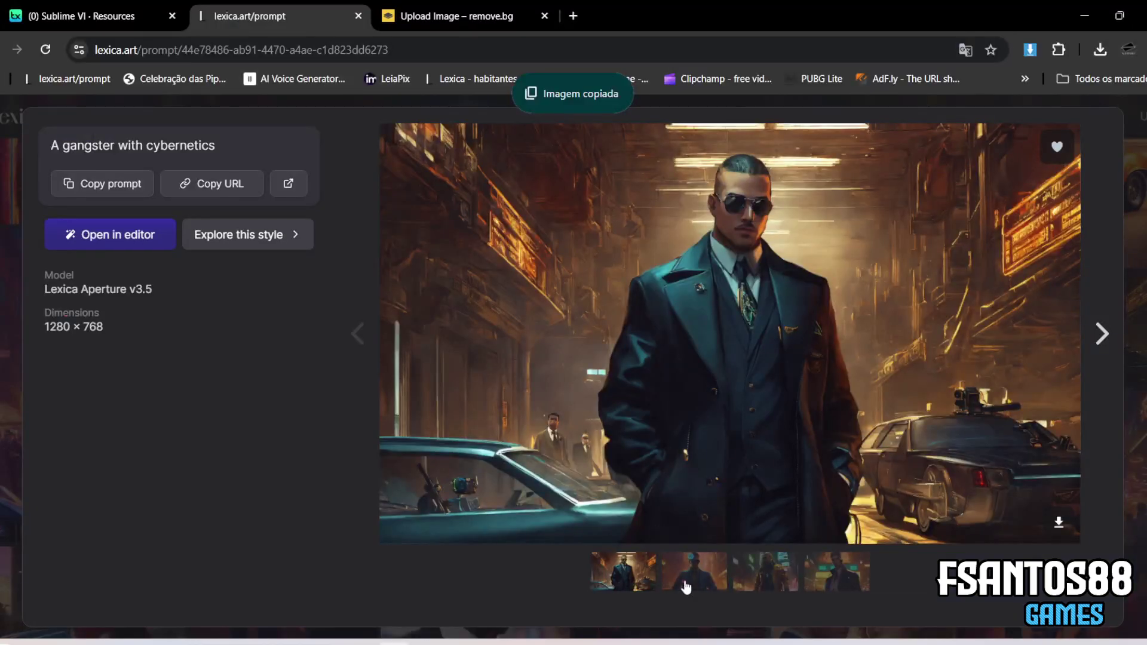
# Switch back to Lexica and examine the other variants of the "A gangster with cybernetics" image.
pyautogui.click(694, 572)
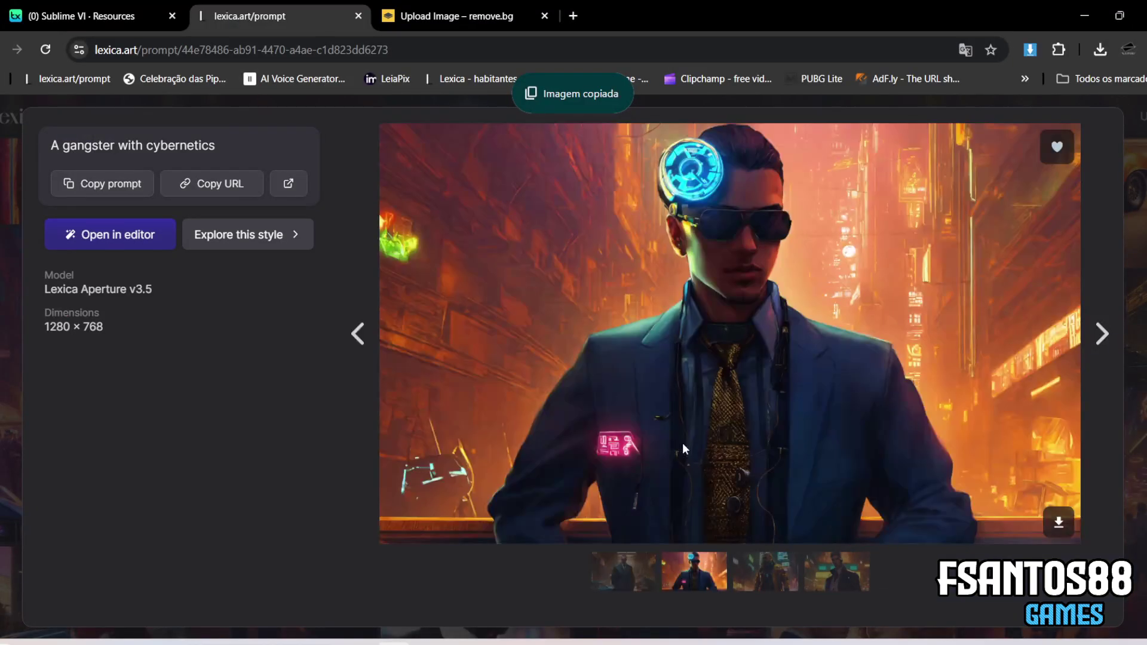
pyautogui.rightClick(636, 258)
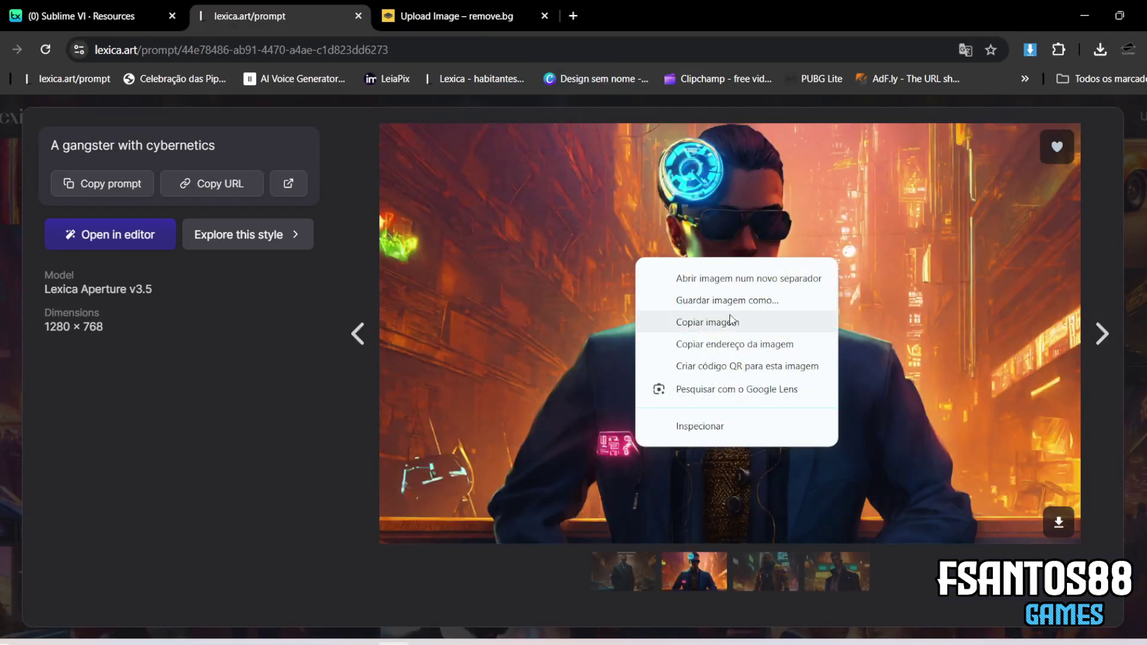
pyautogui.click(757, 581)
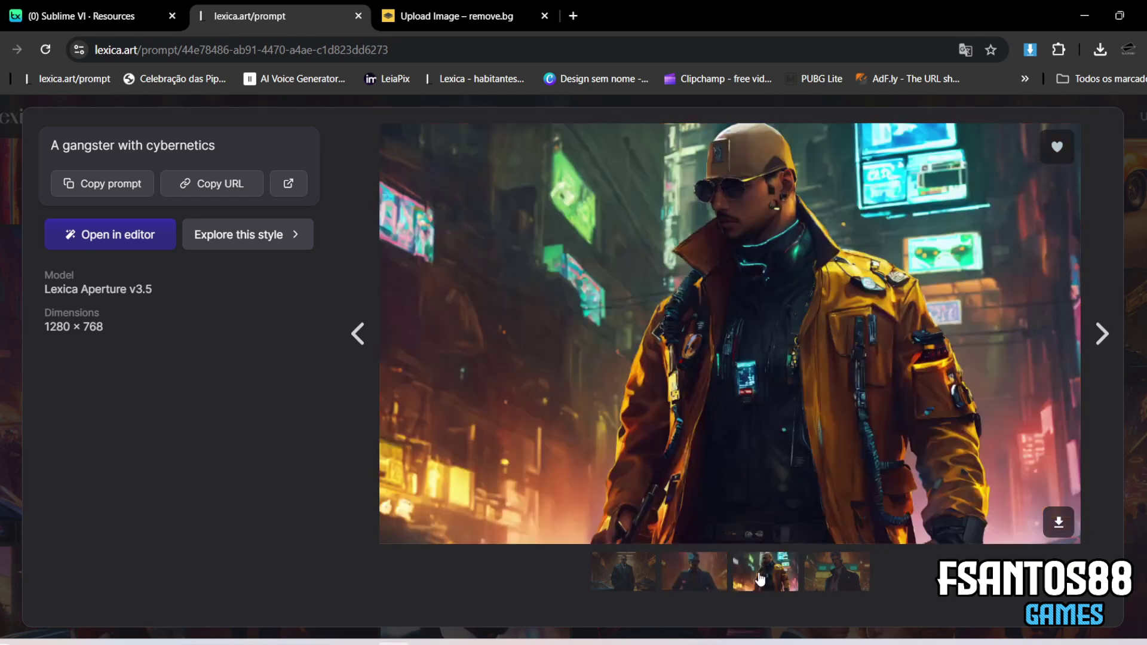
pyautogui.click(844, 571)
pyautogui.click(619, 580)
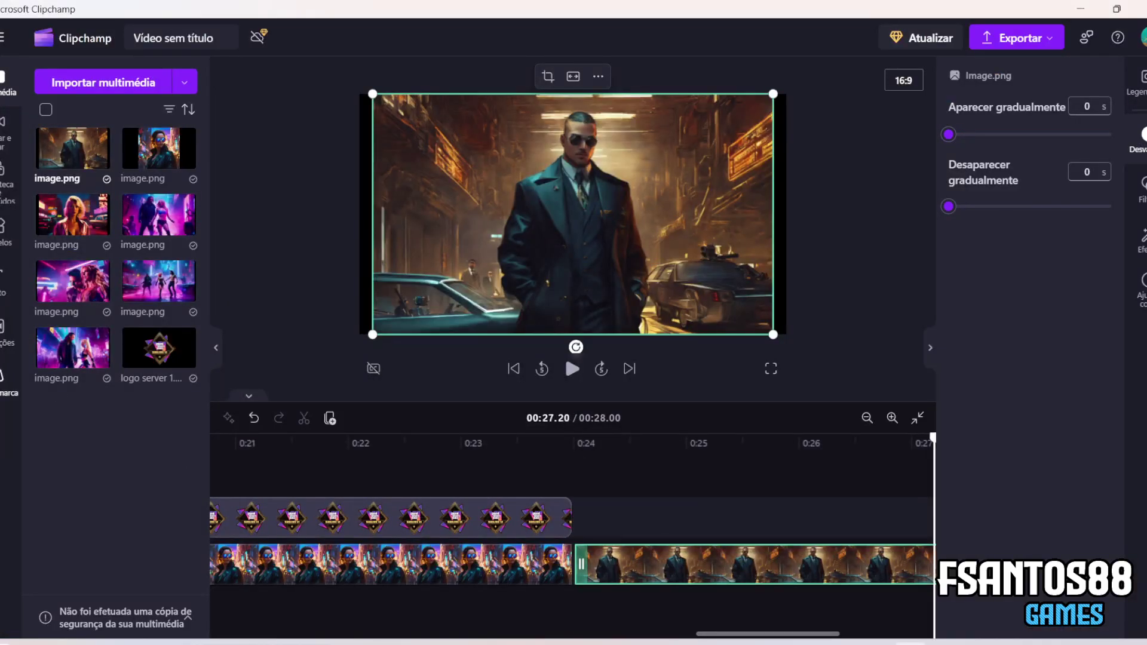
# In Clipchamp, add the "Limpar suavemente na diagonal" transition between the sunglasses portrait and gangster clips, and extend the logo clip to the gangster clip's end.
pyautogui.click(3, 333)
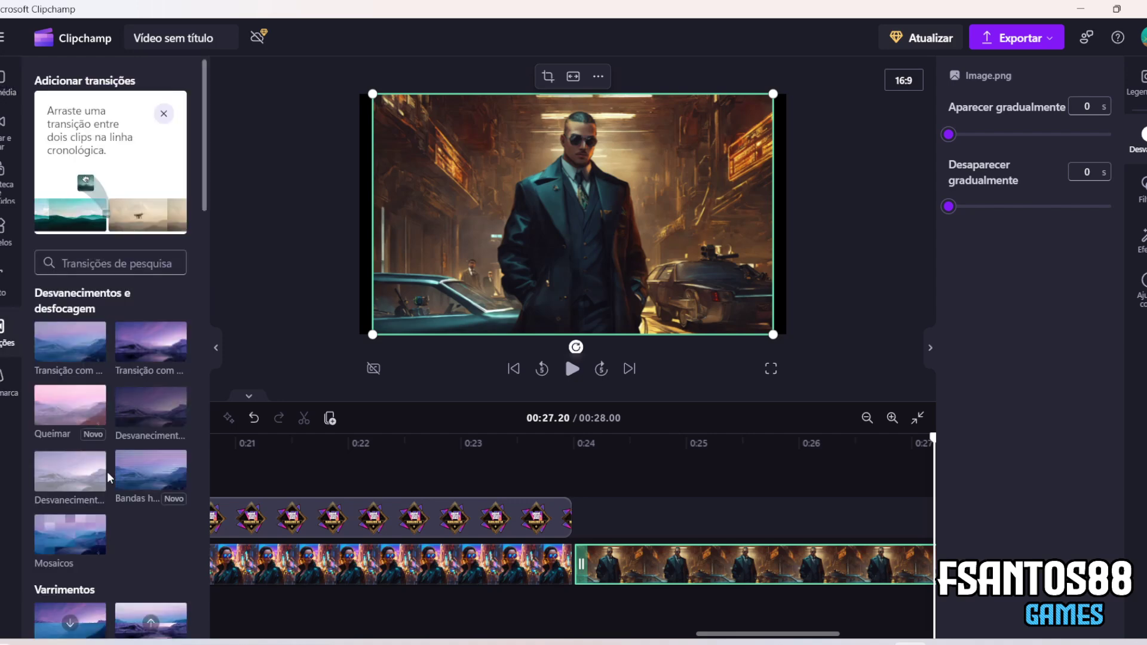
pyautogui.scroll(-8, 79, 525)
pyautogui.moveTo(72, 422); pyautogui.dragTo(887, 526)
# Apply the "Zoom lento" effect to the gangster image clip.
pyautogui.click(835, 573)
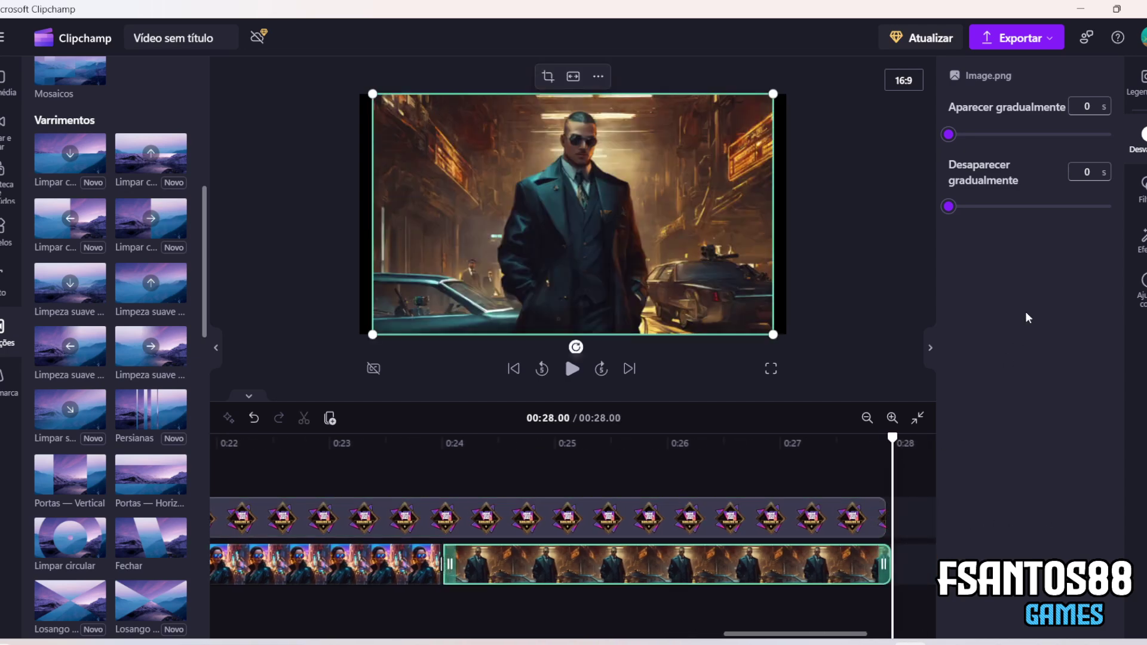
pyautogui.click(1141, 239)
pyautogui.scroll(-2, 1025, 299)
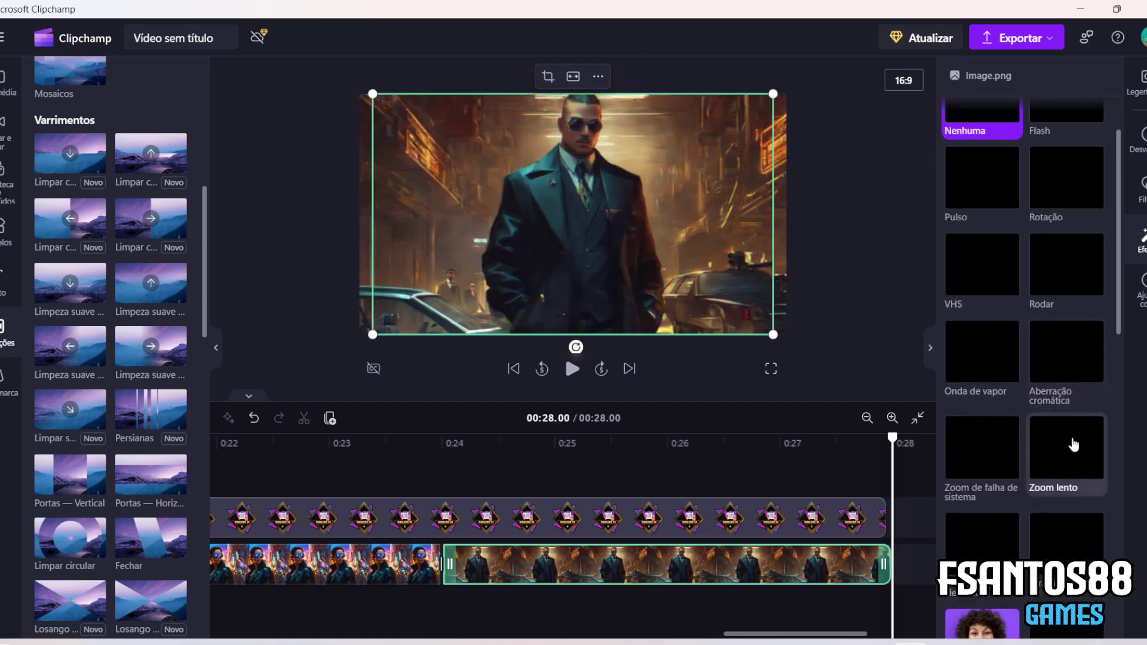
pyautogui.click(1067, 448)
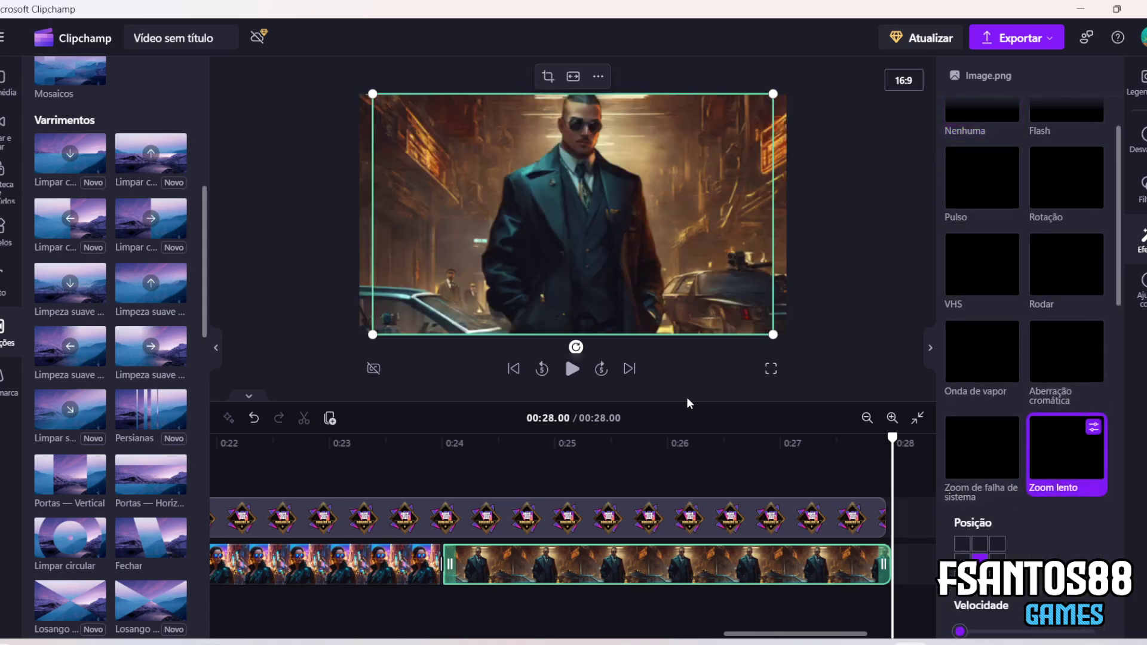
# Deselect the gangster clip and play the video from the beginning to review the full sequence.
pyautogui.click(838, 314)
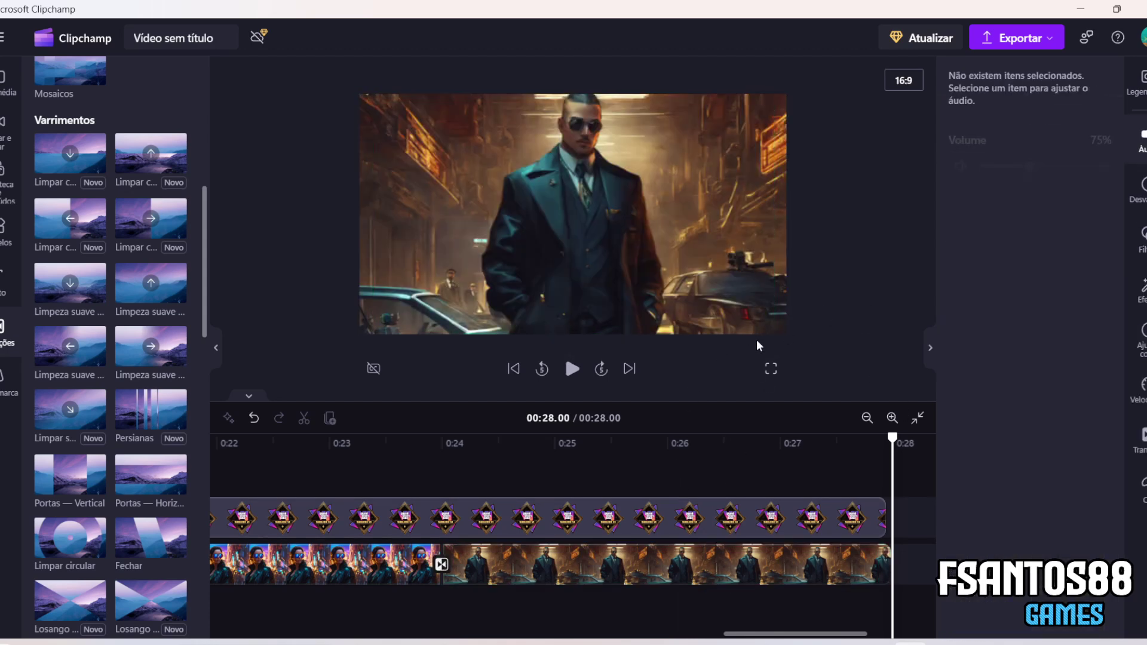
pyautogui.click(514, 369)
pyautogui.click(572, 368)
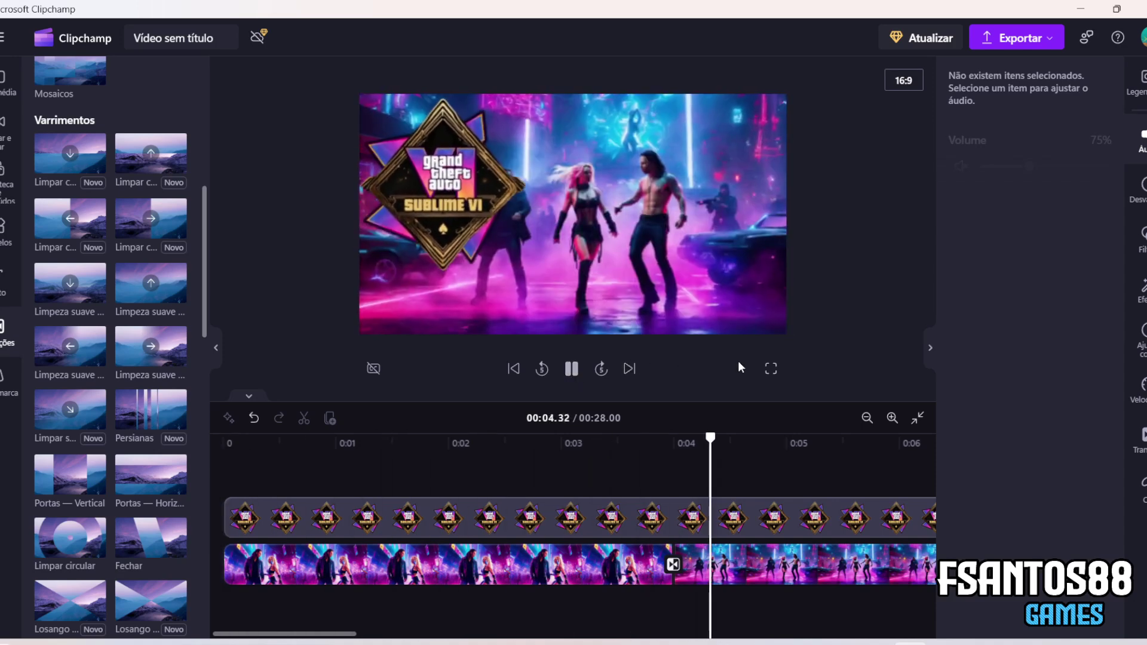
# Export the finished video at 1080p quality.
pyautogui.click(1020, 40)
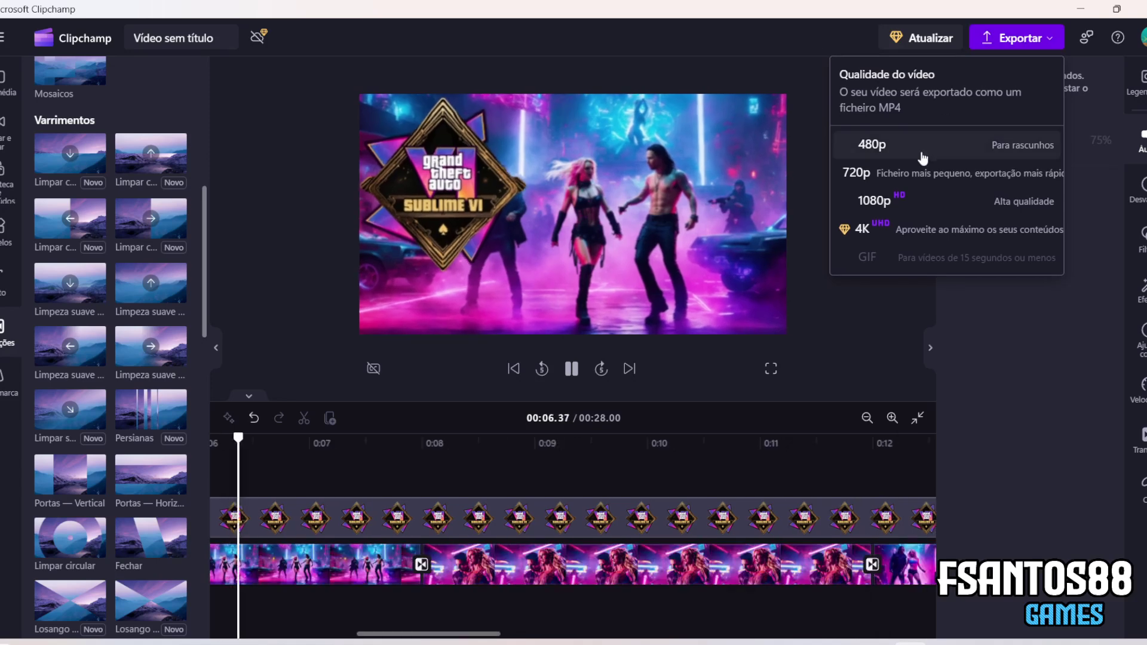
pyautogui.click(913, 202)
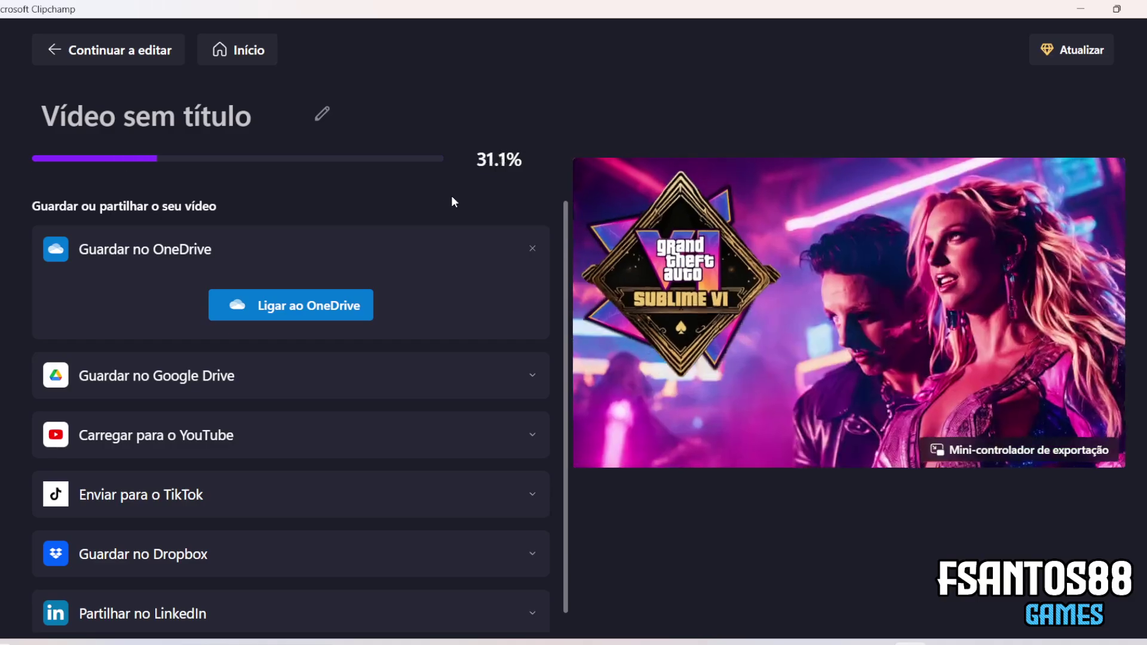
# Switch to the browser and open YouTube in a new tab.
pyautogui.click(416, 635)
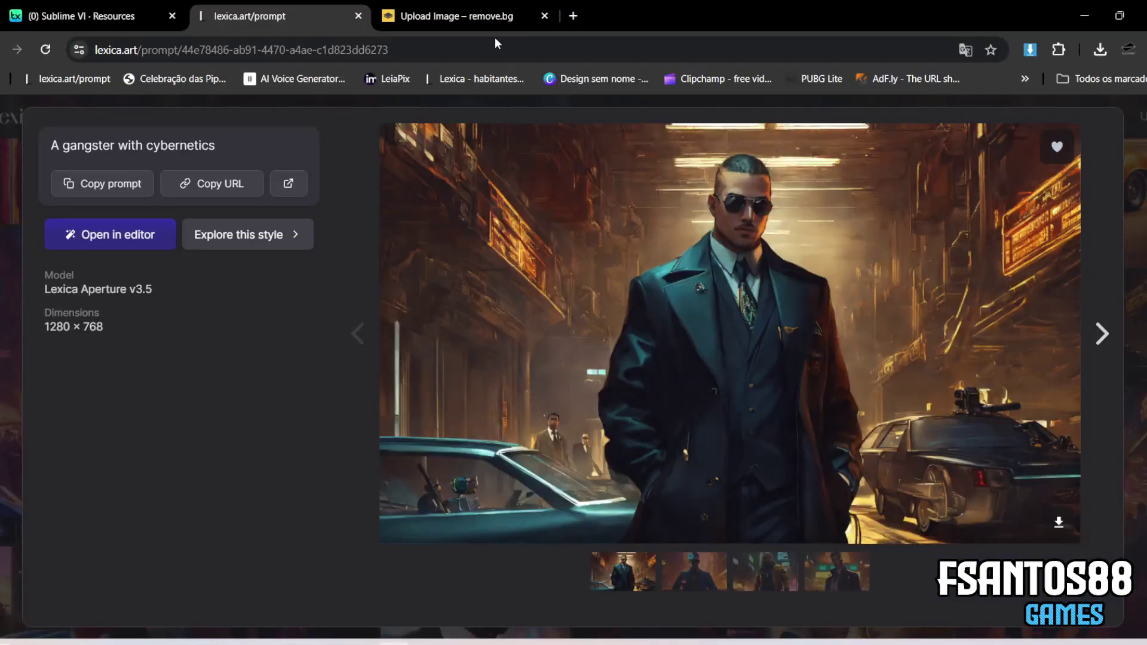
pyautogui.click(566, 15)
pyautogui.write('y')
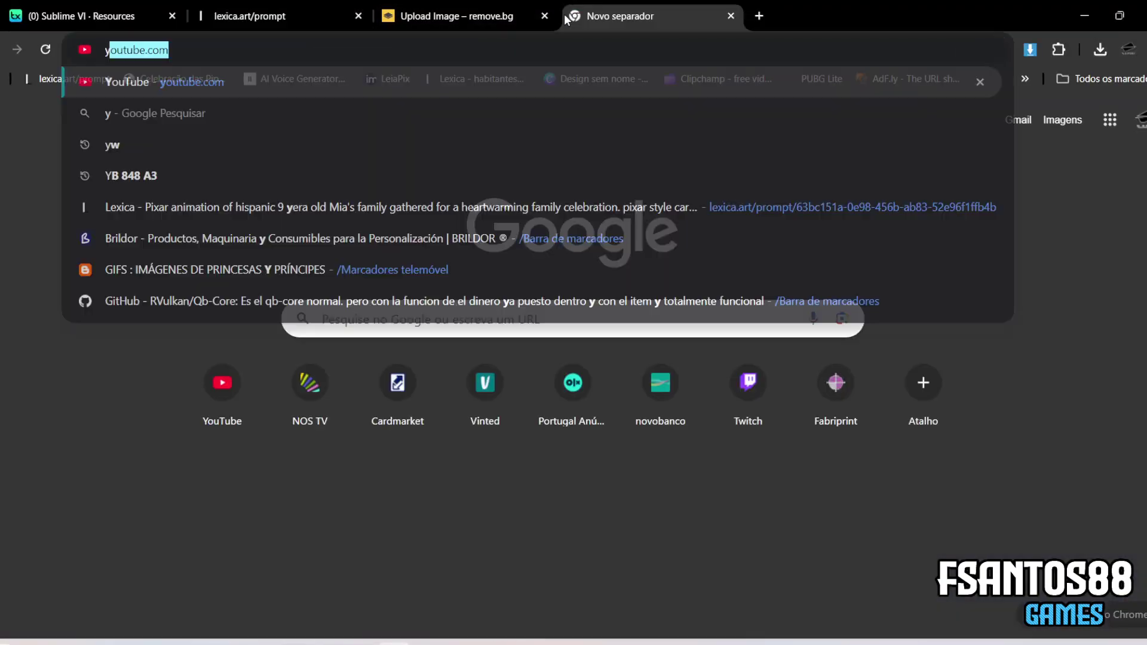
pyautogui.press('Return')
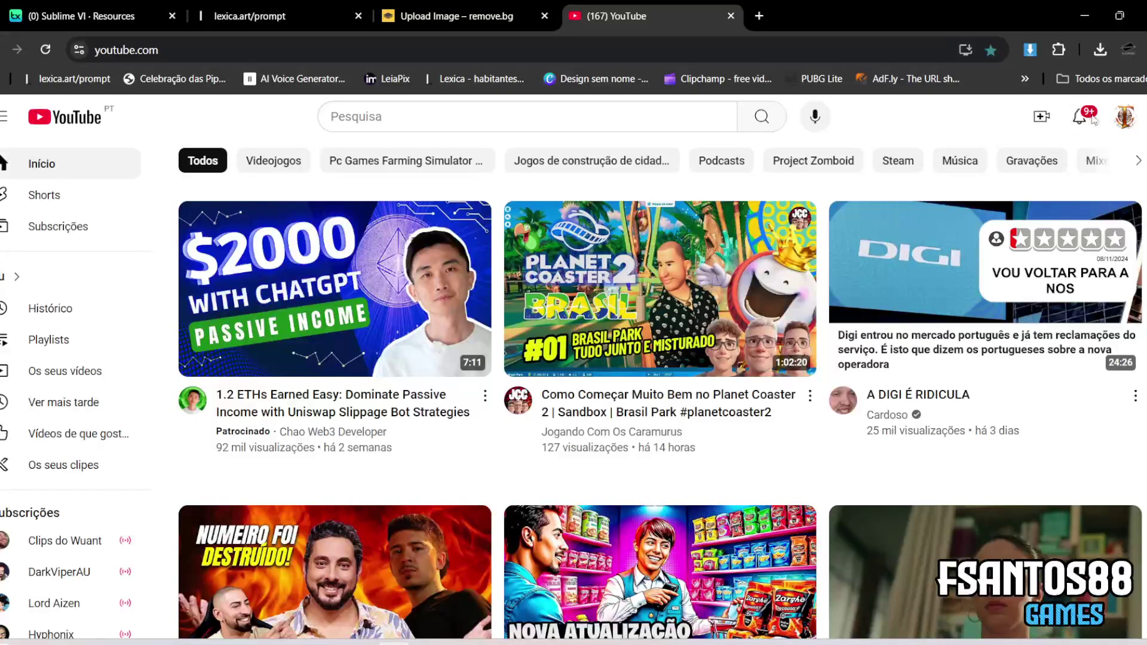
# Start a new YouTube video upload with the file "Vídeo sem título - Feito com Clipchamp (3)".
pyautogui.click(1042, 116)
pyautogui.click(1066, 152)
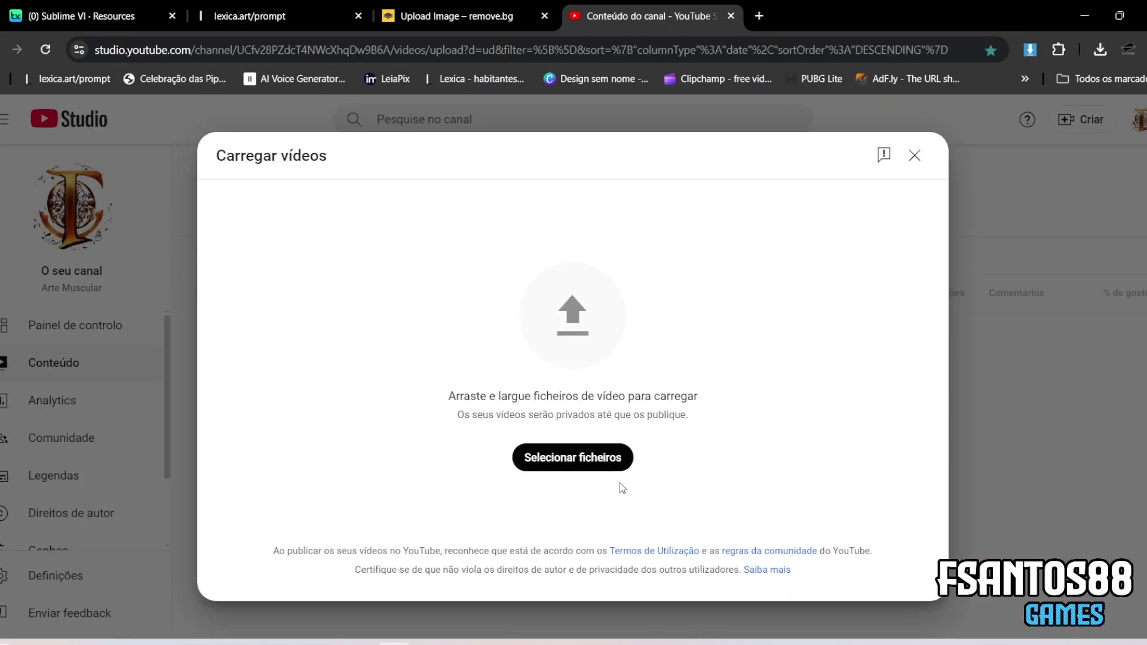
pyautogui.click(589, 457)
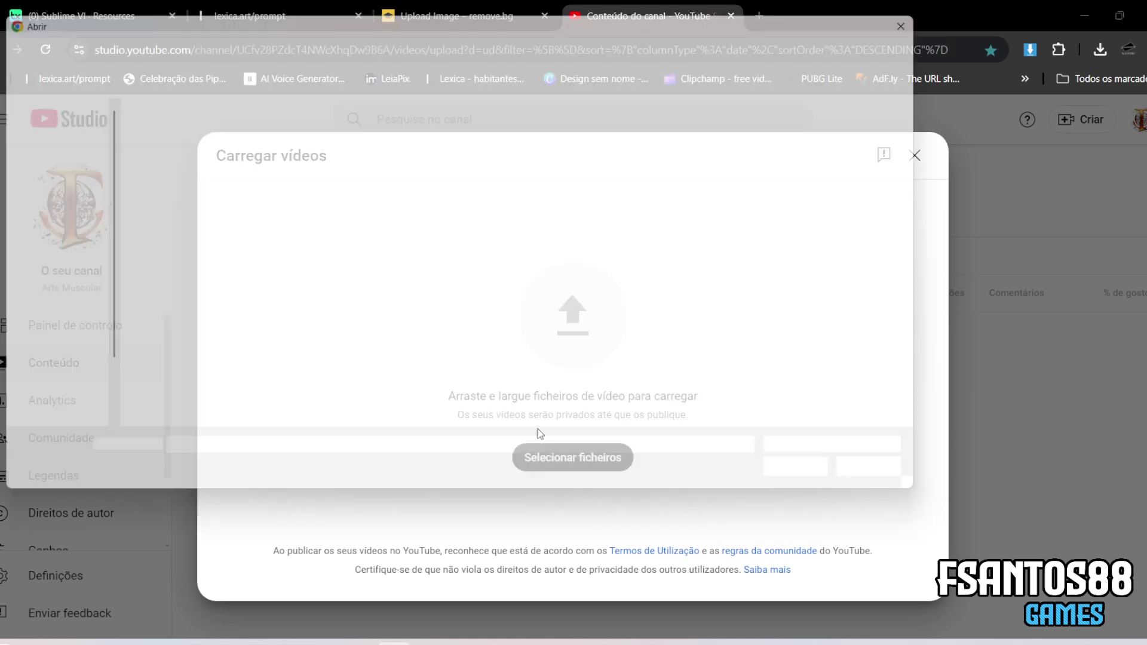
pyautogui.click(162, 173)
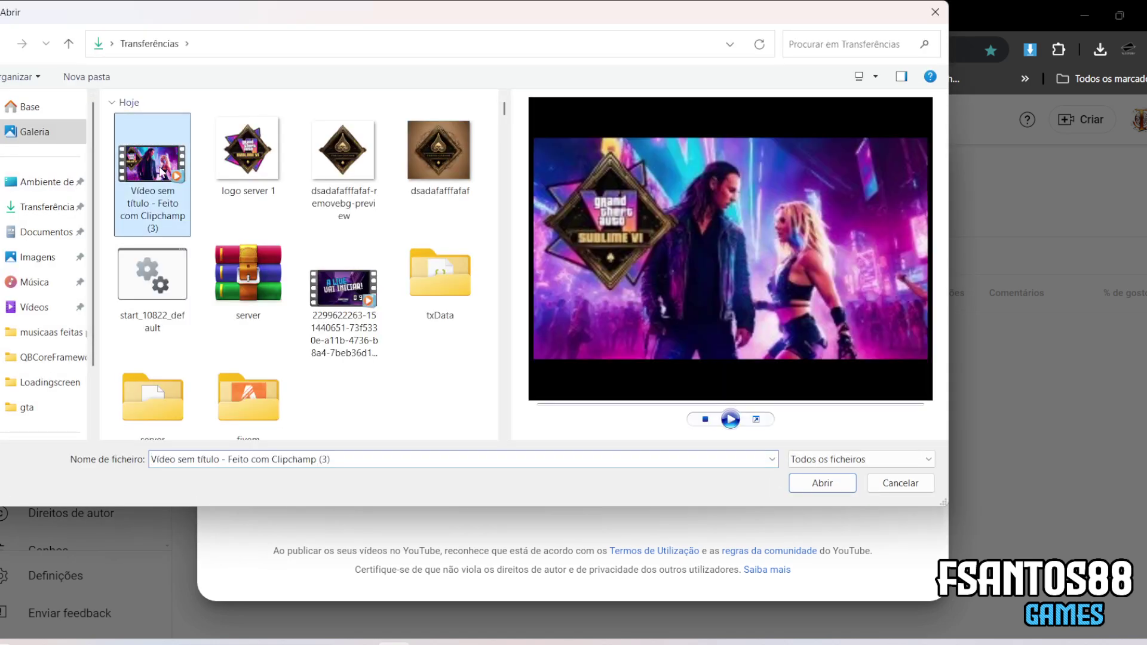
pyautogui.click(830, 485)
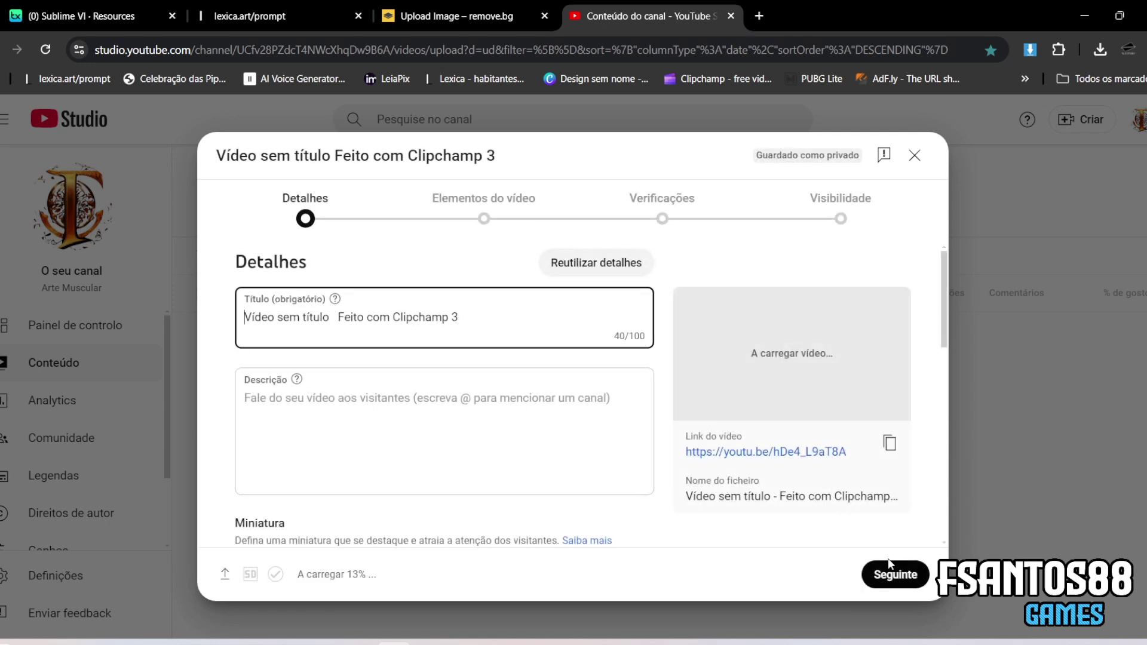
# Replace the video's title with "Intro Server Fivem Sublime VI GTA VI".
pyautogui.hotkey('ctrl', 'a')
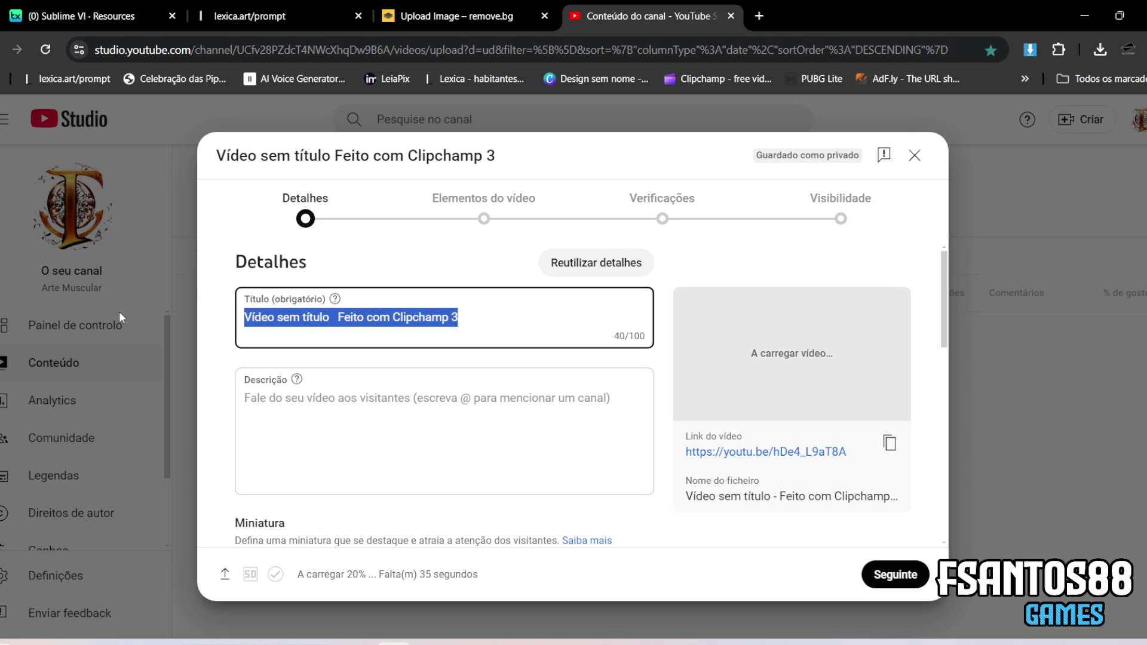
pyautogui.write('Intro Ser')
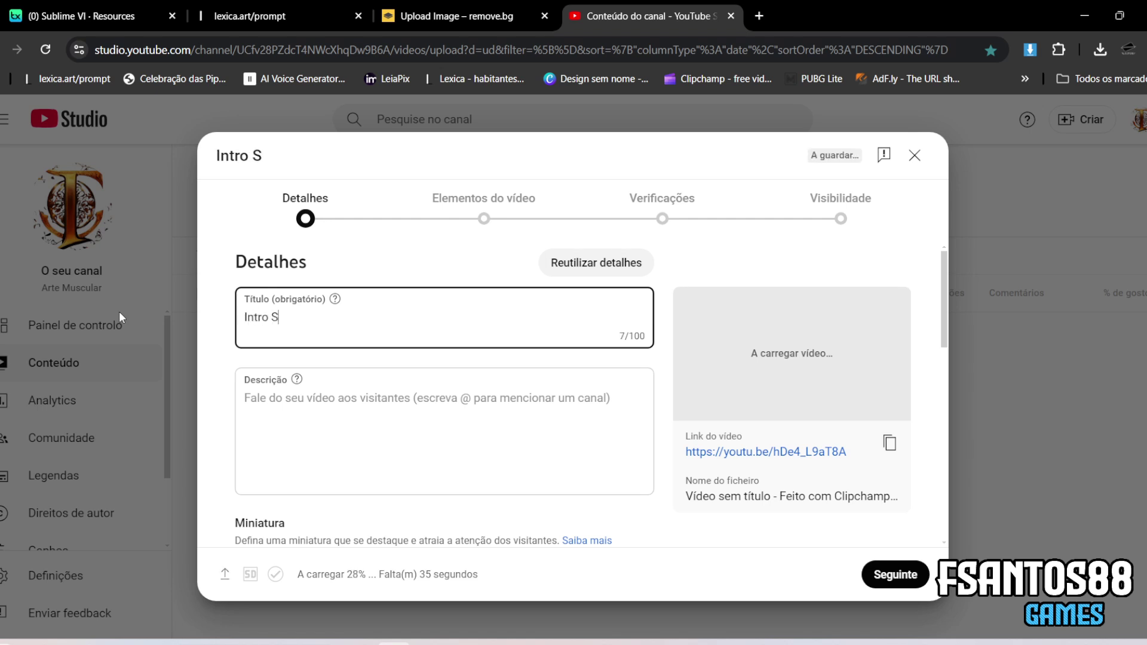
pyautogui.press('BackSpace')
pyautogui.write('erver Fivem Sublime V')
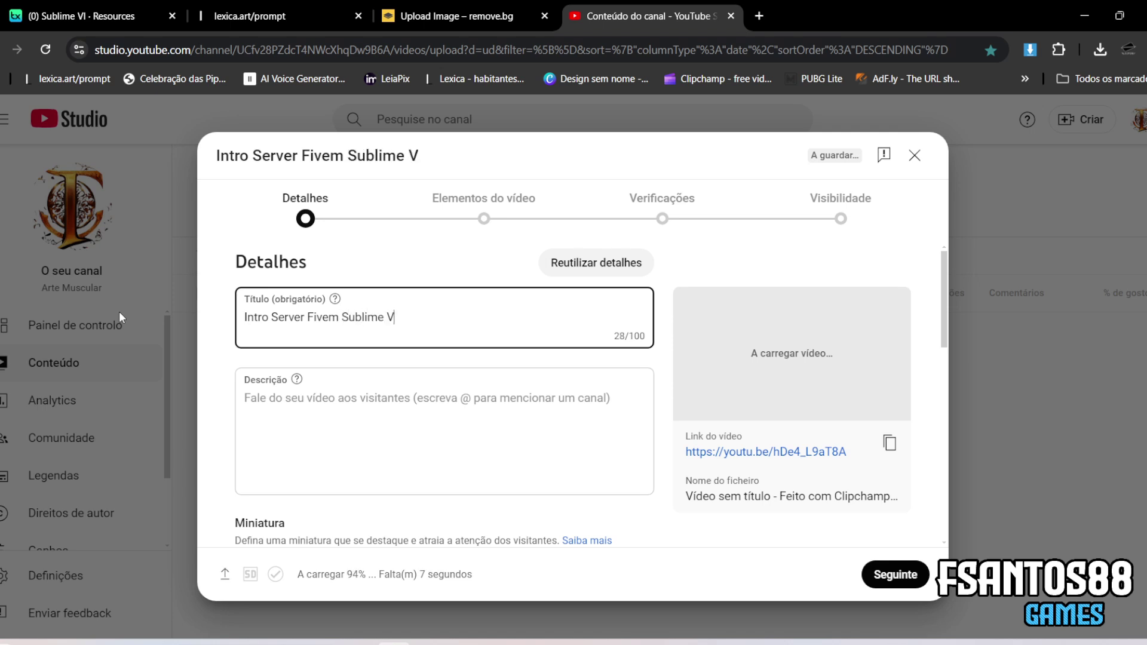
pyautogui.write('GTA VI')
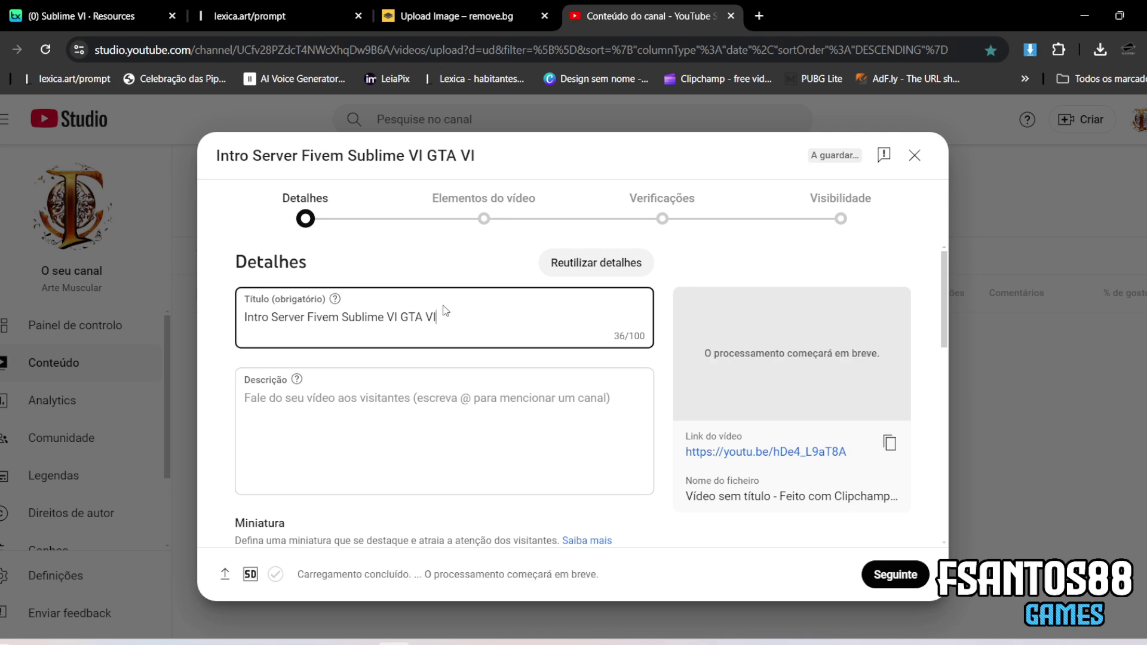
# Copy the video's title into its description.
pyautogui.moveTo(491, 319); pyautogui.dragTo(242, 318)
pyautogui.hotkey('ctrl', 'c')
pyautogui.click(331, 389)
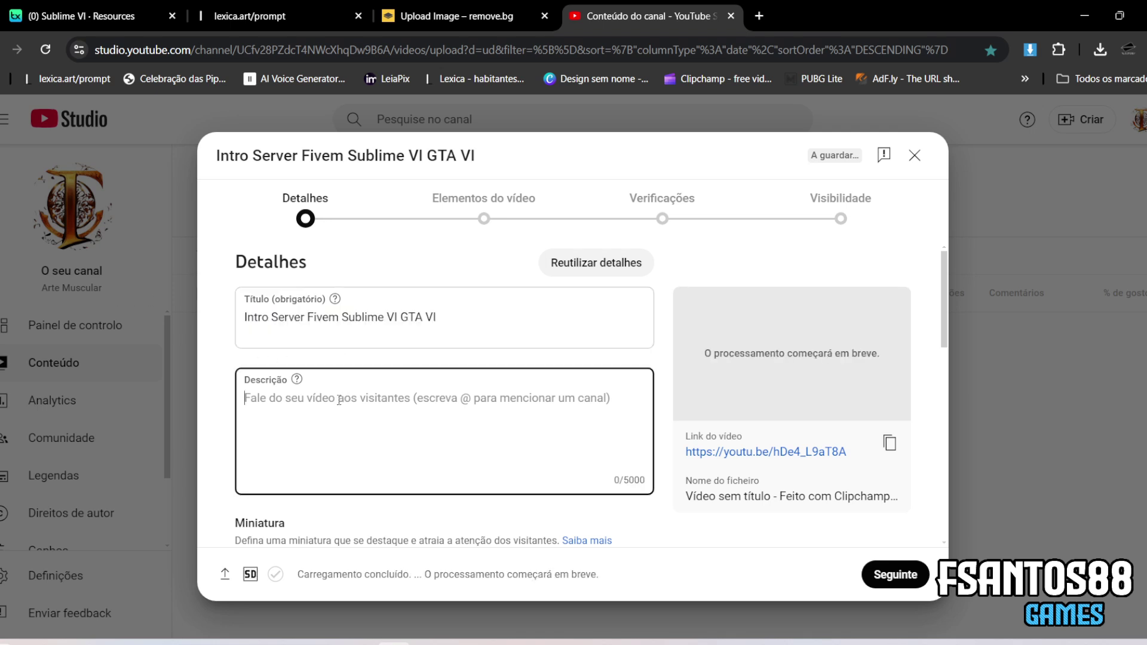
pyautogui.hotkey('ctrl', 'v')
# Page through the video elements and checks, return to the details and set the audience to "Não, não é criado para crianças".
pyautogui.click(891, 574)
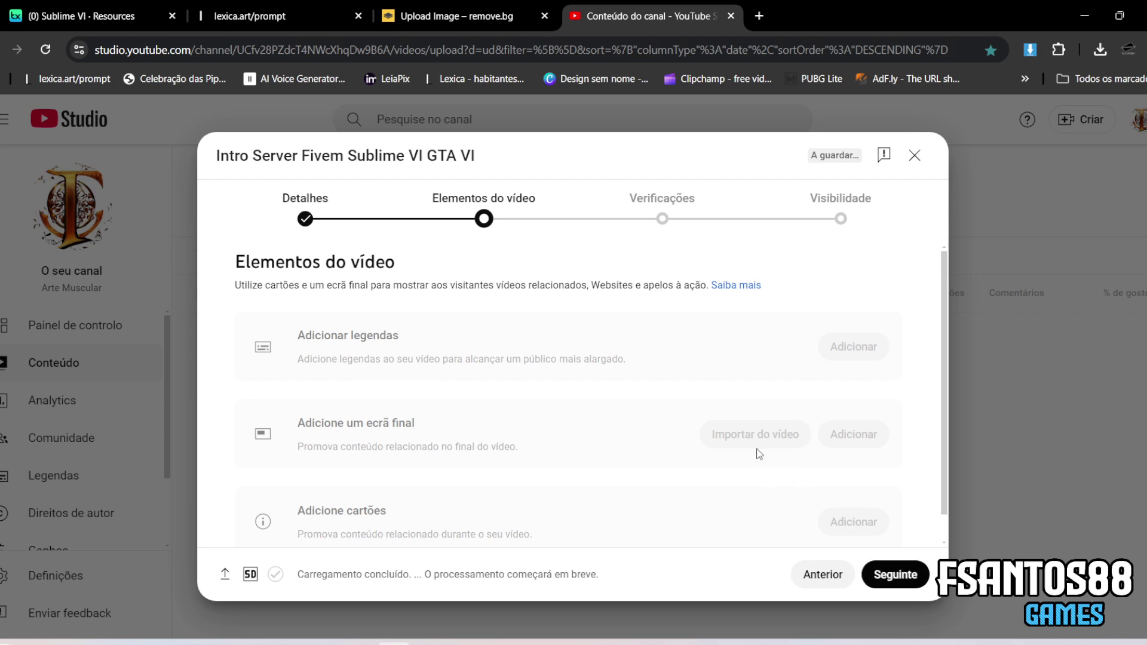
pyautogui.click(892, 575)
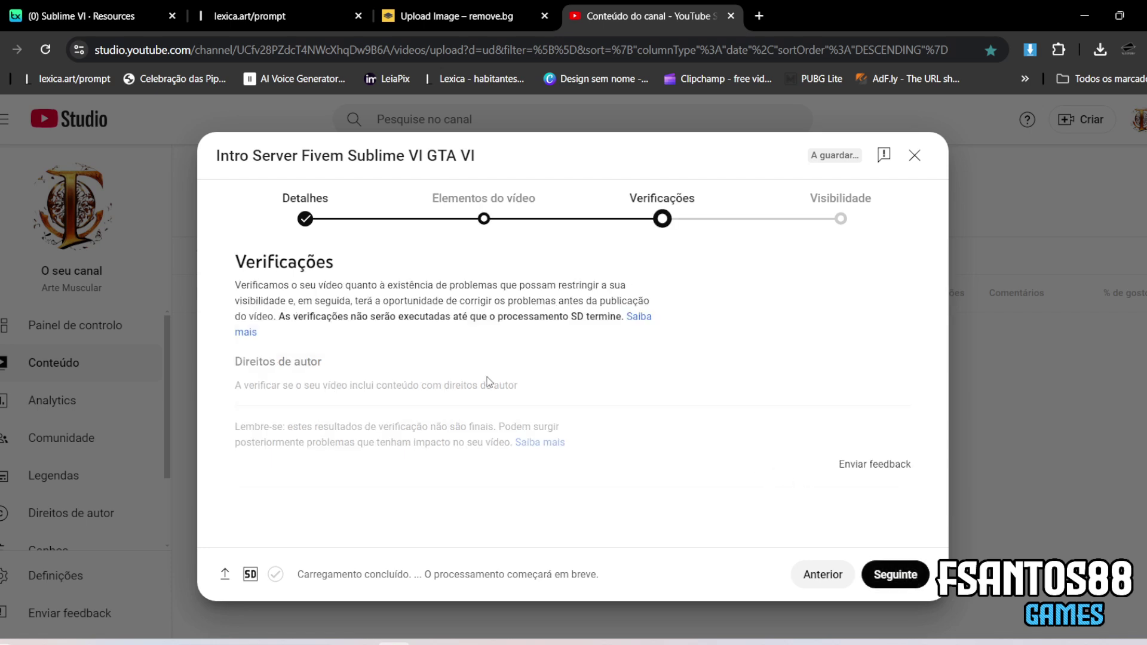
pyautogui.click(797, 585)
pyautogui.click(796, 586)
pyautogui.scroll(-10, 358, 454)
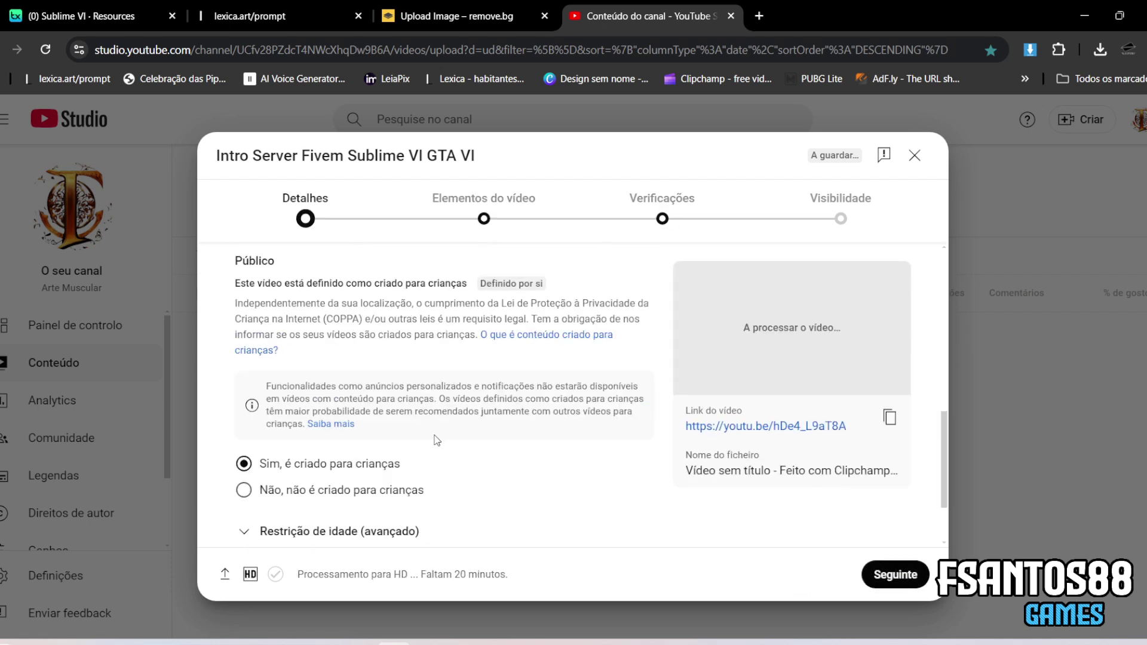
pyautogui.click(308, 453)
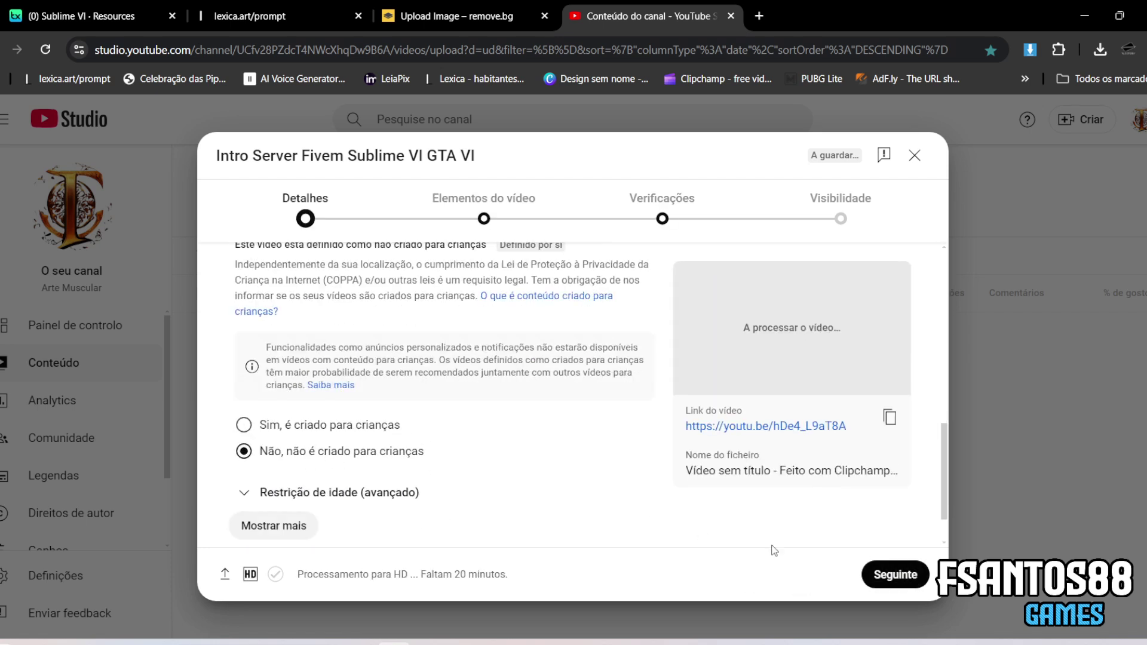
# Advance through the remaining upload stages, publish the video and close the publication confirmation.
pyautogui.click(905, 578)
pyautogui.click(905, 578)
pyautogui.click(904, 576)
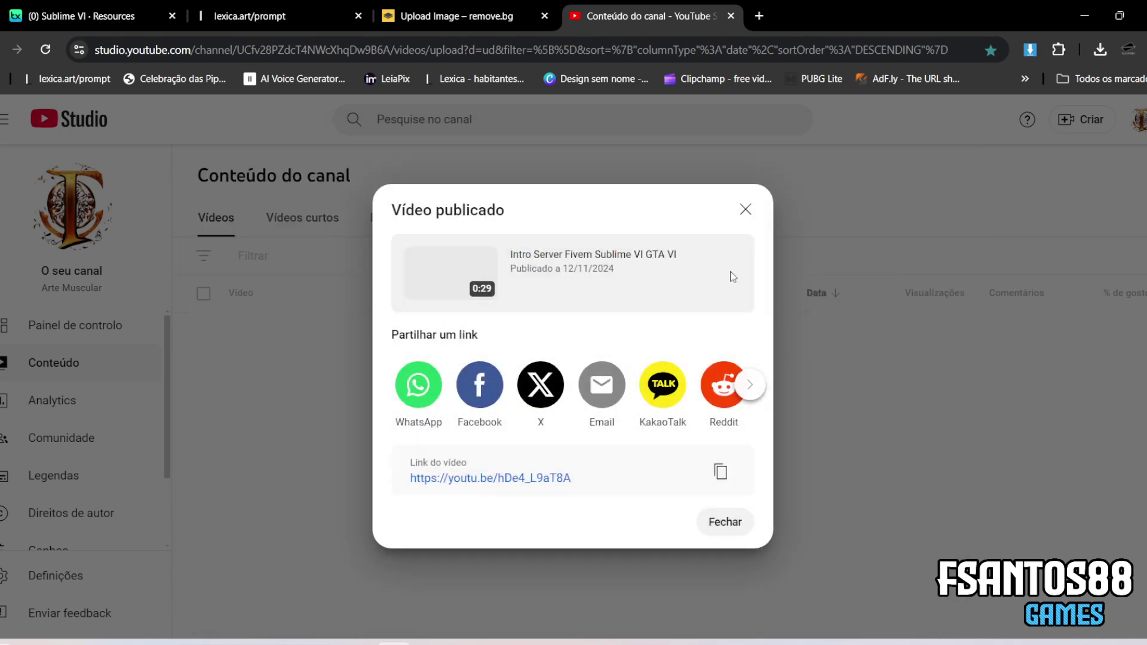
pyautogui.click(745, 210)
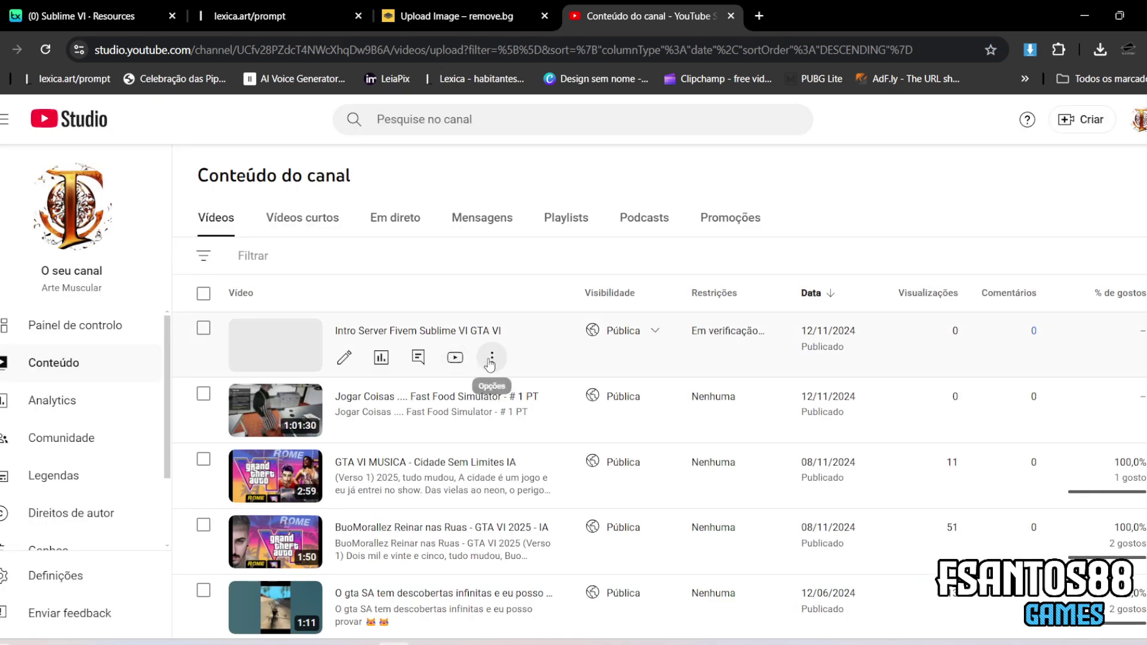
# Get the shareable link of the "Intro Server Fivem Sublime VI GTA VI" video from the channel content list.
pyautogui.click(491, 357)
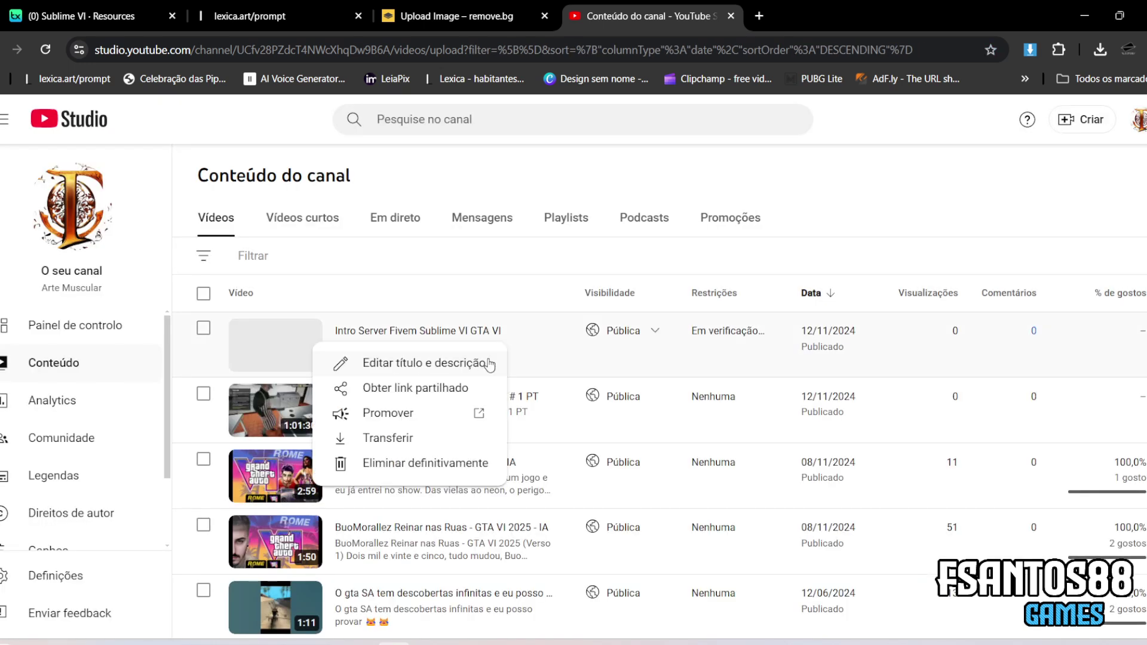
pyautogui.click(406, 396)
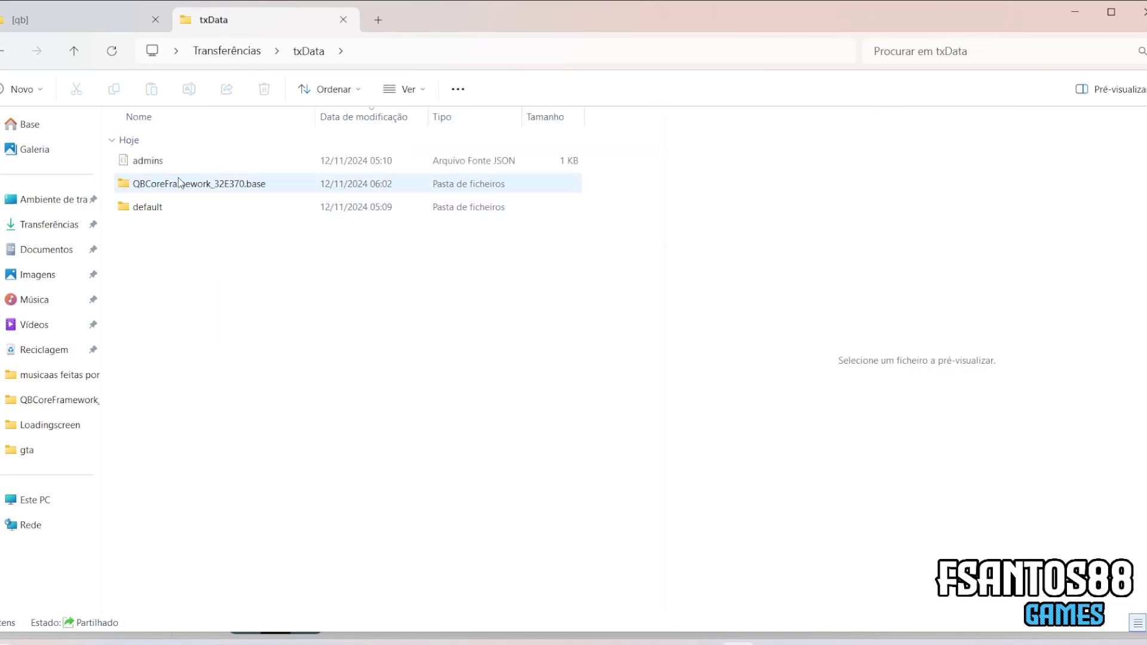
# In File Explorer, open the resources folder of QBCoreFramework_32E370.base, check the [novos] folder and move it into [qb].
pyautogui.doubleClick(152, 183)
pyautogui.doubleClick(149, 231)
pyautogui.doubleClick(149, 163)
pyautogui.click(1, 55)
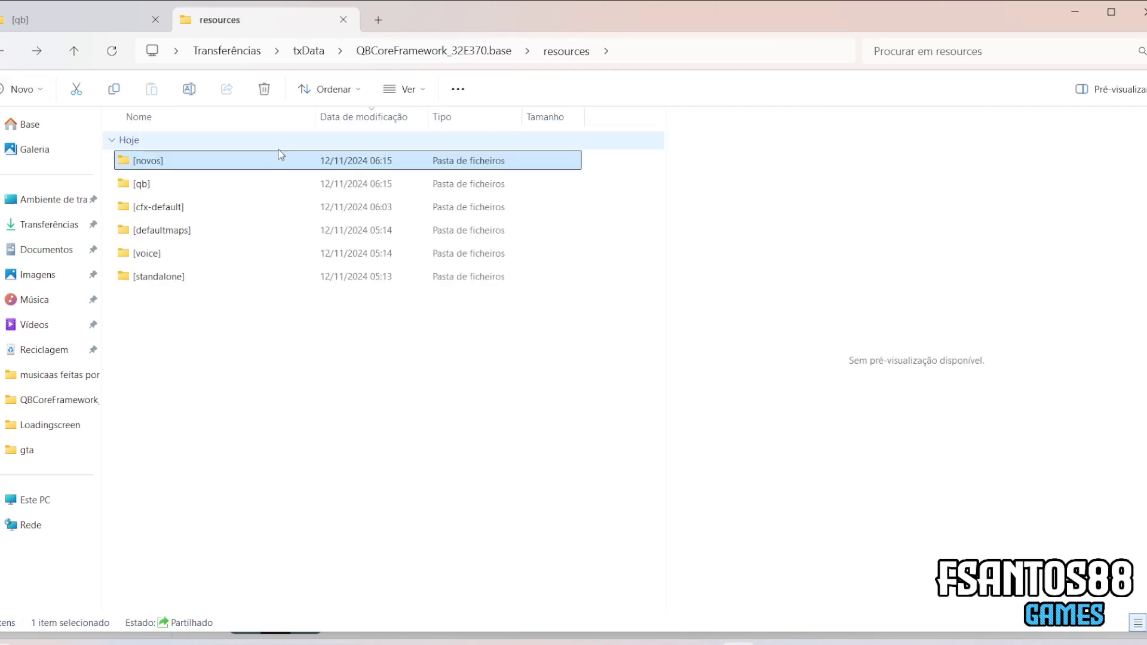
pyautogui.moveTo(207, 156); pyautogui.dragTo(184, 179)
# Open the css folder of Loadingscreen inside [qb], examine plugins.min.css in the code editor and close it.
pyautogui.doubleClick(164, 163)
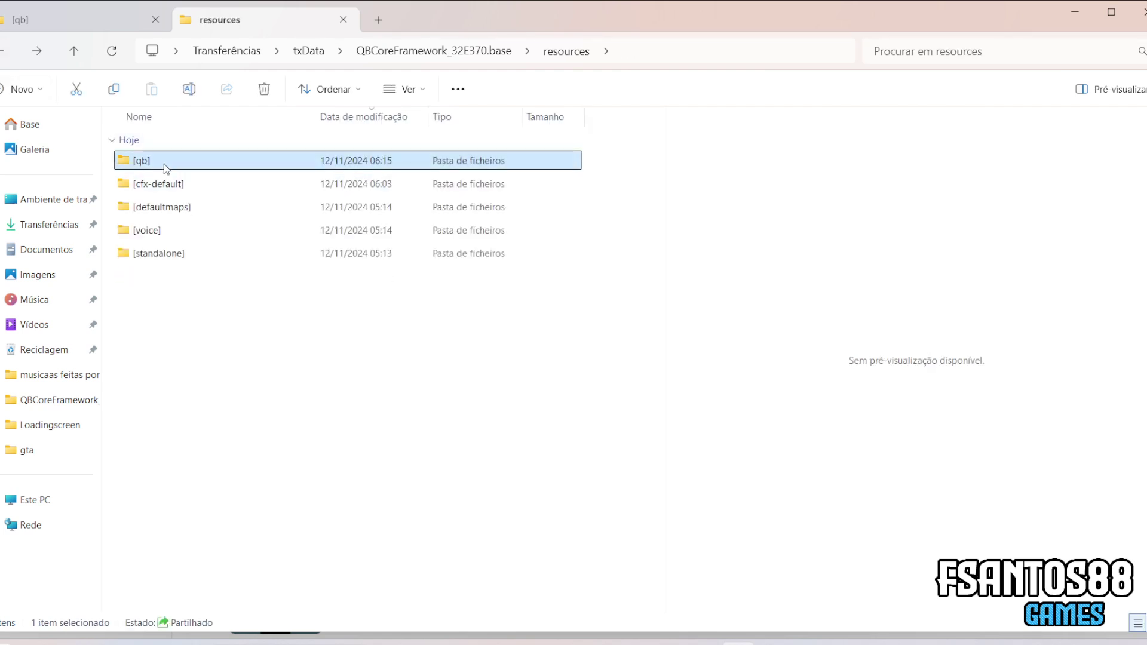
pyautogui.doubleClick(167, 163)
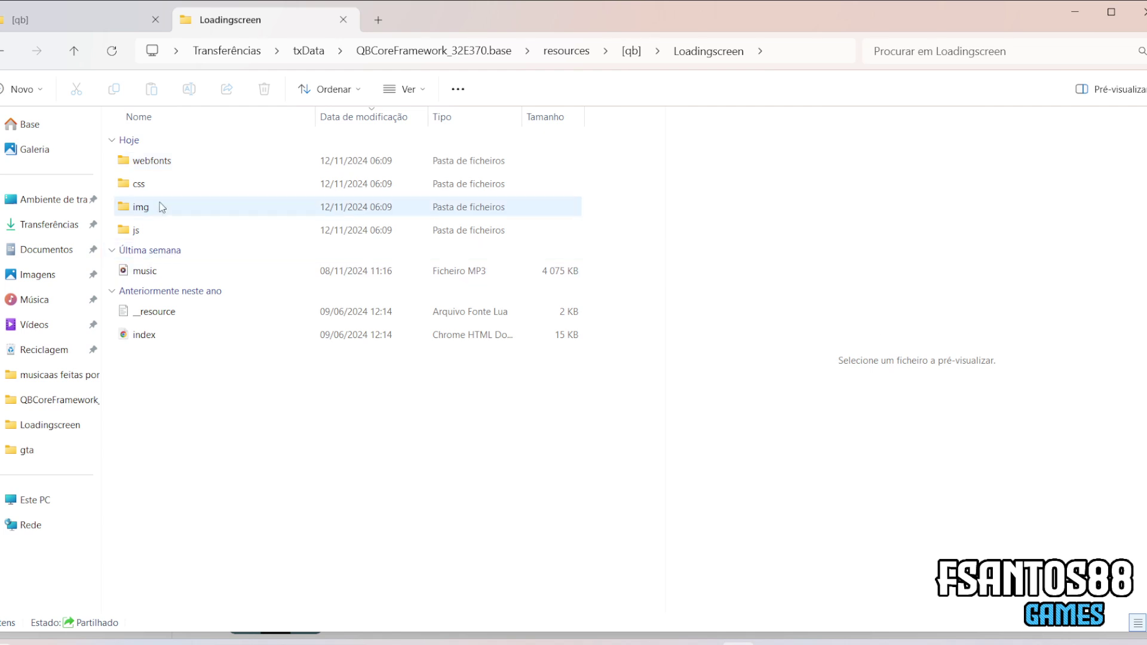
pyautogui.doubleClick(150, 183)
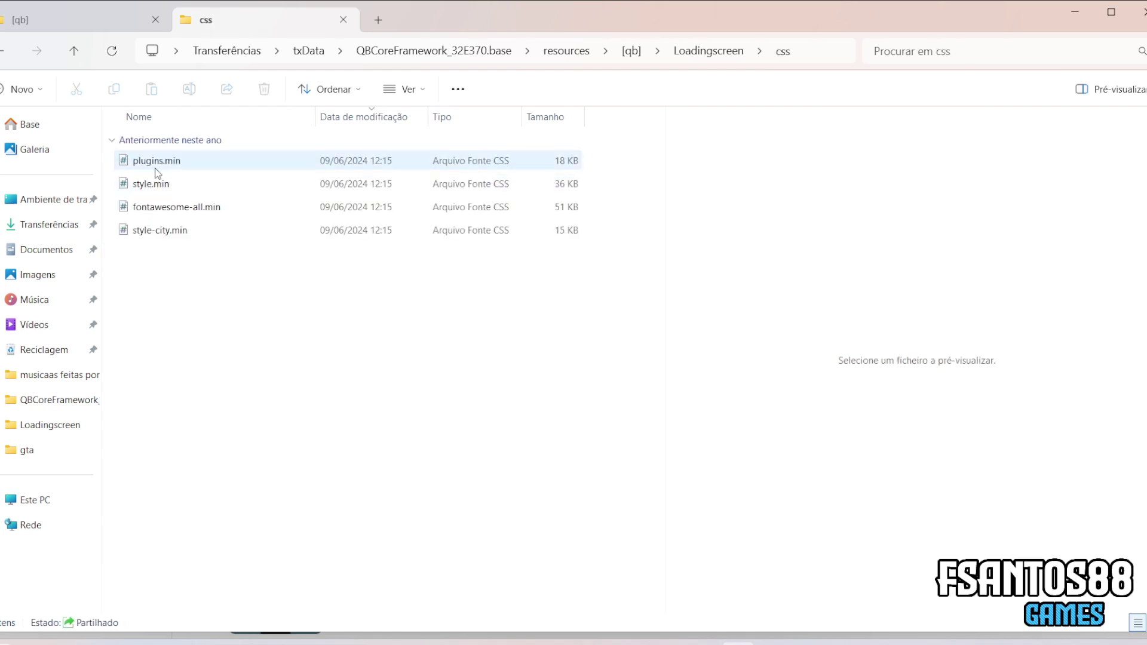
pyautogui.doubleClick(155, 164)
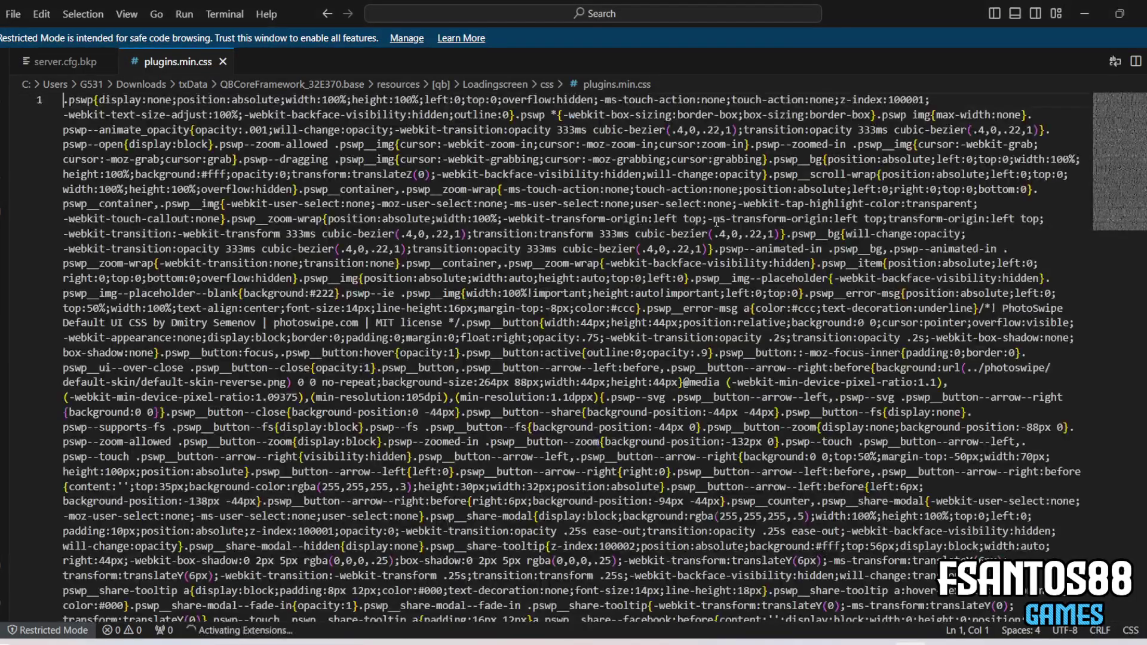
pyautogui.click(237, 61)
pyautogui.hotkey('alt', 'Tab')
# Examine style.min.css and fontawesome-all.min.css in the code editor, closing each file.
pyautogui.click(141, 189)
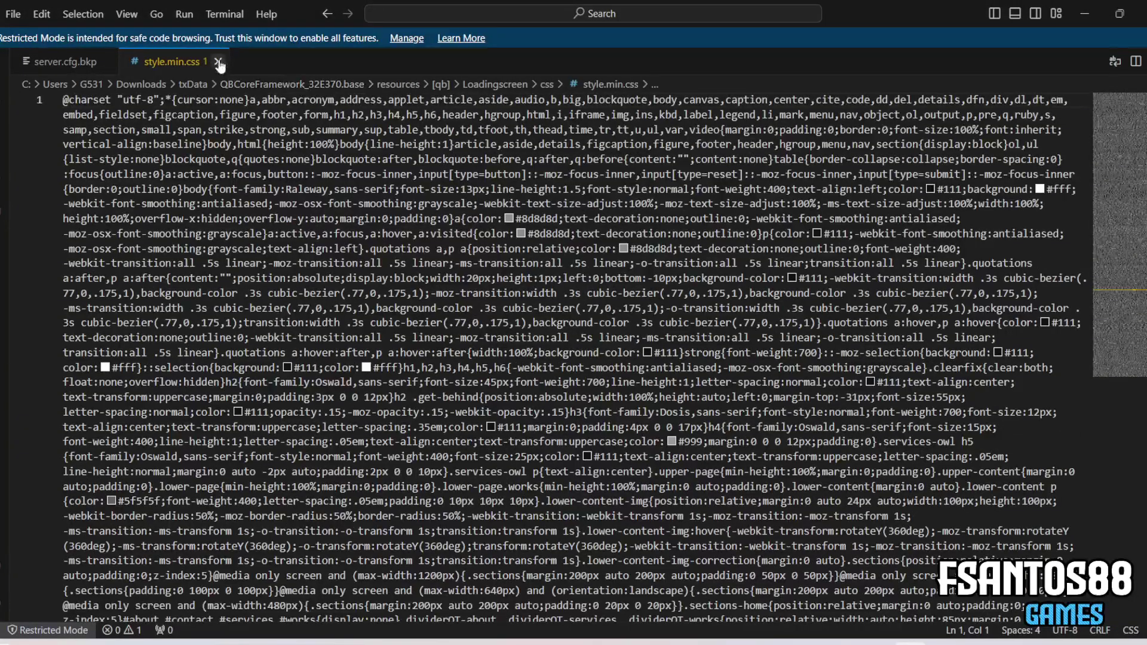
pyautogui.click(219, 61)
pyautogui.hotkey('alt', 'Tab')
pyautogui.click(162, 209)
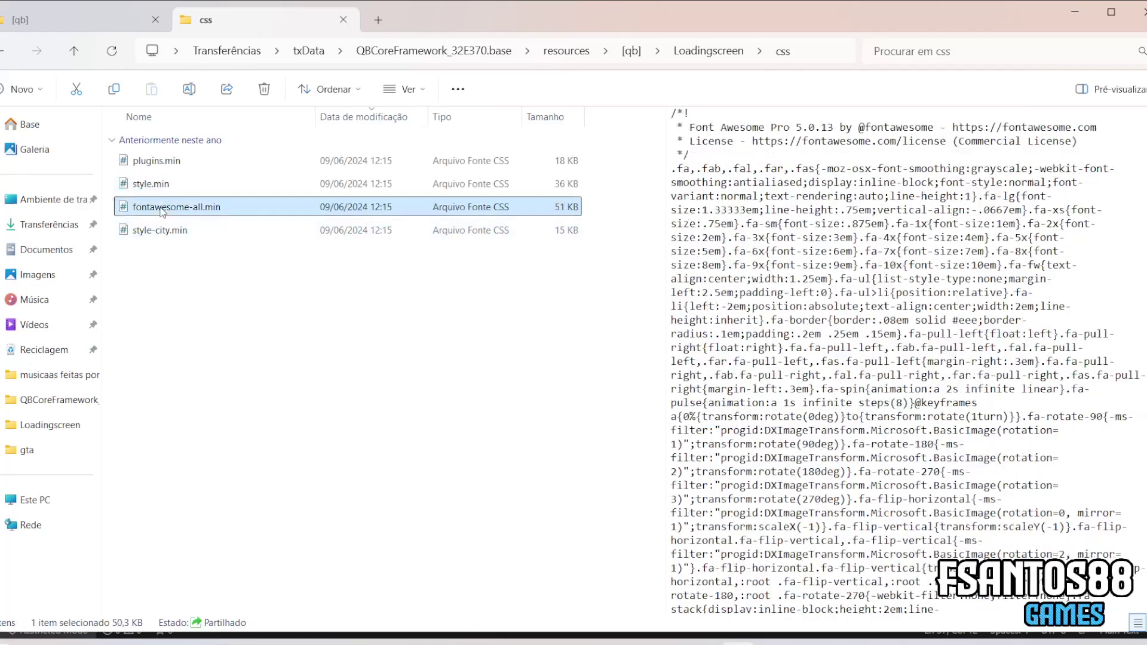
pyautogui.doubleClick(163, 212)
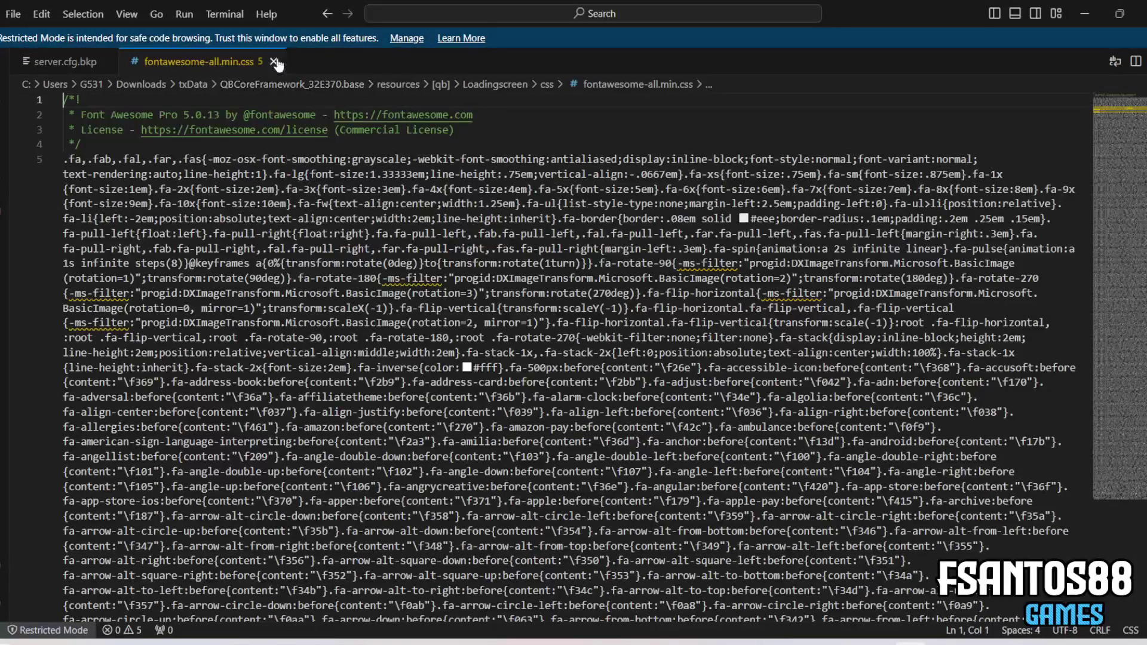
pyautogui.click(281, 61)
pyautogui.hotkey('alt', 'Tab')
# Examine and close style-city.min.css, and go back to the Loadingscreen folder.
pyautogui.click(156, 226)
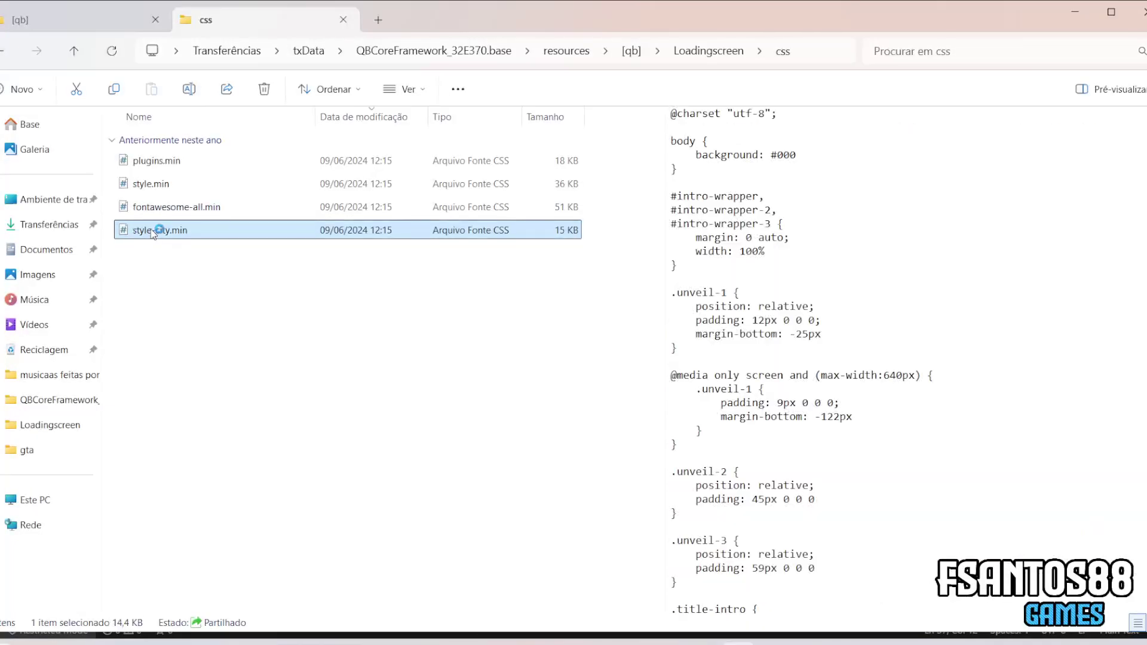
pyautogui.hotkey('alt', 'Tab')
pyautogui.click(245, 62)
pyautogui.hotkey('alt', 'Tab')
pyautogui.click(12, 55)
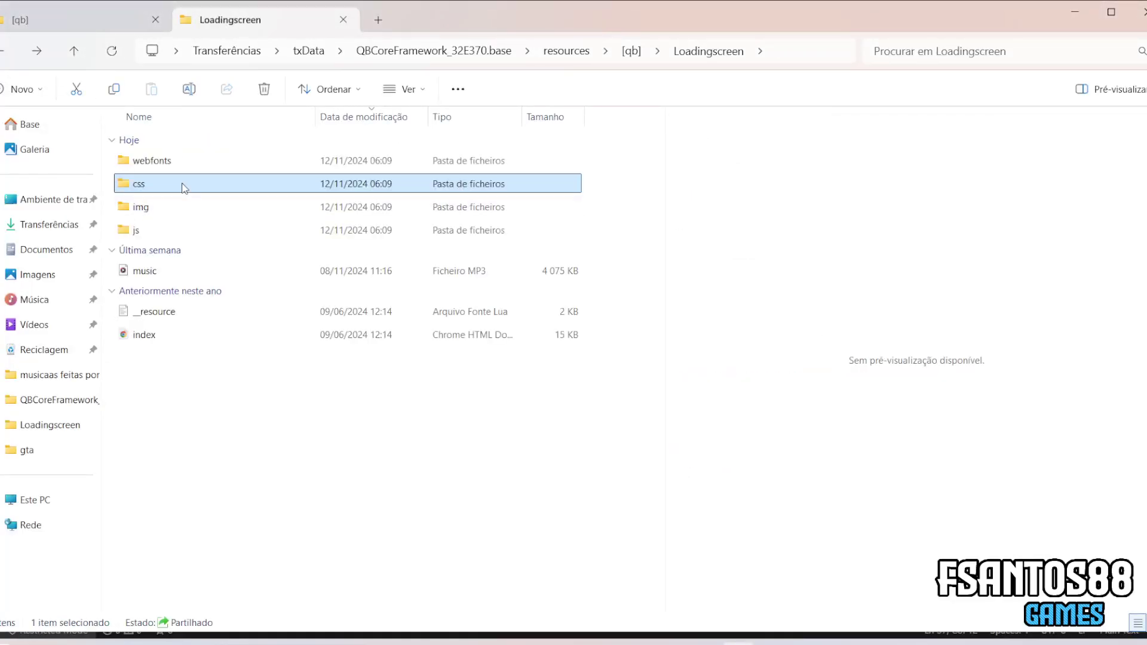
# Preview the index file and open yt.js from the js folder in the code editor.
pyautogui.click(151, 338)
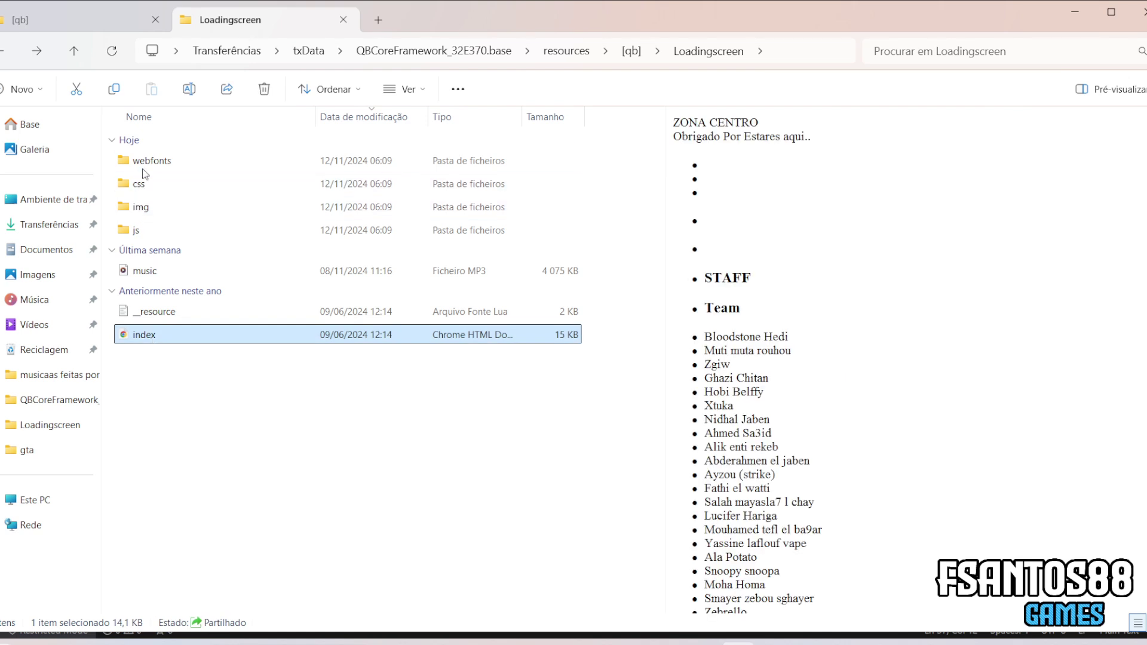
pyautogui.doubleClick(138, 230)
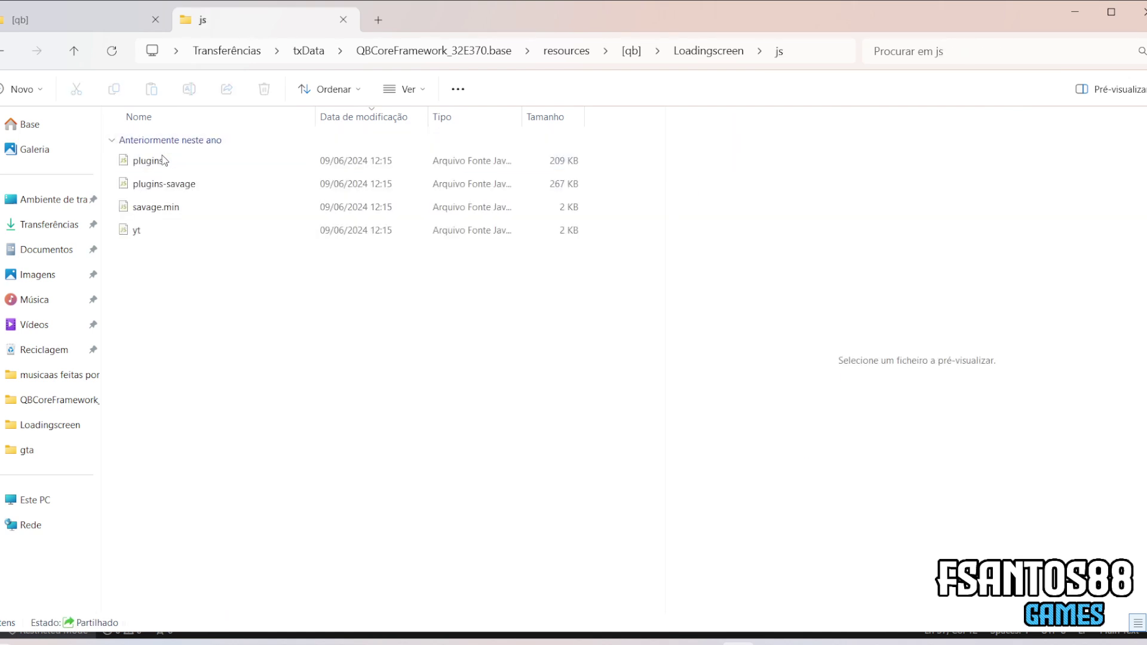
pyautogui.click(158, 163)
pyautogui.doubleClick(137, 230)
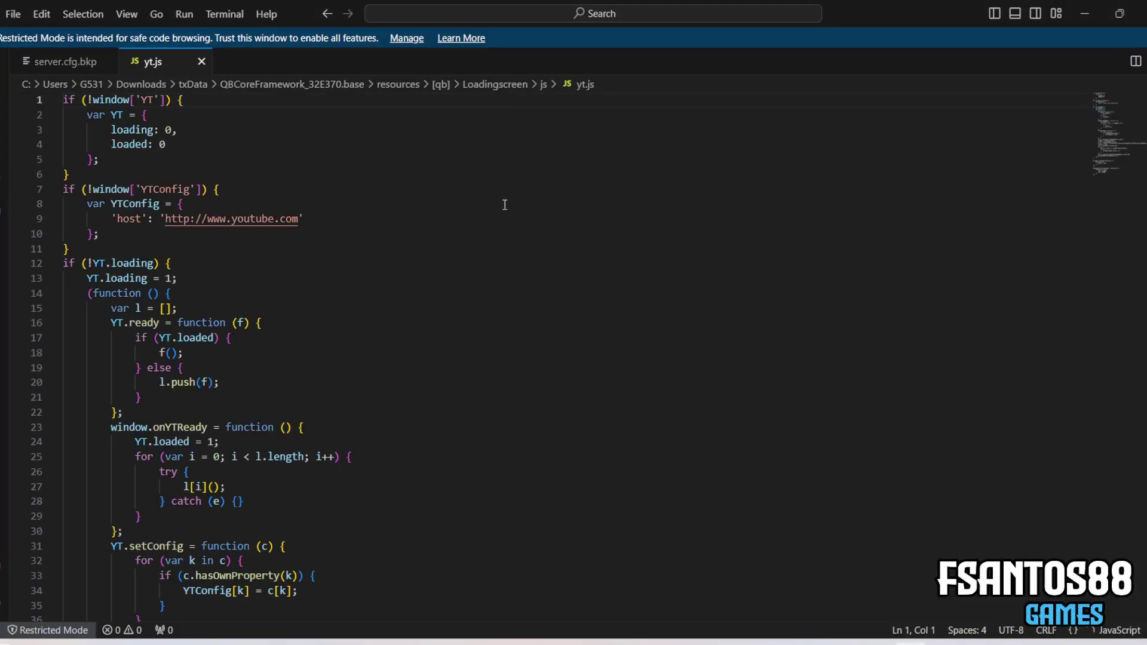
# Close yt.js, open savage.min.js from the js folder in the code editor and locate the background video's videoId.
pyautogui.click(201, 61)
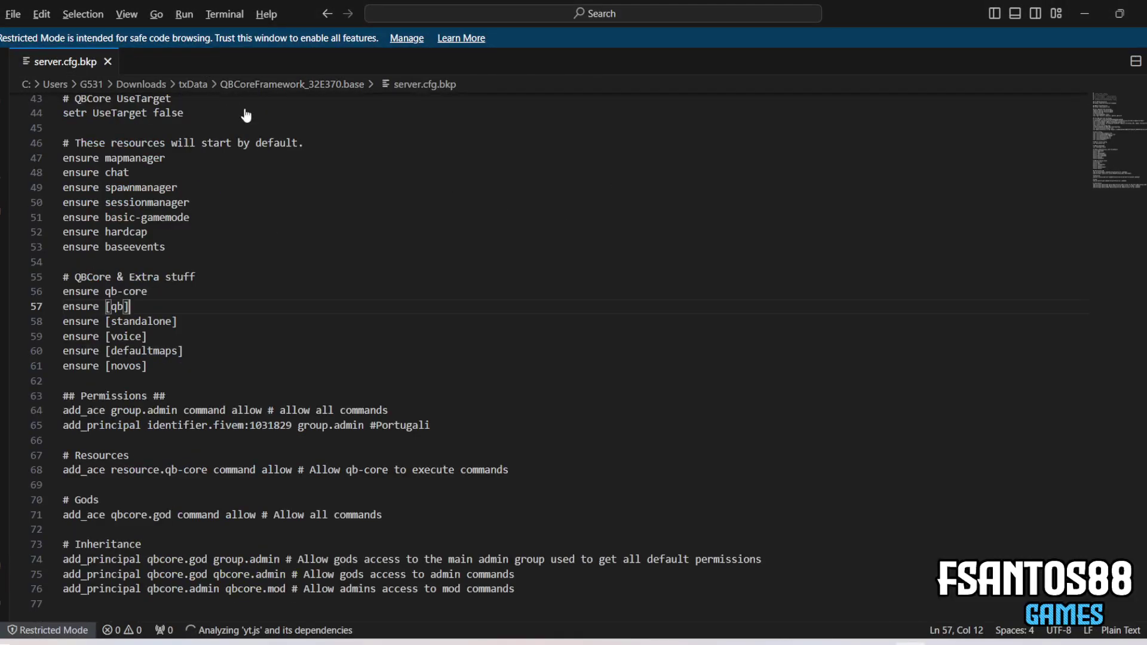
pyautogui.hotkey('alt', 'Tab')
pyautogui.click(166, 214)
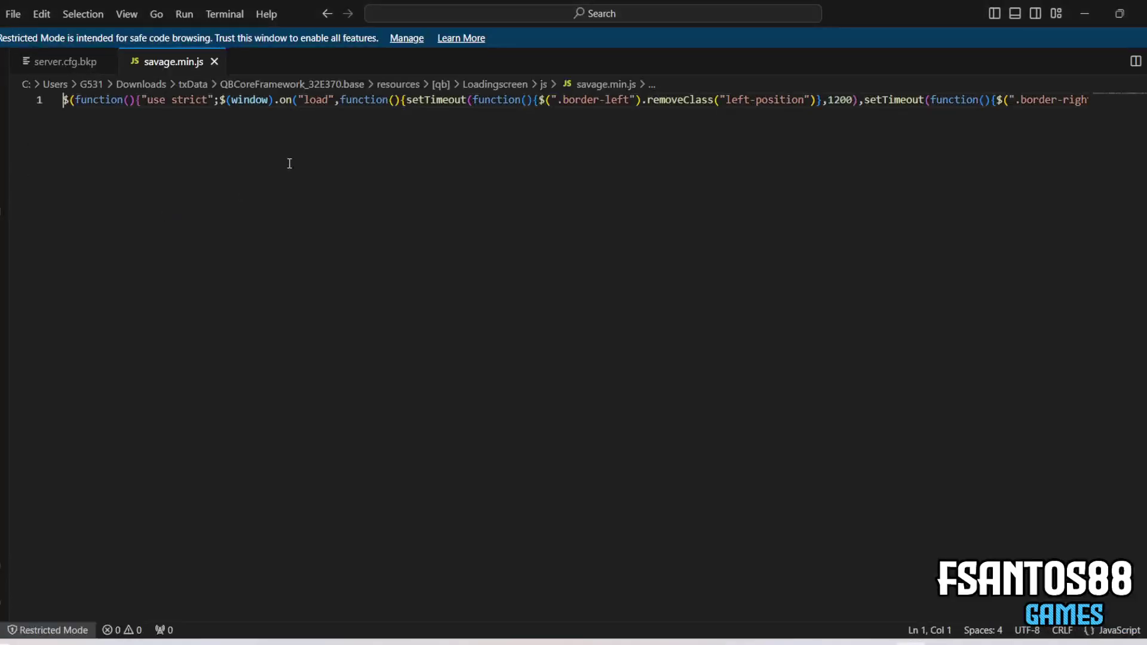
pyautogui.moveTo(160, 614); pyautogui.dragTo(1013, 600)
pyautogui.hotkey('alt', 'Tab')
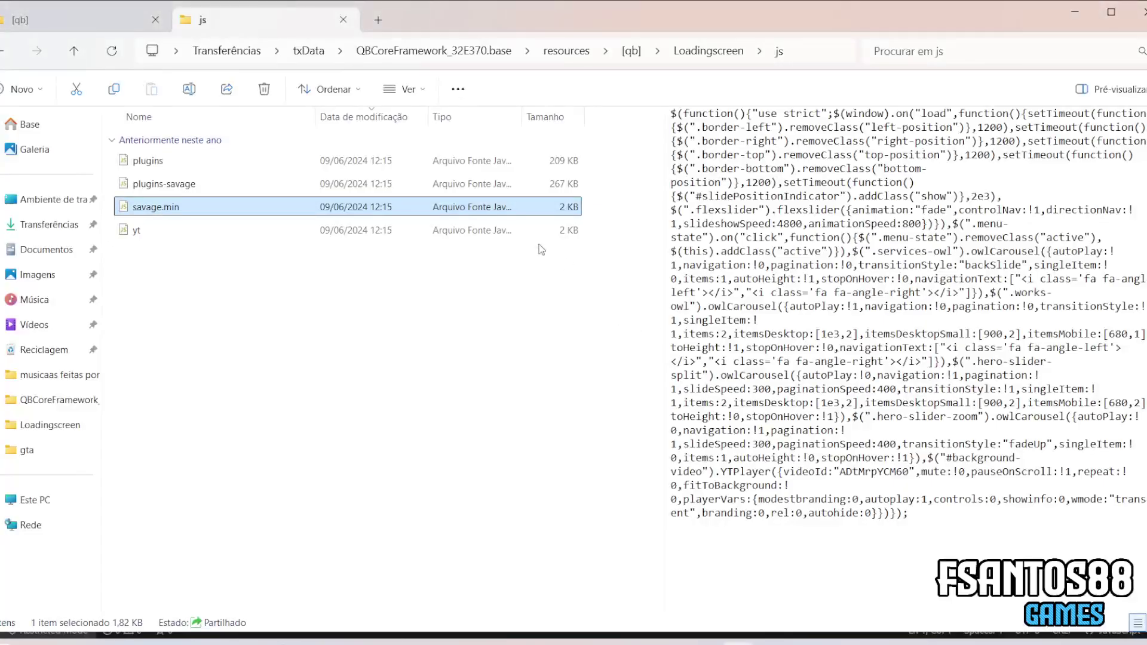
pyautogui.hotkey('alt', 'Tab')
pyautogui.press('Tab')
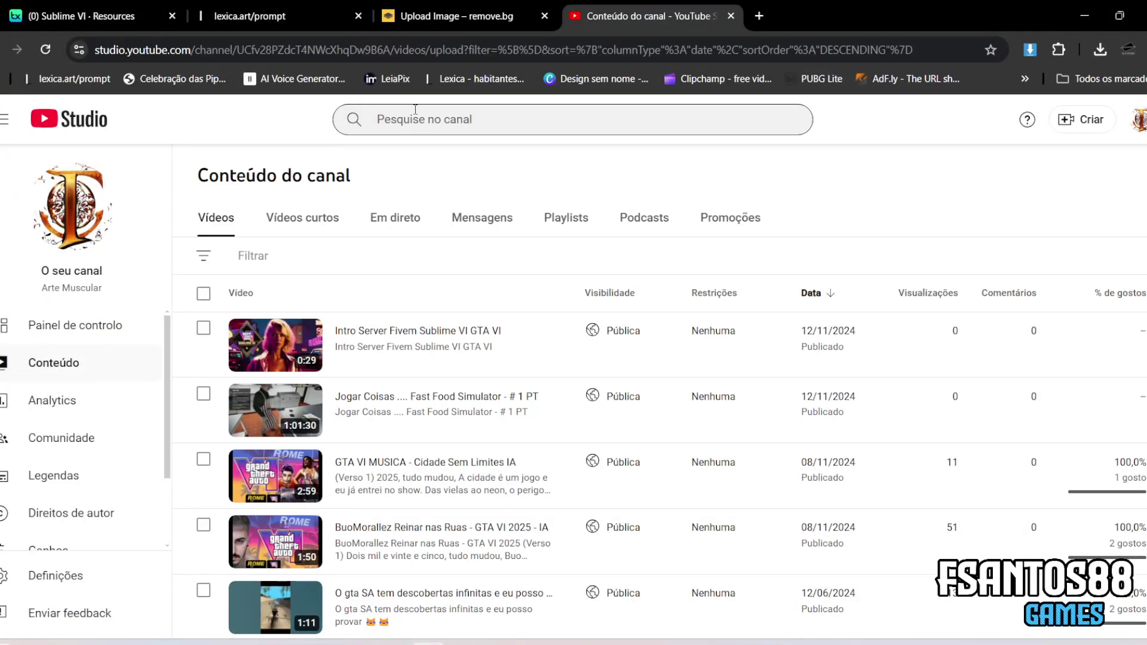
pyautogui.click(383, 110)
pyautogui.write('https://youtu.be/hDe4_L9aT8A')
pyautogui.moveTo(573, 122); pyautogui.dragTo(480, 129)
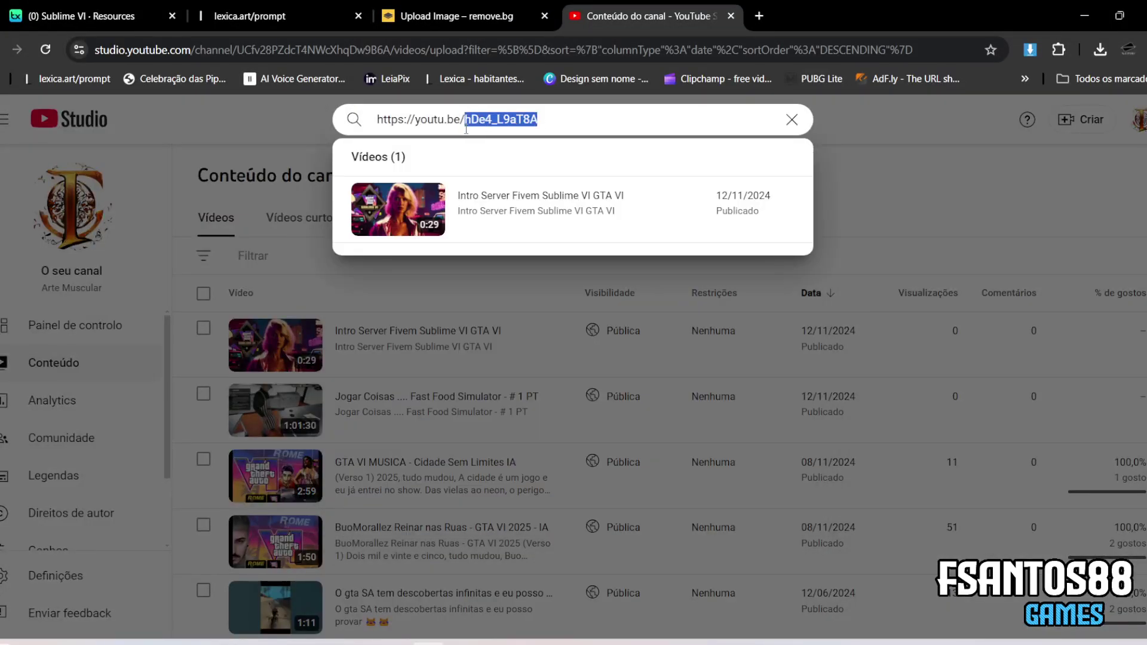
# Return to savage.min.js in the code editor, replace the YTPlayer videoId with hDe4_L9aT8A, then save and close the file.
pyautogui.hotkey('alt', 'Tab')
pyautogui.hotkey('alt', 'Tab')
pyautogui.press('Tab')
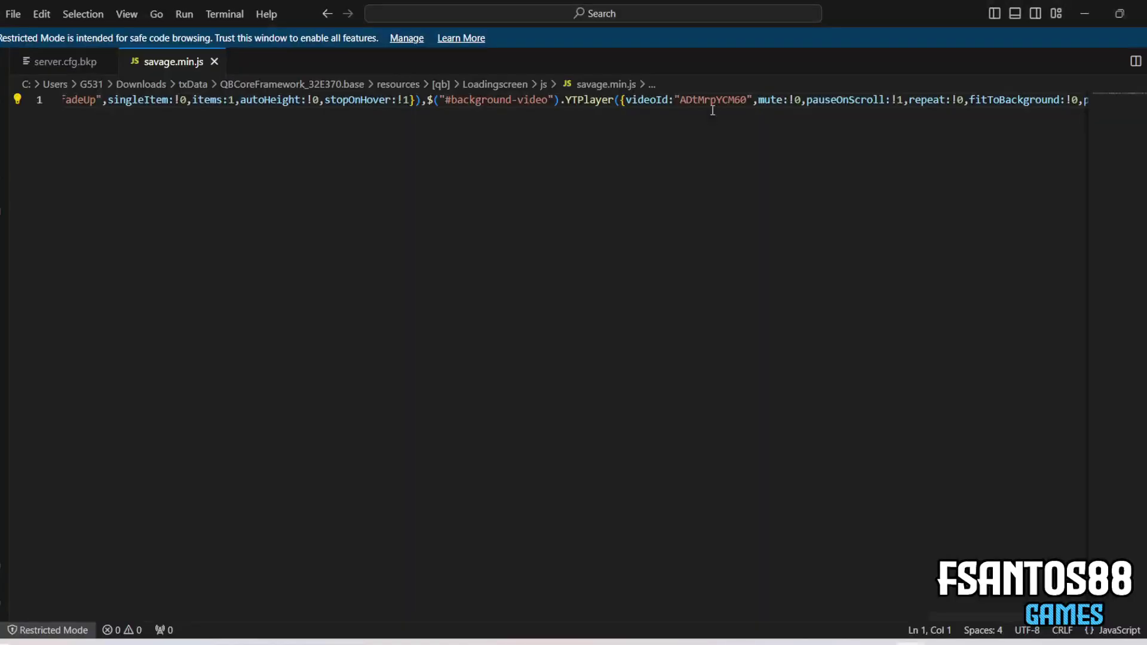
pyautogui.moveTo(749, 102); pyautogui.dragTo(682, 102)
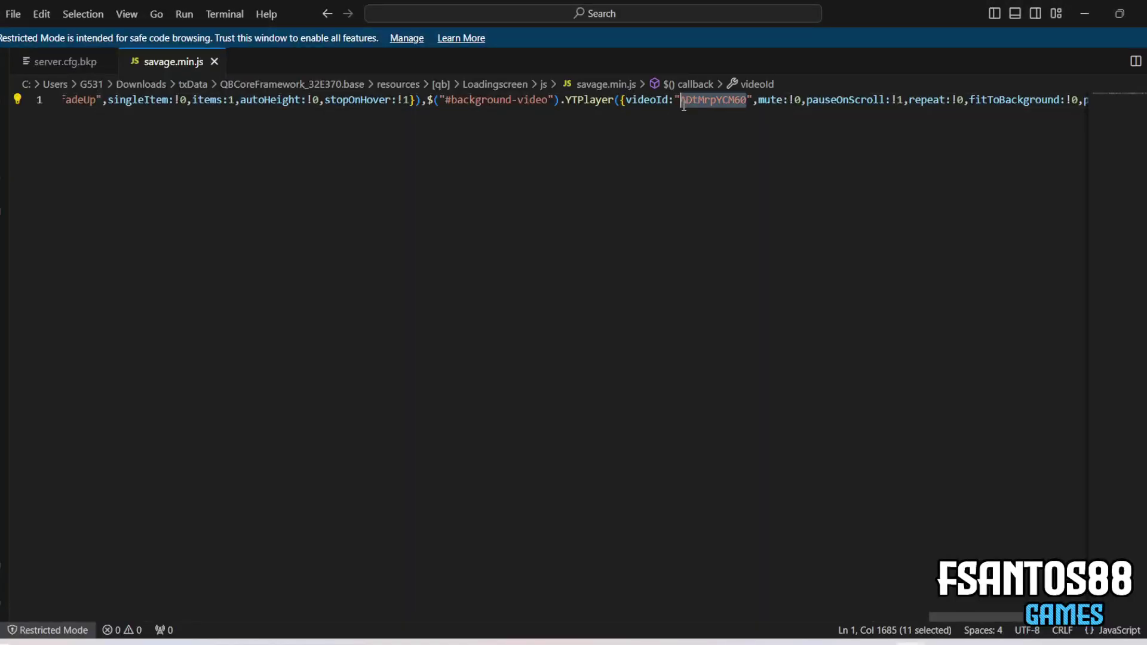
pyautogui.write('hDe4_L9aT8A')
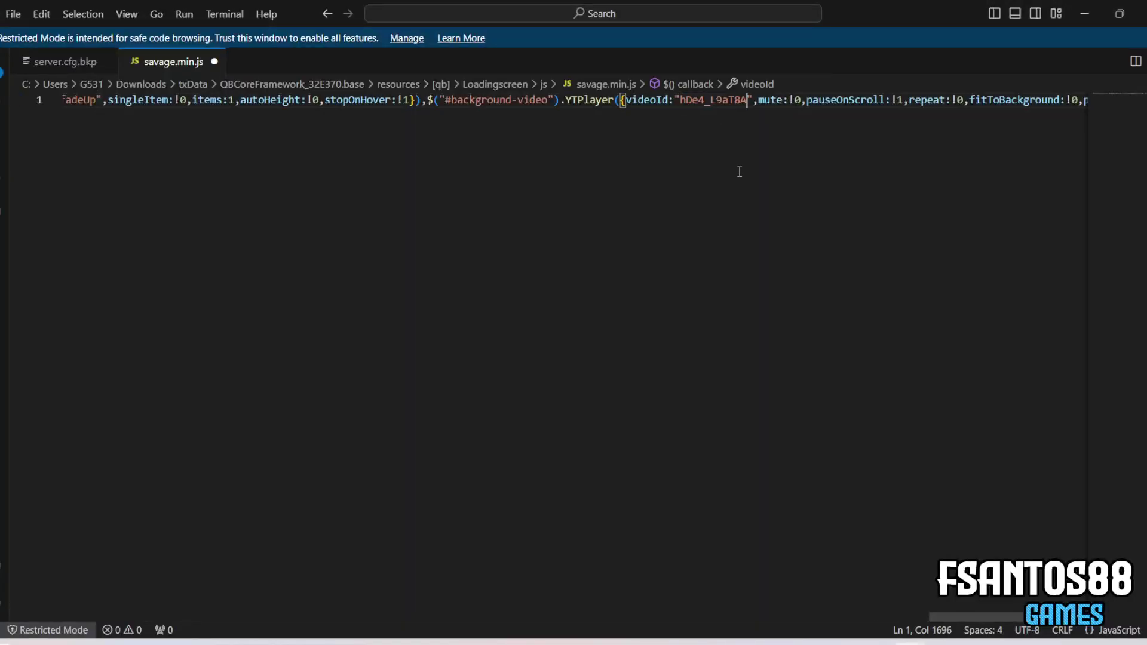
pyautogui.click(214, 62)
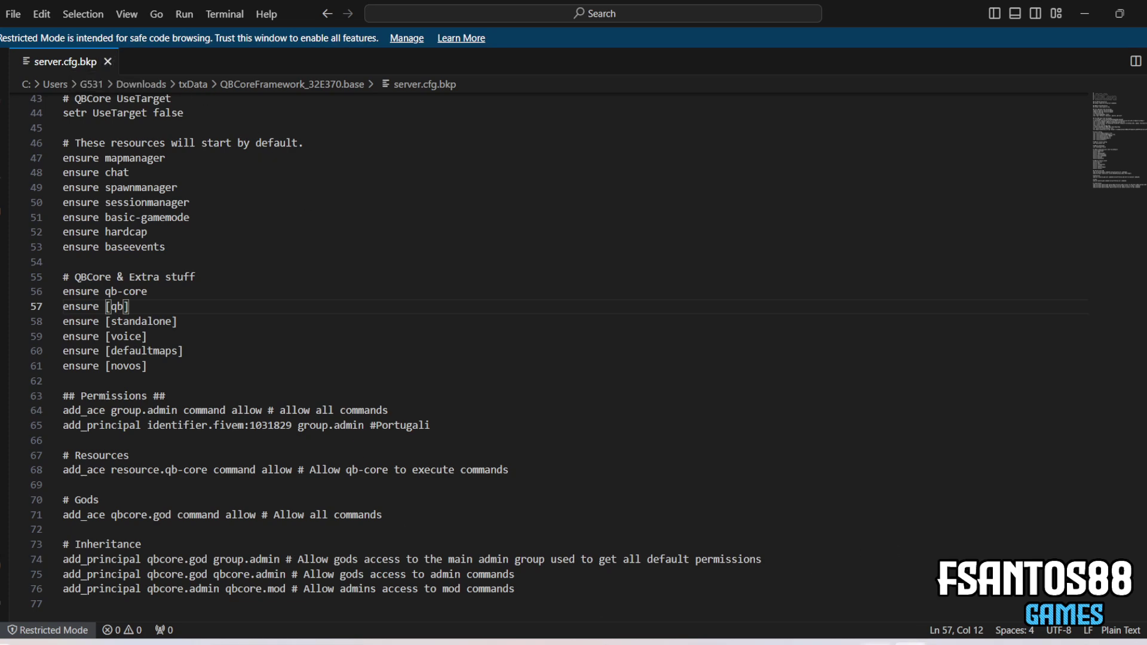
# Switch to the browser, close the YouTube Studio, remove.bg and lexica.art pages, and restart the Sublime VI server in txAdmin.
pyautogui.hotkey('alt', 'Tab')
pyautogui.hotkey('alt', 'Tab')
pyautogui.press('Tab')
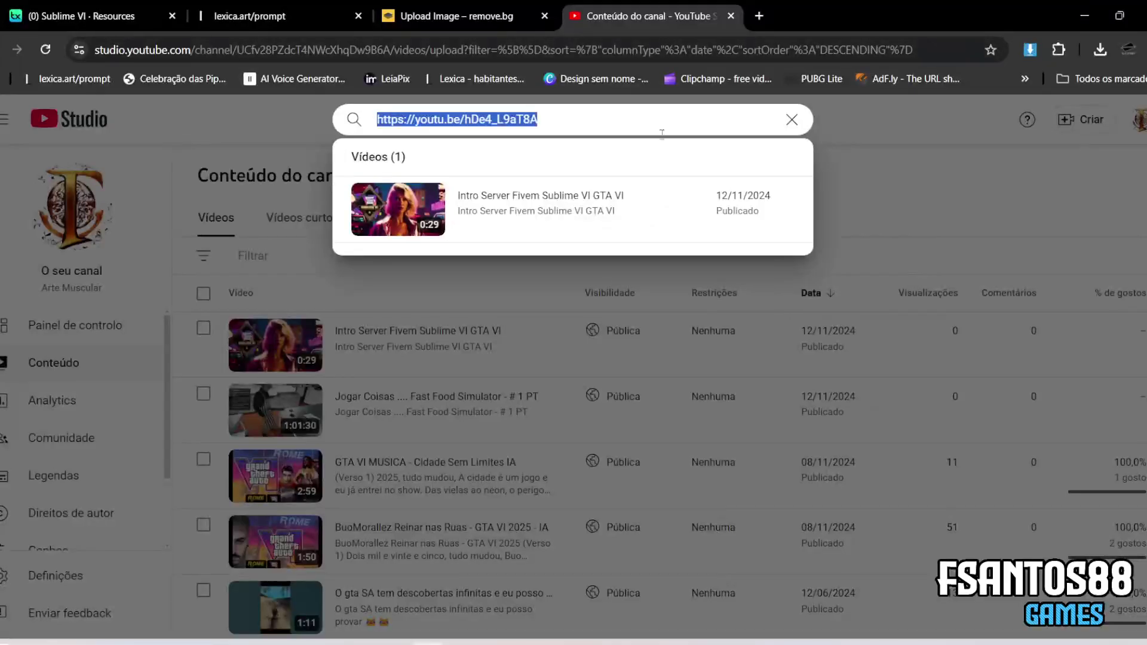
pyautogui.hotkey('ctrl', 'w')
pyautogui.click(440, 13)
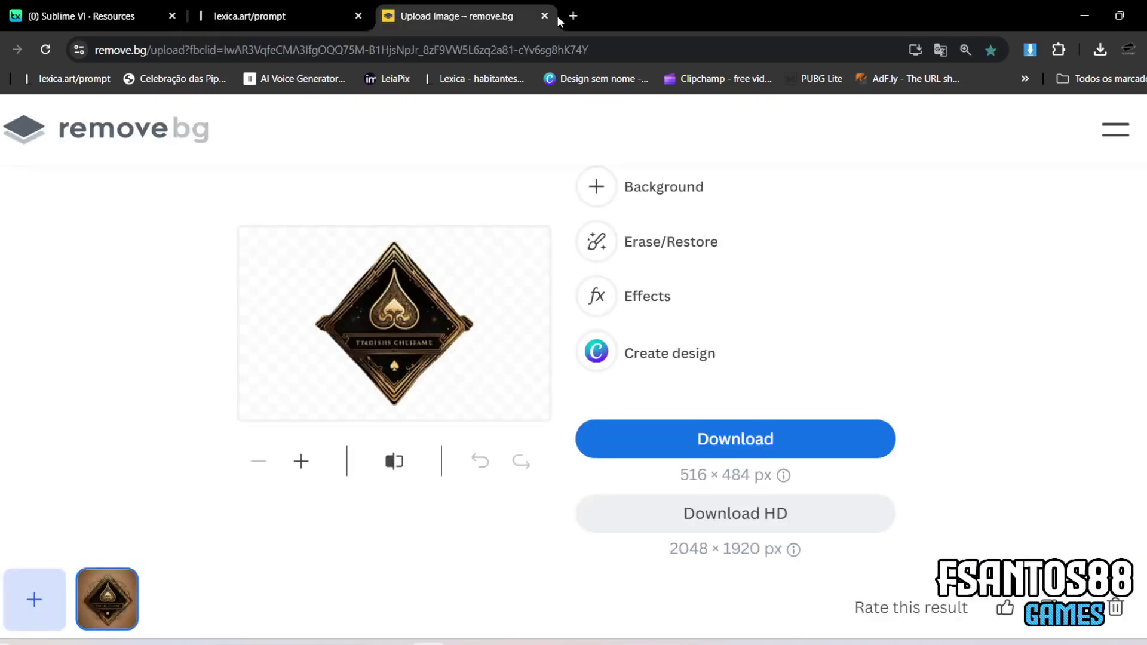
pyautogui.click(550, 16)
pyautogui.click(360, 16)
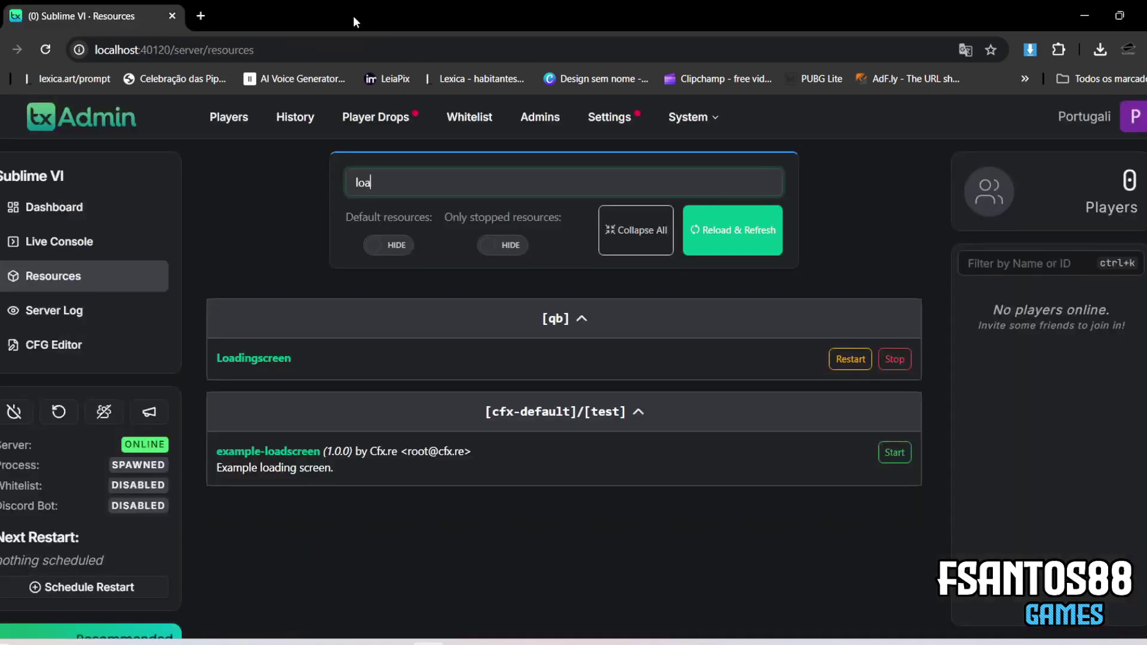
pyautogui.click(63, 415)
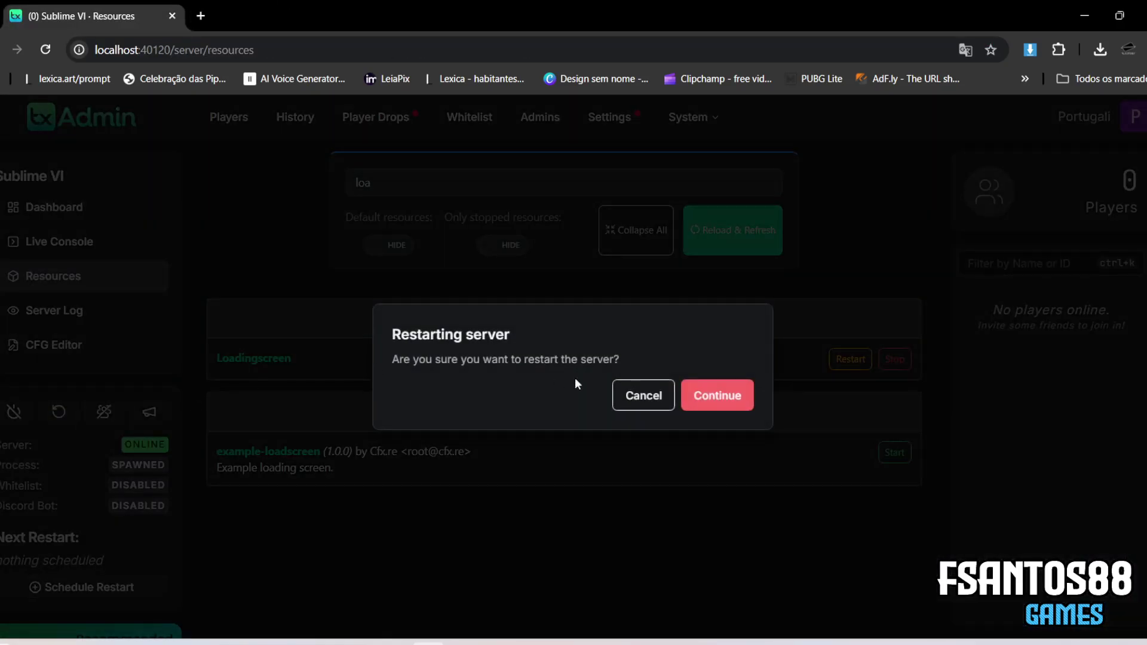
pyautogui.click(714, 397)
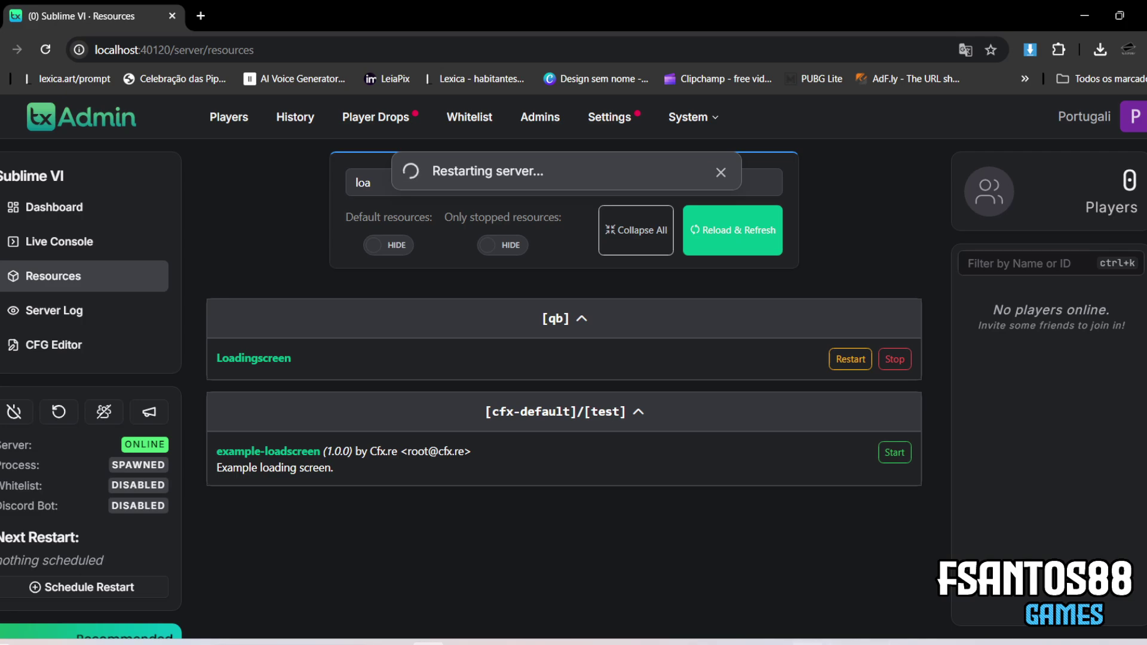
# Switch to File Explorer, go to the fivem folder inside Transferências and launch FiveM.
pyautogui.click(726, 643)
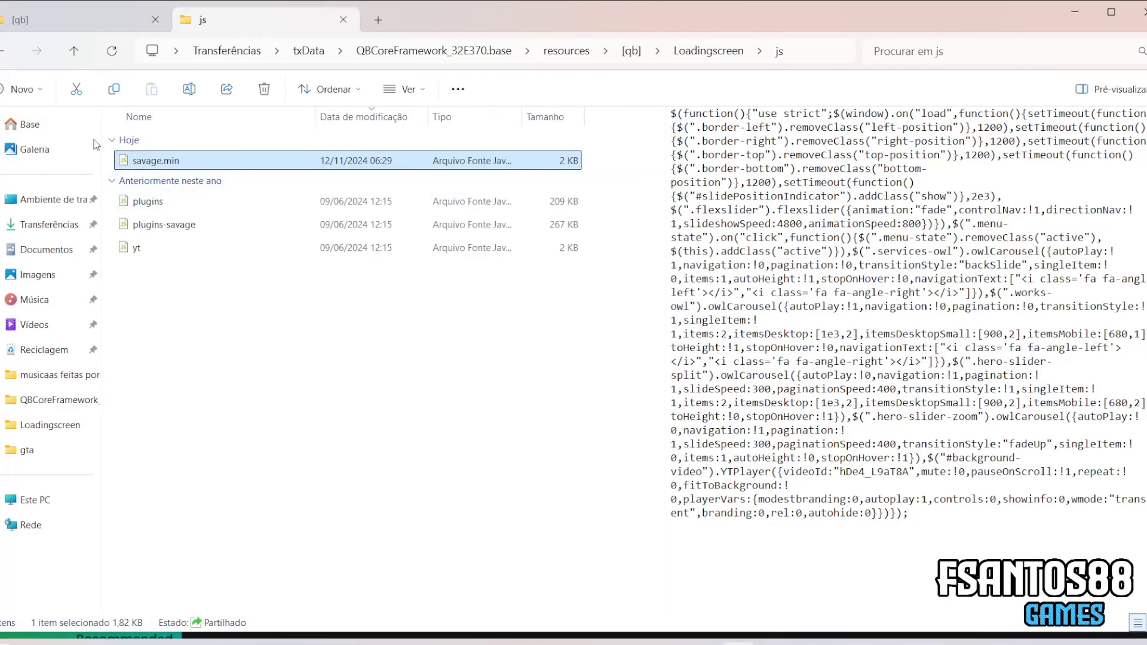
pyautogui.click(49, 12)
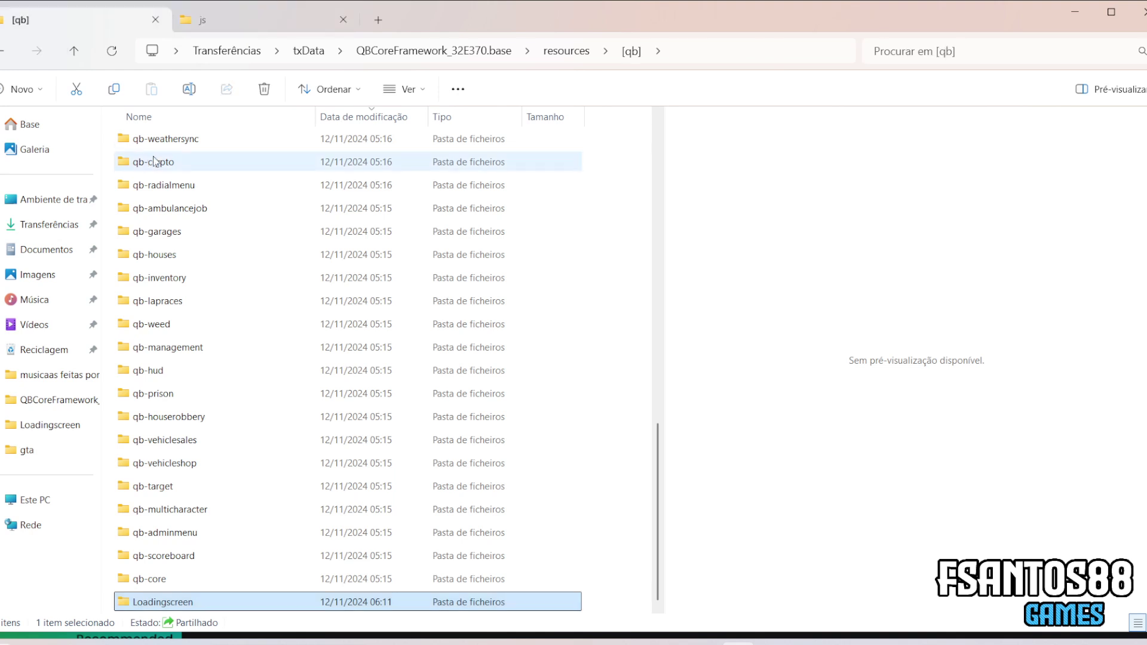
pyautogui.scroll(10, 159, 189)
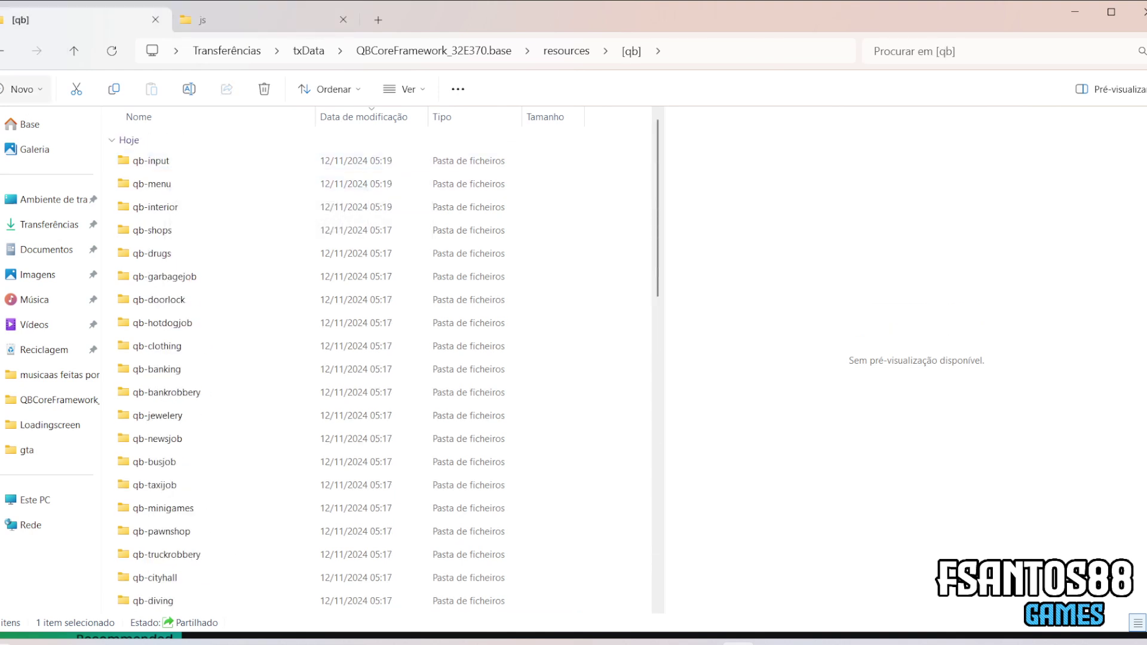
pyautogui.click(5, 50)
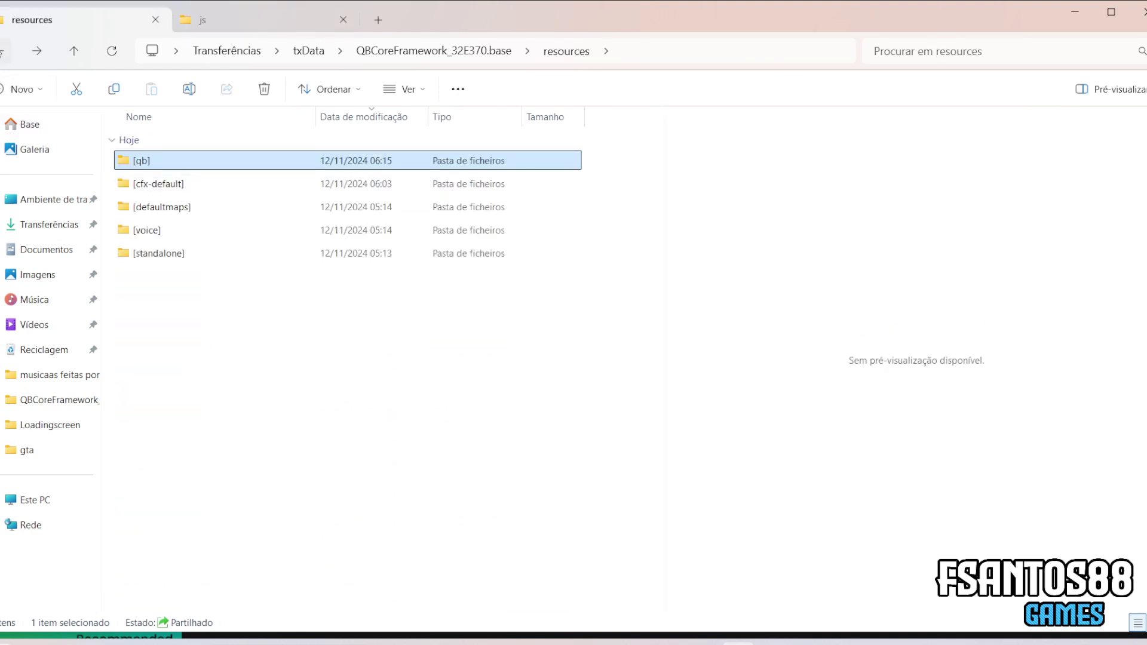
pyautogui.click(257, 2)
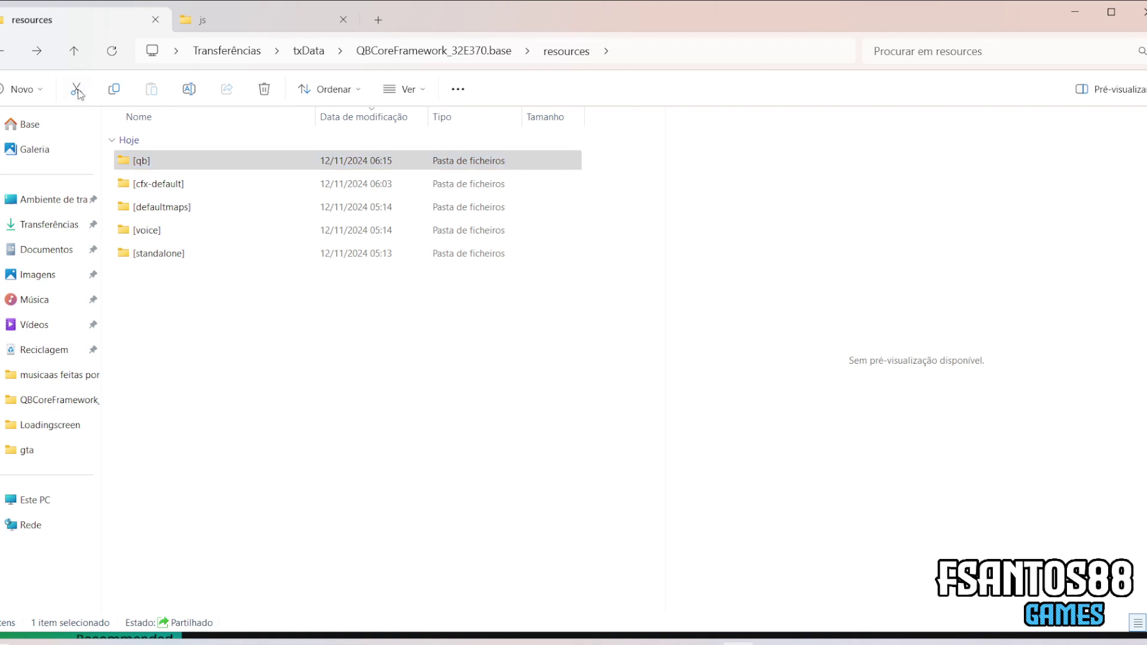
pyautogui.click(295, 8)
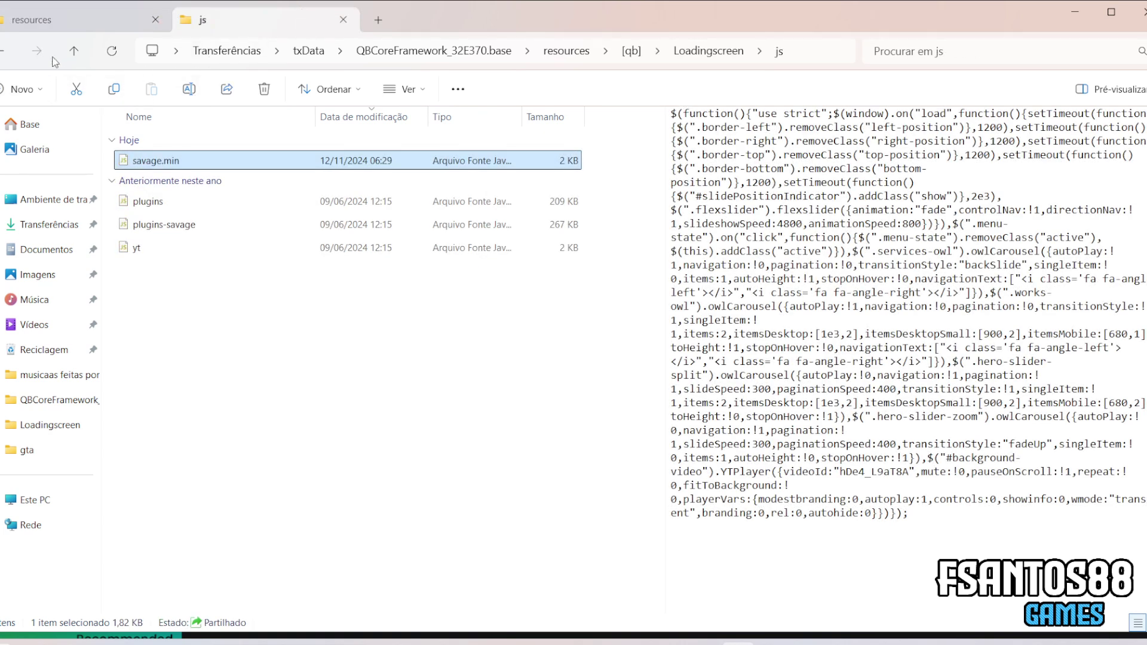
pyautogui.click(227, 50)
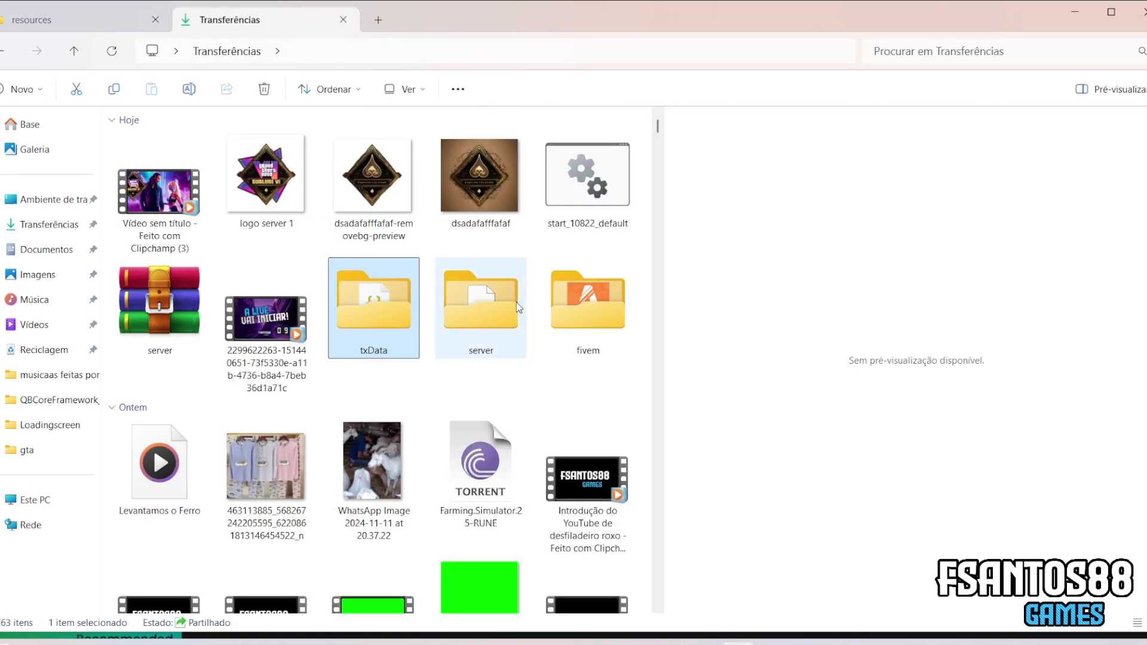
pyautogui.doubleClick(561, 309)
pyautogui.doubleClick(154, 163)
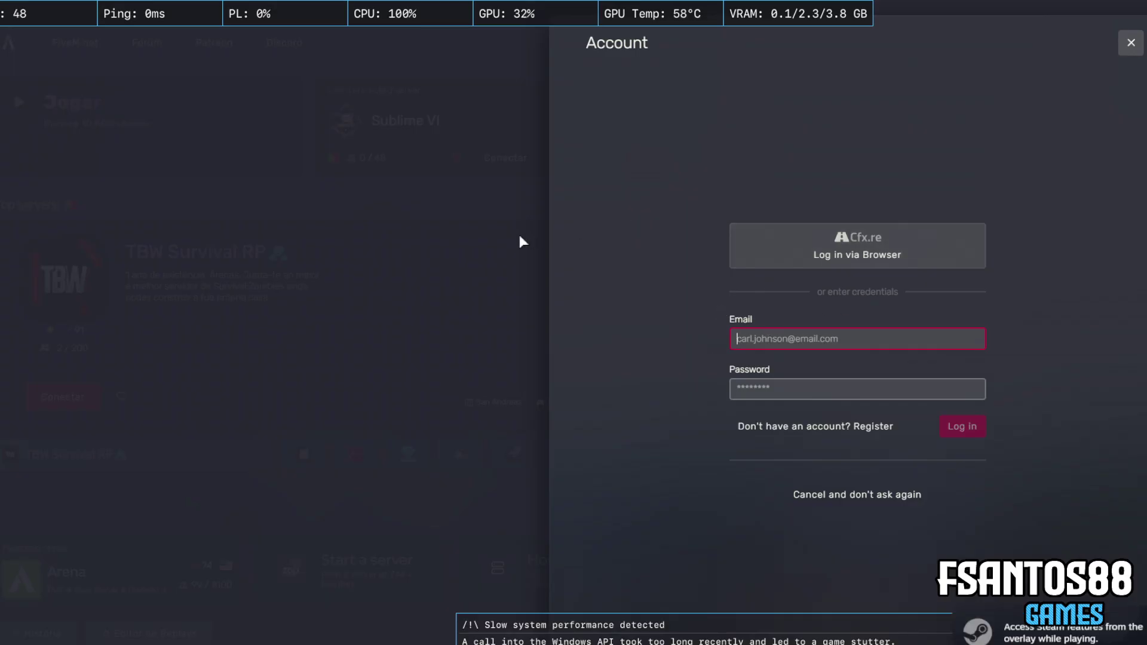
# Dismiss the account login, connect to the last connected server Sublime VI, and lower the system volume to 56.
pyautogui.click(520, 237)
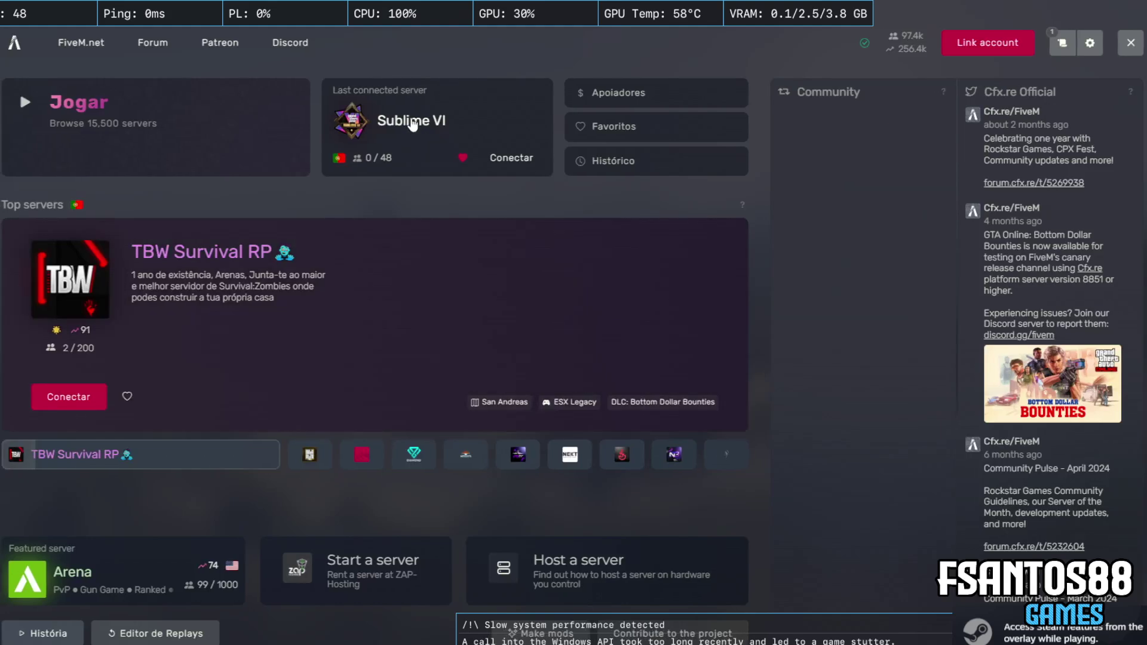
pyautogui.click(410, 121)
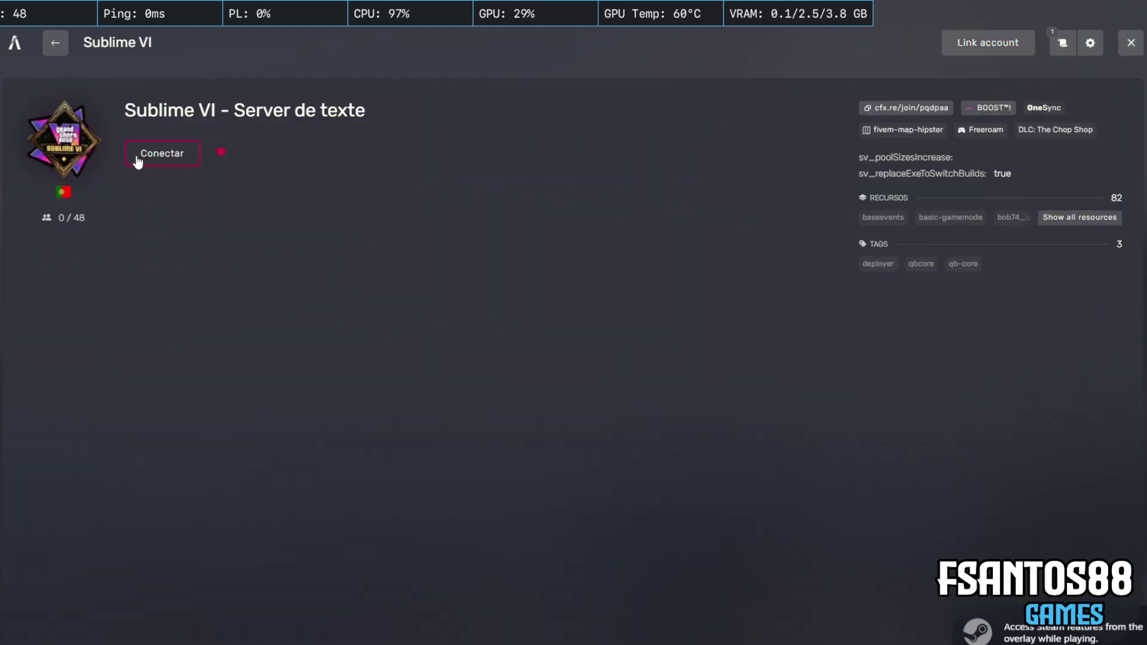
pyautogui.click(138, 157)
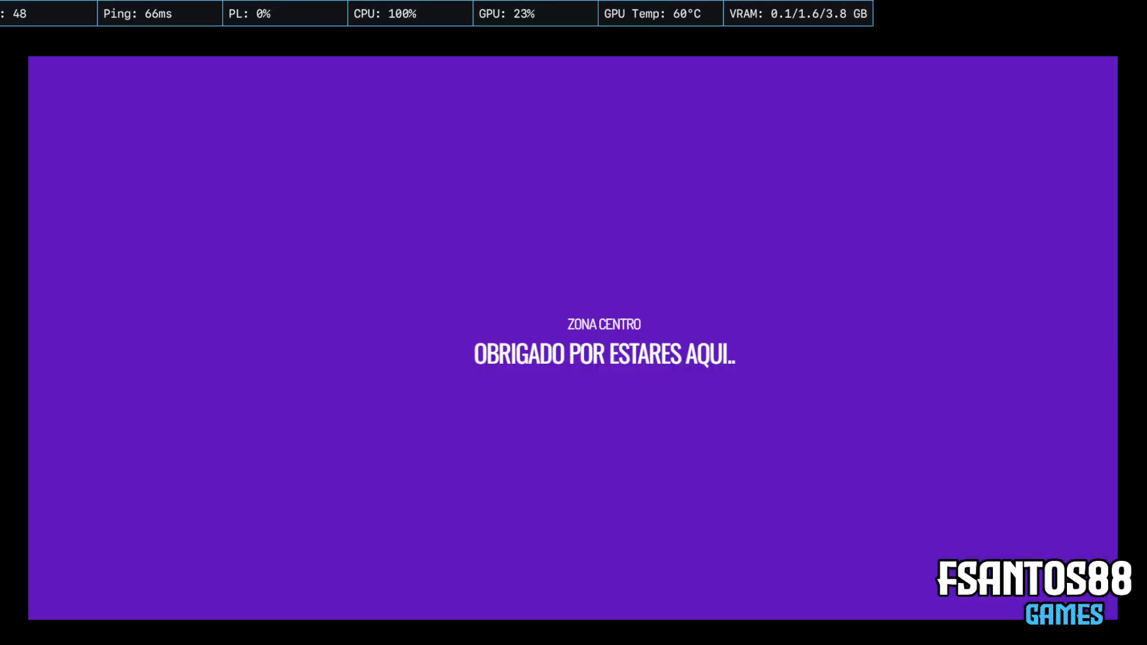
pyautogui.press('XF86AudioLowerVolume')
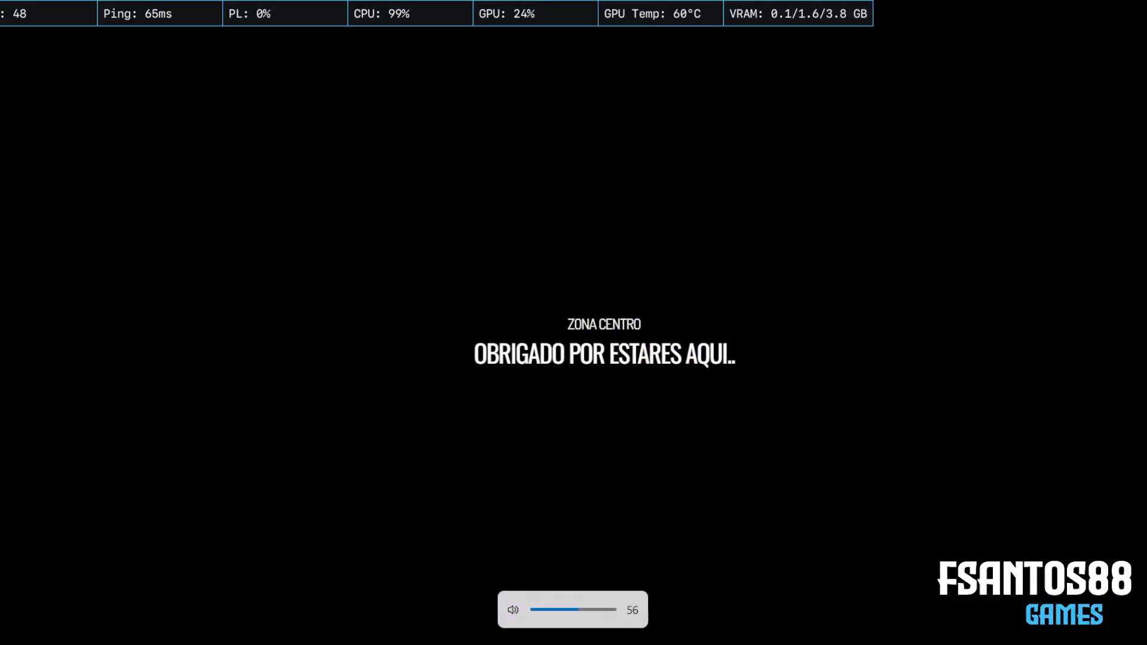